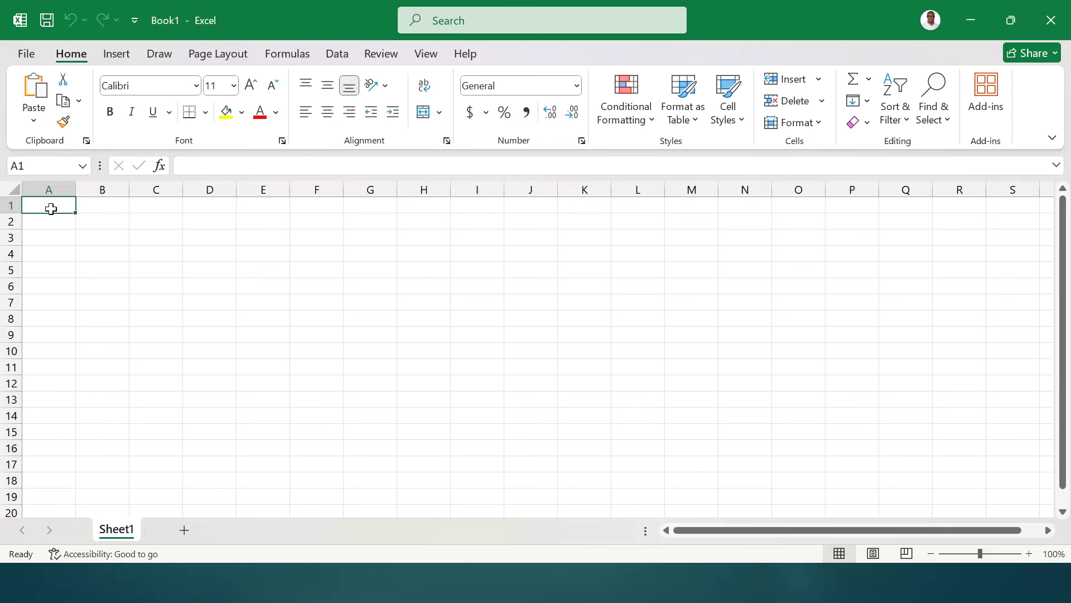
- Enter the headers NAMES, BOT, MOT, EOT and TOTAL across A1:E1
type("NAME")
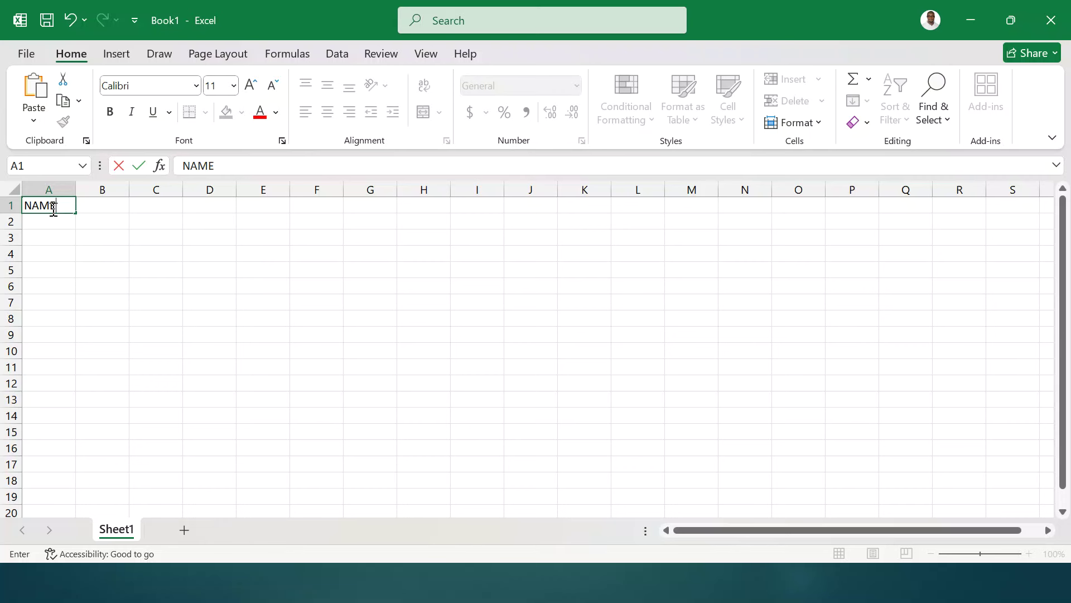
type("S")
key("Tab")
type("BOT")
key("Tab")
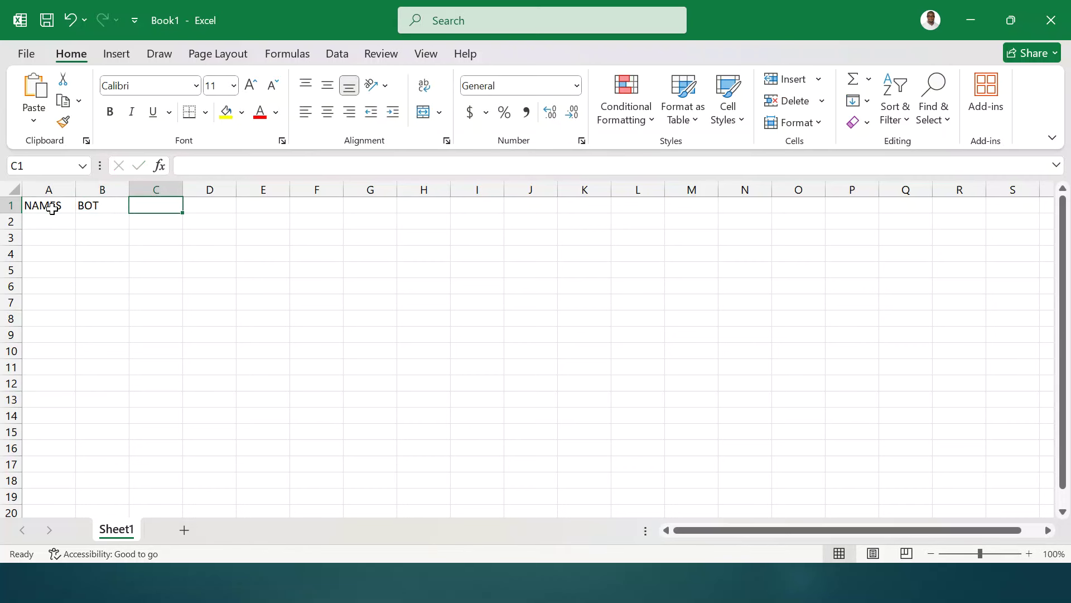
type("E")
key("BackSpace")
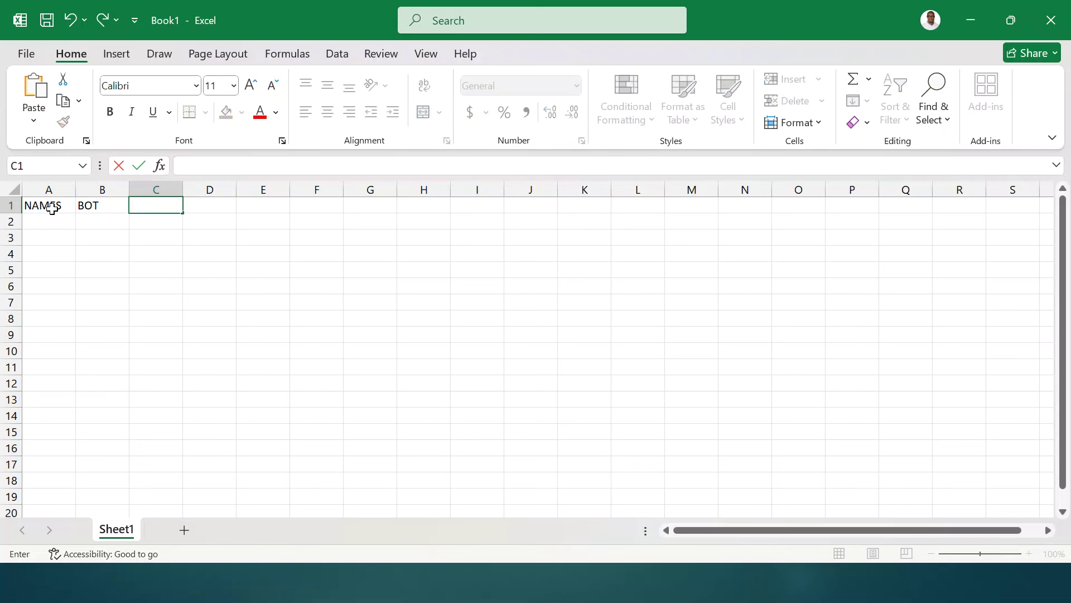
type("MOT")
key("Tab")
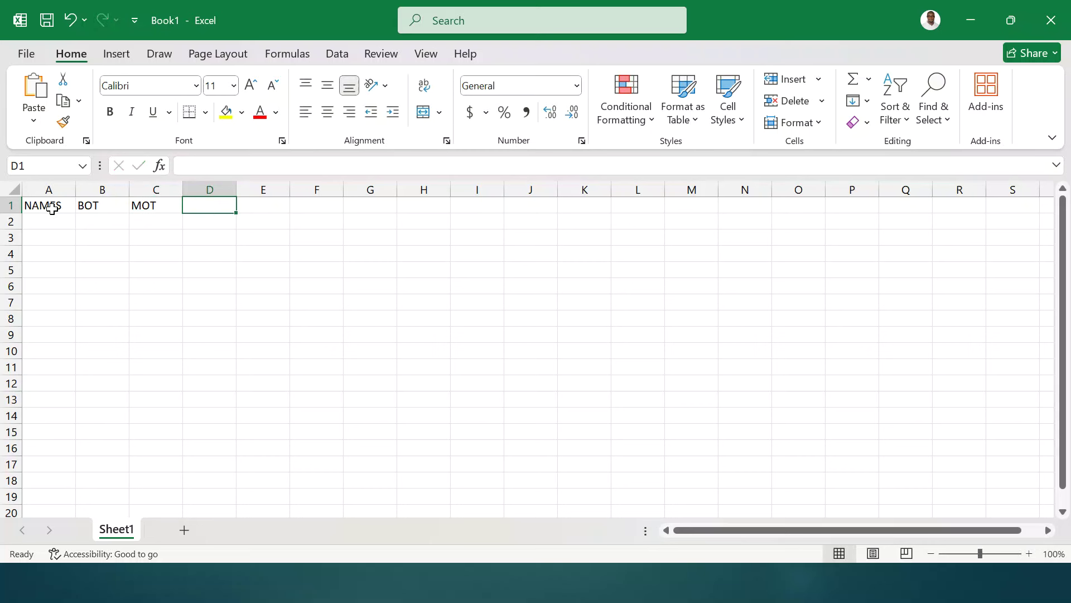
type("EOT")
key("Tab")
type("T")
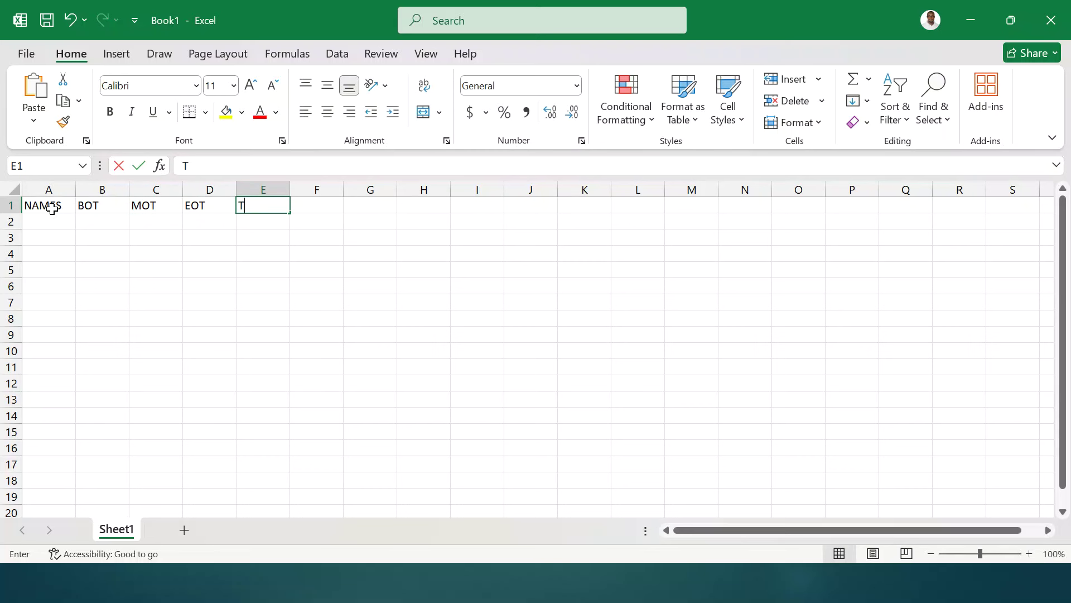
type("OTAL")
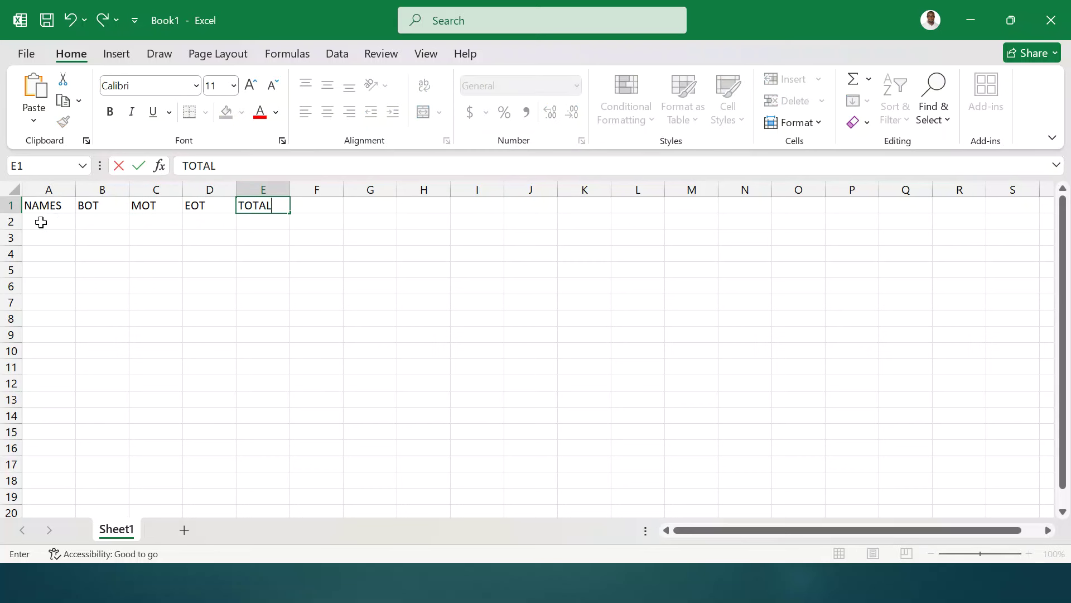
- Enter the three student names in A2:A4
left_click(42, 220)
type("John")
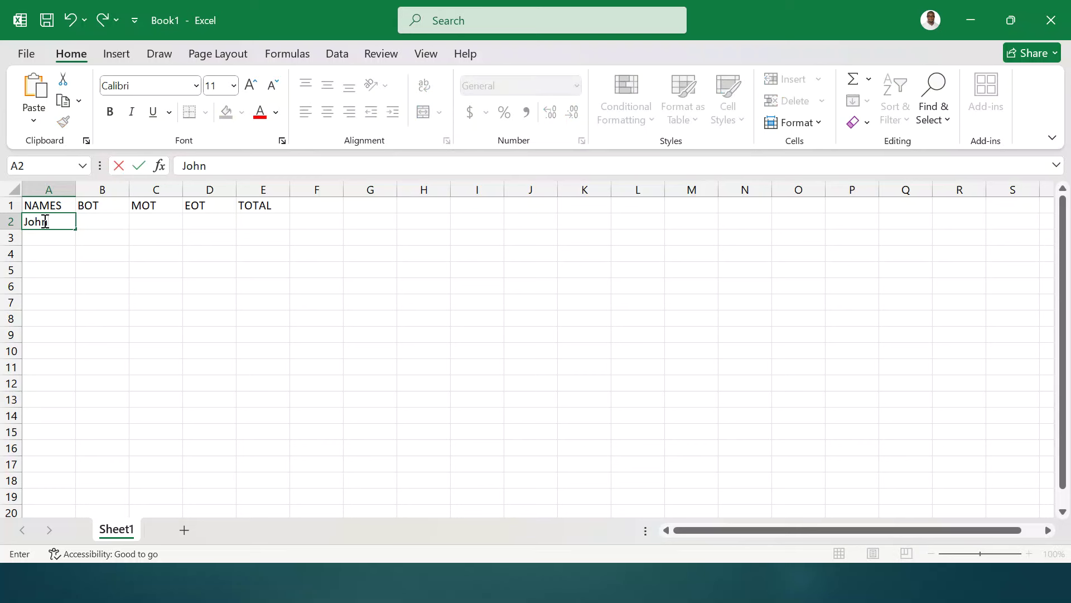
key("Return")
type("Tom")
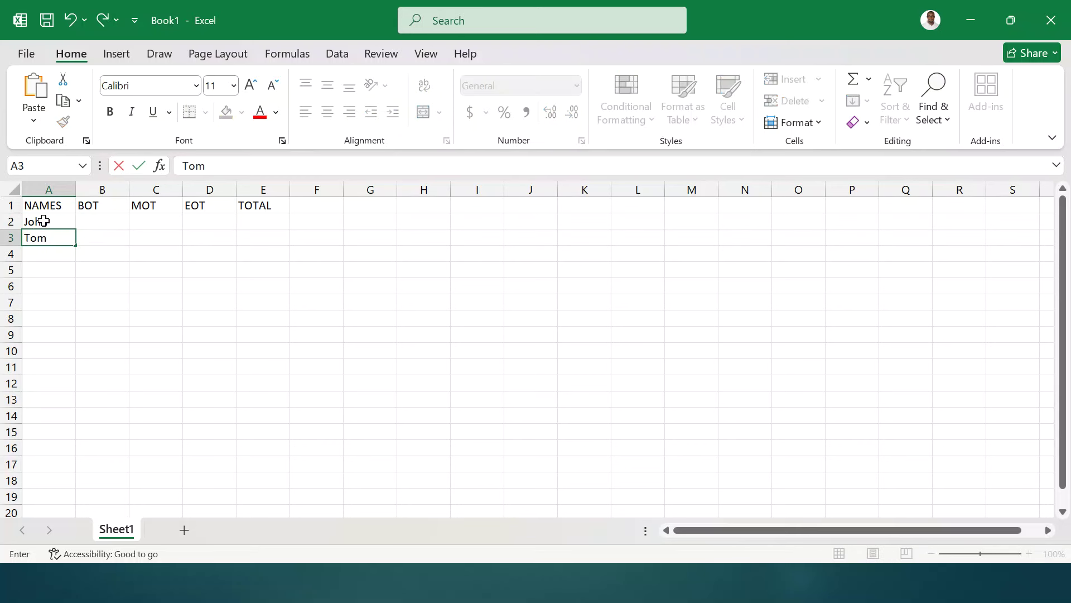
key("Return")
type("Alex")
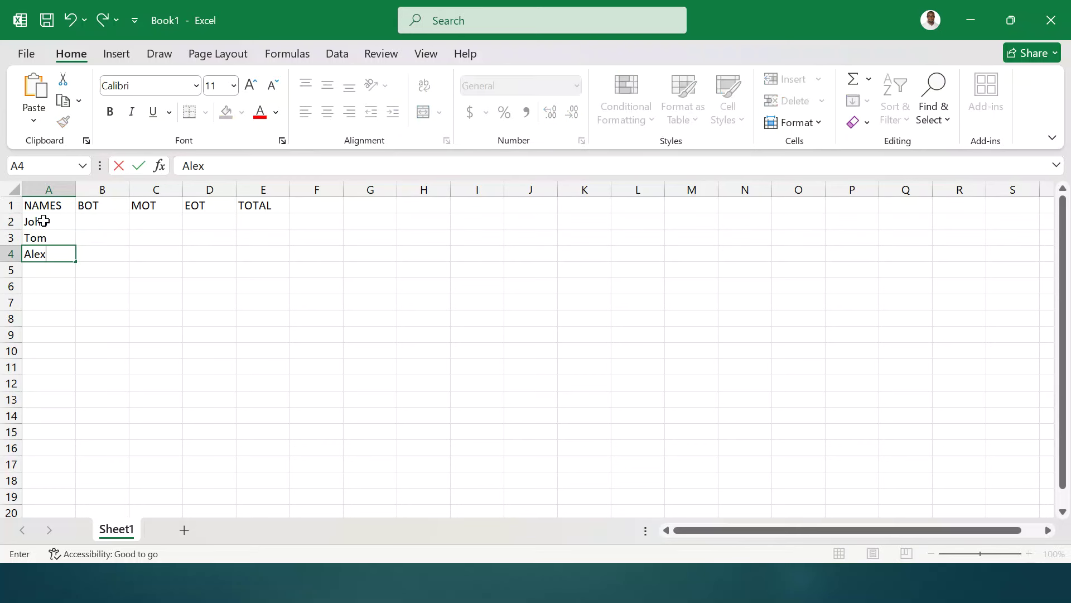
- Enter BOT marks 20, 15 and 18 in B2:B4
left_click(116, 221)
type("20")
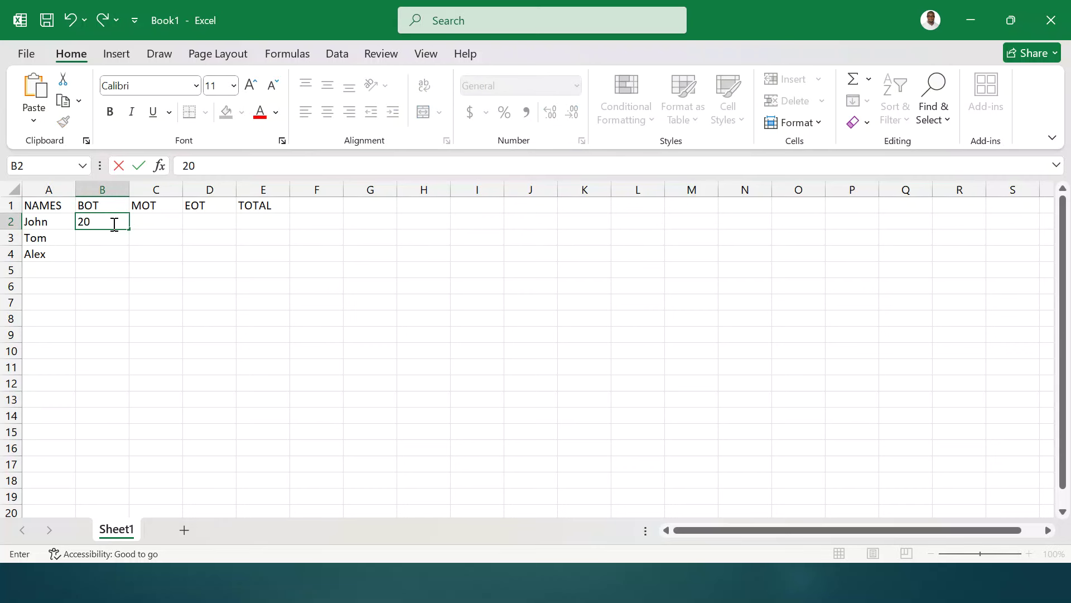
key("Return")
type("15")
key("Return")
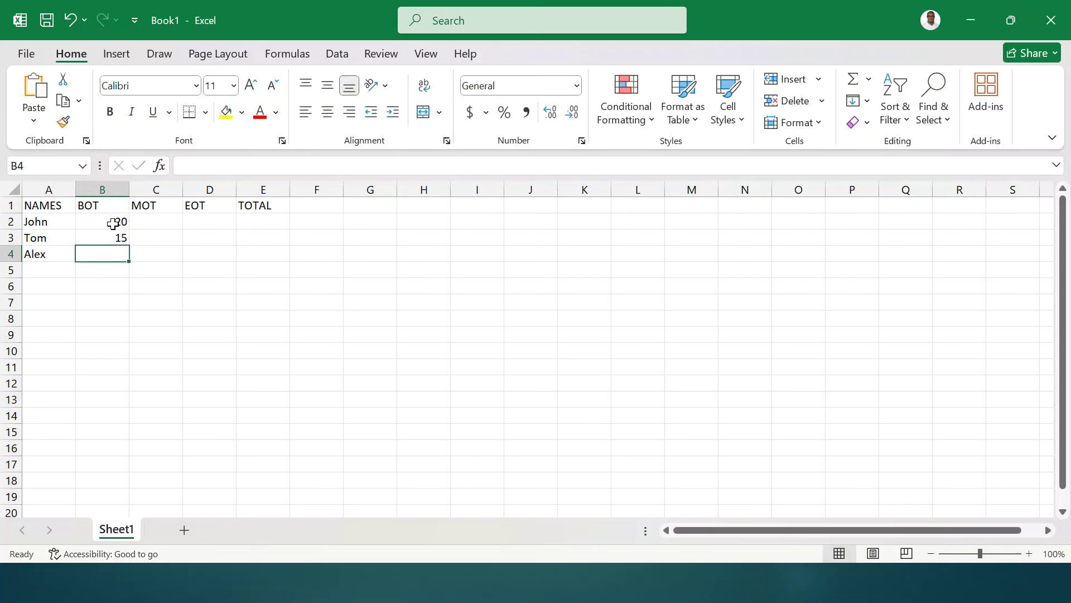
type("18")
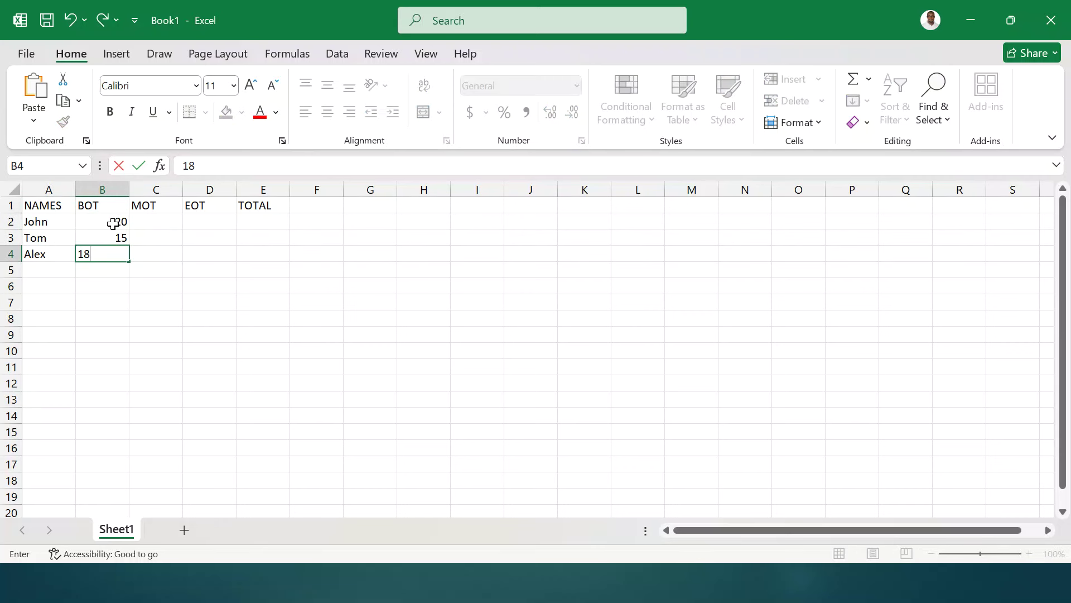
key("Right")
- Enter MOT marks 28, 22 and 27 in C2:C4
key("Up")
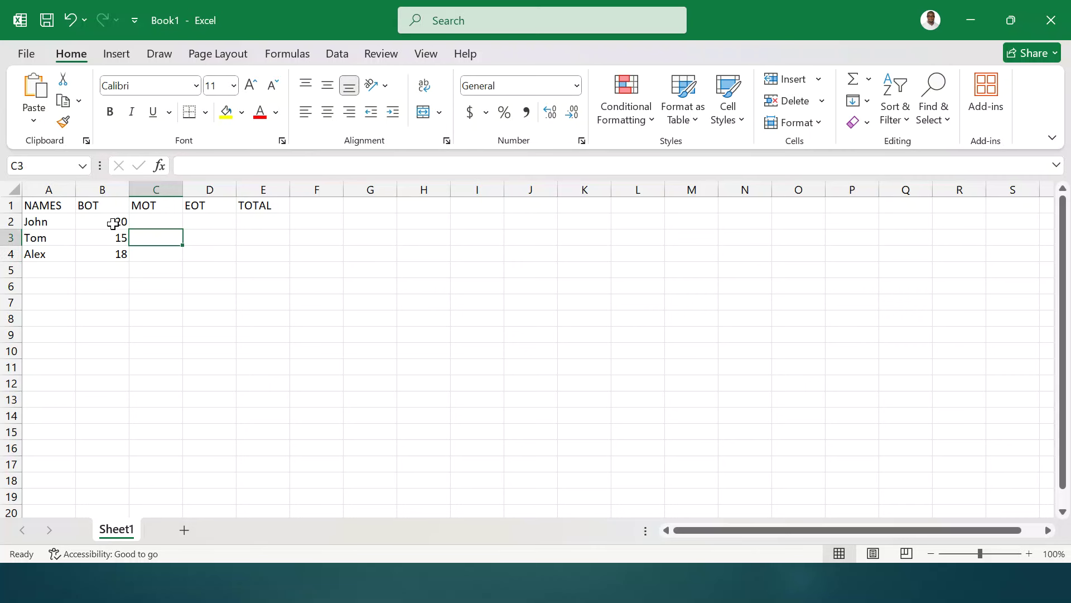
key("Up")
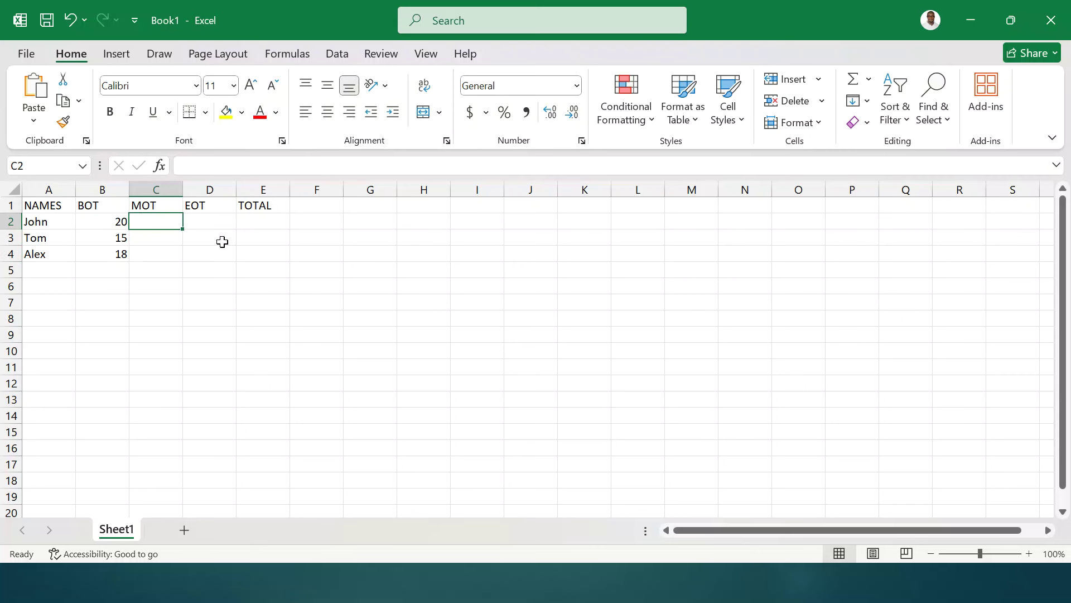
type("28")
key("Return")
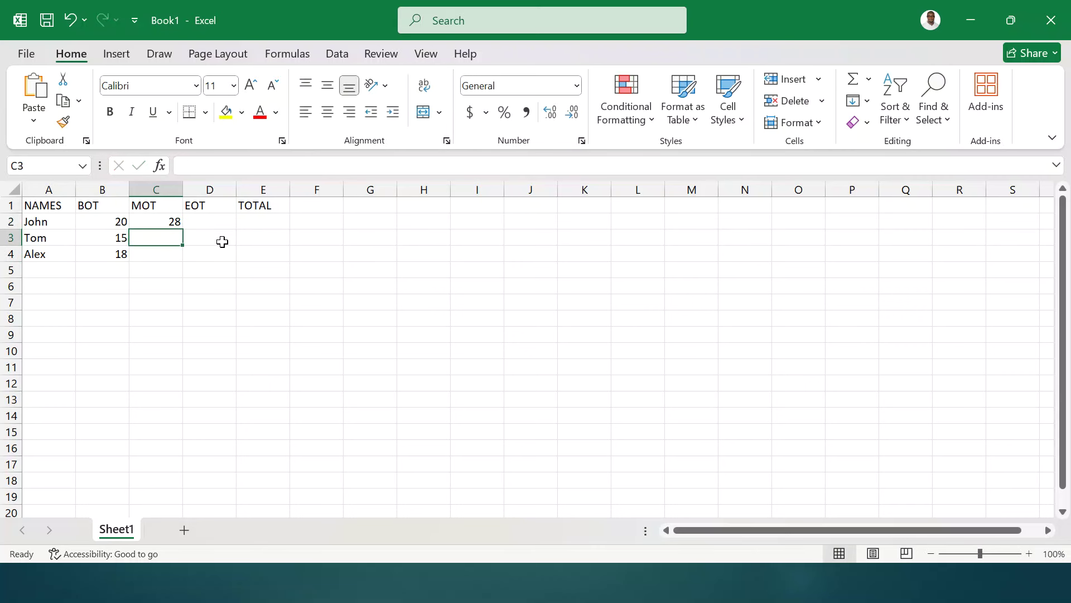
type("22")
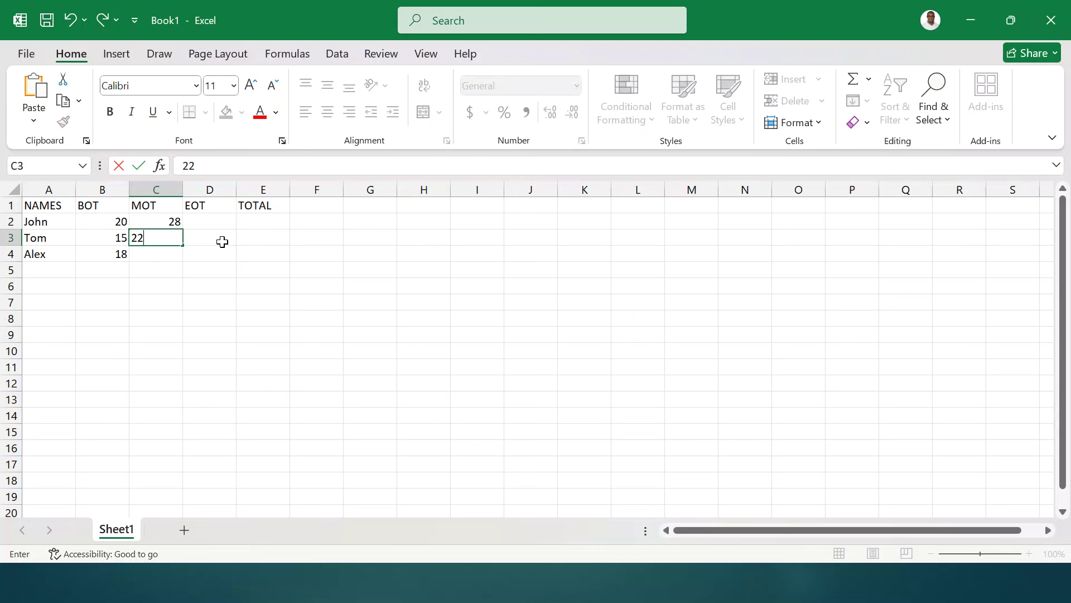
key("Return")
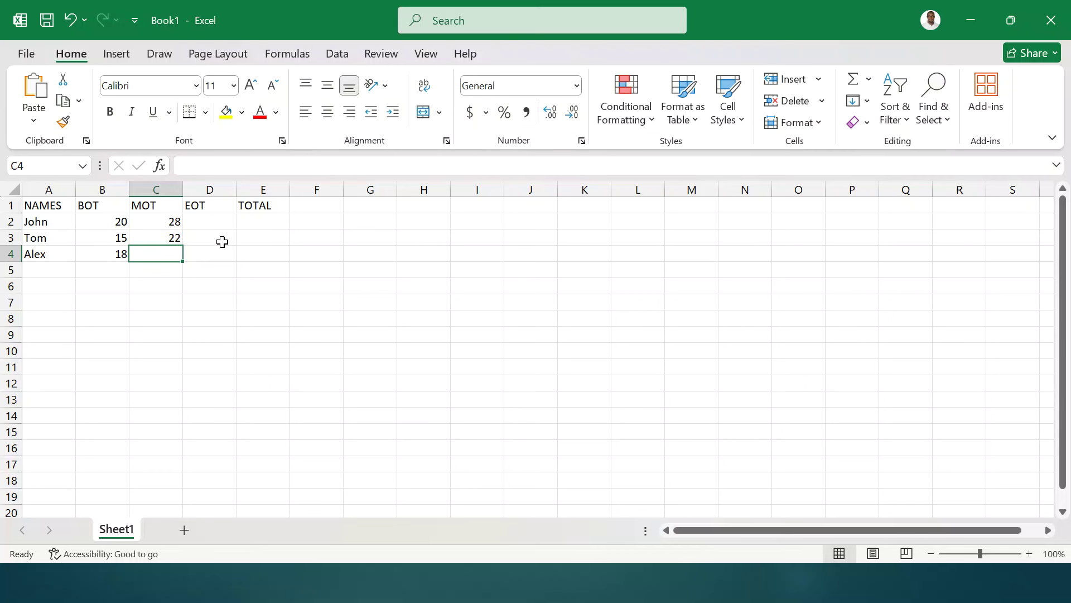
type("27")
key("Tab")
- Enter EOT marks 42 and 38 in D2:D3
key("Up")
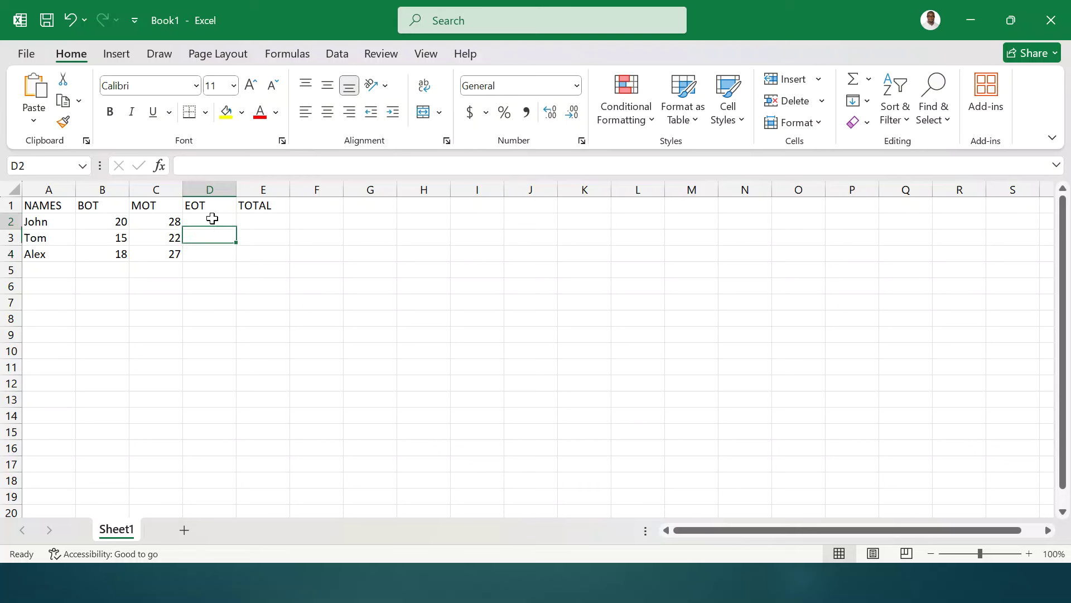
left_click(212, 219)
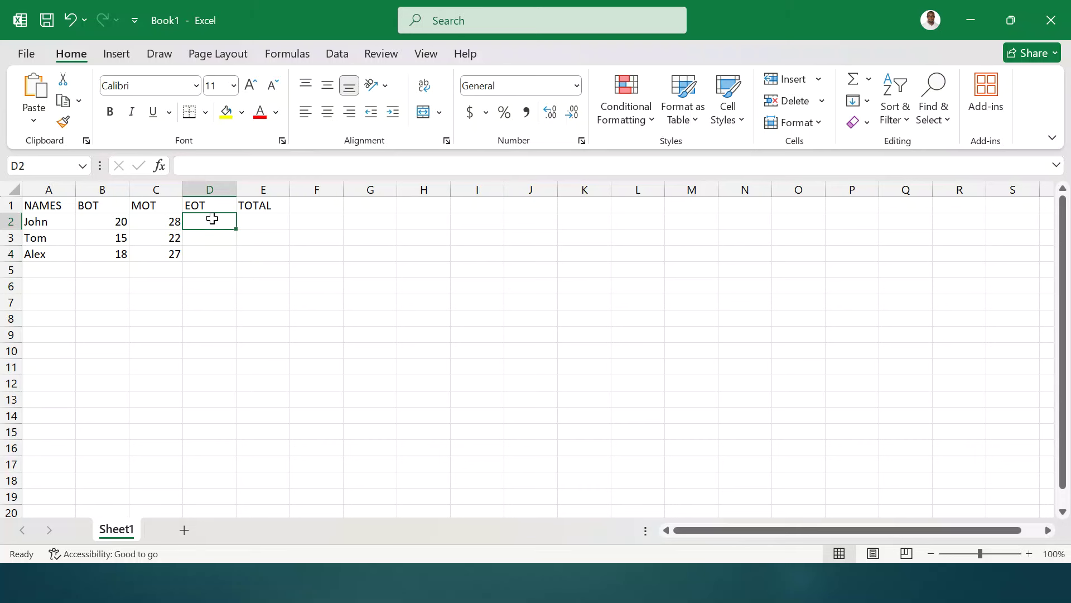
type("42")
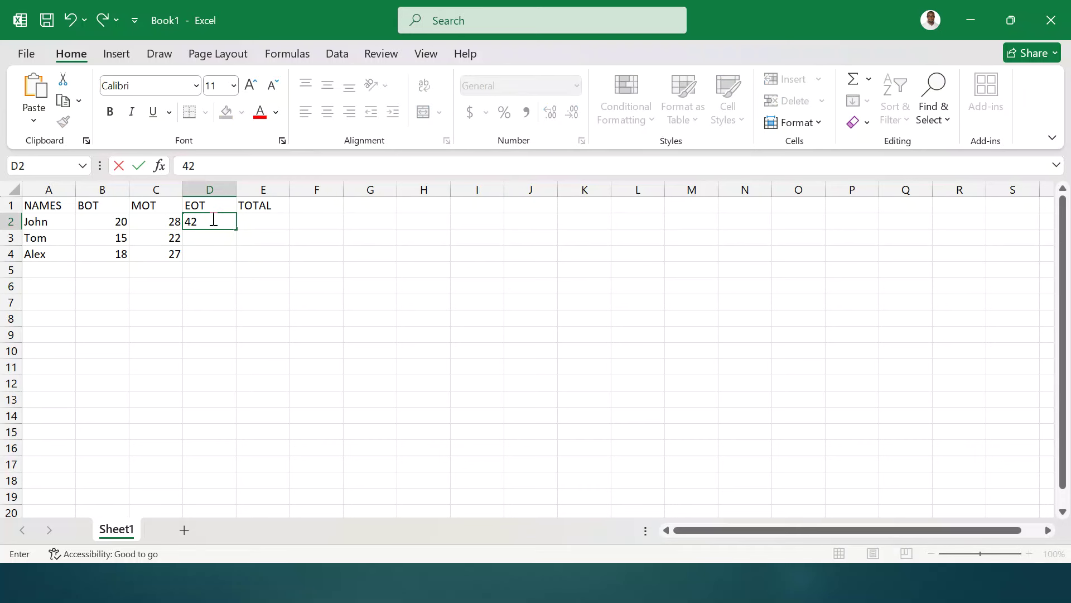
key("Return")
type("38")
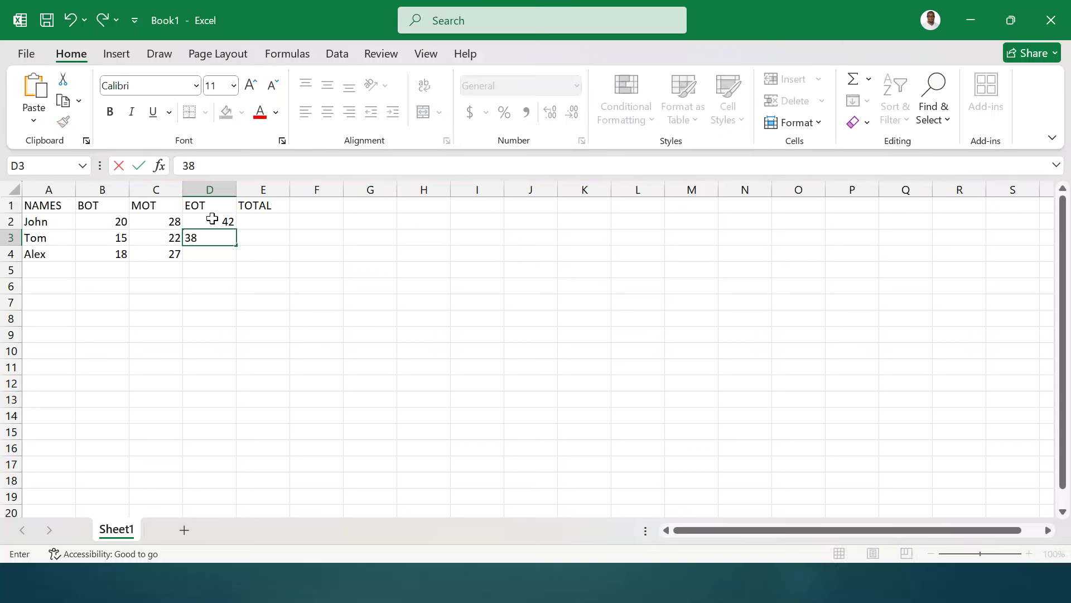
key("Return")
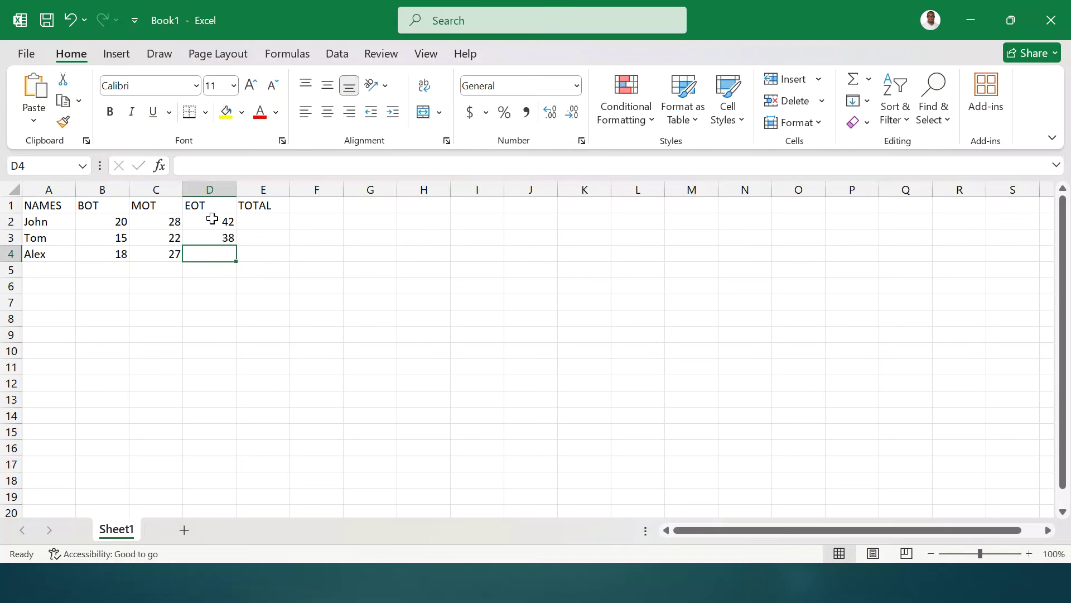
- Enter 46 as the last EOT mark and =SUM(B2:D2) as the first total in E2
type("46")
left_click(279, 220)
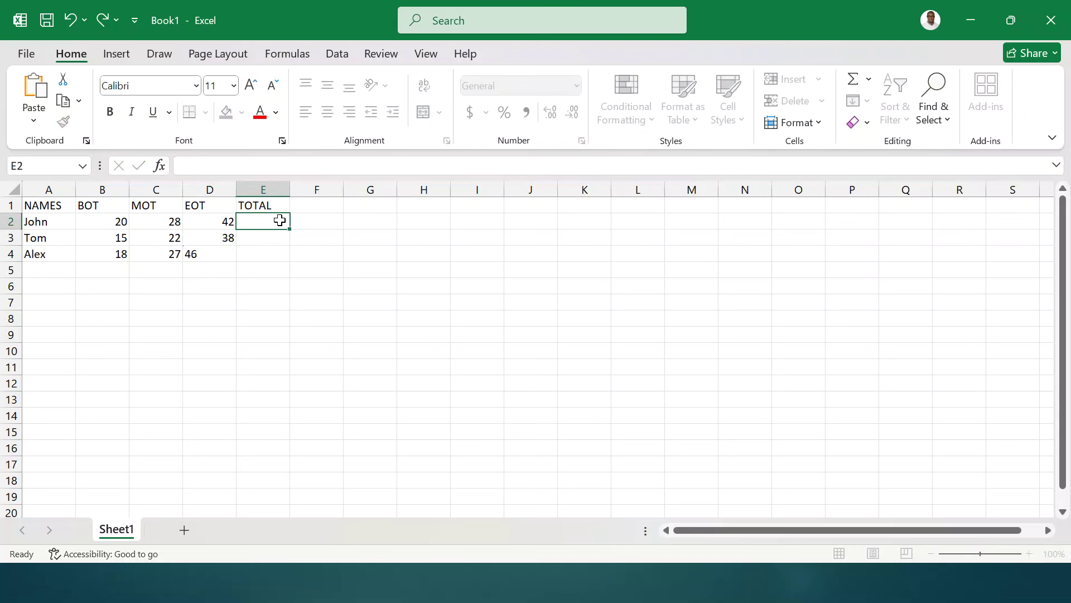
type("=s")
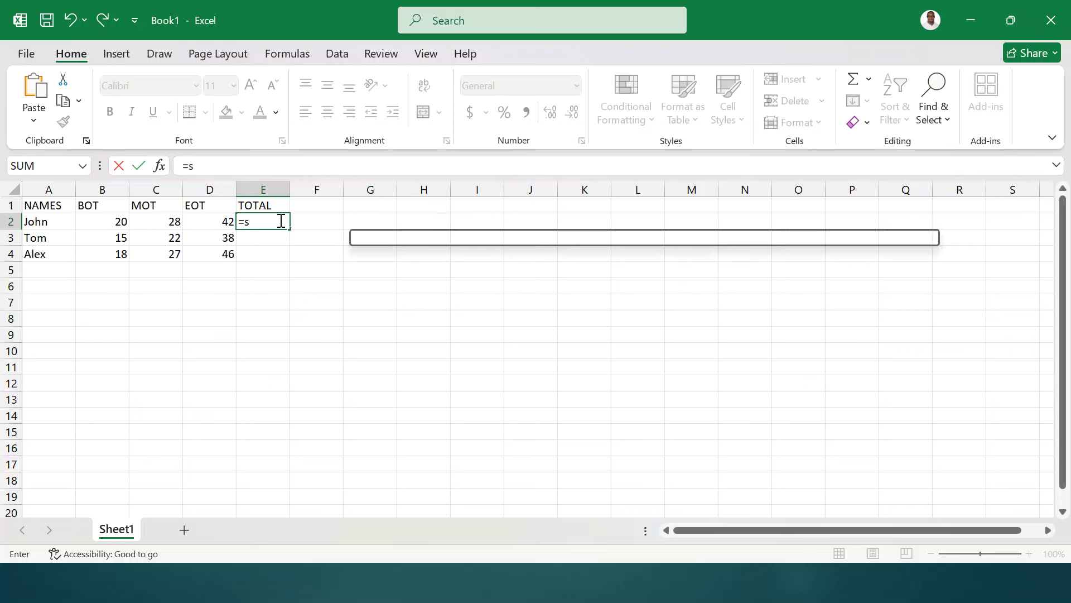
type("um")
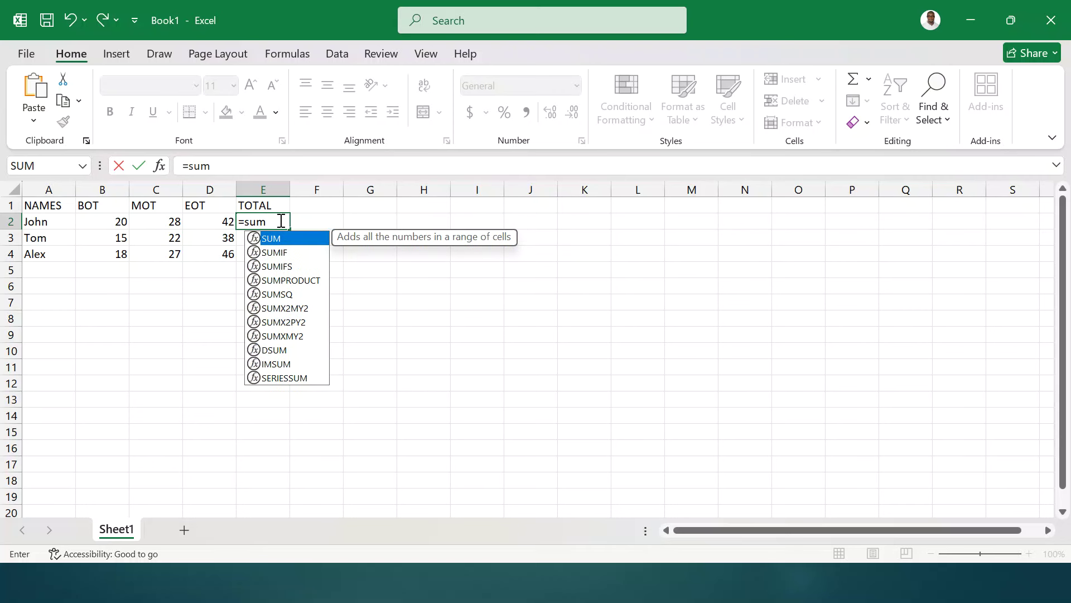
type("(")
left_click_drag(99, 222, 202, 220)
type(")")
key("Return")
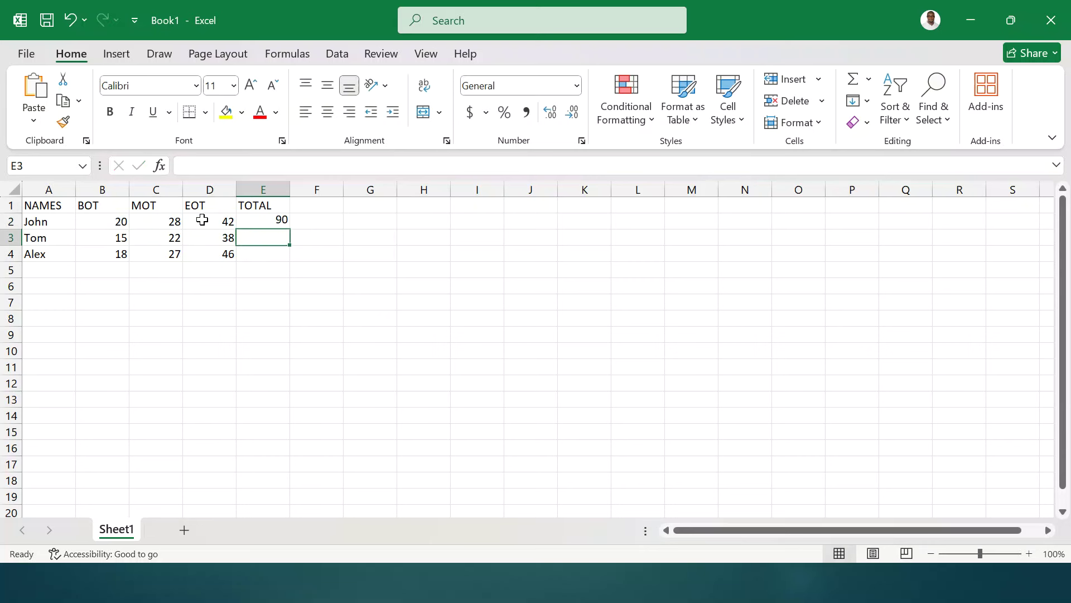
- Copy the total formula down to E3:E4, giving 90, 75 and 91
left_click(254, 221)
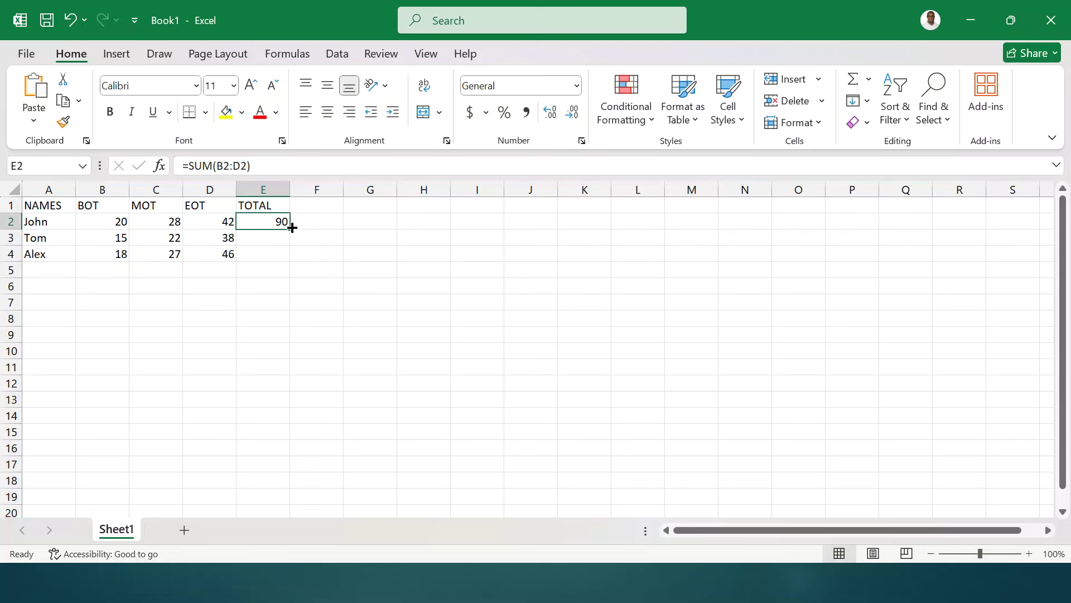
double_click(290, 229)
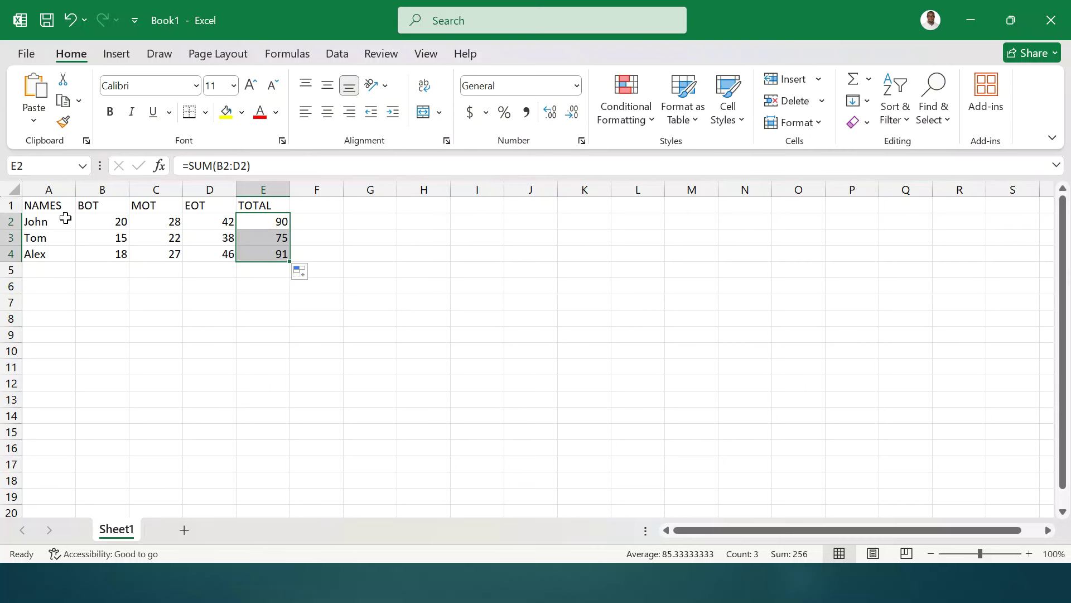
left_click_drag(48, 206, 51, 253)
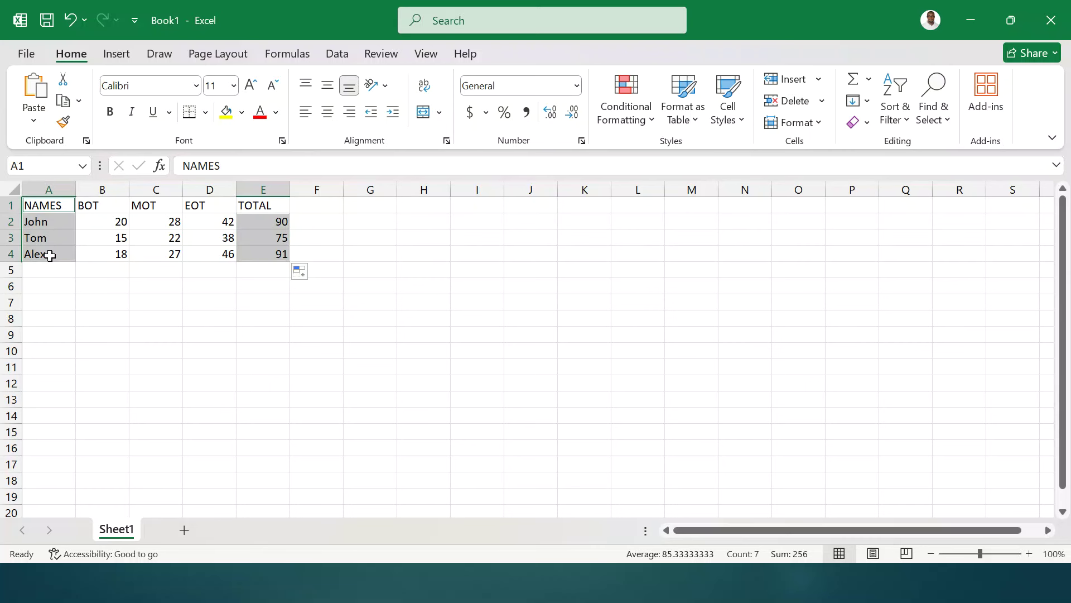
- Select the NAMES, MOT and TOTAL columns (A1:A4, C1:C4, E1:E4) together
left_click(79, 299)
left_click(41, 205)
left_click_drag(40, 205, 46, 254)
left_click_drag(151, 209, 161, 252, "ctrl")
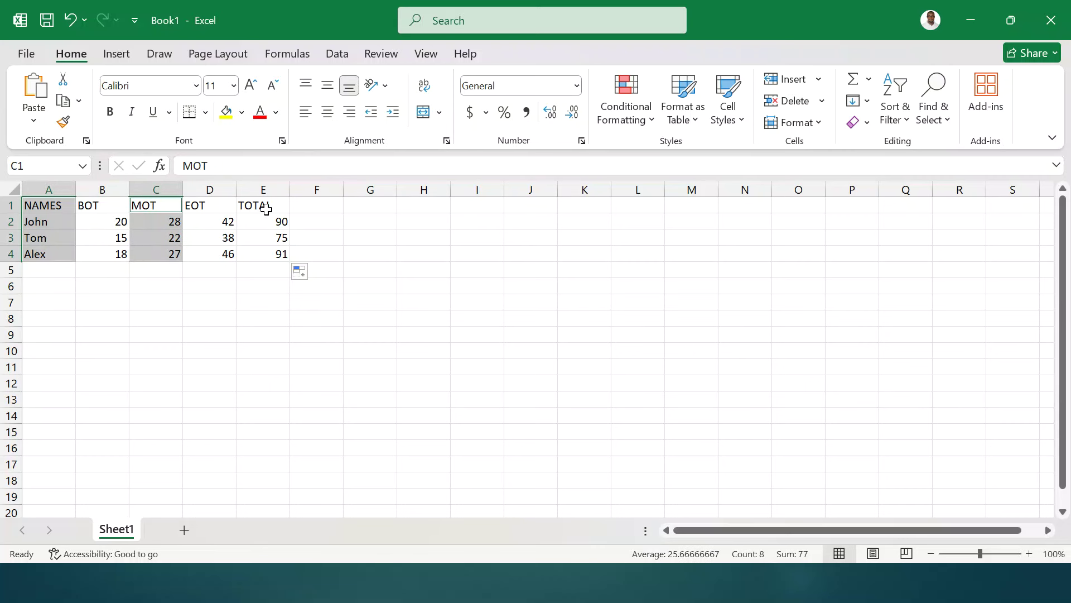
left_click_drag(267, 206, 272, 255, "ctrl")
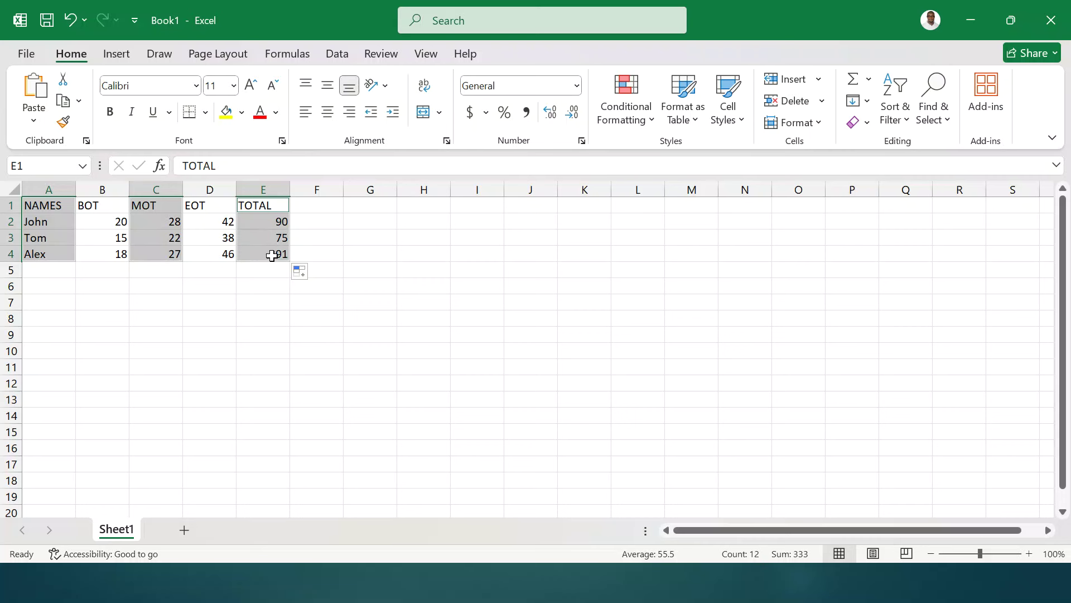
- Insert a clustered column chart of the selected names, MOT and TOTAL data
left_click(116, 54)
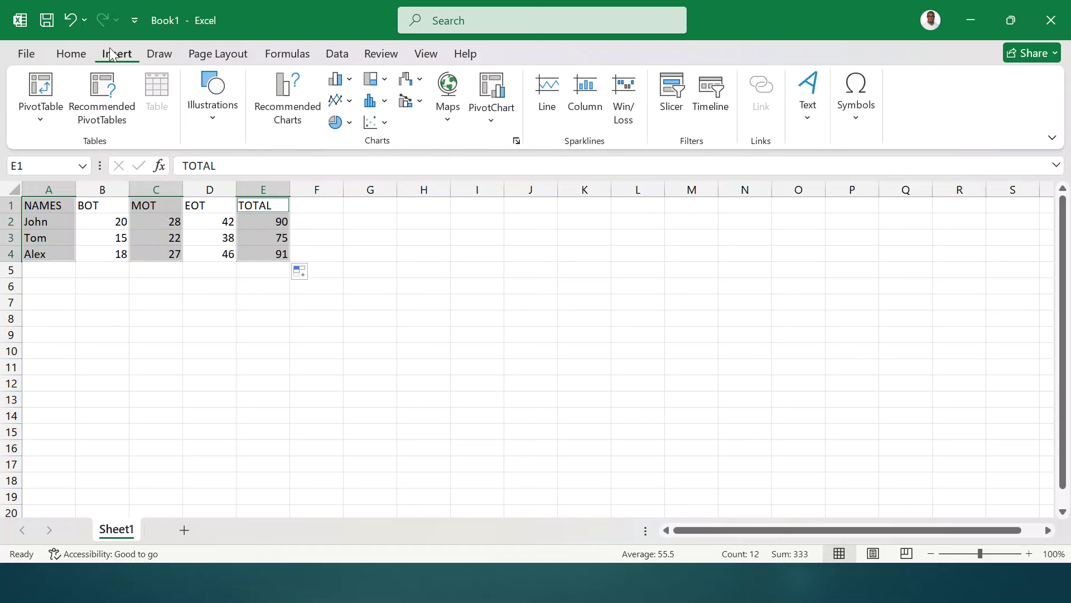
left_click(342, 79)
left_click(350, 137)
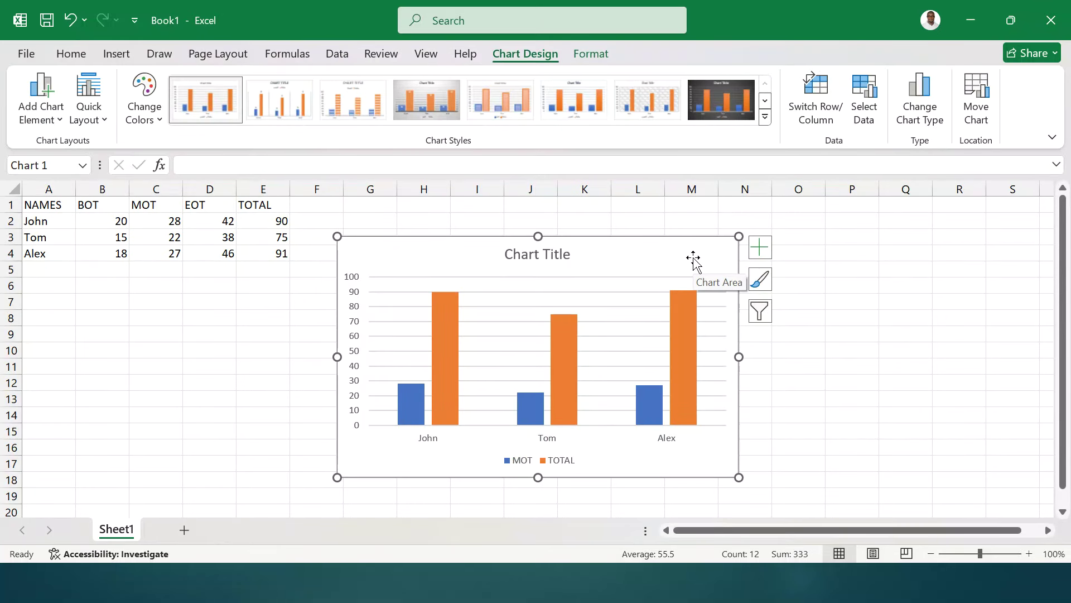
left_click(978, 101)
- Move the chart to a new sheet named Graph and apply Quick Layout 9
left_click(434, 270)
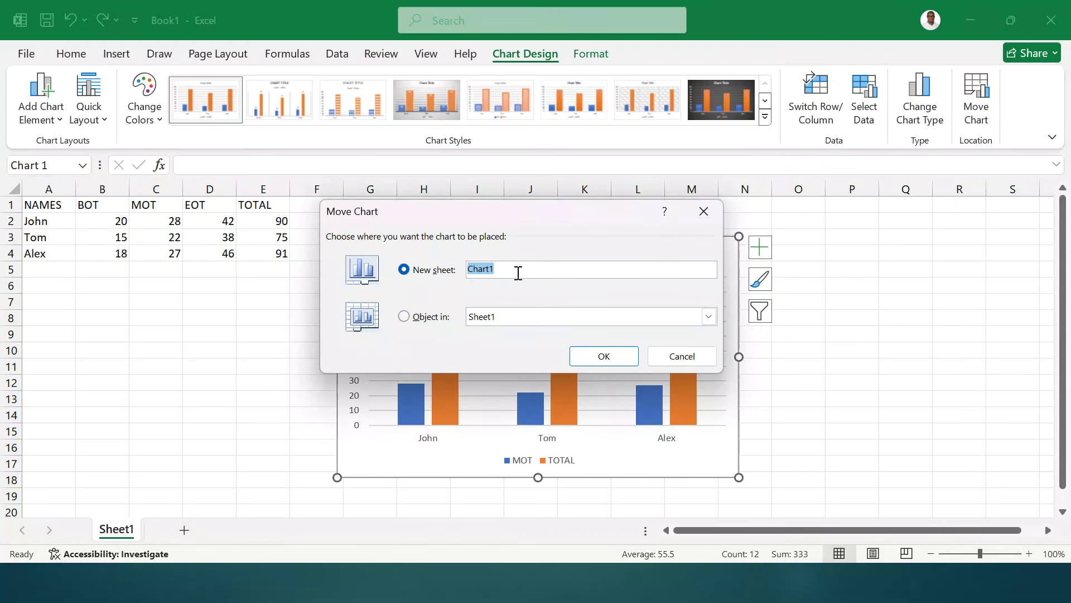
type("Graph")
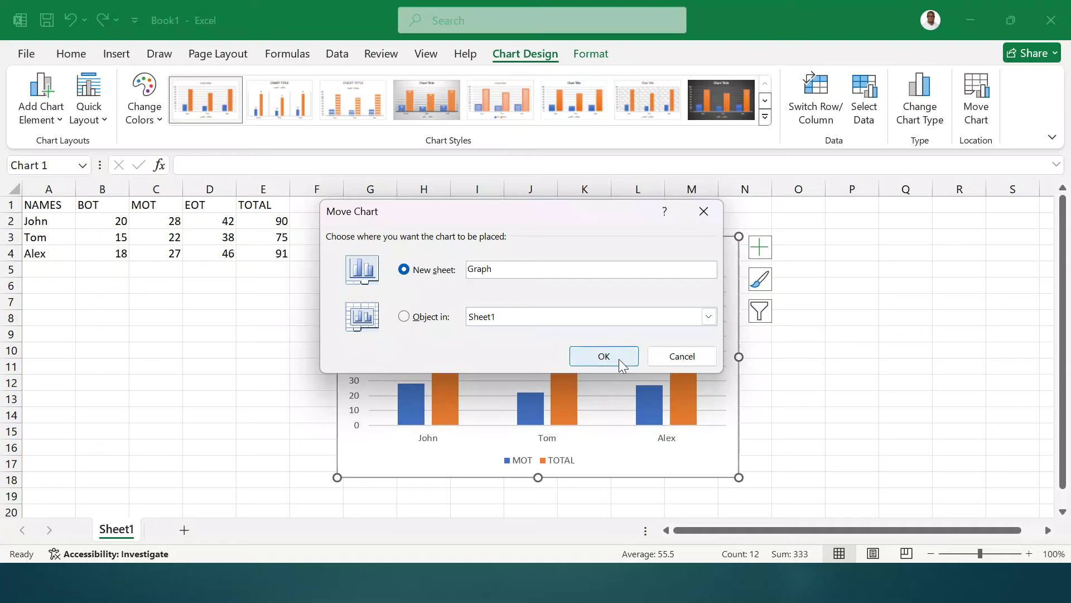
left_click(613, 358)
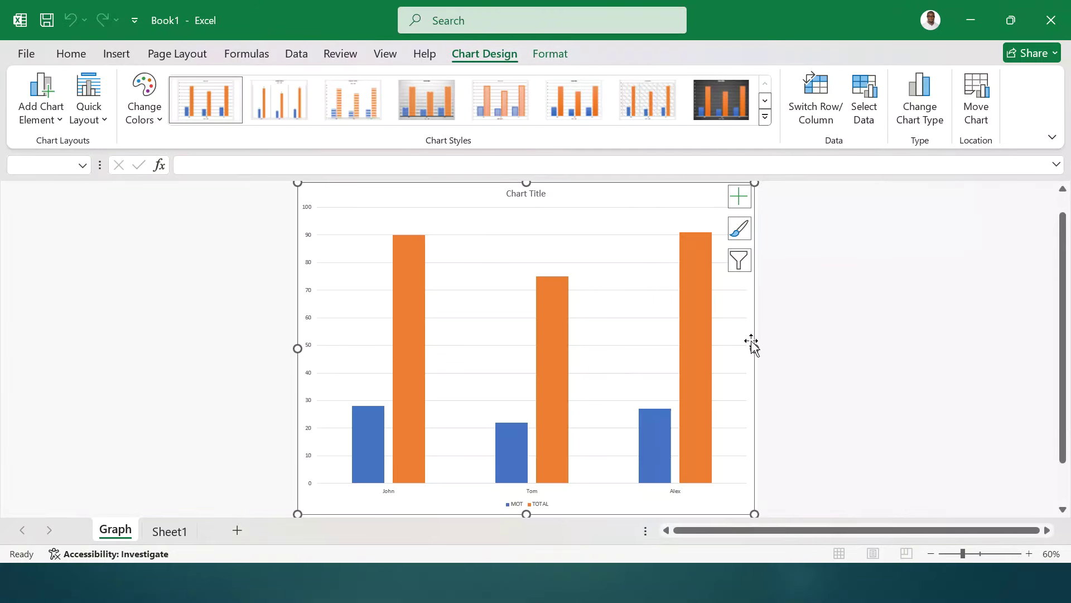
left_click(99, 119)
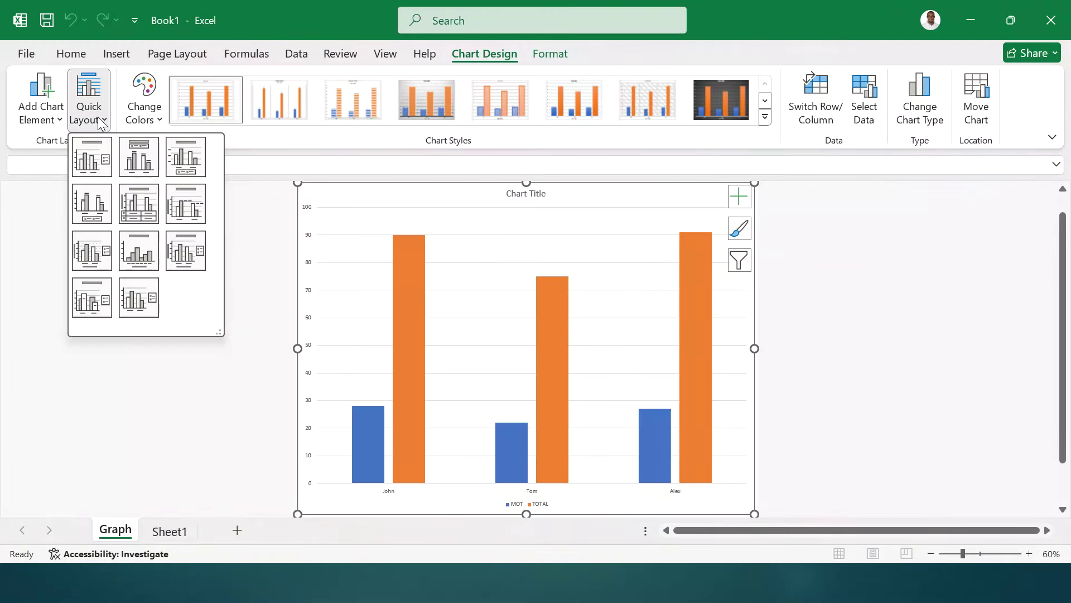
left_click(185, 253)
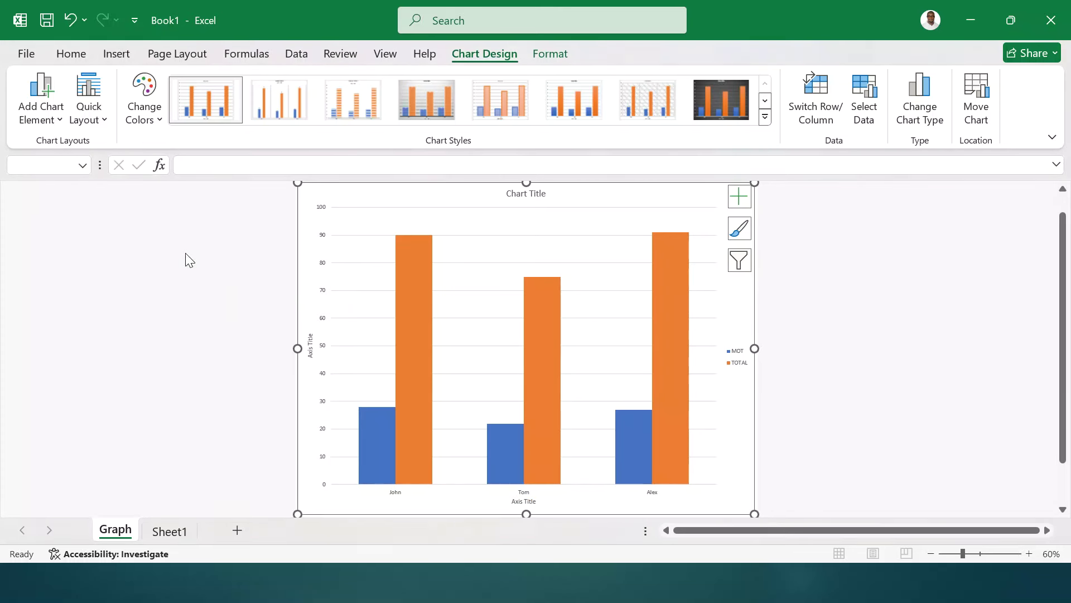
- Title the chart 'A GRAPH SHOWING NAMES AND MARKS' with axis titles NAMES and MARKS
left_click(521, 197)
type("A G")
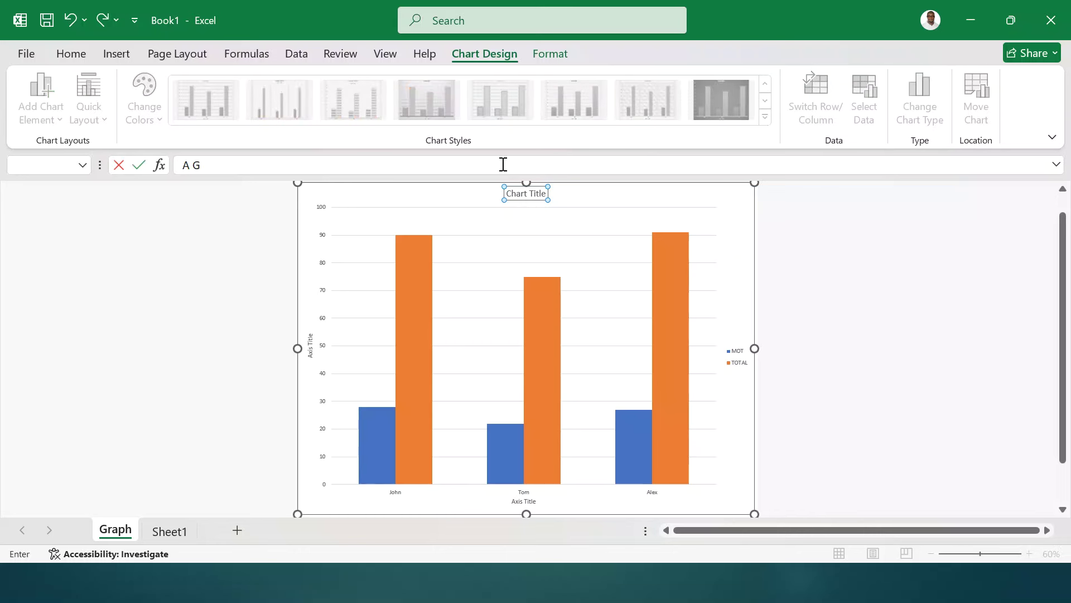
type("RAPH SHOWING NAMES AND ")
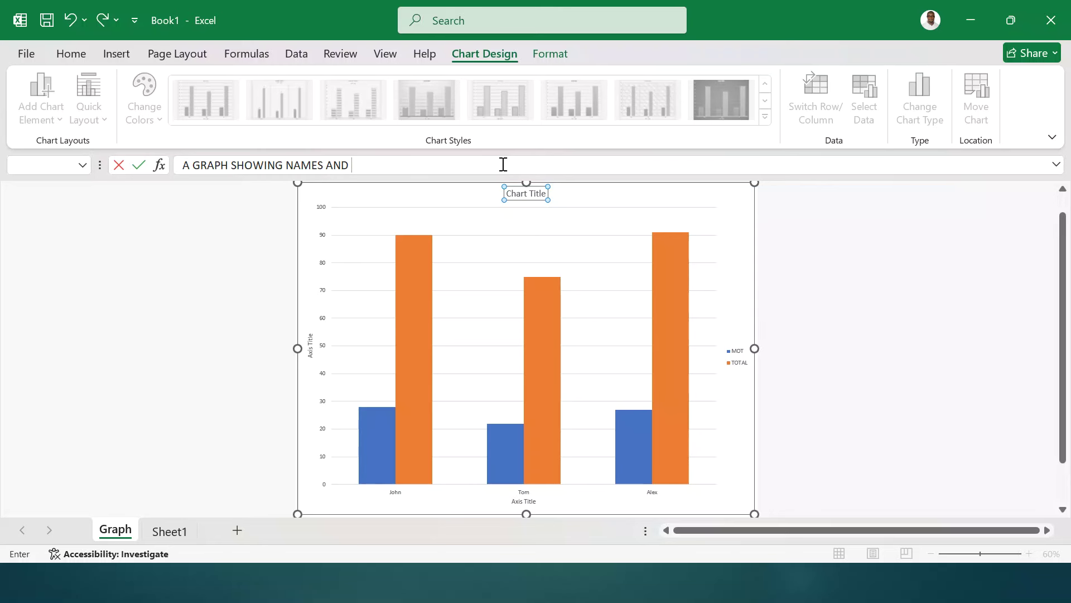
type("MARKS")
key("Return")
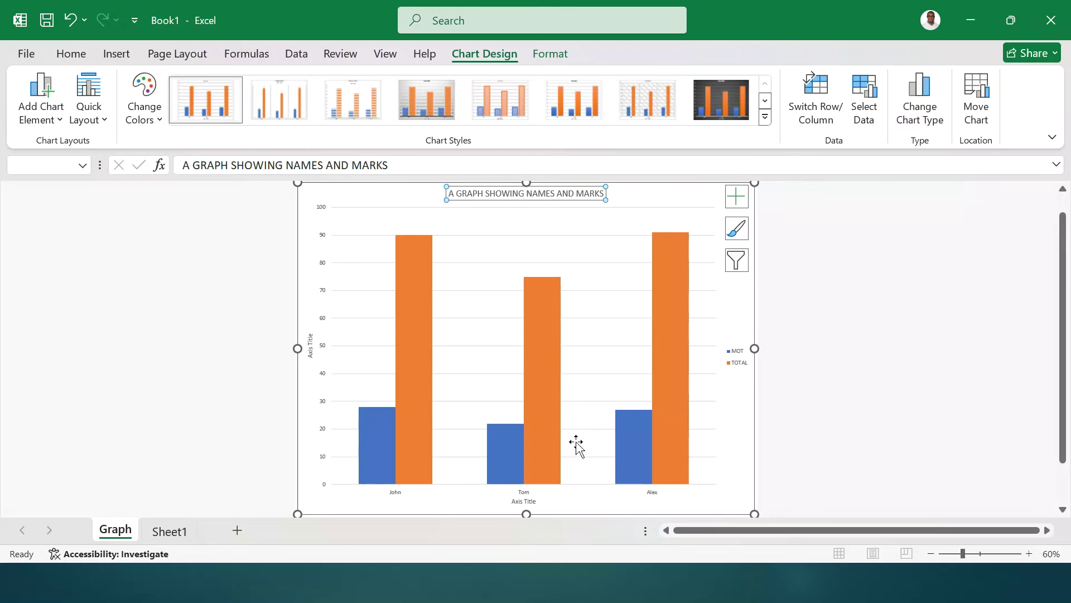
left_click(520, 501)
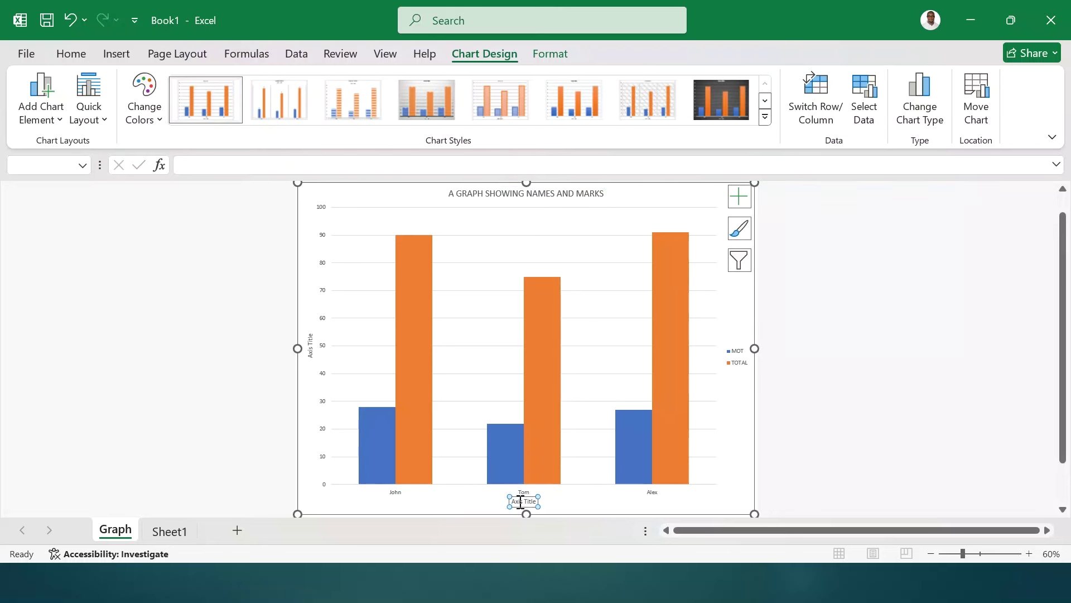
type("NAMES")
key("Return")
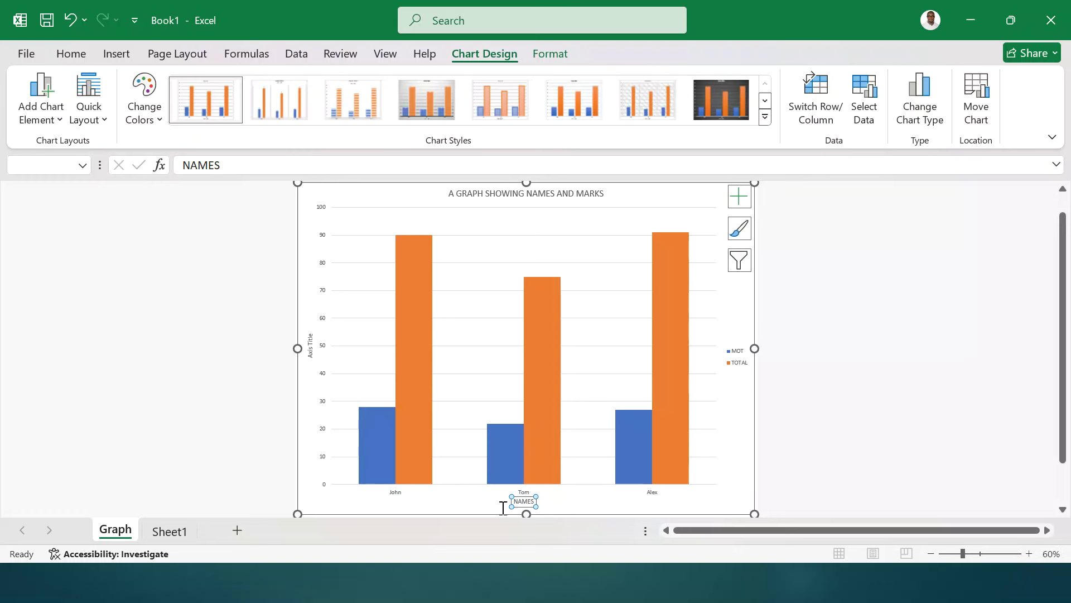
left_click(313, 345)
type("MARKS")
key("Return")
left_click(859, 345)
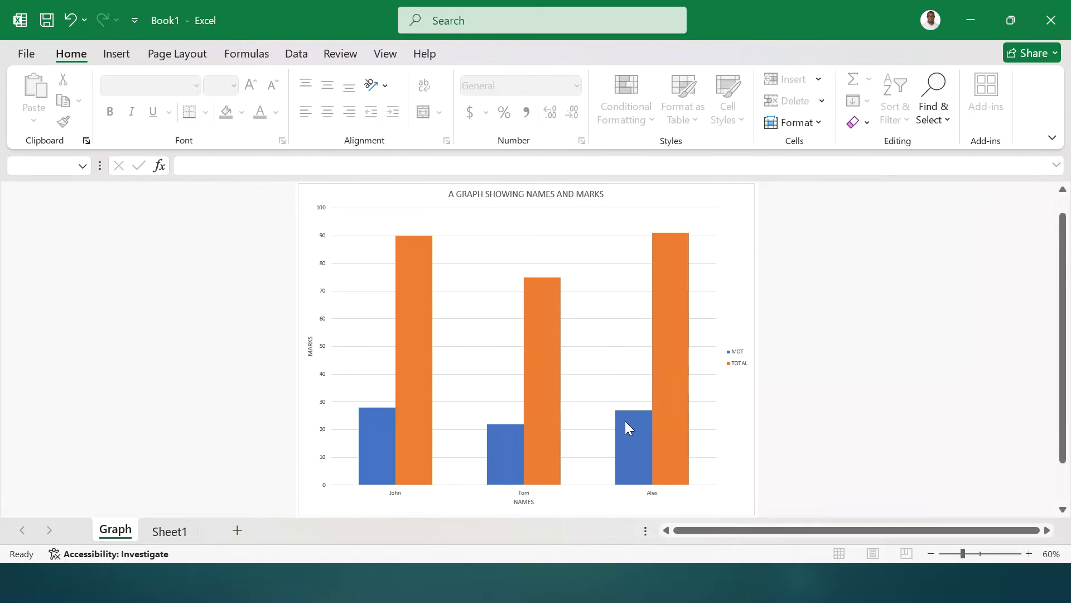
left_click(638, 436)
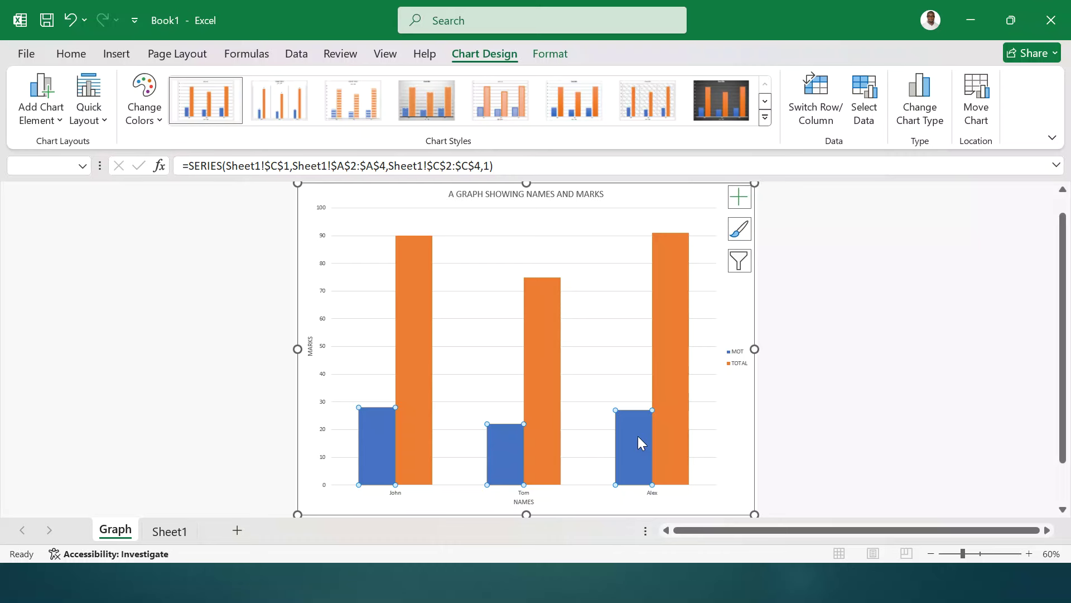
- Change the MOT series to a Line in a combo chart over the TOTAL columns
right_click(637, 437)
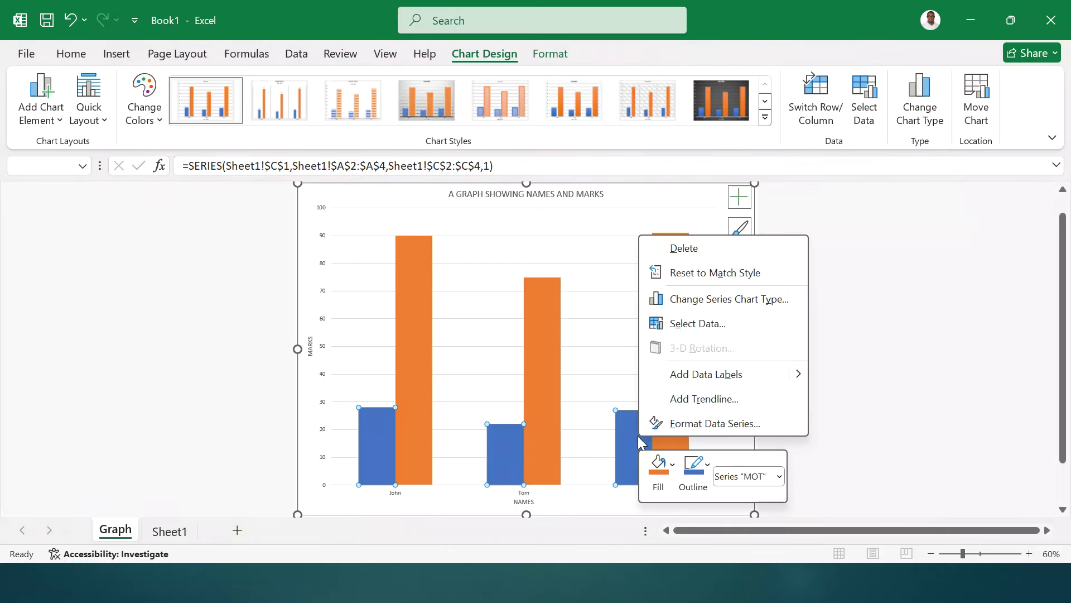
left_click(724, 300)
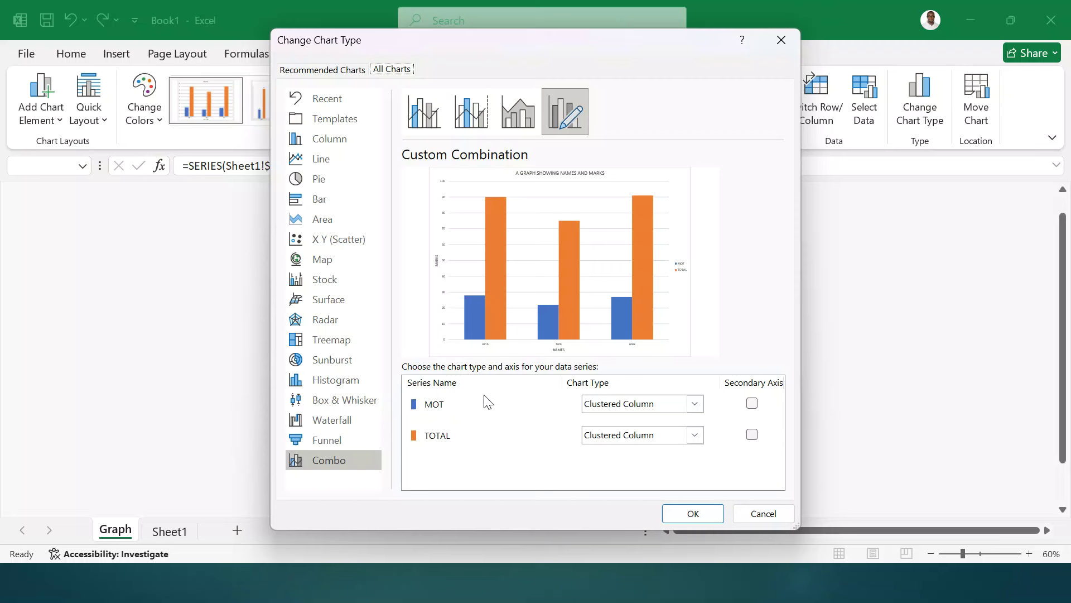
left_click(695, 403)
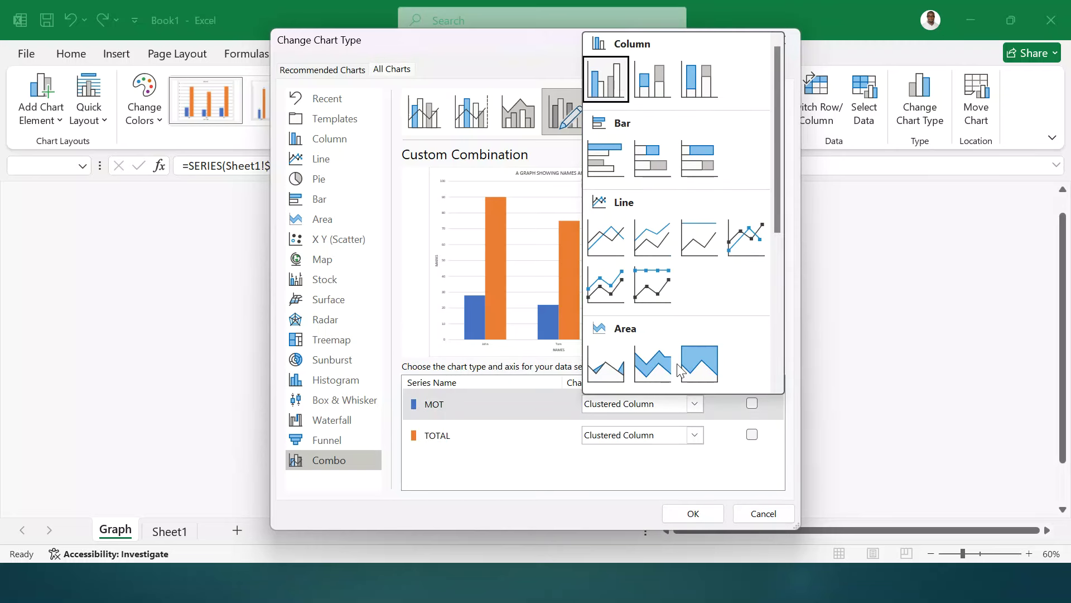
left_click(607, 237)
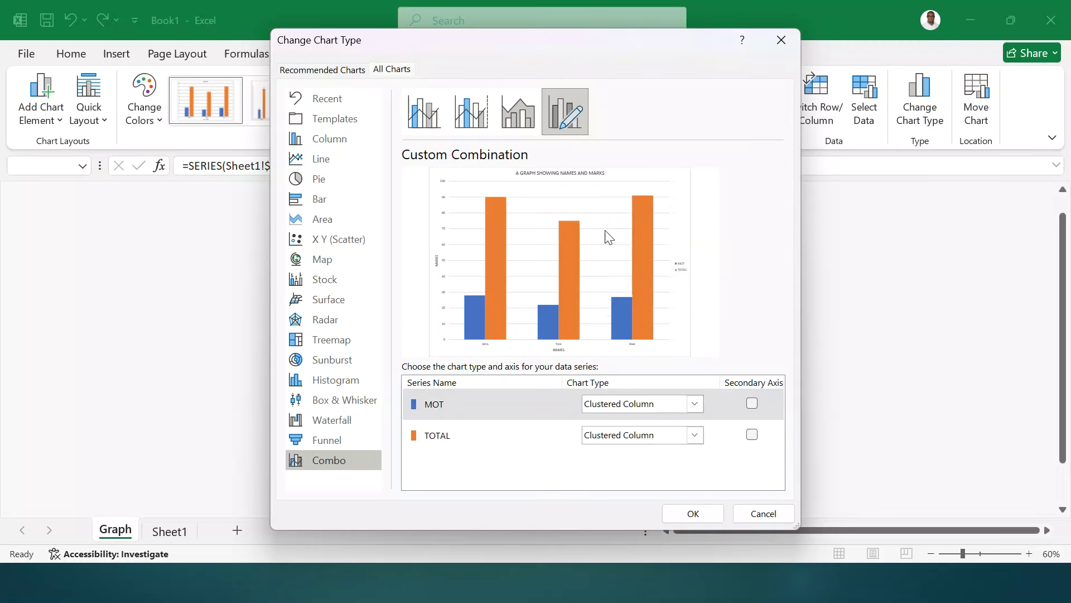
left_click(705, 512)
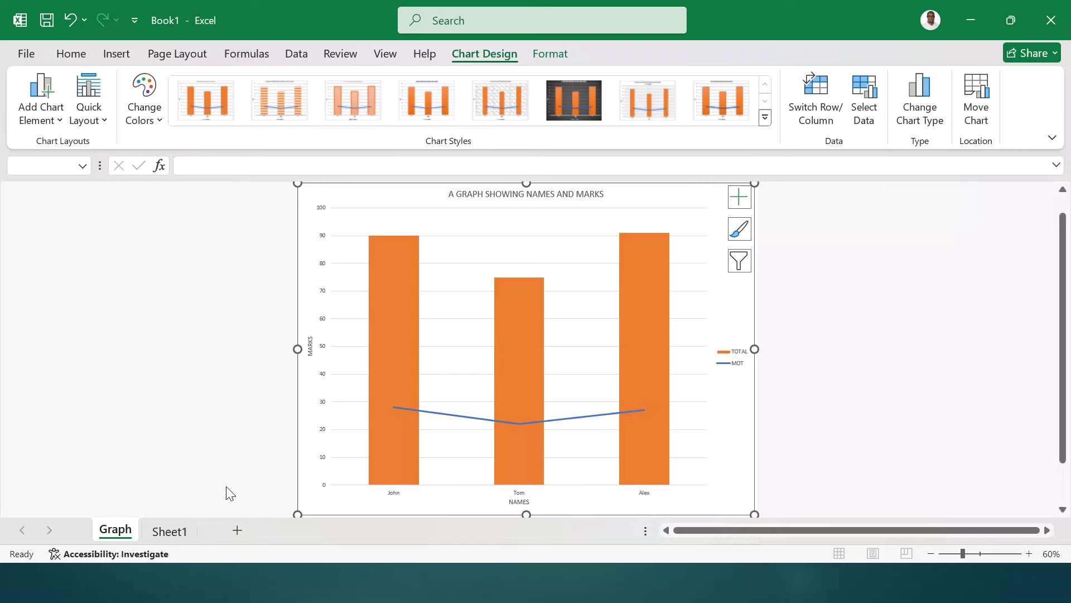
left_click(156, 530)
right_click(167, 530)
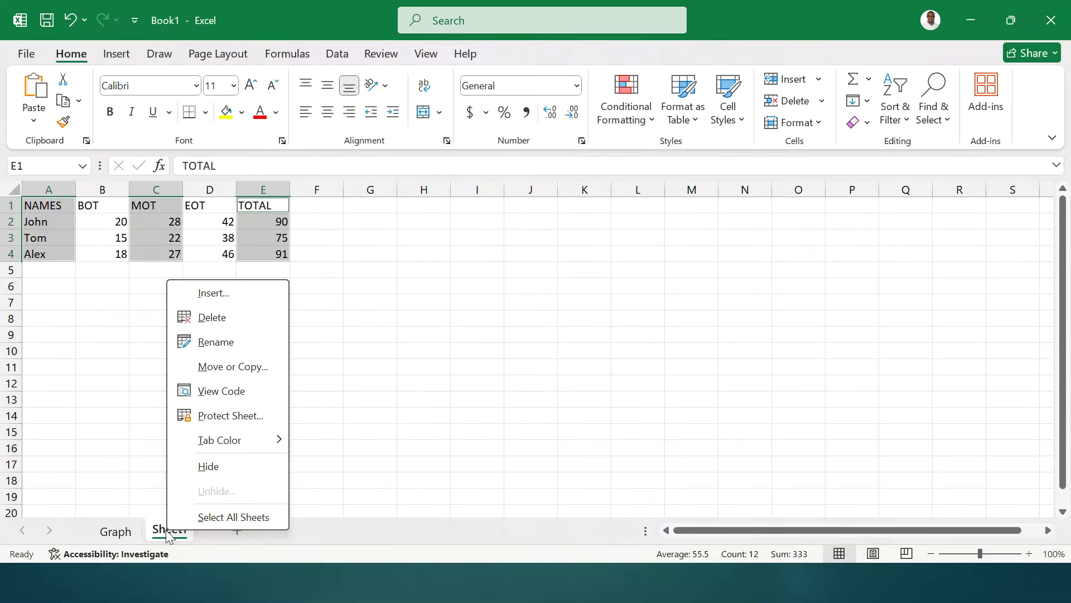
left_click(227, 336)
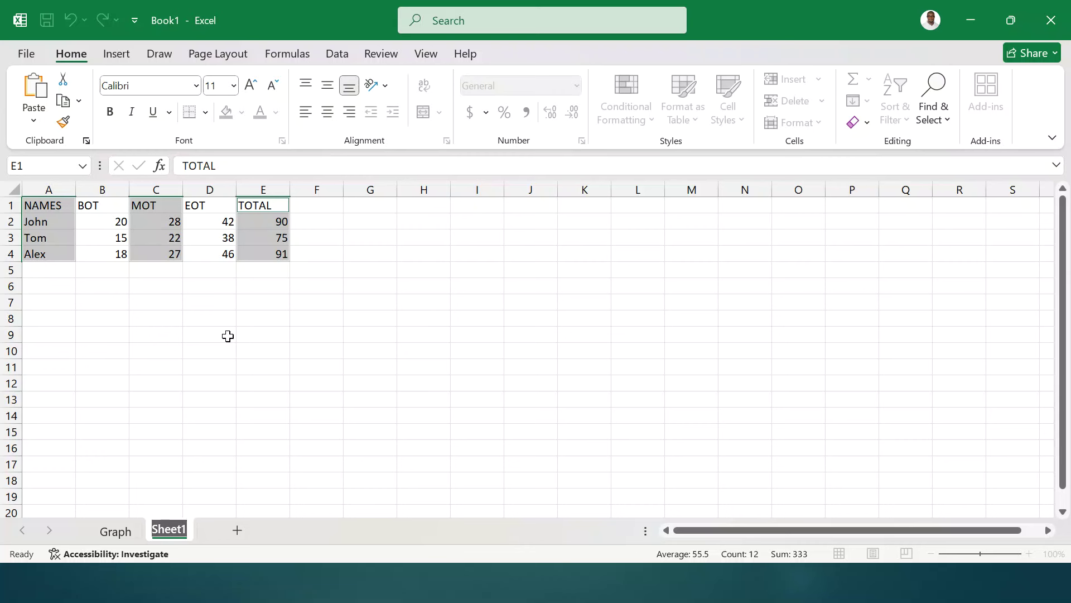
type("Co")
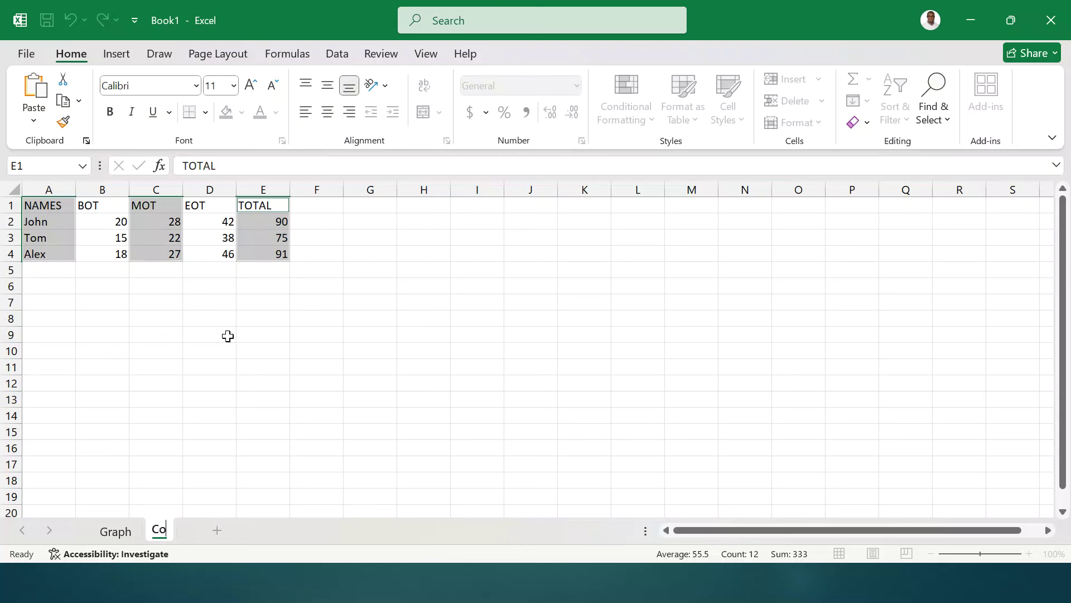
type("mputed")
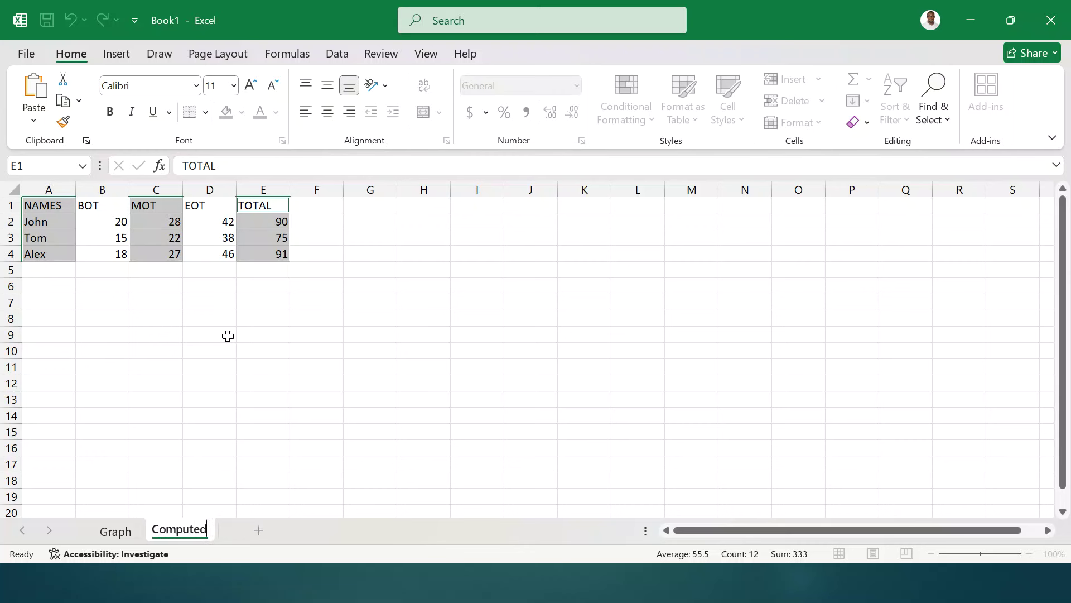
key("Return")
left_click(105, 269)
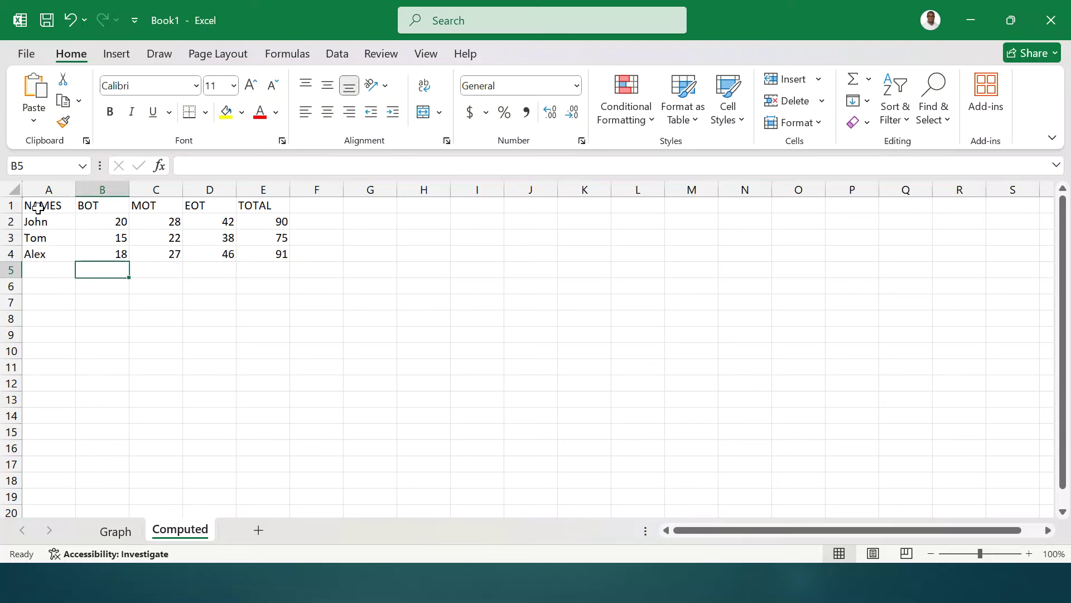
left_click_drag(39, 205, 277, 254)
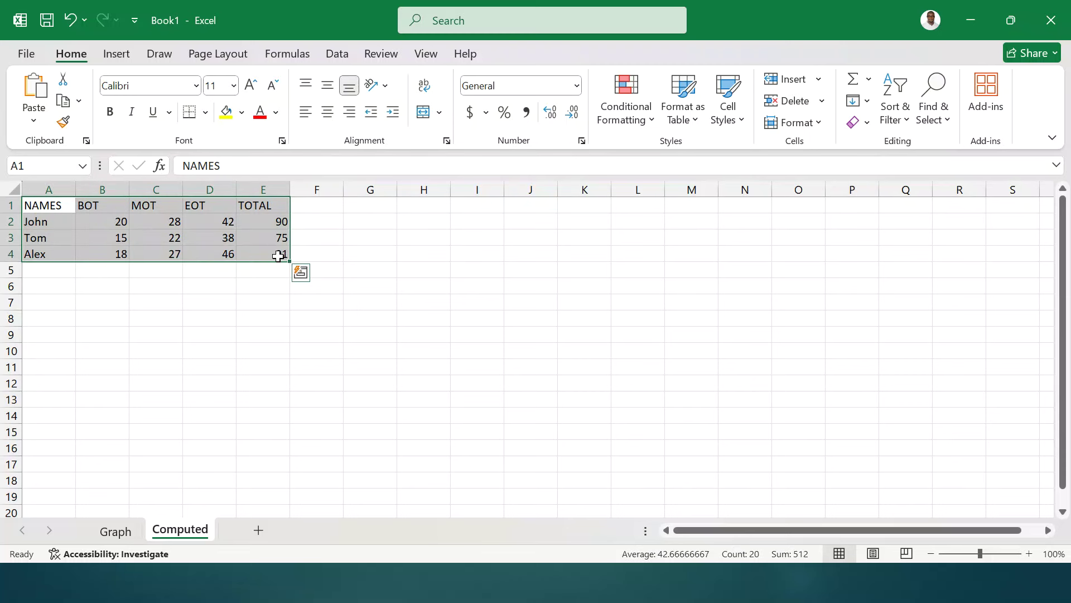
left_click(205, 112)
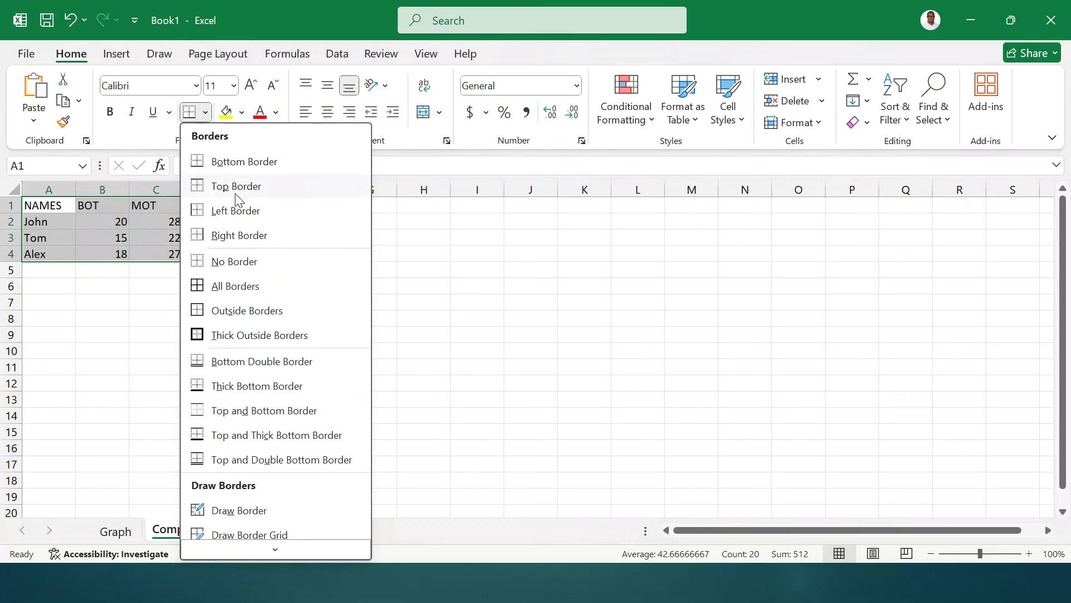
left_click(226, 287)
left_click(173, 317)
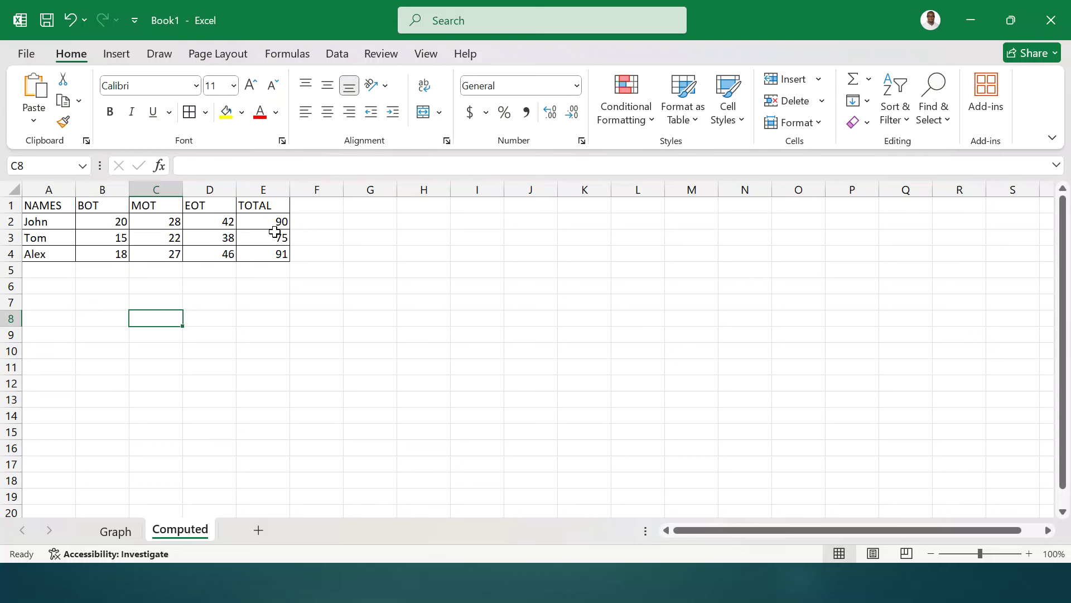
left_click_drag(274, 221, 271, 252)
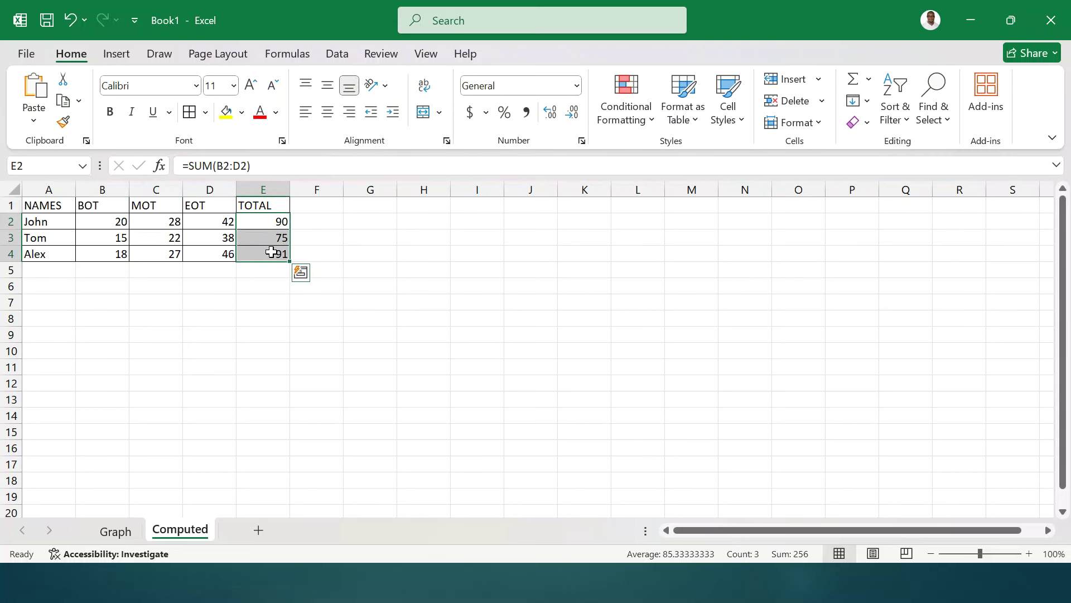
left_click(258, 290)
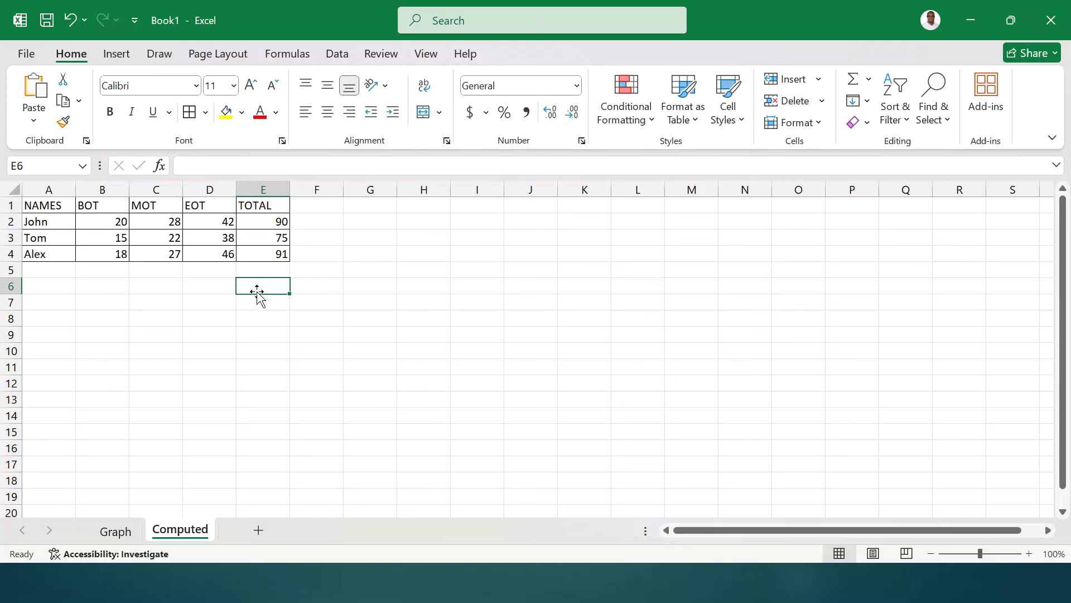
- Zoom to 140% and enter =COUNTIF(E2:E4,">=90") in E6, returning 2
left_click(1028, 554)
left_click(1028, 554)
left_click(1029, 553)
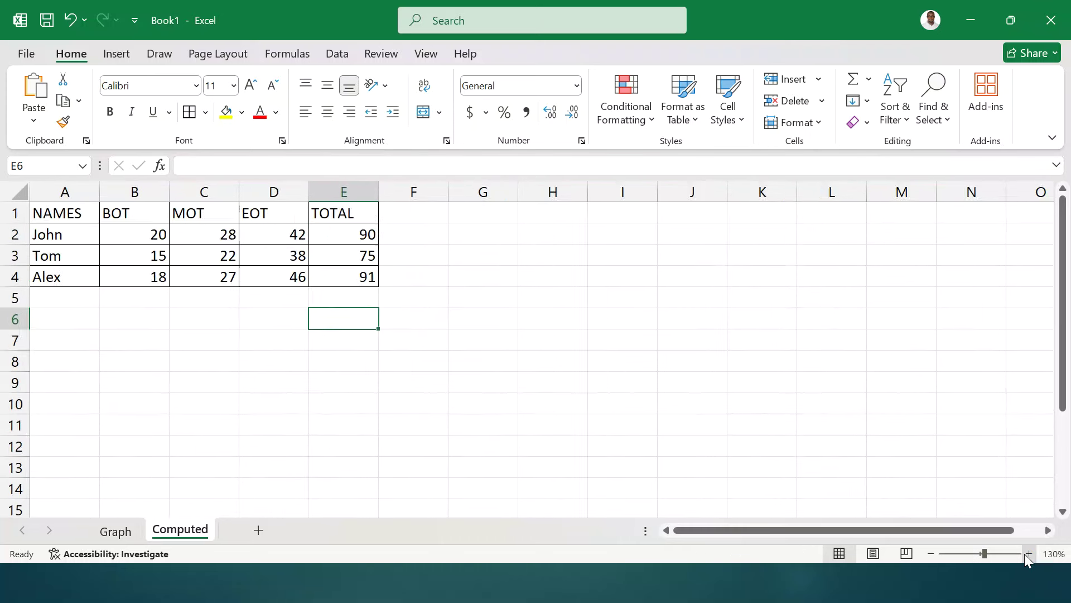
left_click(1028, 553)
type("=")
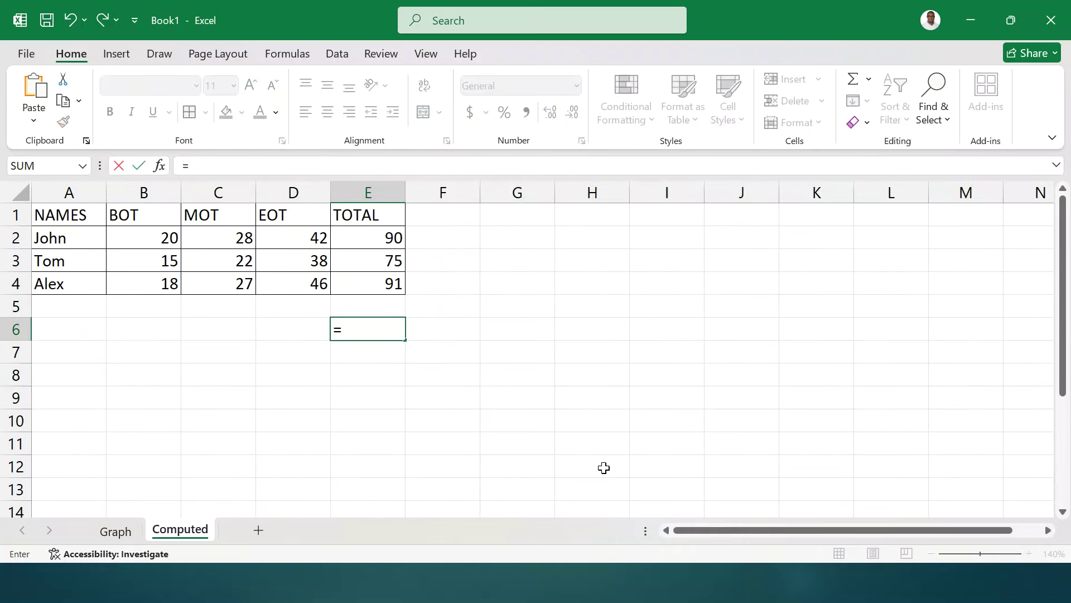
type("counti")
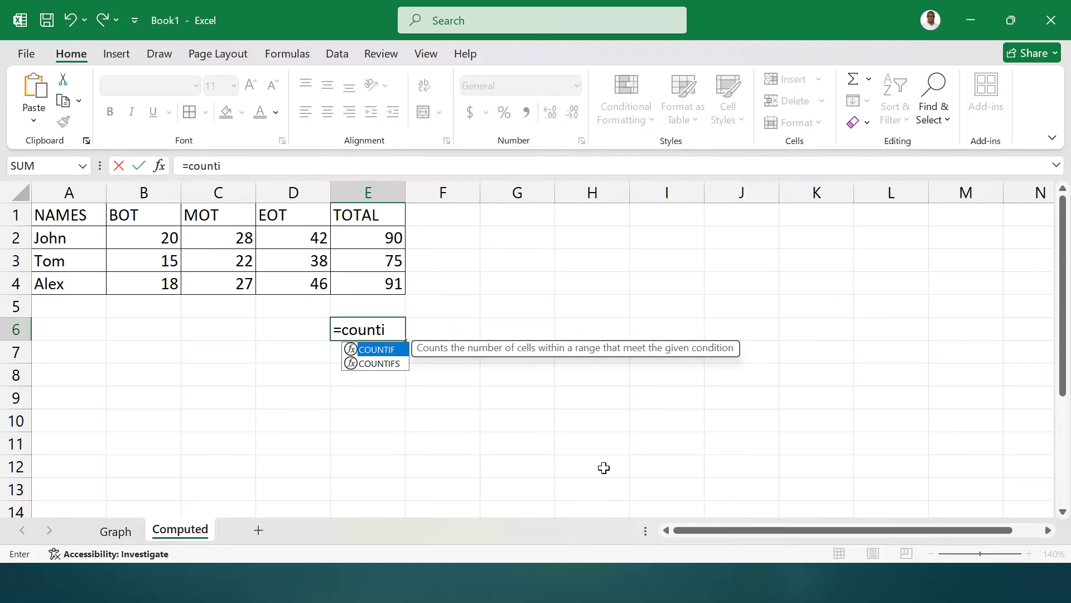
type("f(")
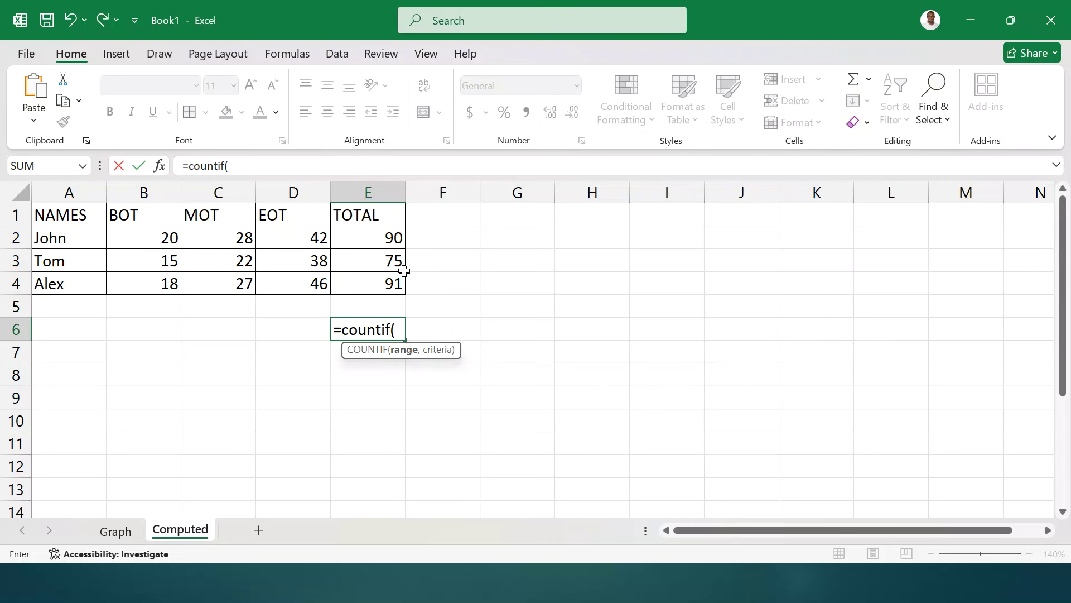
left_click_drag(377, 230, 377, 284)
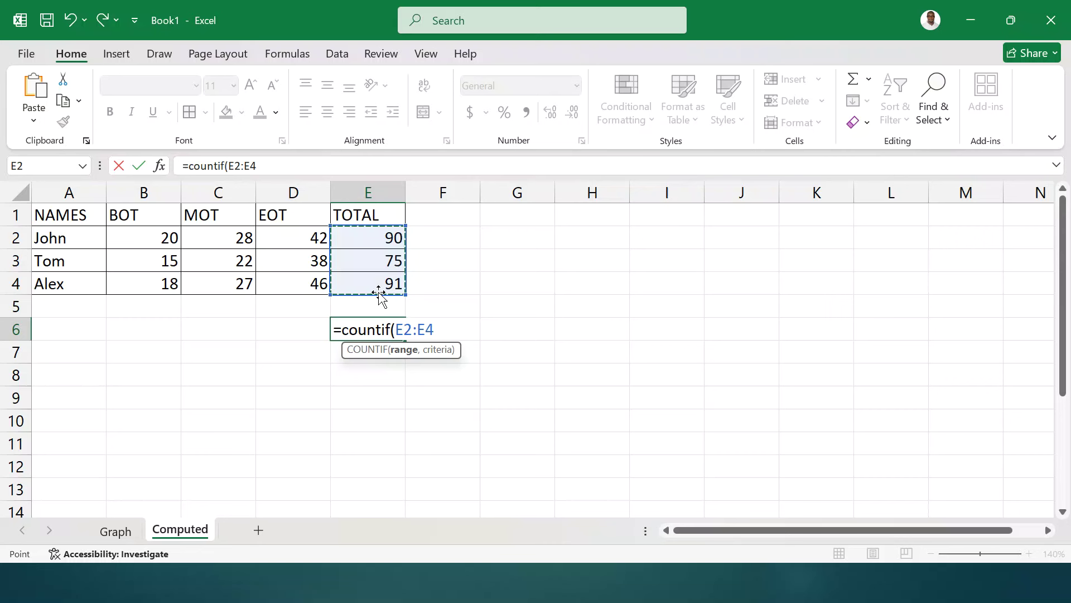
type(",")
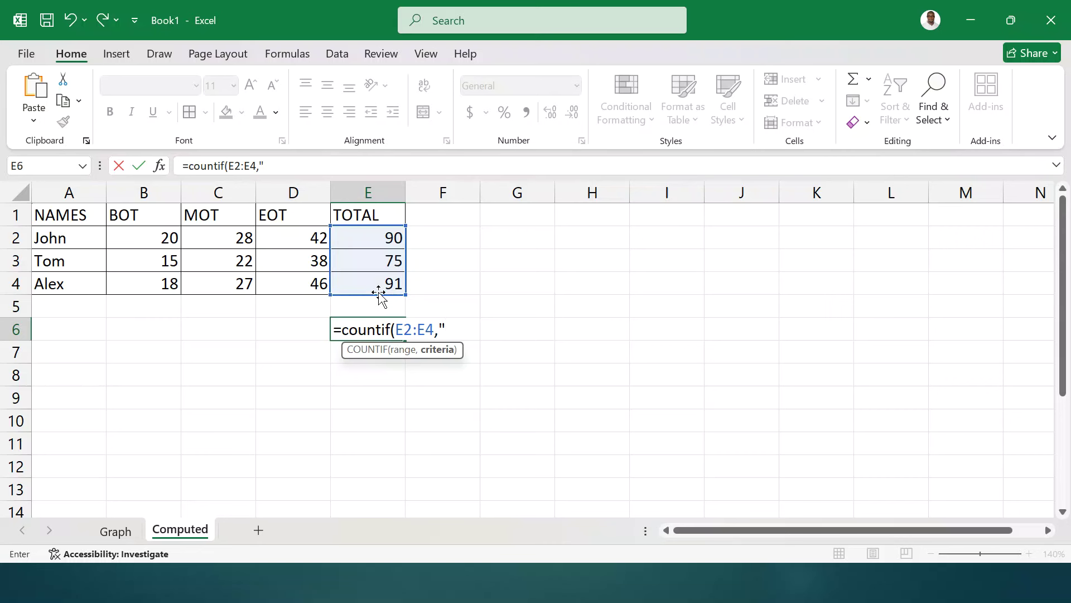
type("\">=90\")")
key("Return")
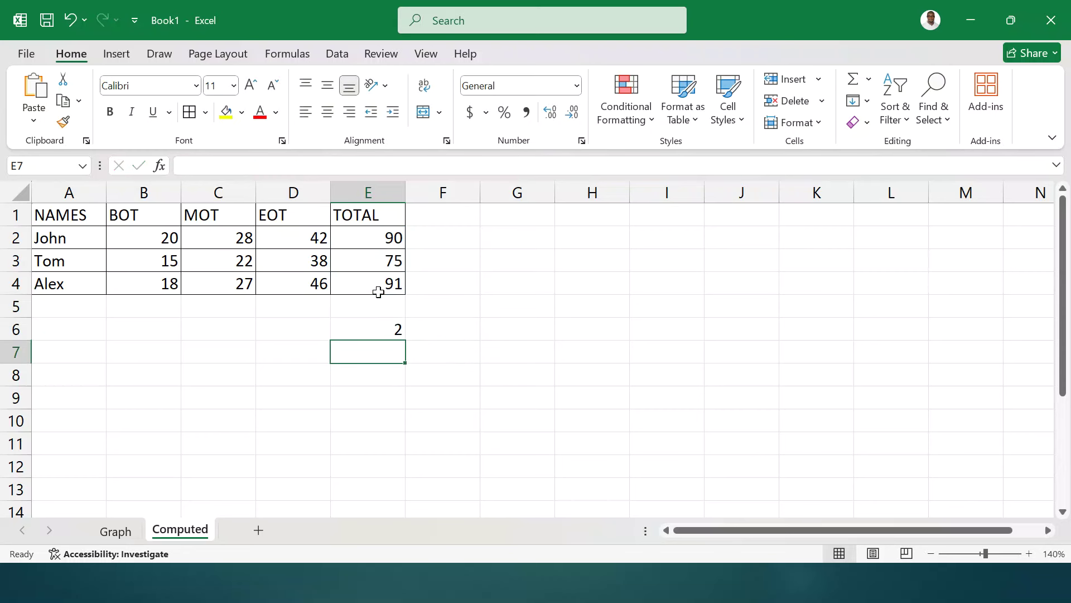
left_click(382, 328)
double_click(384, 329)
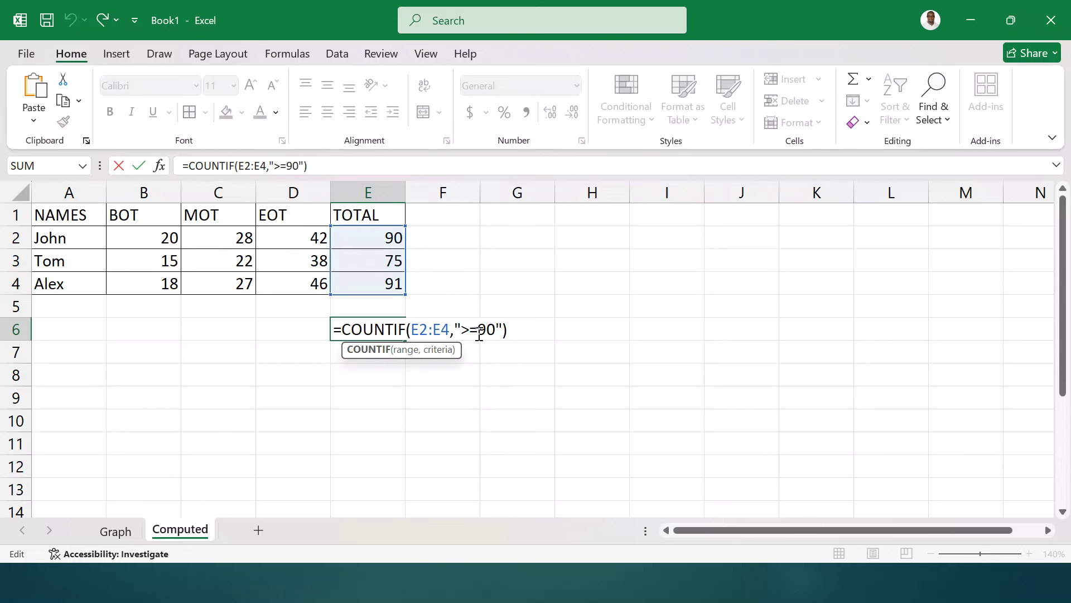
left_click(515, 329)
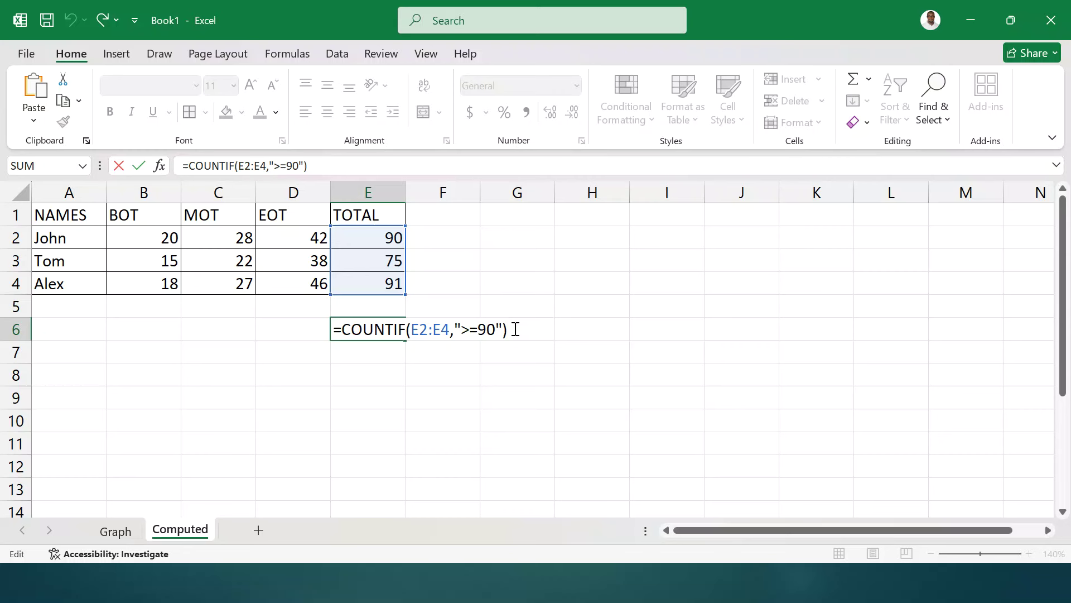
key("Return")
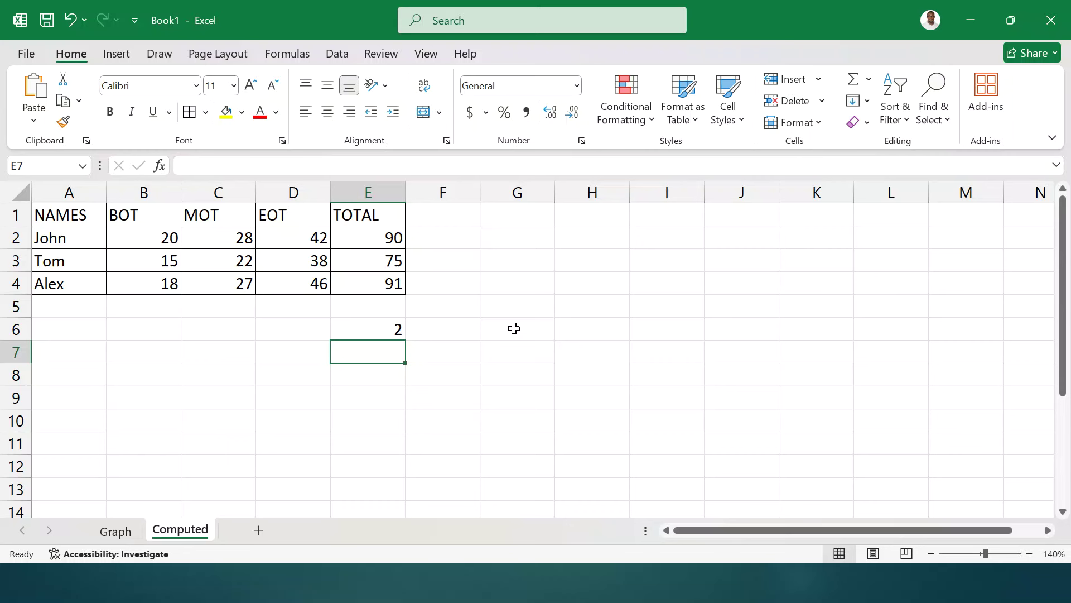
- Enter Marks and Comment headers in G9:H9 with 0 / Poor in row 10
left_click(520, 399)
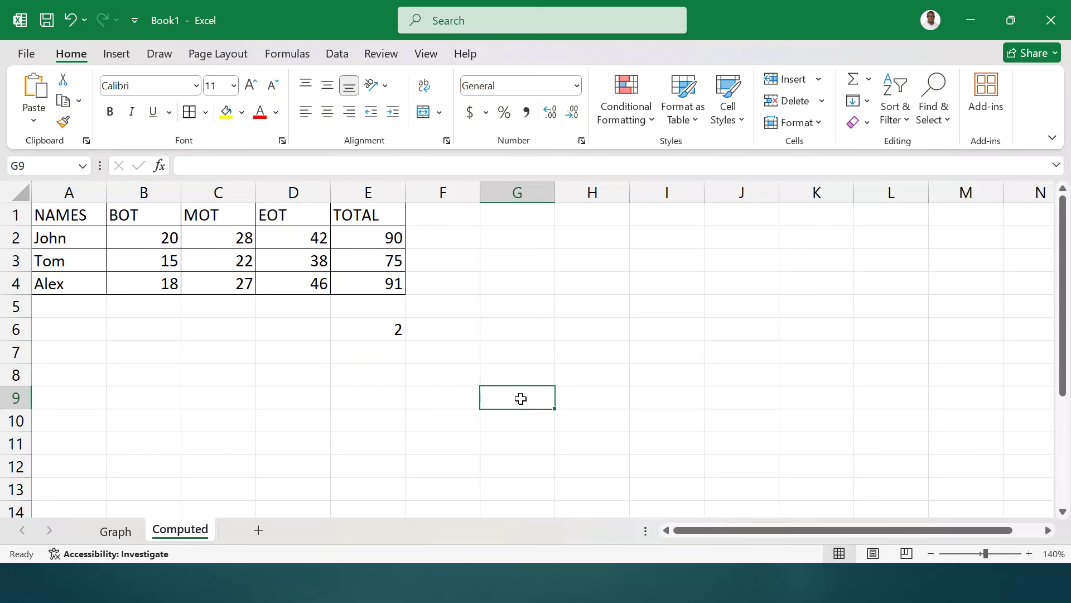
type("Marks")
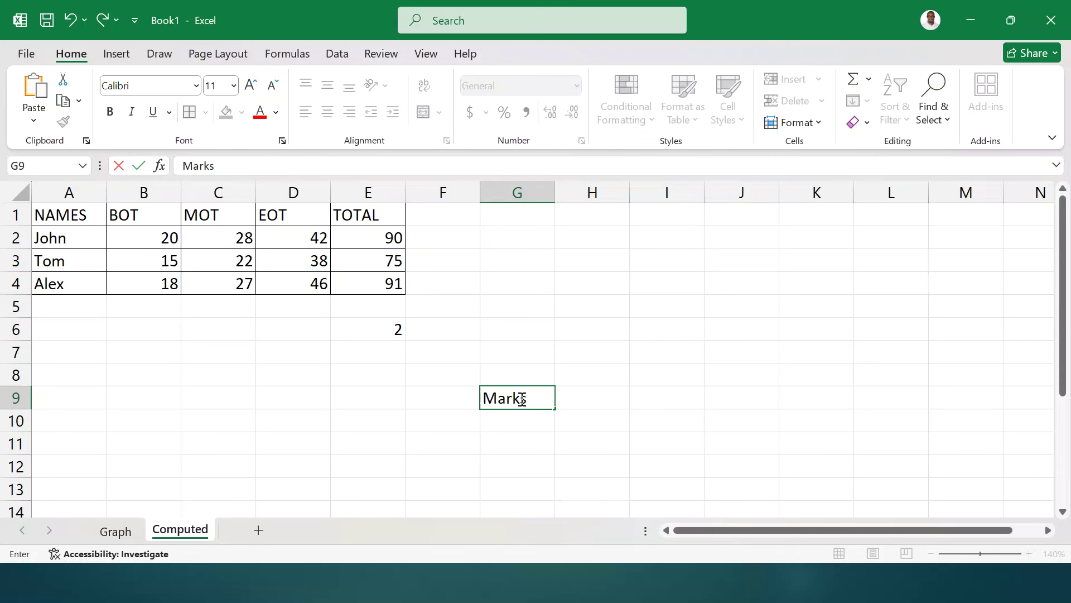
key("Tab")
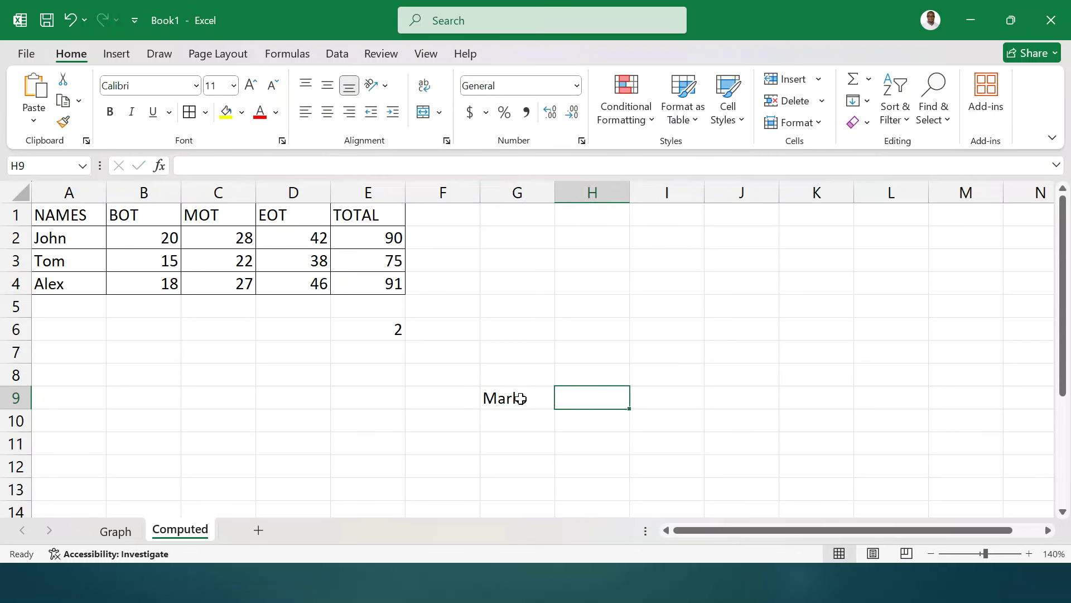
type("Commen")
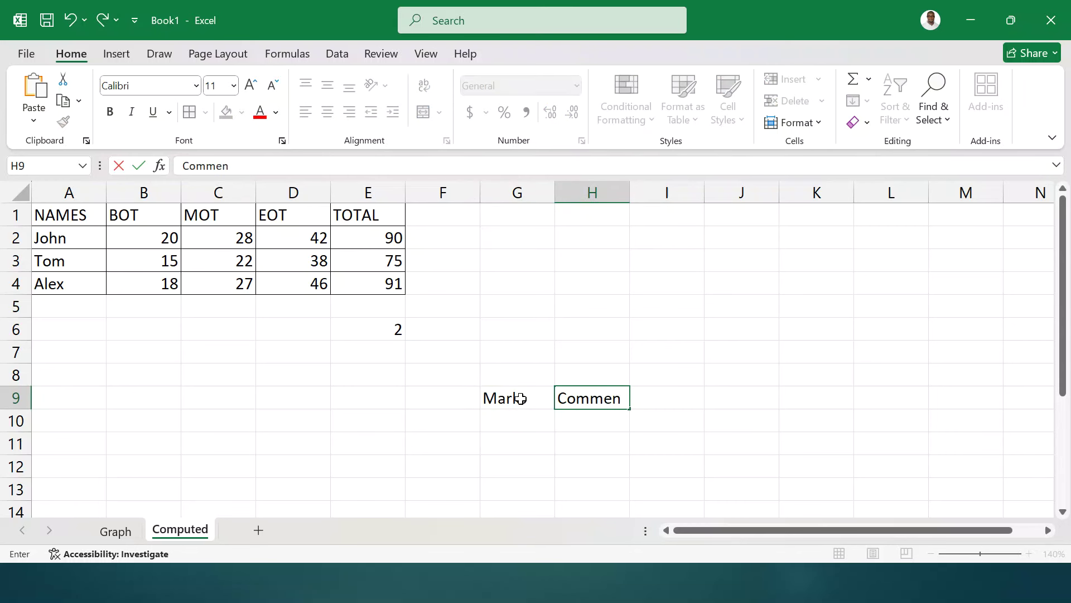
type("t")
left_click(517, 420)
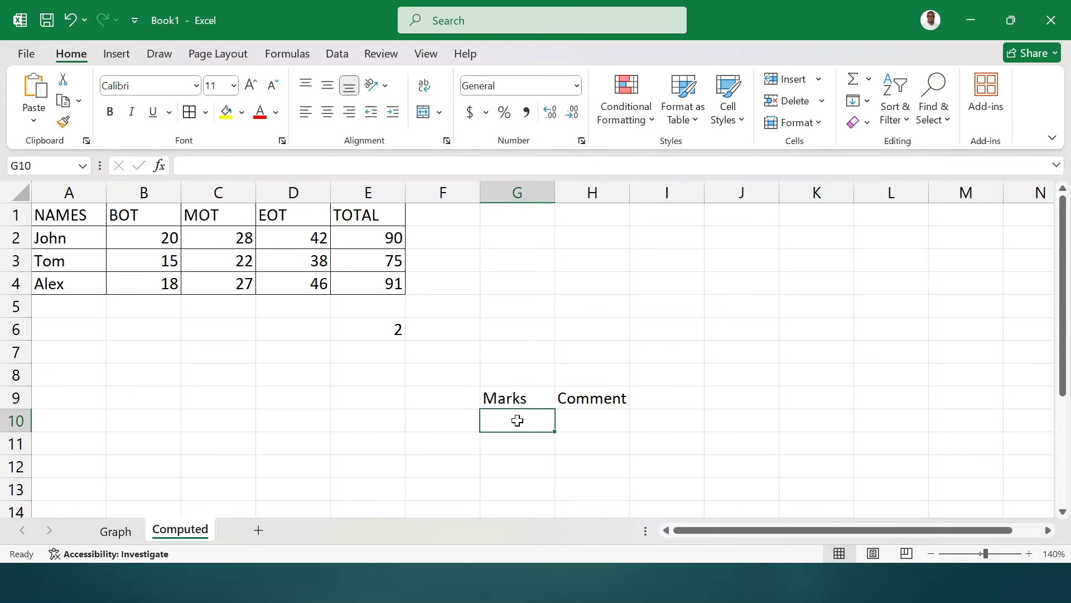
type("0")
left_click(583, 425)
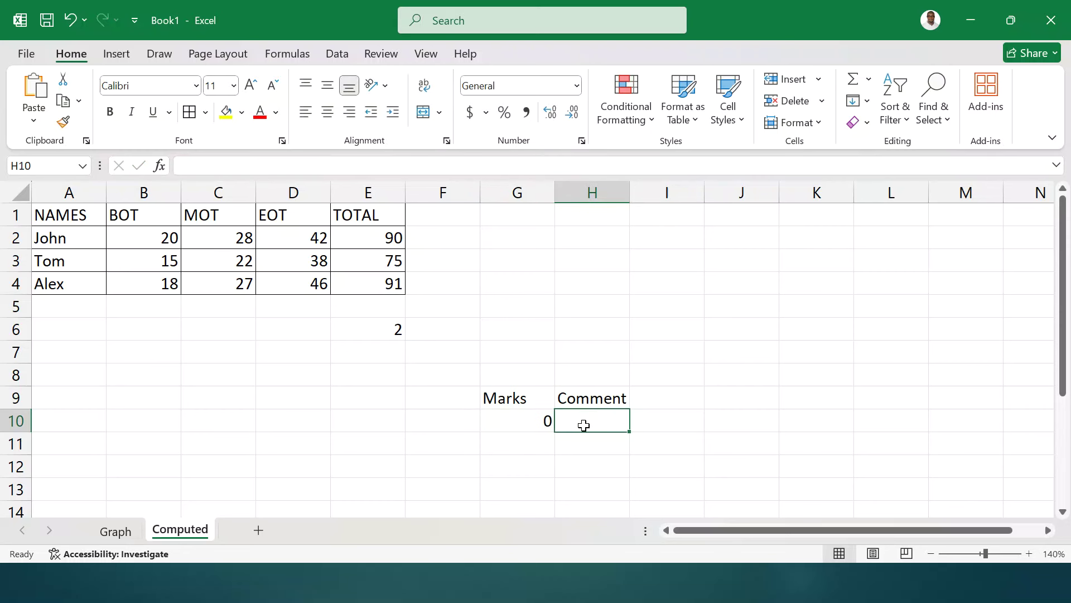
type("Poor")
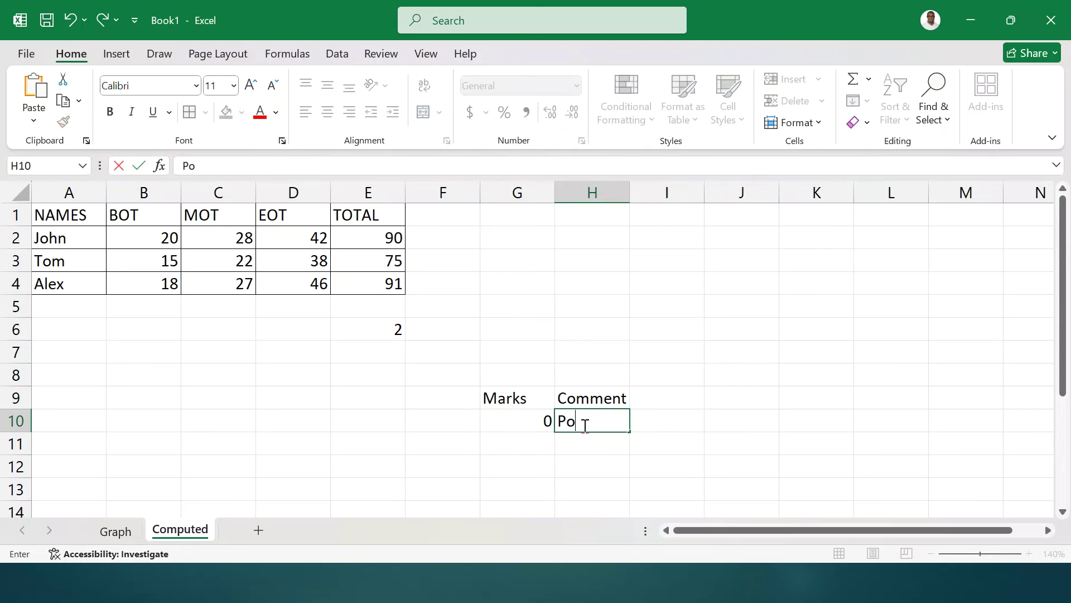
- Add 78 / Good and 85 / Excellent in rows 11 and 12
left_click(519, 444)
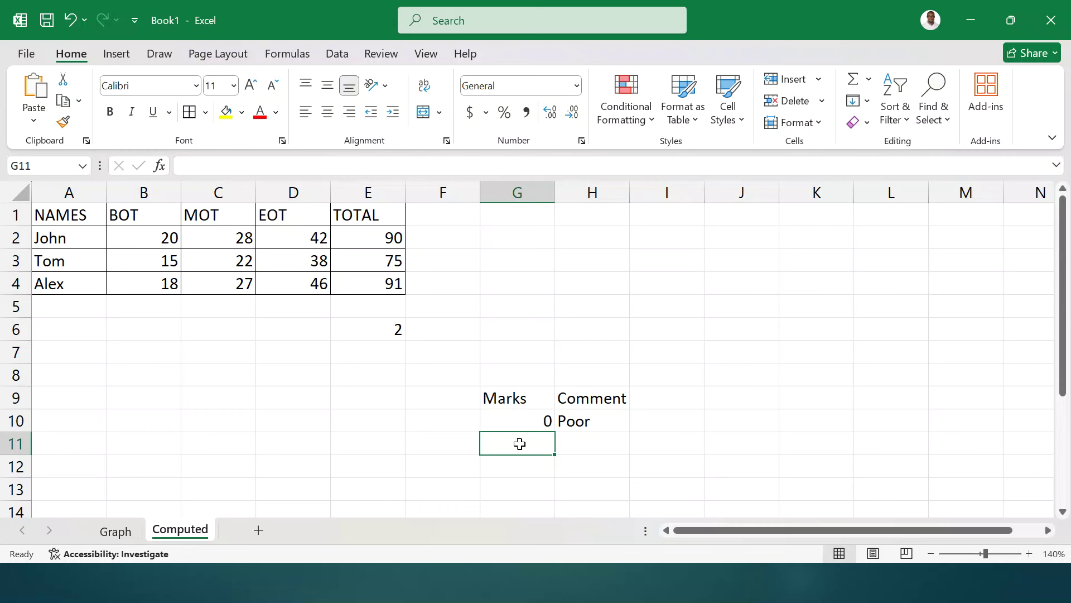
type("7")
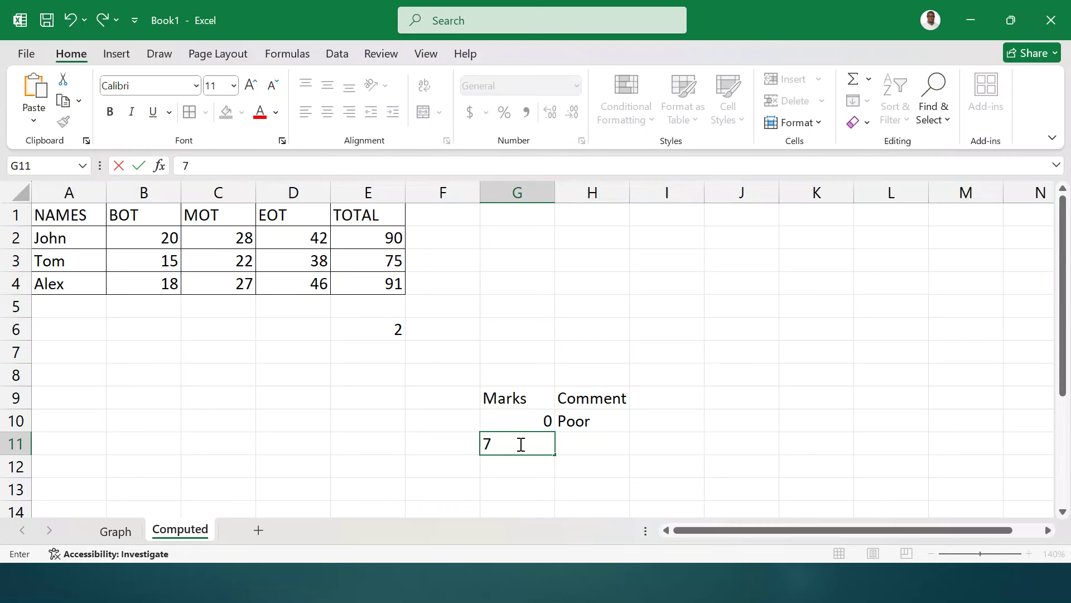
type("8")
left_click(580, 442)
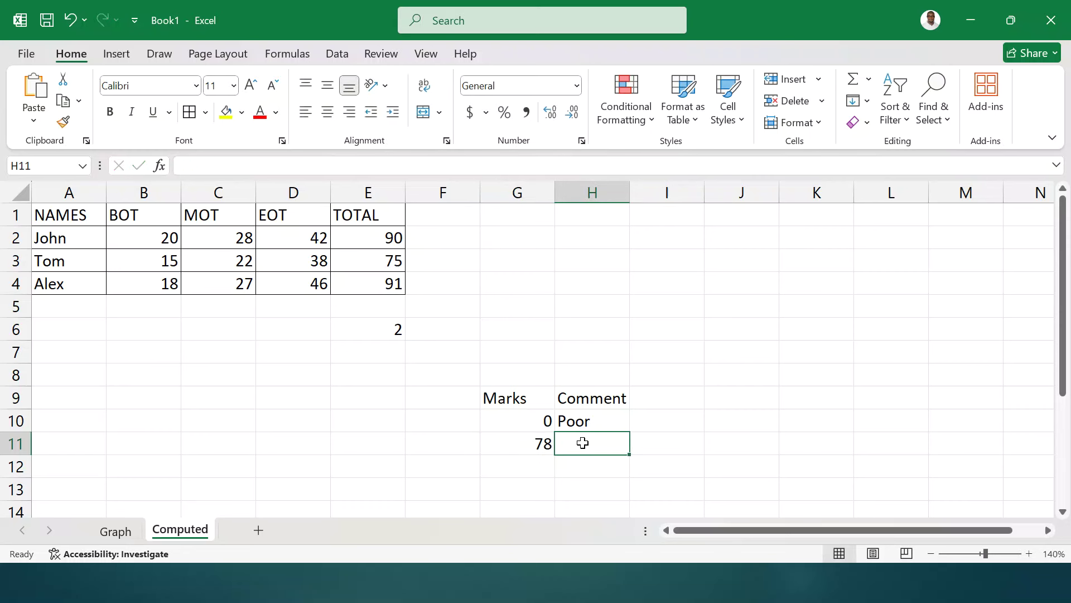
type("Good")
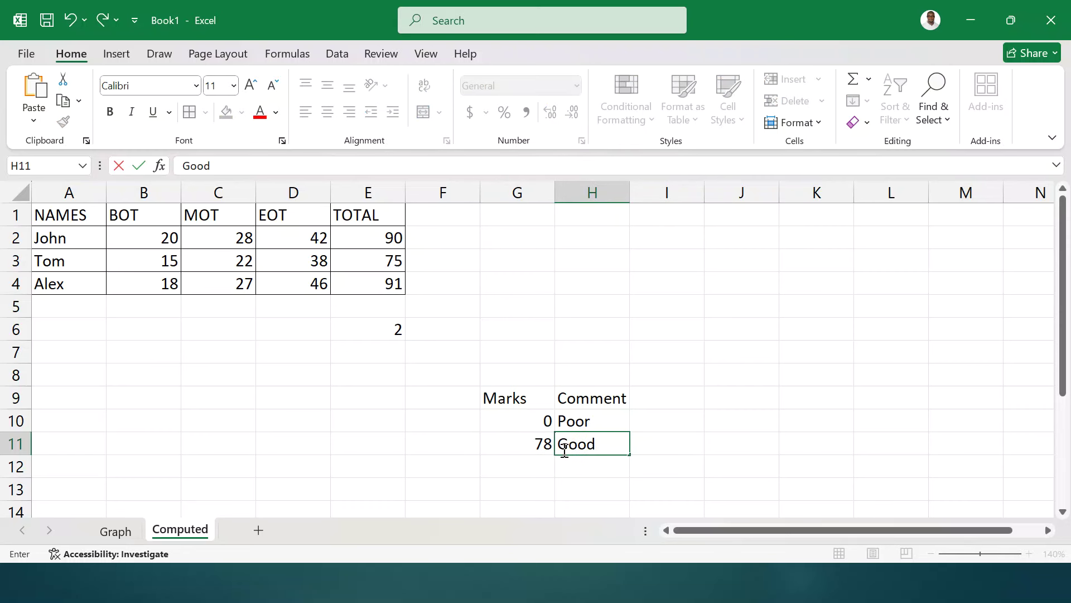
left_click(529, 470)
type("85")
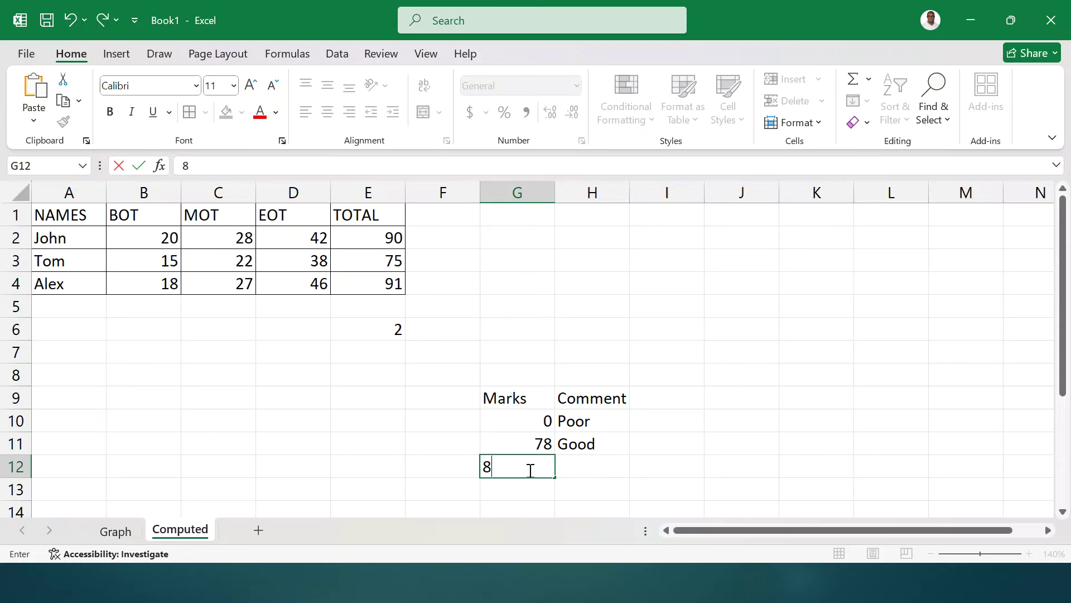
left_click(587, 466)
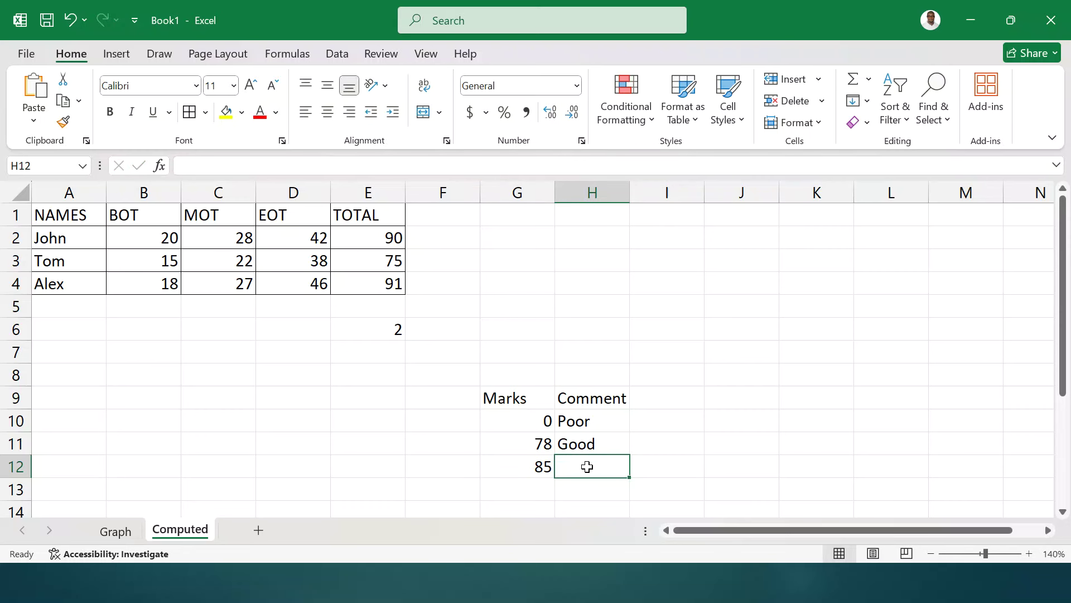
type("Excelle")
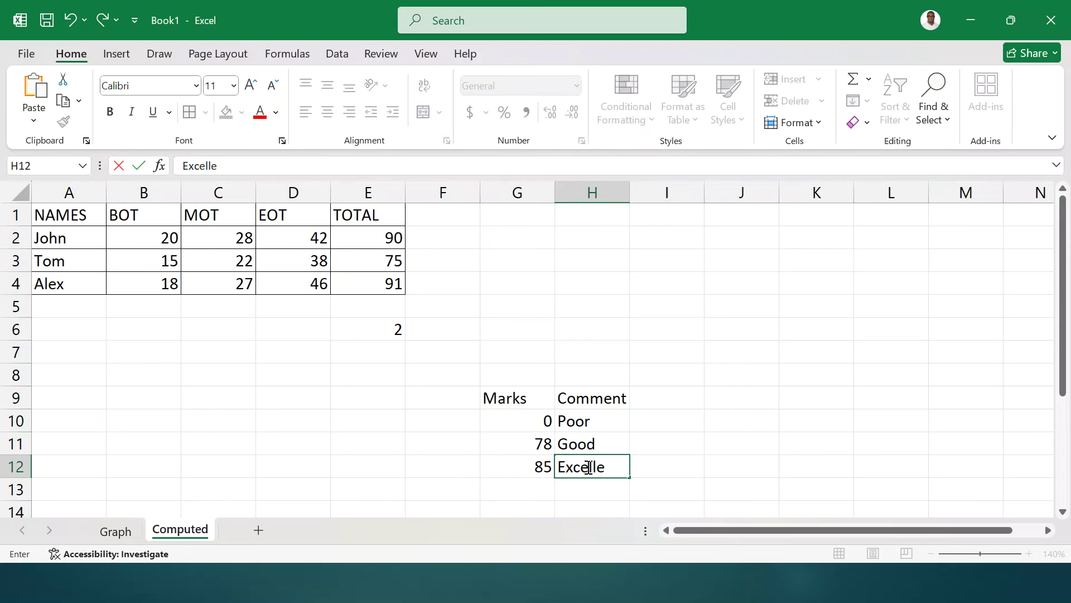
type("nt")
left_click(588, 357)
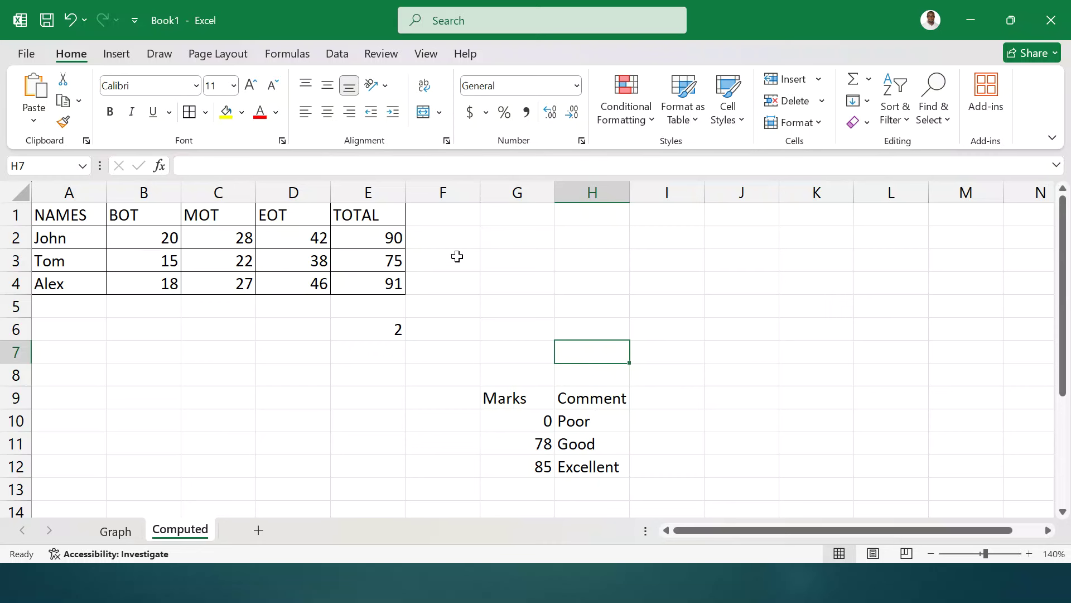
- Add a Comment header in F1 and =IF(E2>=85,"Excellent",IF(E2>=78,"Good","Poor")) in F2
left_click(424, 212)
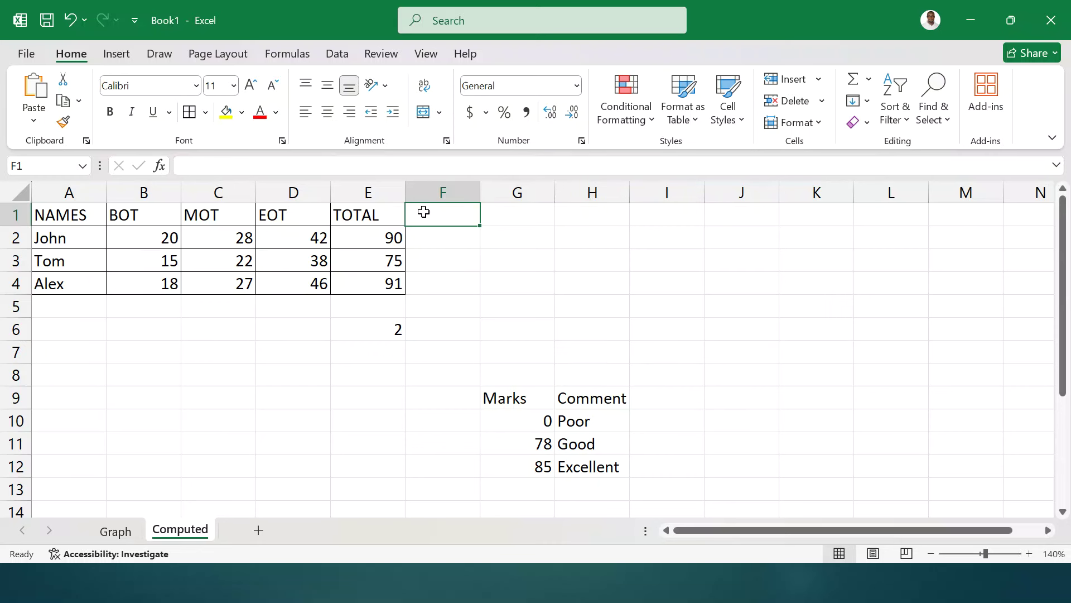
type("Comment")
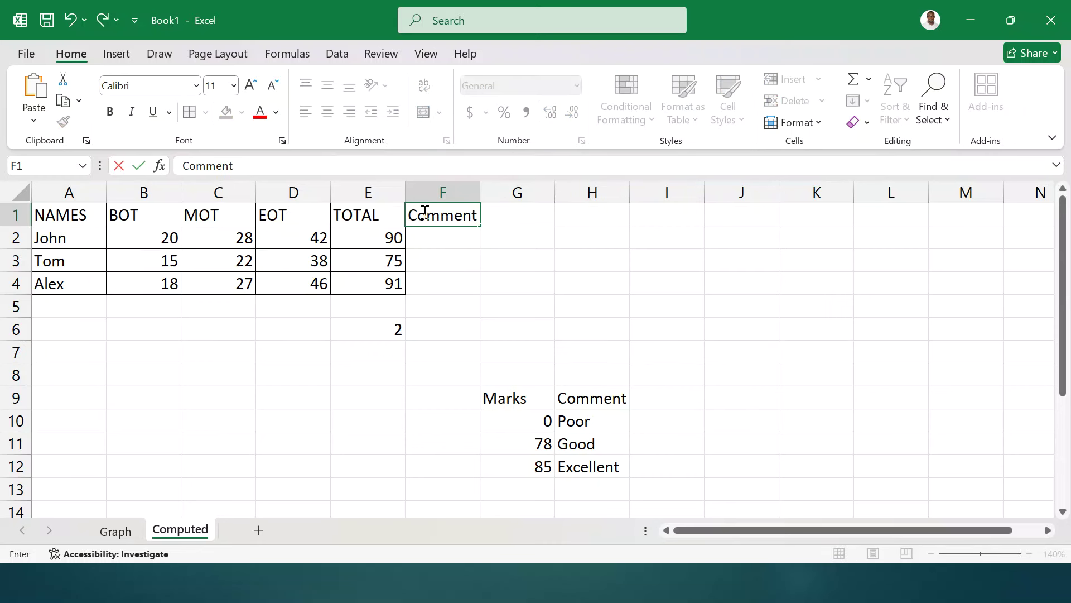
key("Return")
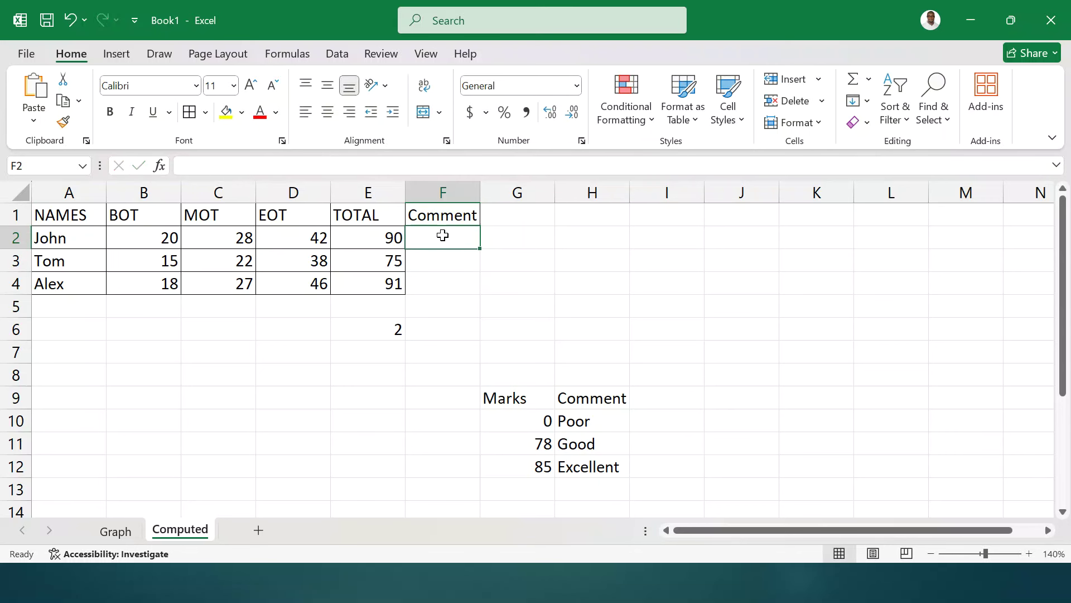
type("=IF")
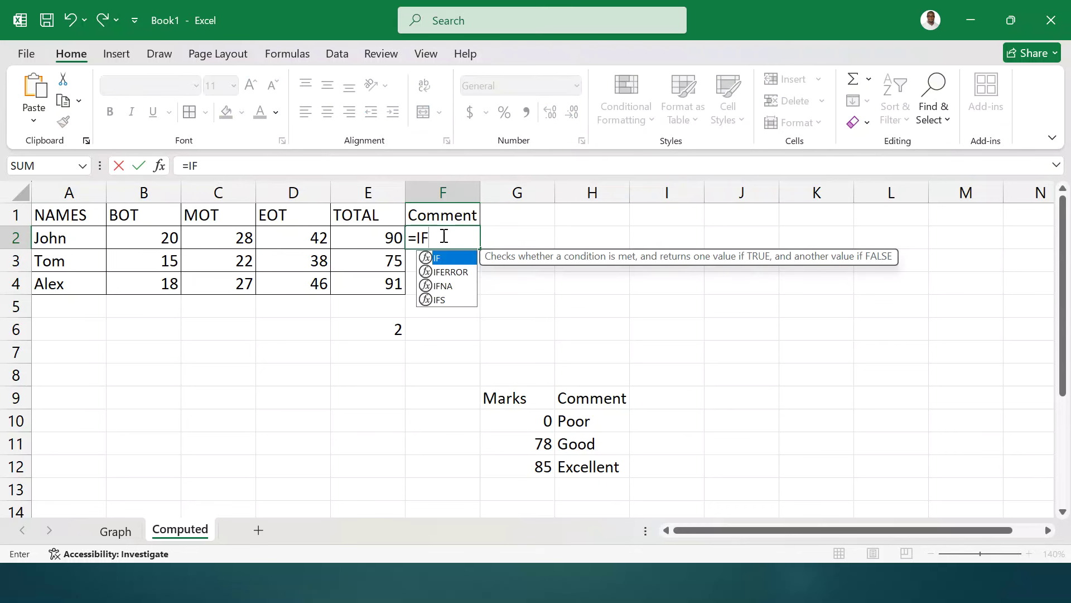
type("(")
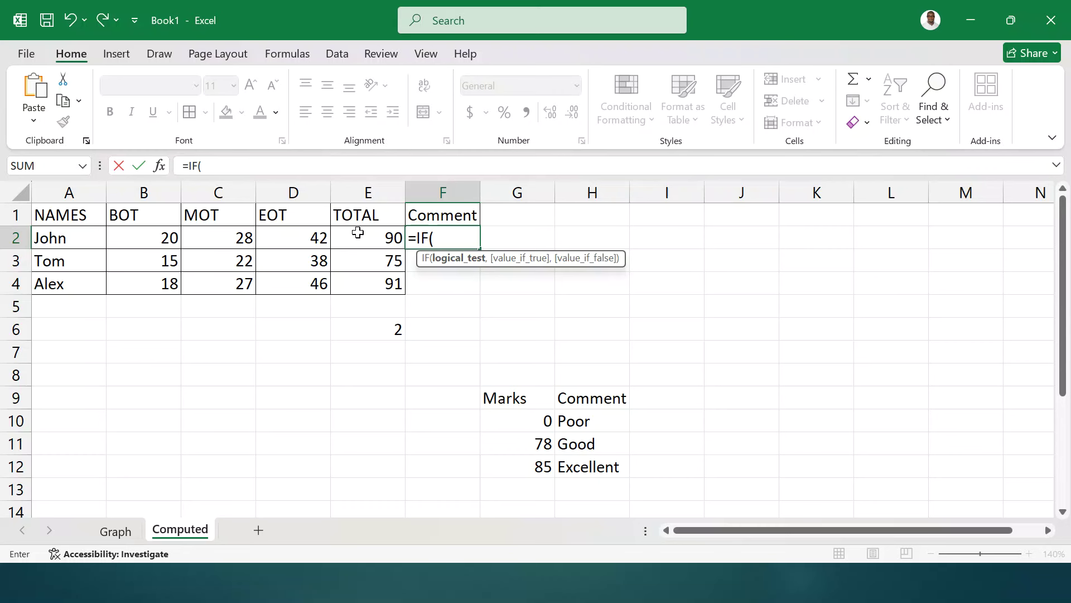
left_click(357, 232)
type(">")
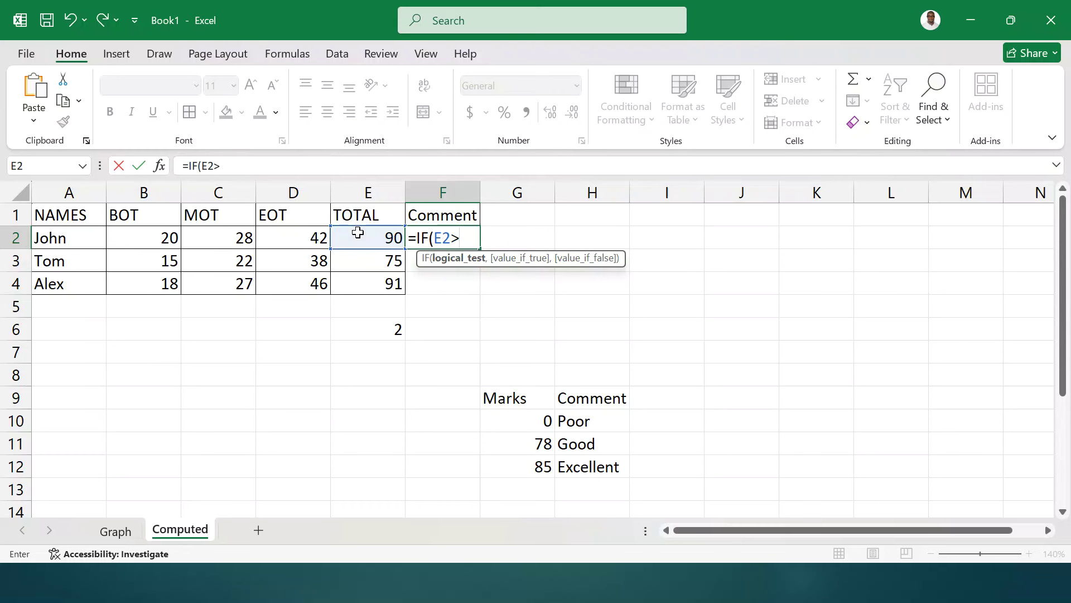
type("=85,\"e")
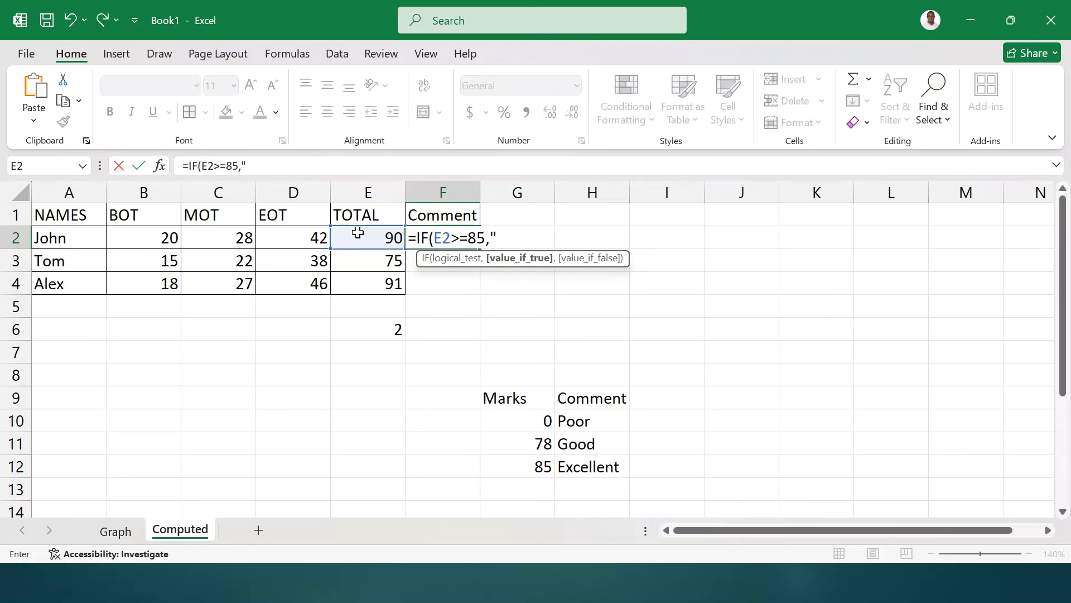
key("BackSpace")
type("Excellent")
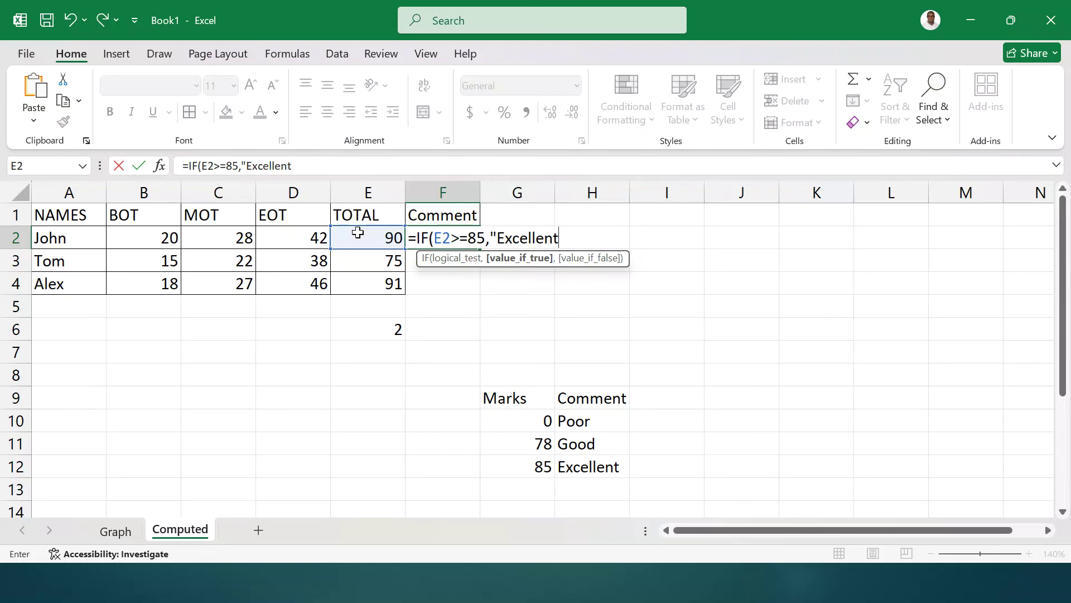
type("\",")
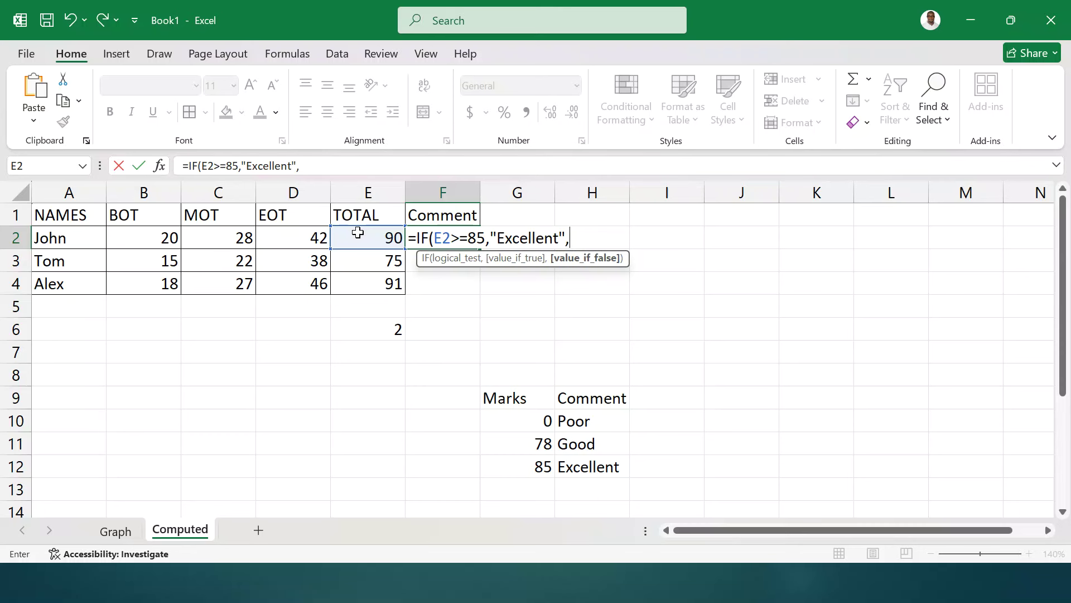
type("IF(")
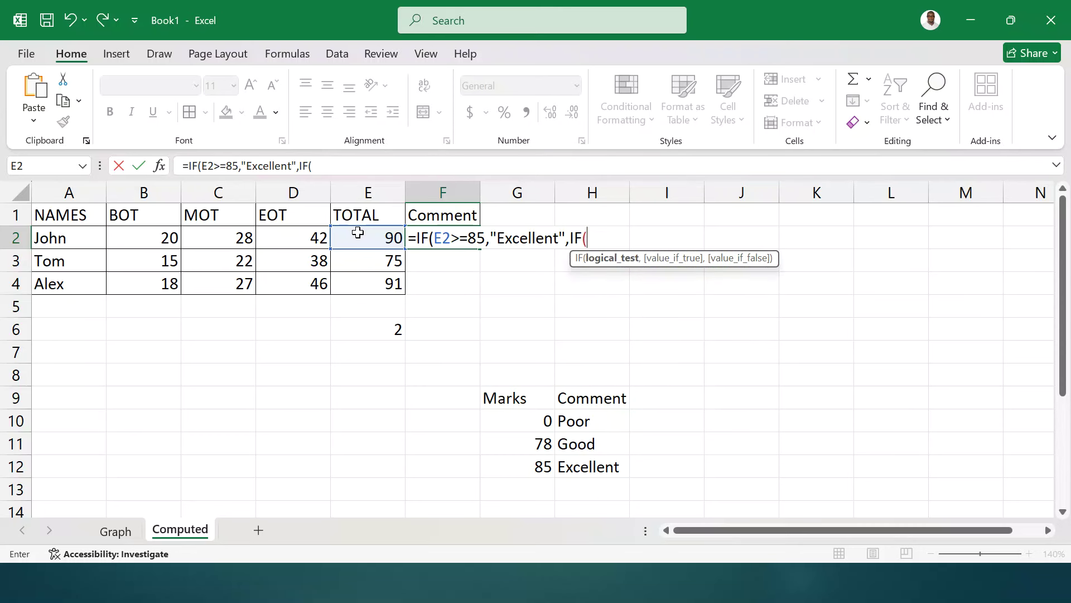
left_click(373, 239)
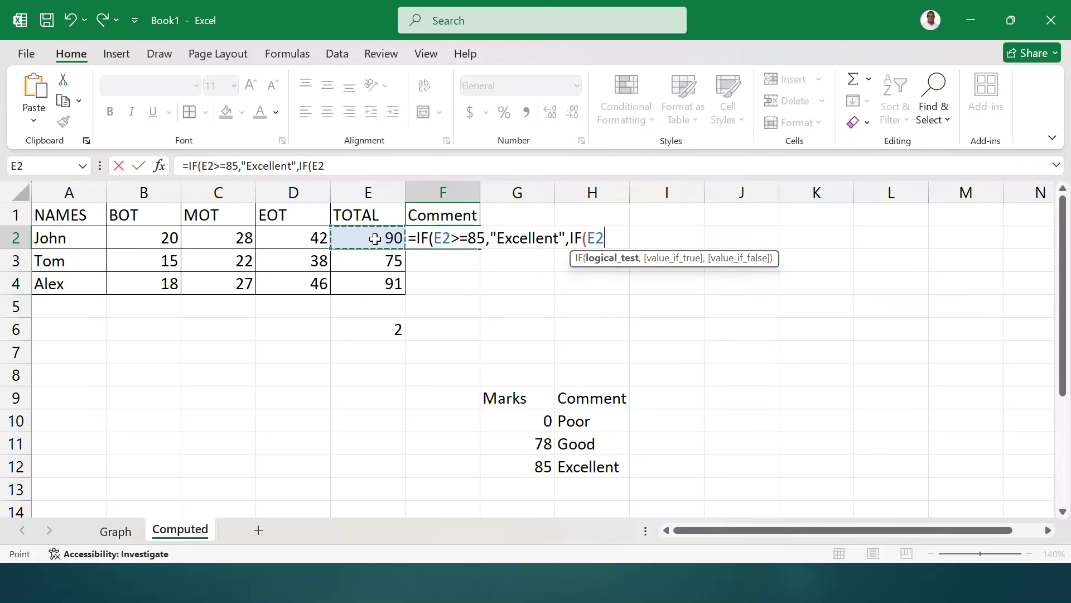
type(">=78,")
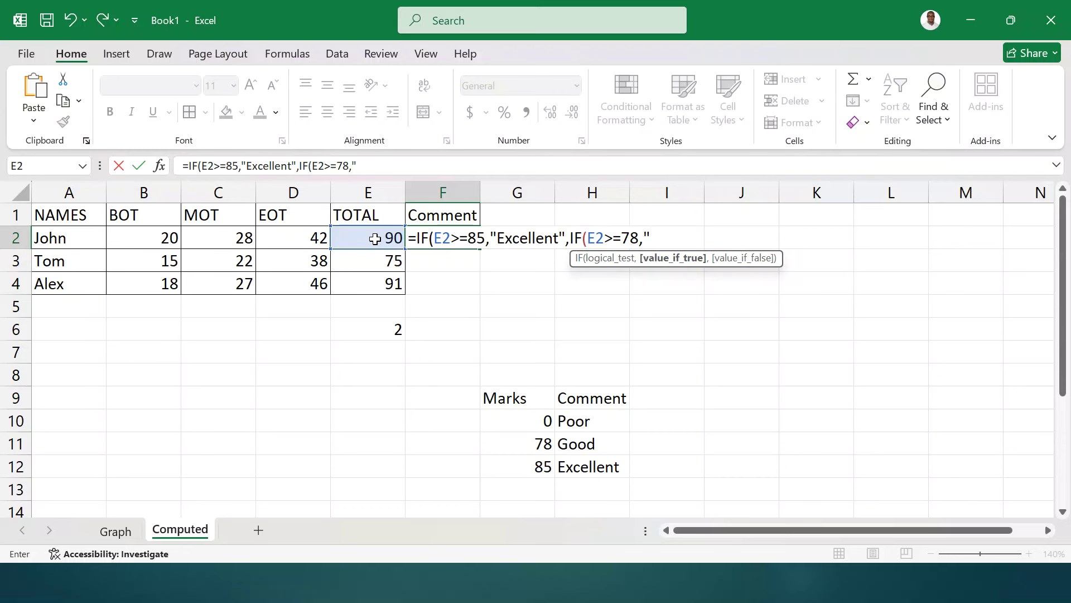
type("\"Good\",")
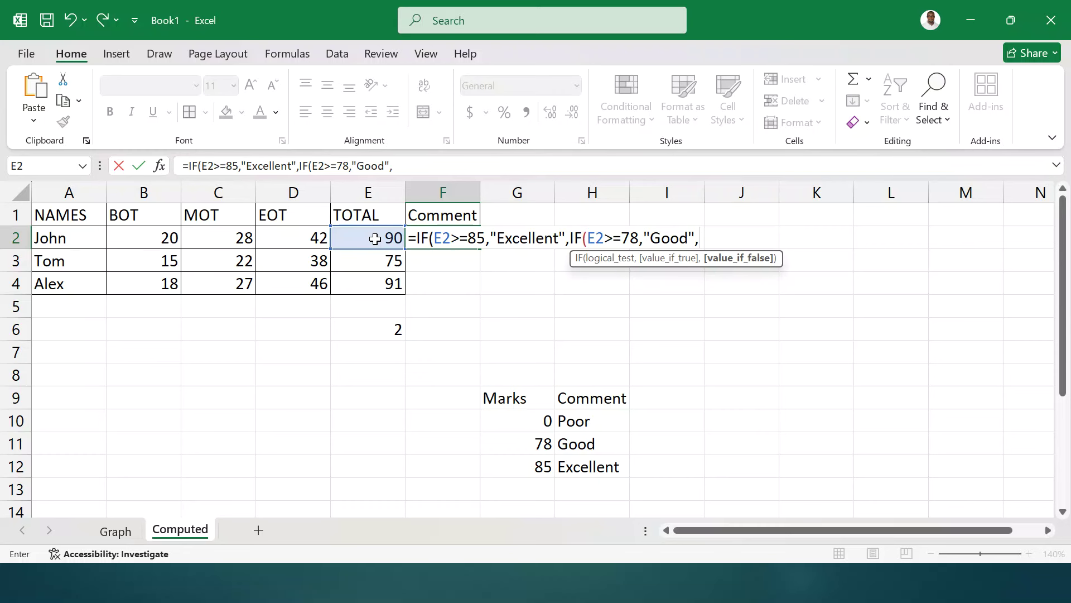
type("\"Poor\"))")
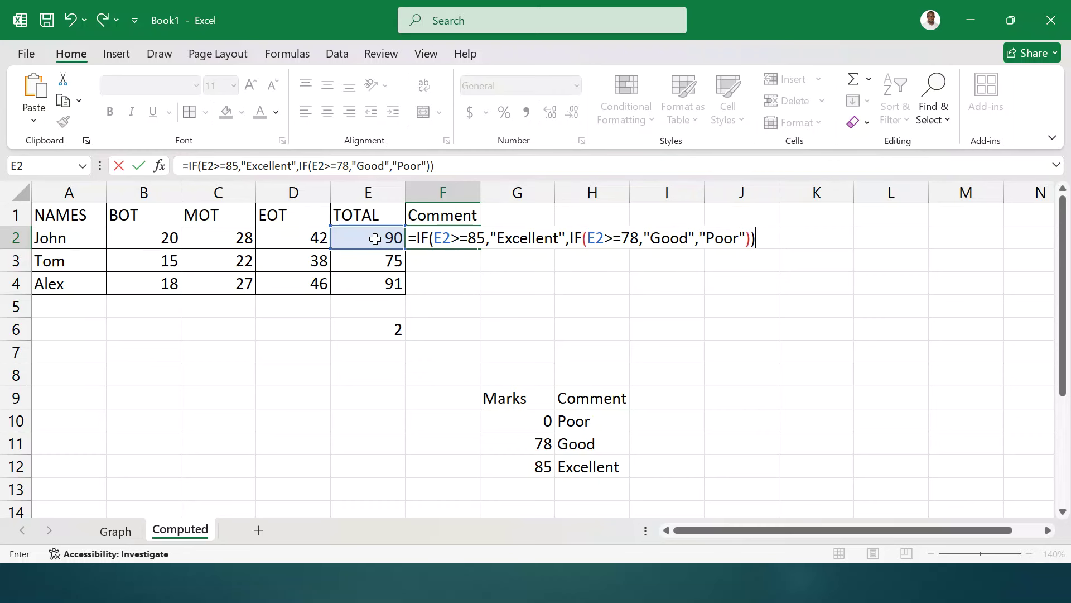
key("Return")
- Copy the comment formula down to F4, grading the students Excellent, Poor, Excellent
left_click(442, 237)
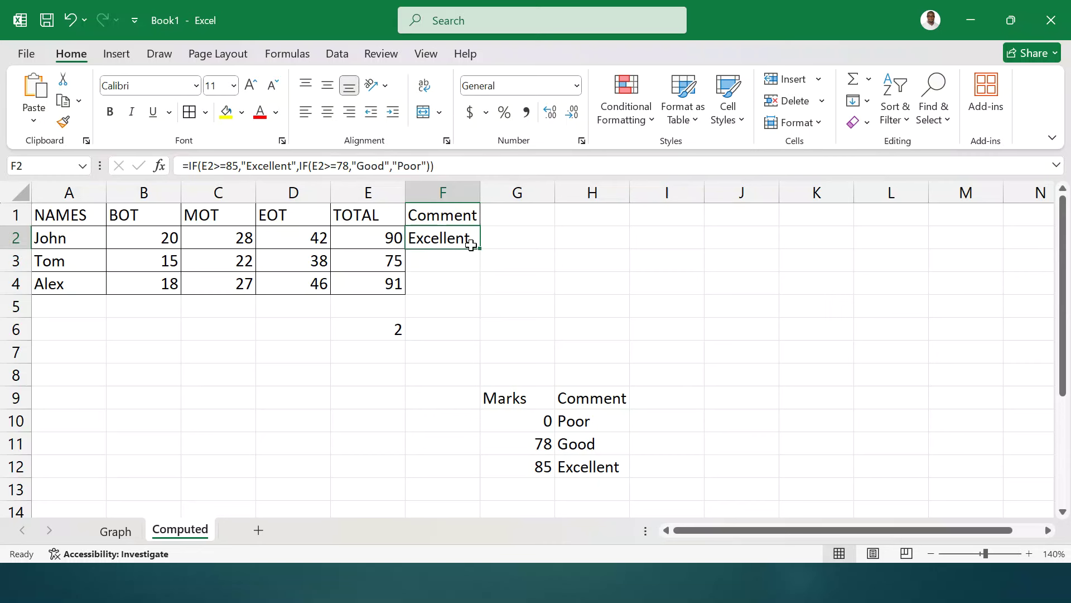
left_click_drag(480, 252, 470, 291)
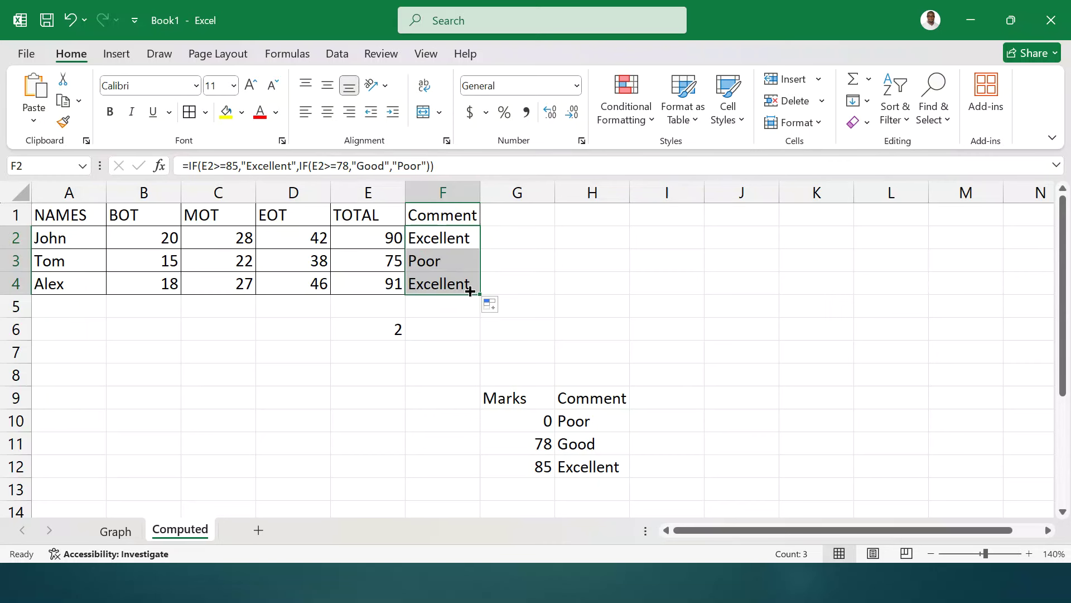
left_click(444, 237)
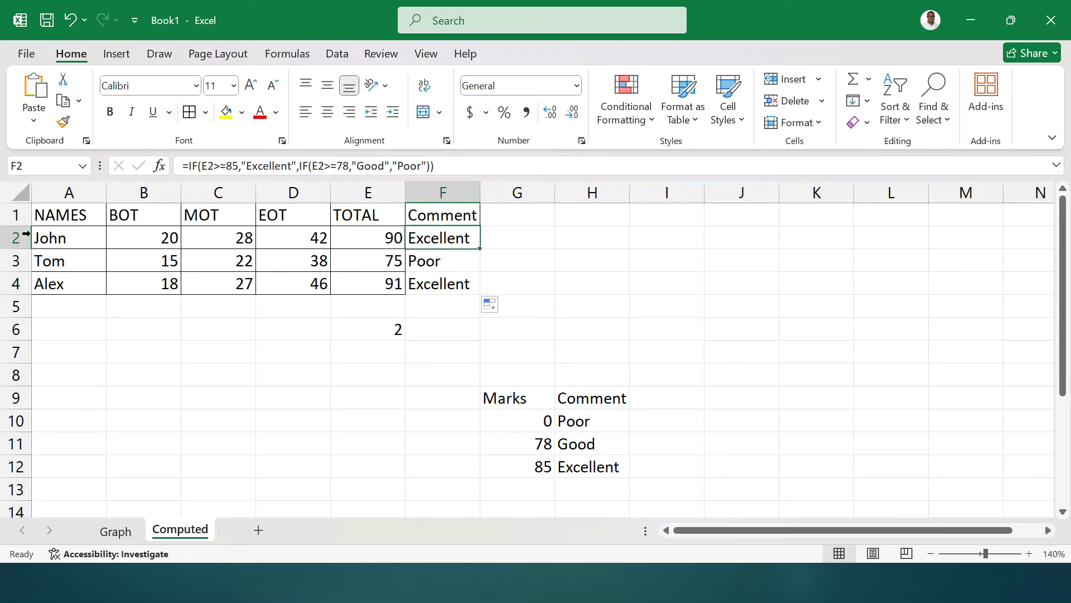
left_click(14, 260)
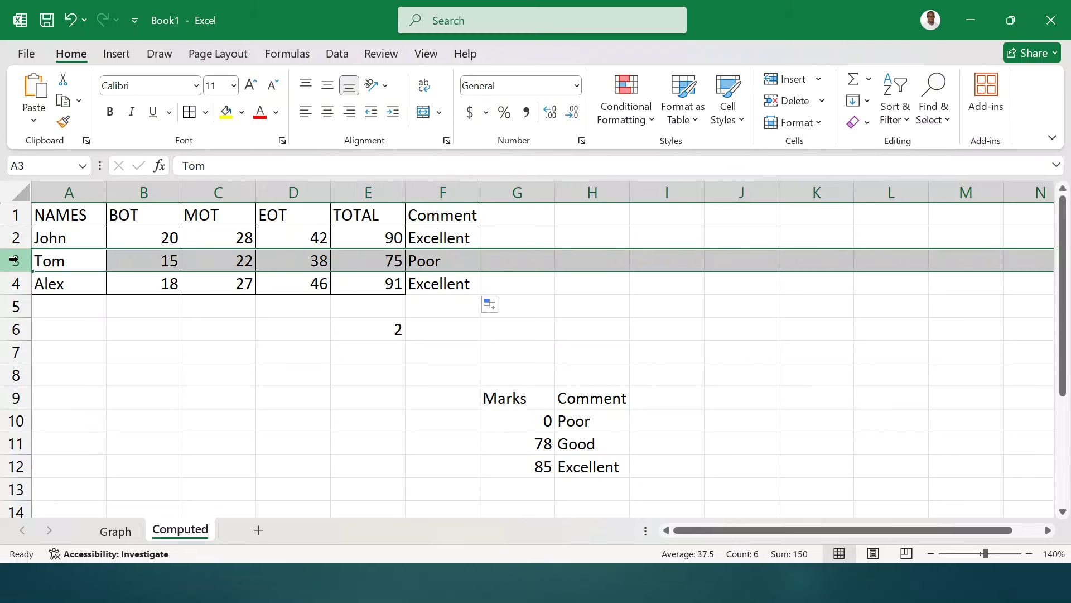
- Insert a row above Tom and enter Jane with BOT 18, MOT 27 and EOT 48
right_click(14, 260)
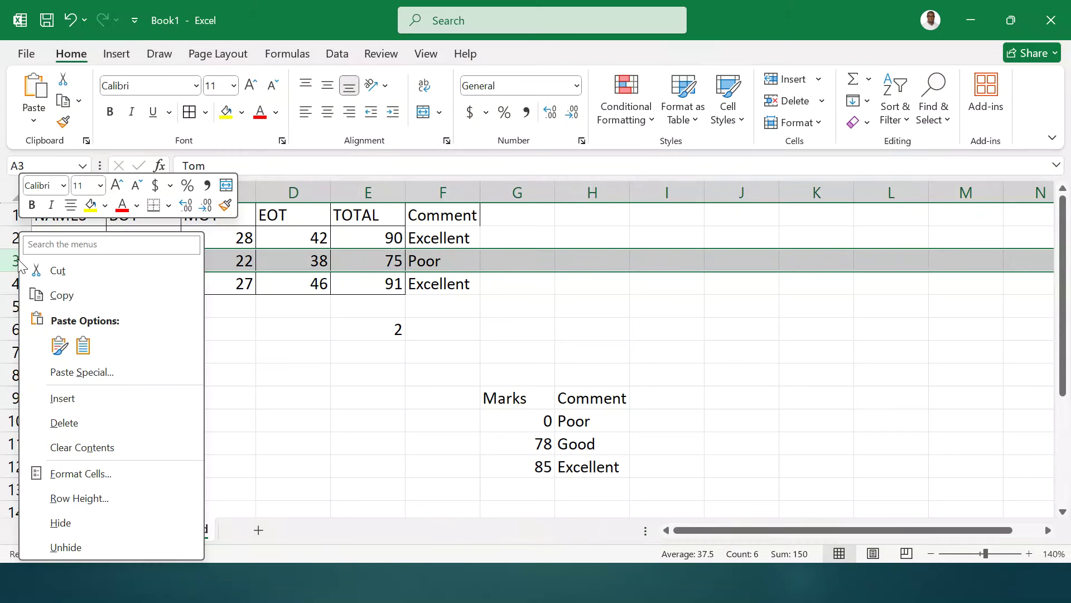
left_click(89, 402)
left_click(82, 262)
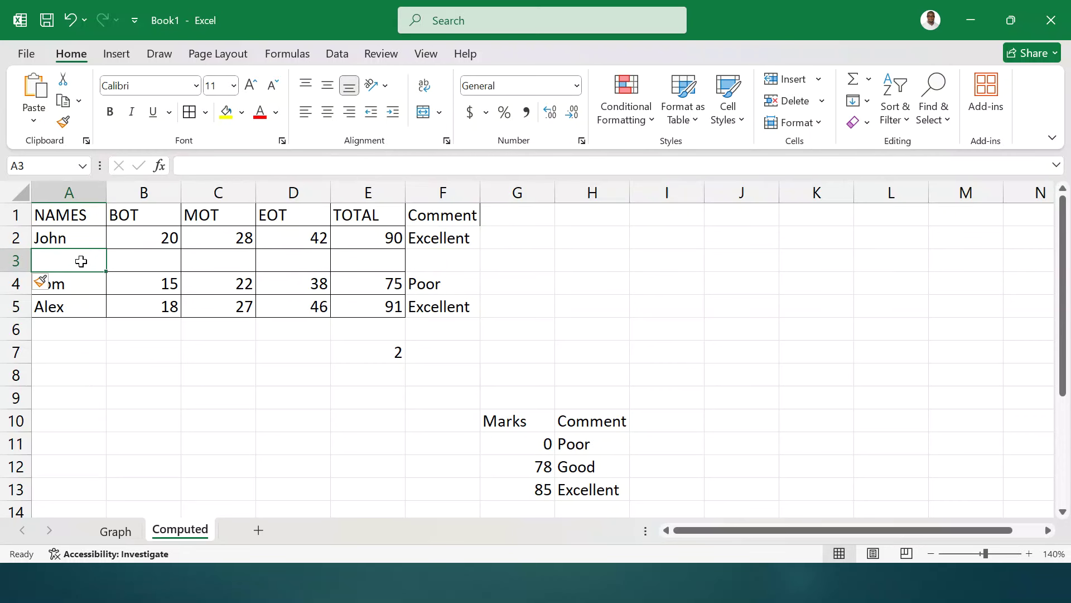
type("Jane")
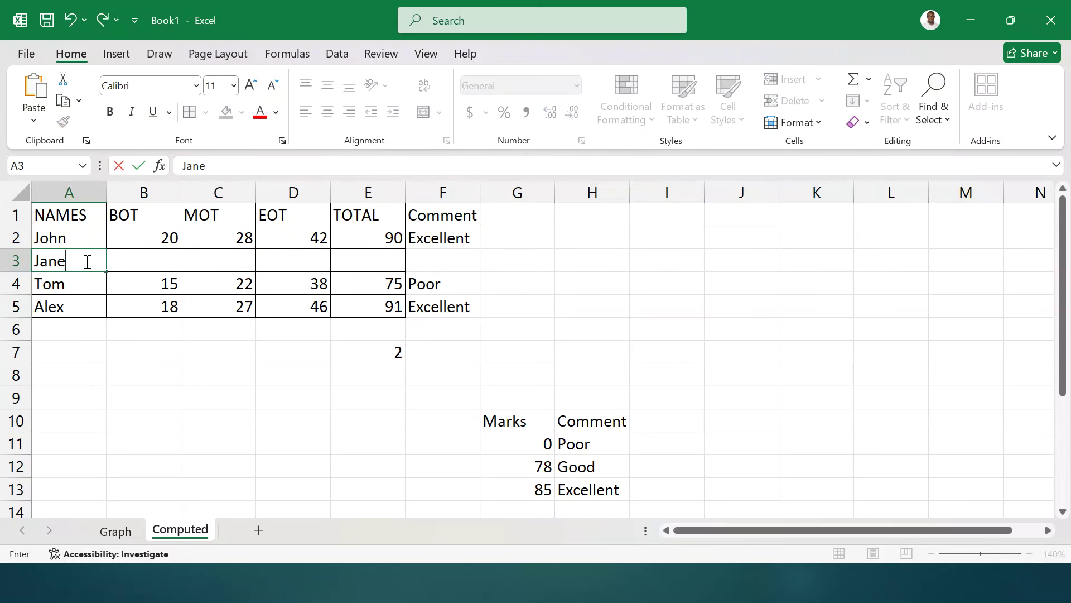
left_click(153, 260)
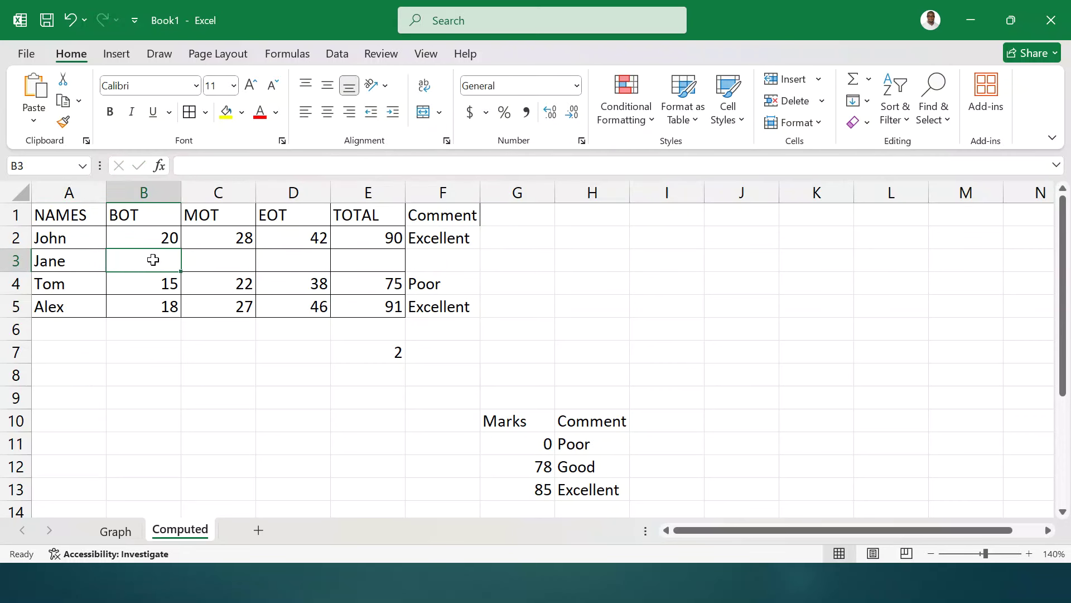
type("18")
left_click(223, 259)
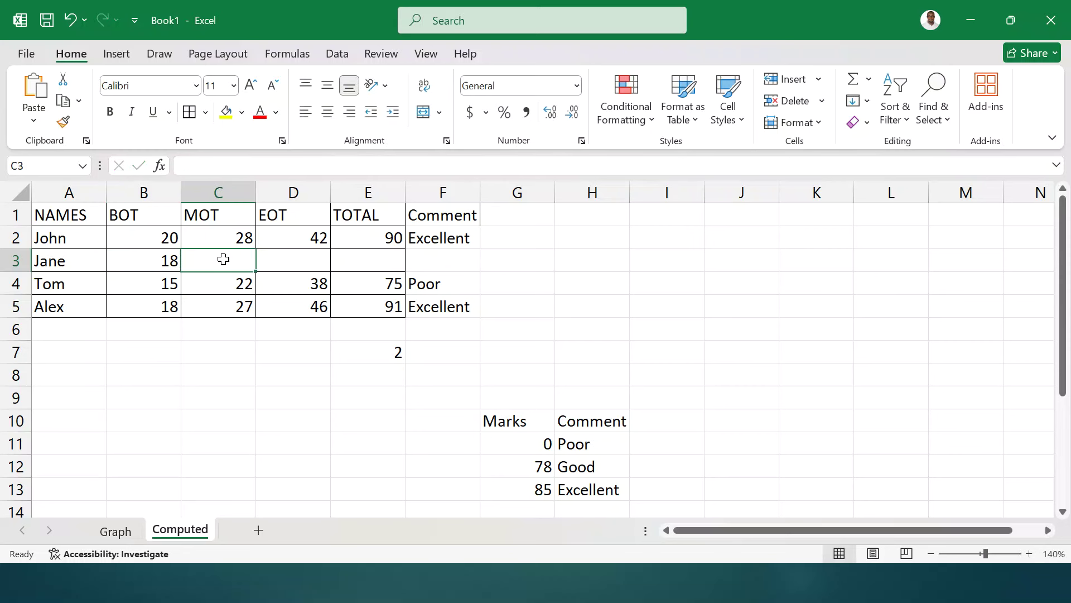
type("27")
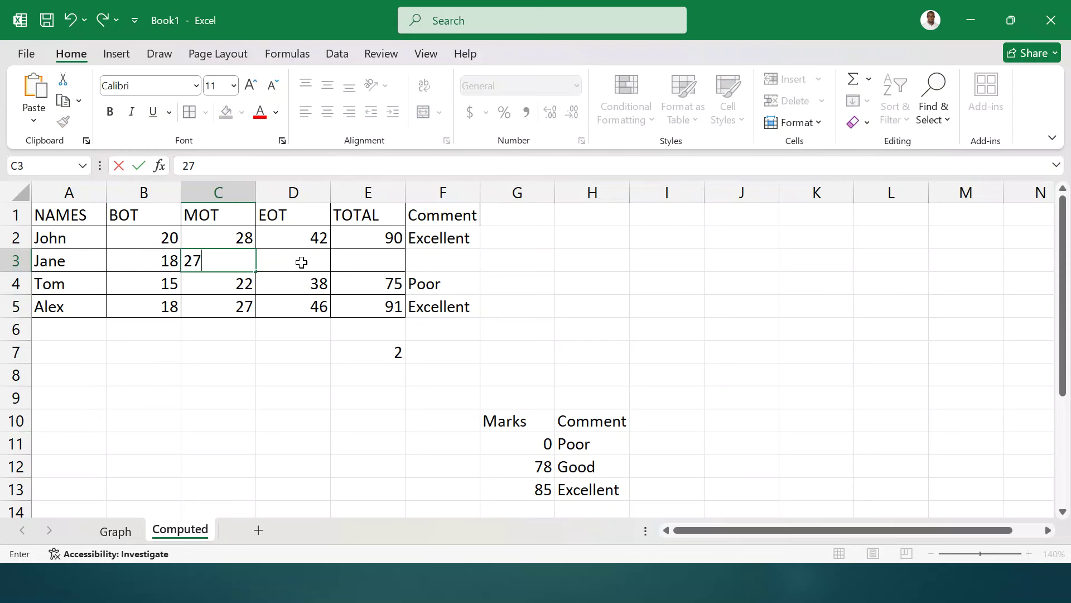
left_click(301, 262)
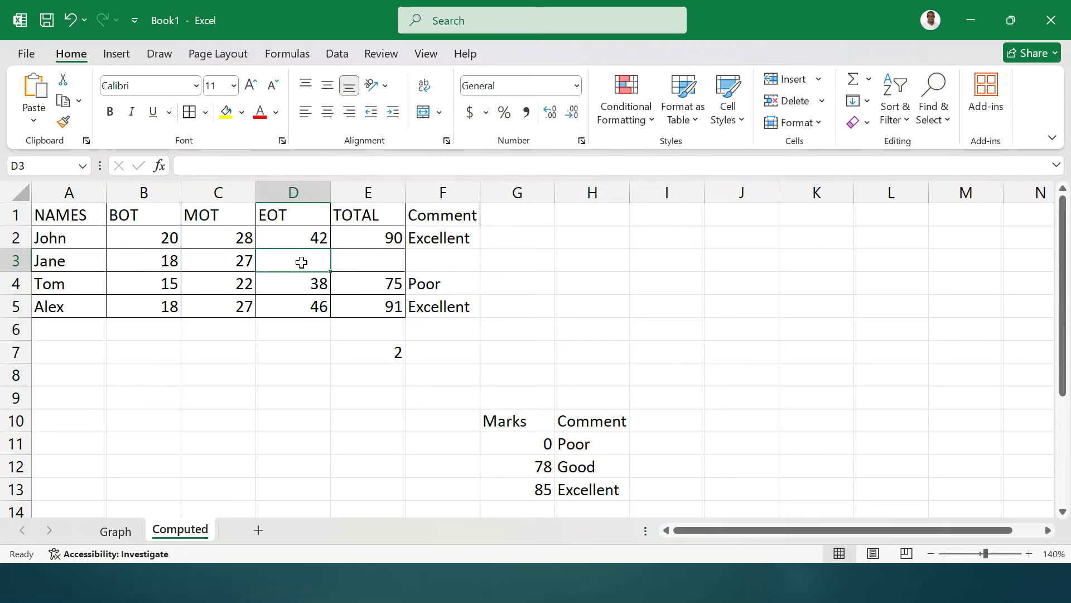
type("48")
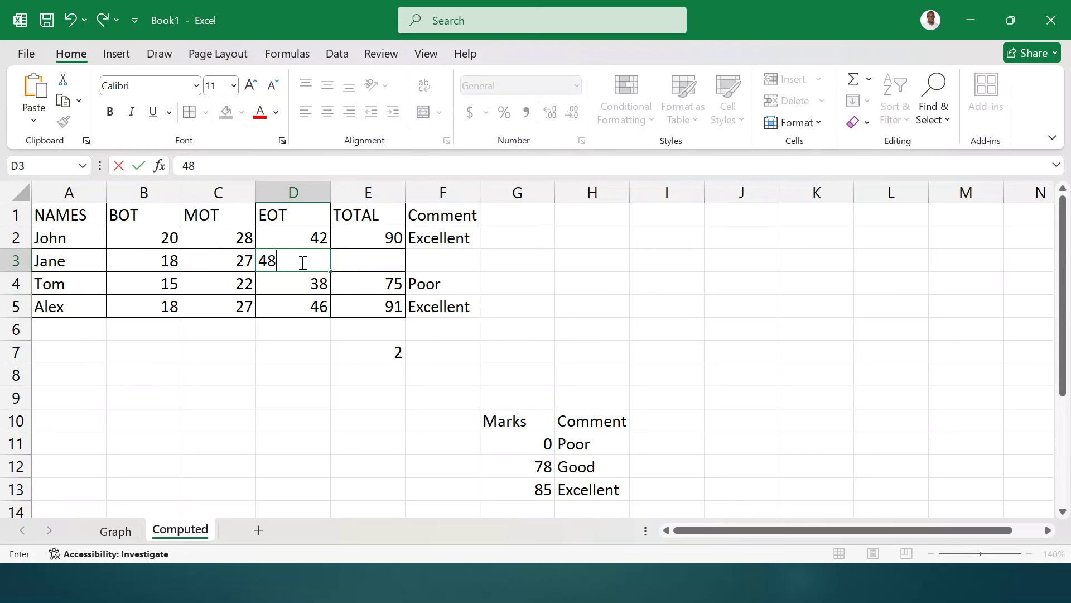
key("Tab")
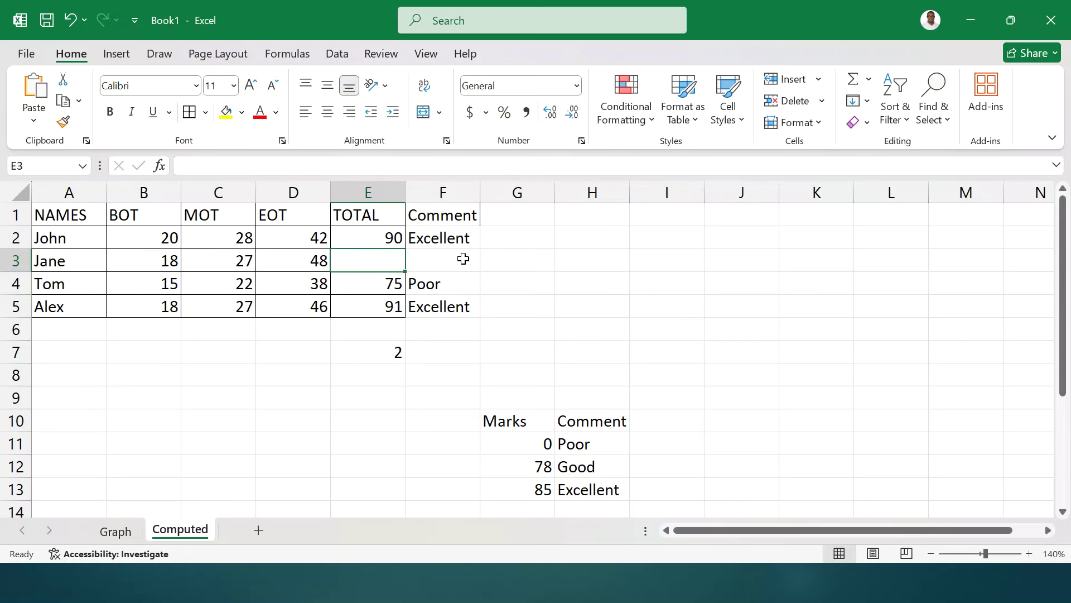
- Copy John's SUM total formula down to Jane's row
left_click(463, 259)
left_click(371, 232)
left_click_drag(405, 247, 404, 263)
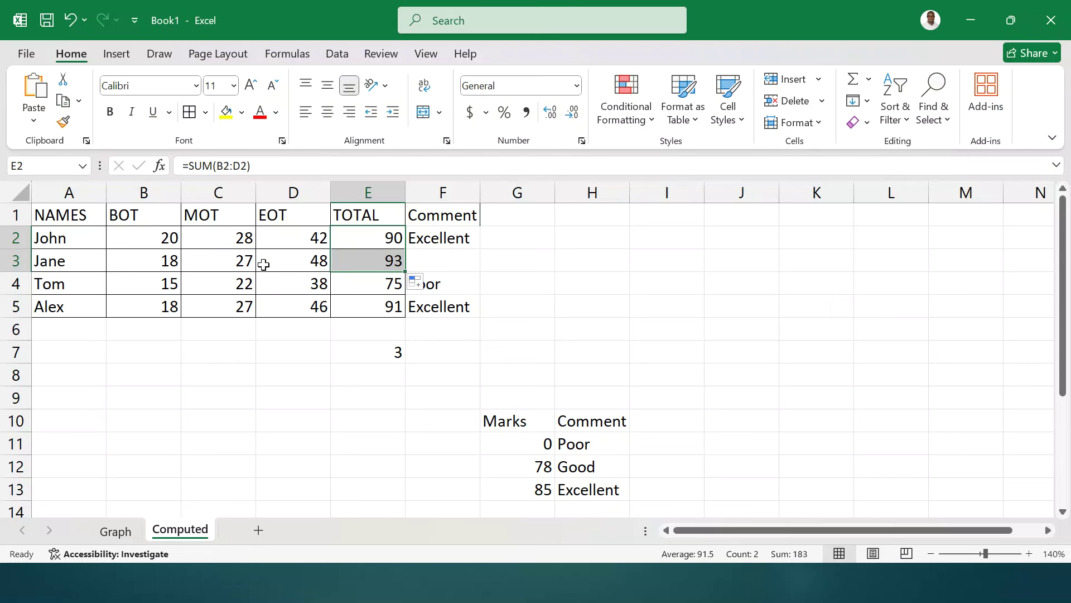
- Change Jane's EOT mark to 45, then to 42
left_click(293, 257)
type("4")
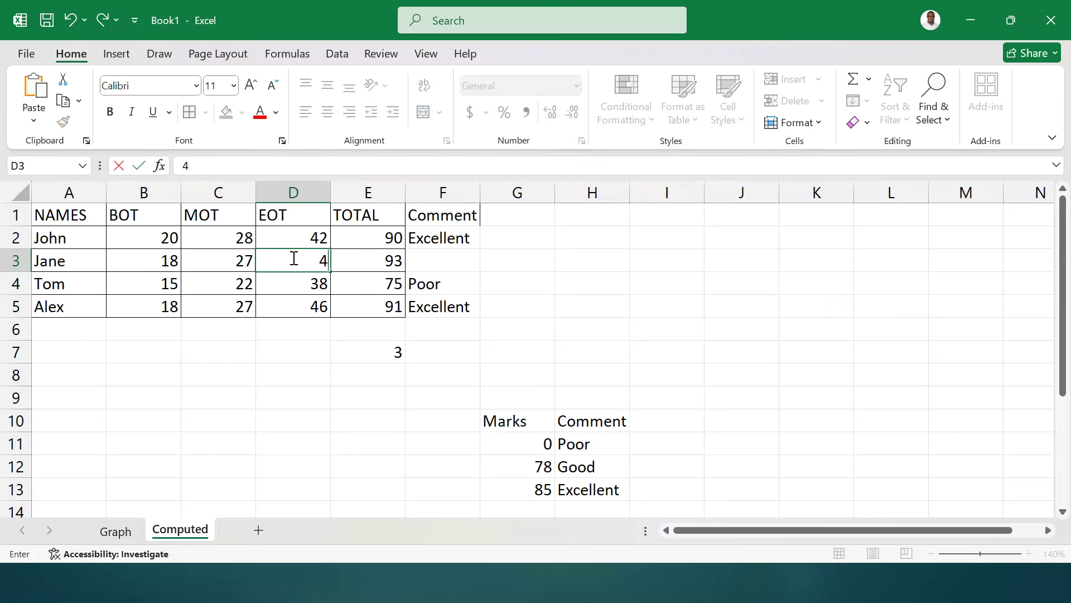
type("5")
key("Return")
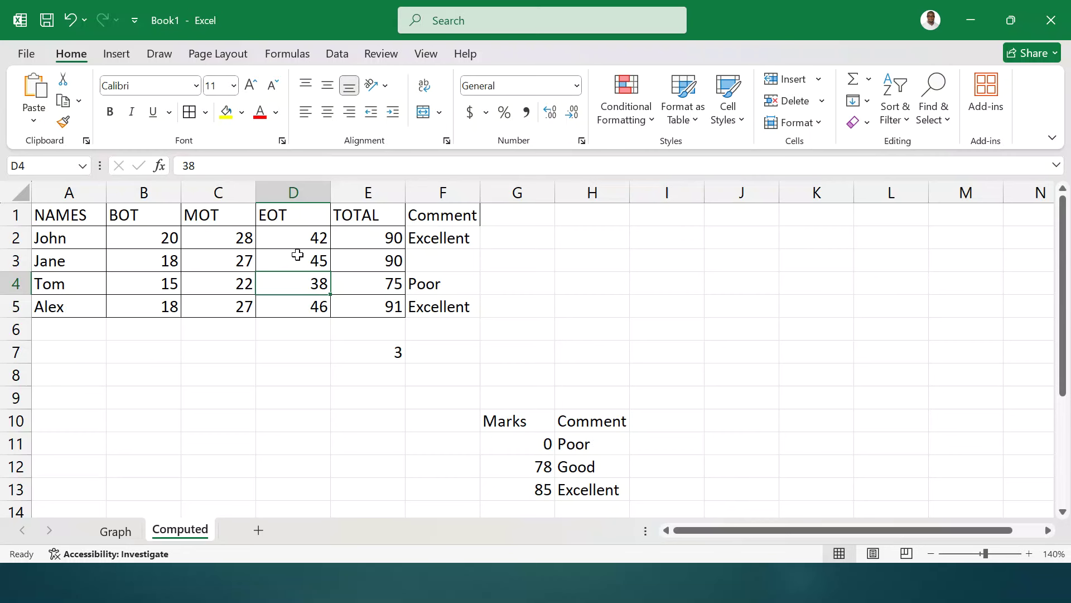
left_click(297, 258)
type("42")
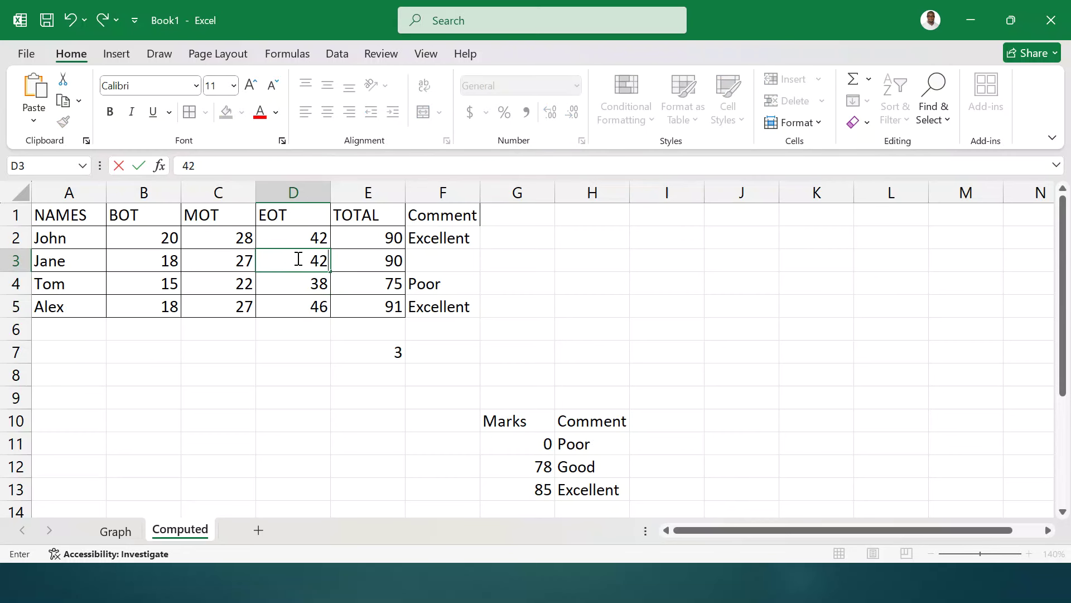
key("Return")
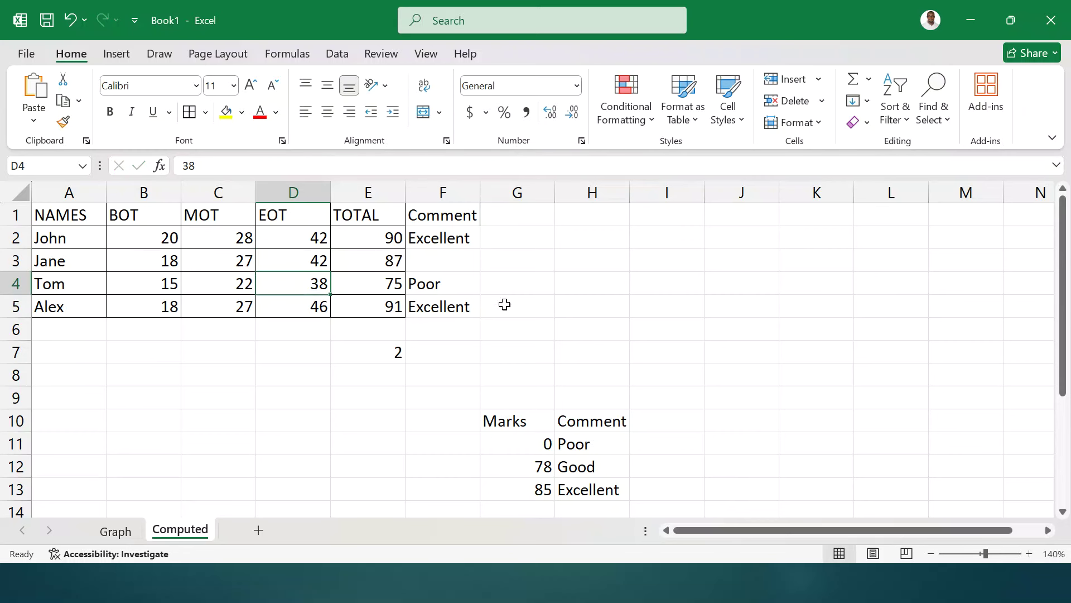
- Copy the Comment formula to Jane's row and change her EOT mark in D3 to 38
left_click(447, 262)
left_click_drag(466, 235, 477, 293)
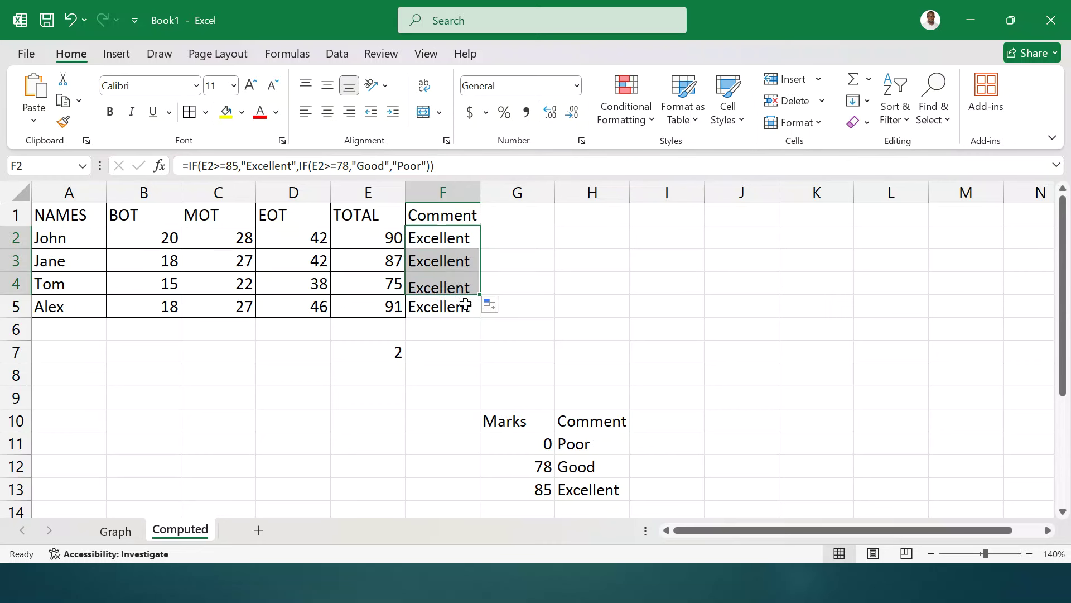
left_click(450, 260)
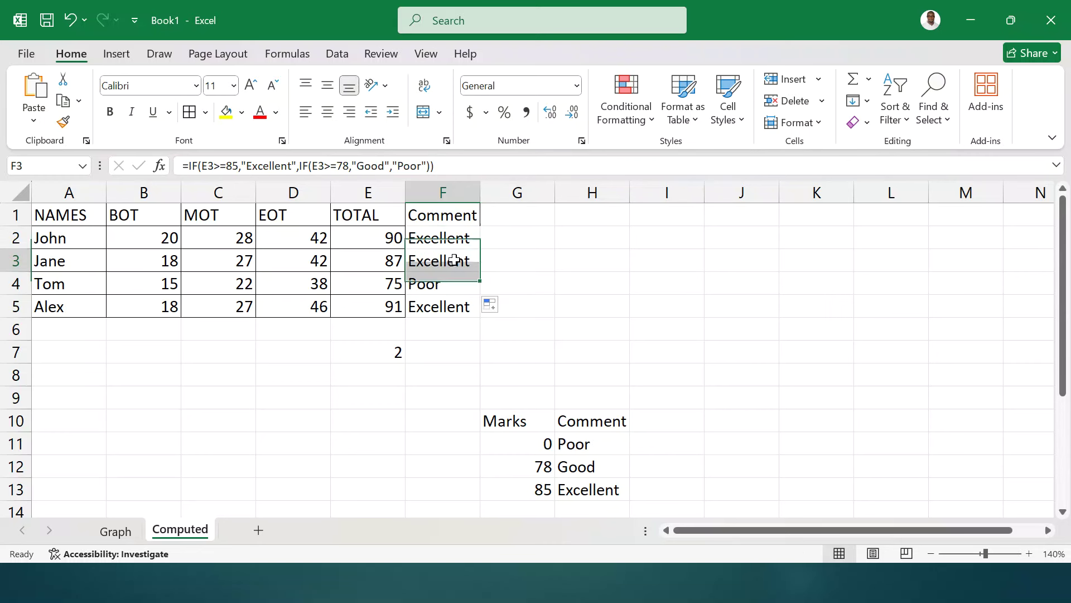
left_click(294, 261)
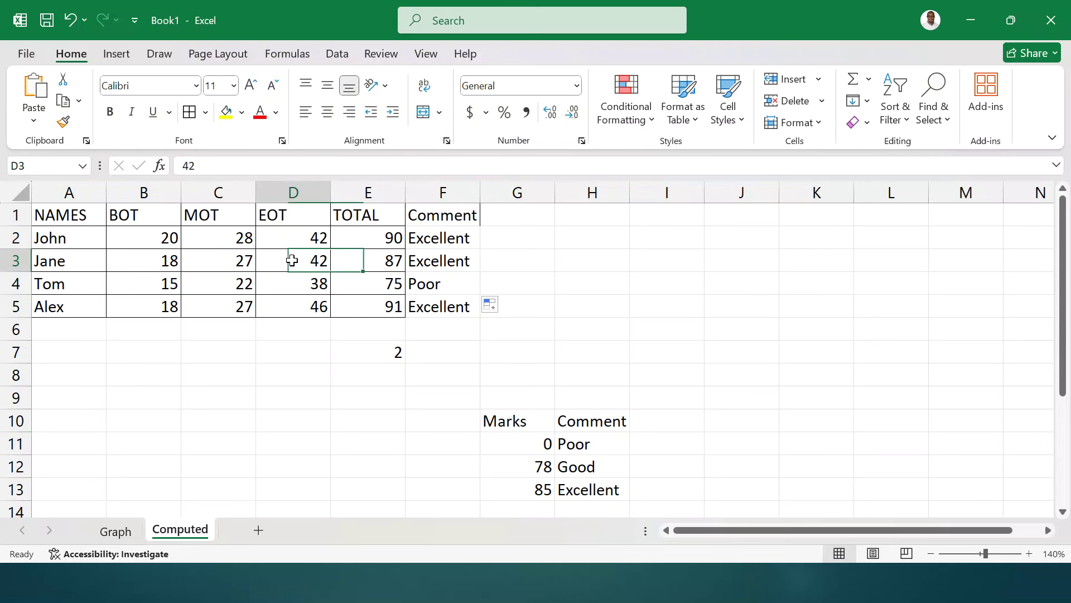
type("38")
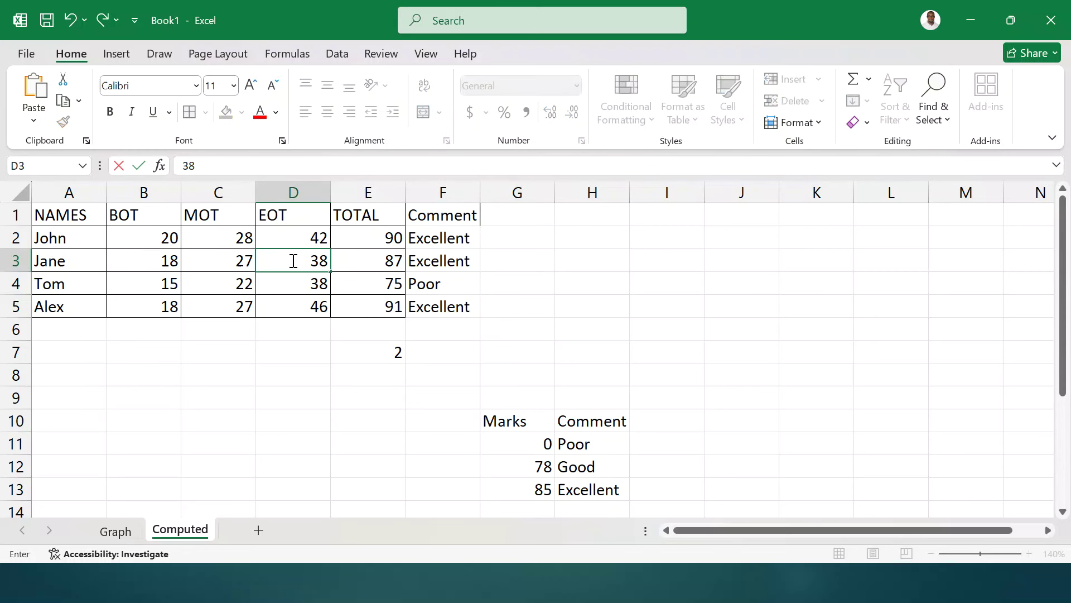
key("Return")
left_click(525, 222)
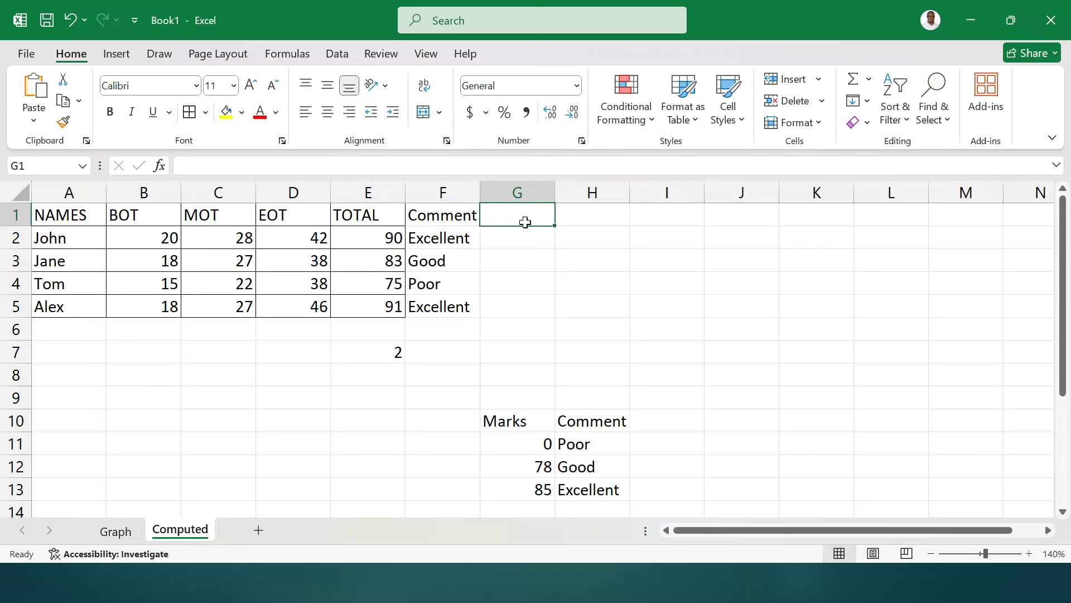
- Head G1 'POSITION' and enter =RANK(E2,$E$2:$E$5,0) in G2
type("POSITION")
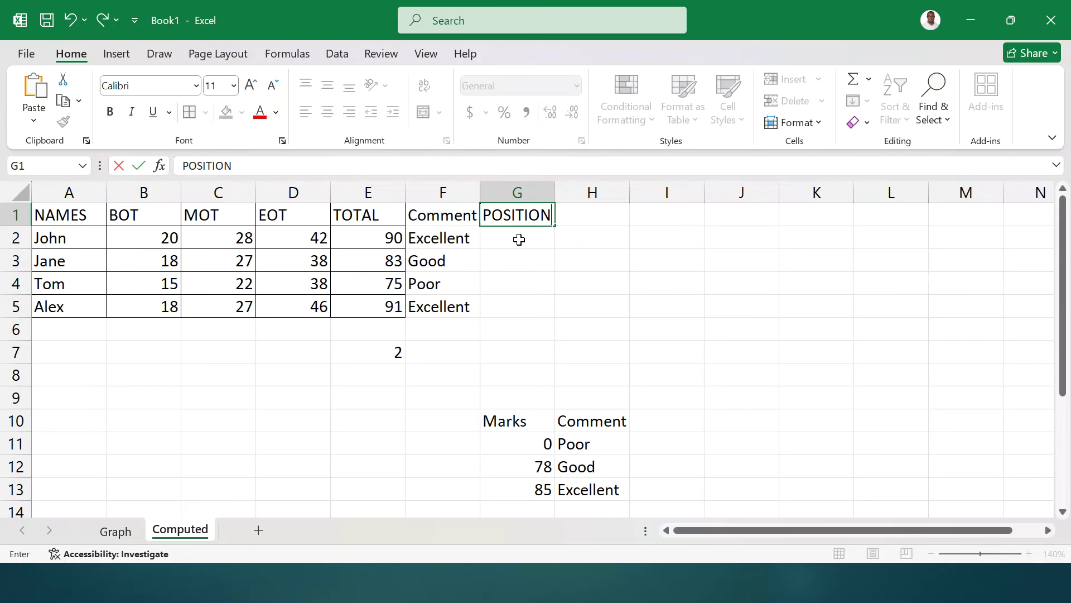
key("Return")
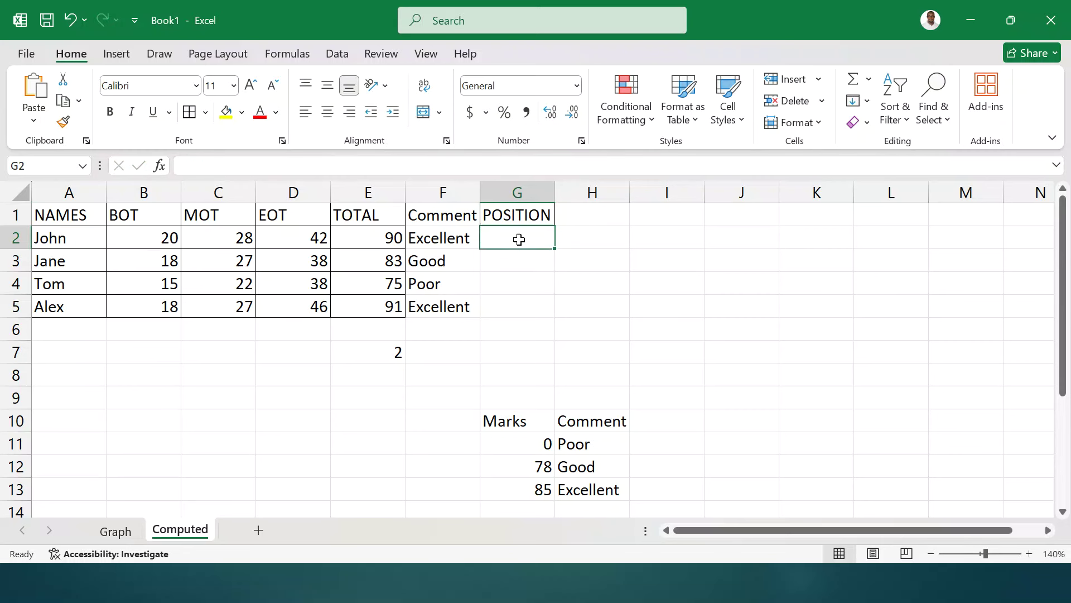
type("=RANK")
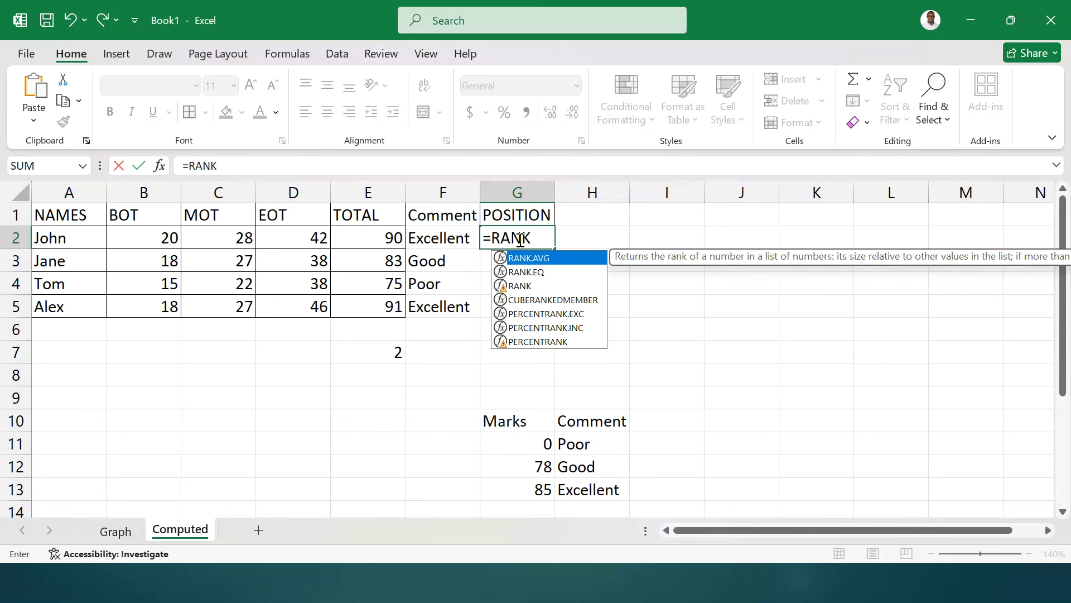
type("(")
left_click(374, 237)
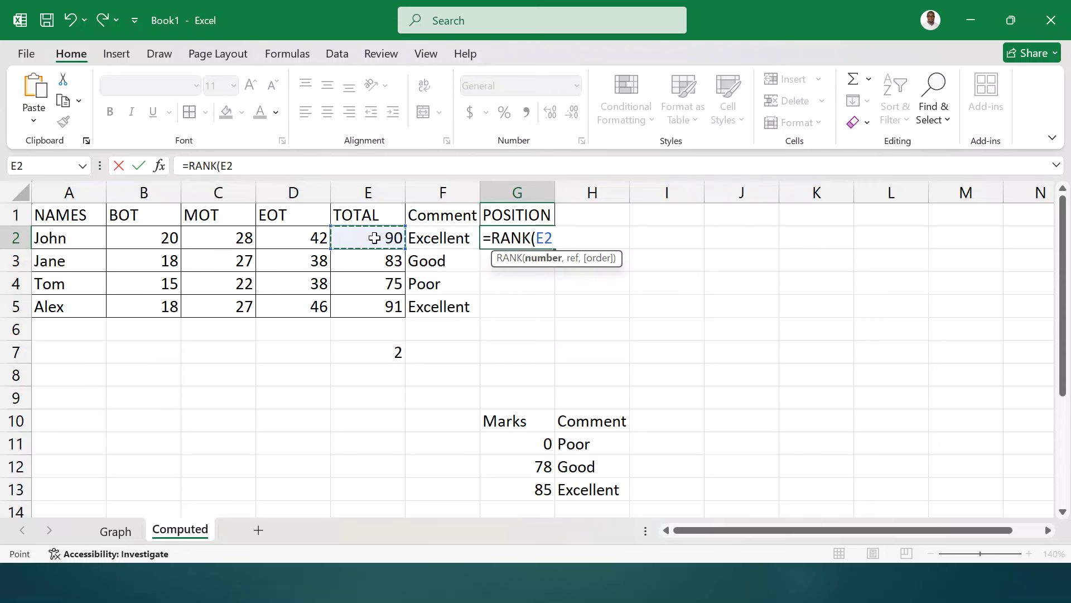
type(",")
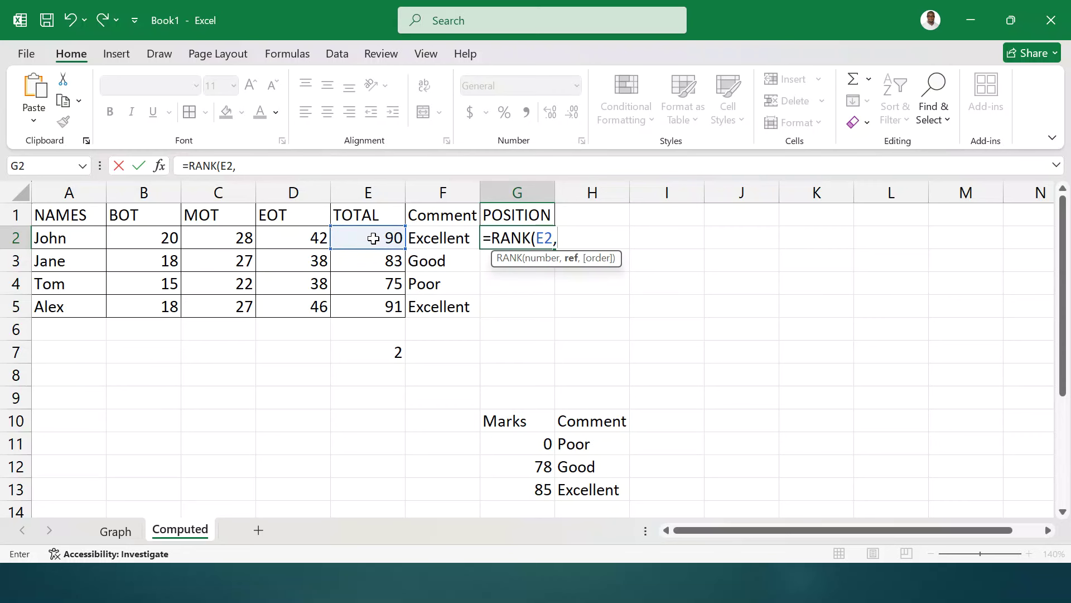
left_click_drag(374, 238, 378, 302)
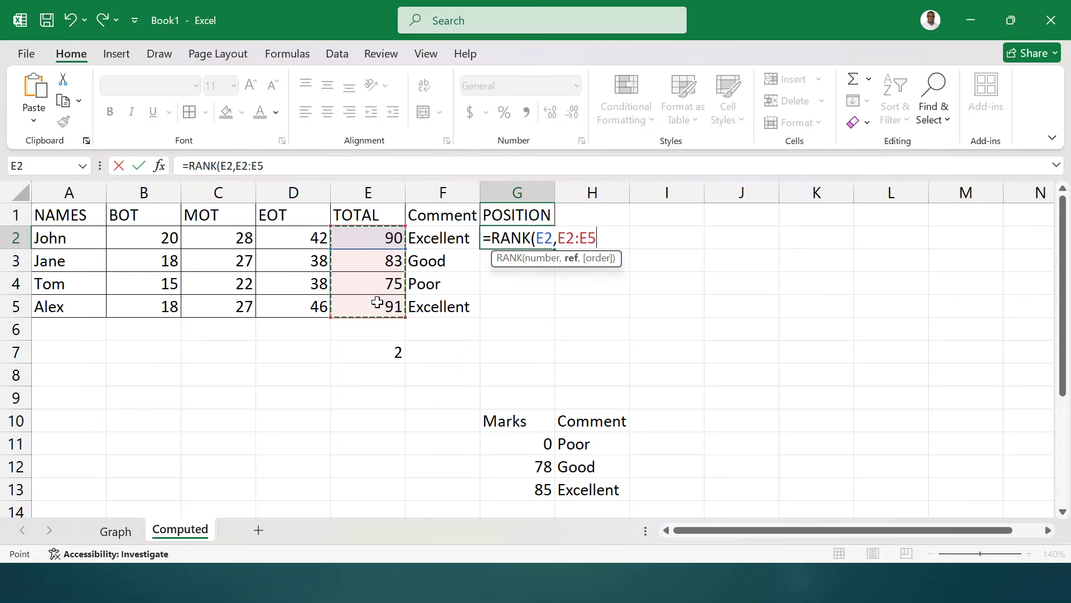
type(",")
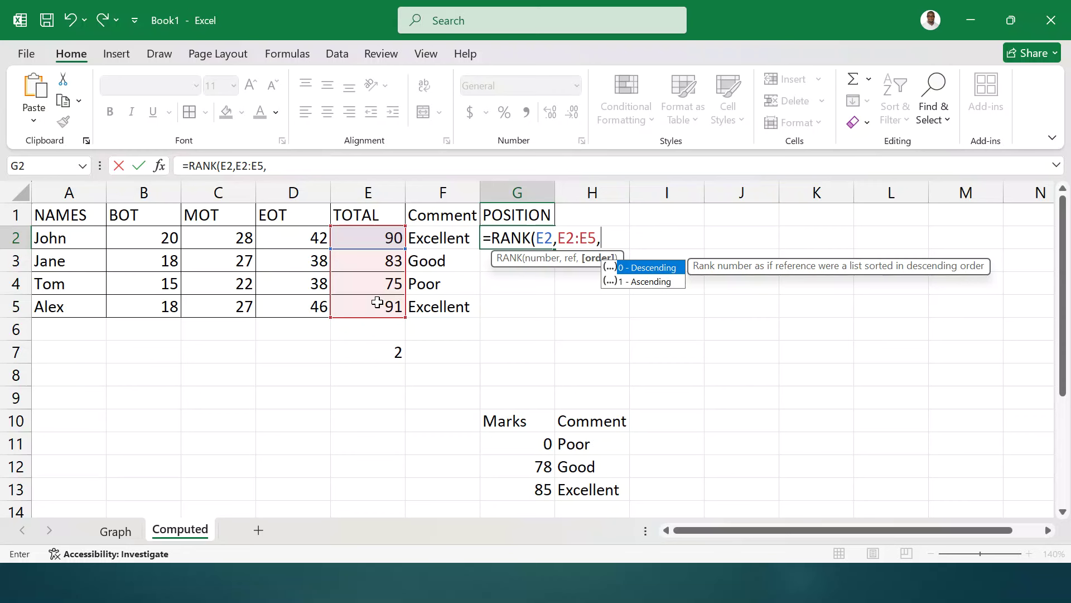
type("0)")
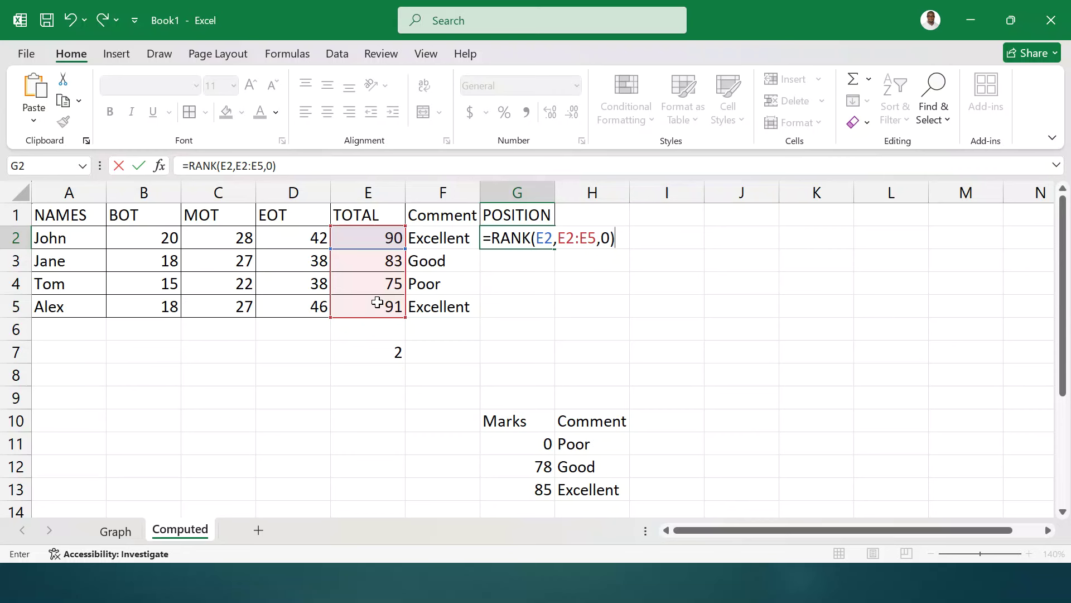
left_click_drag(558, 239, 595, 238)
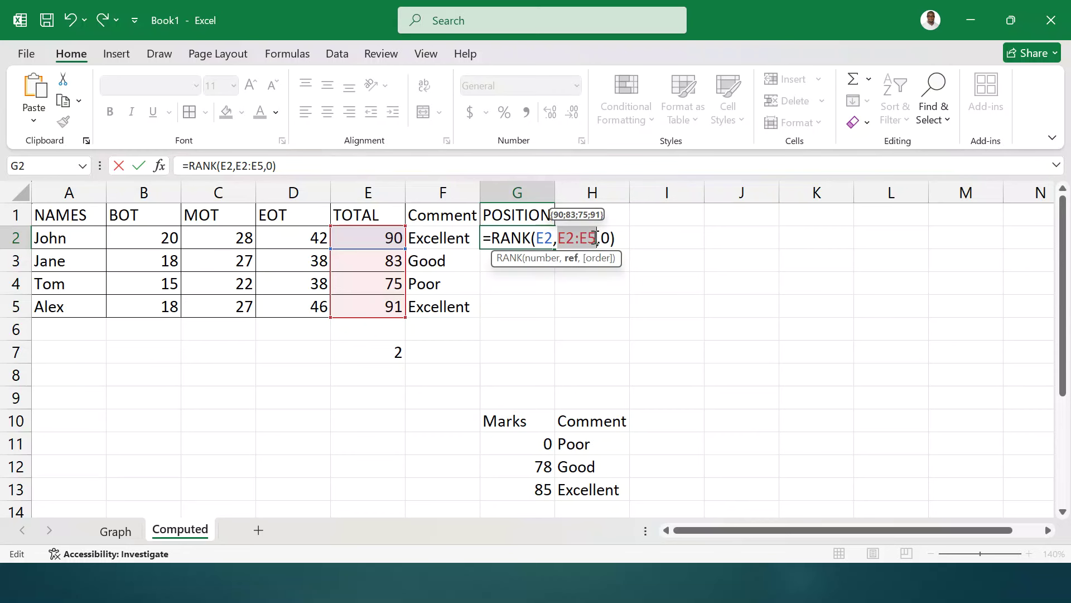
key("F4")
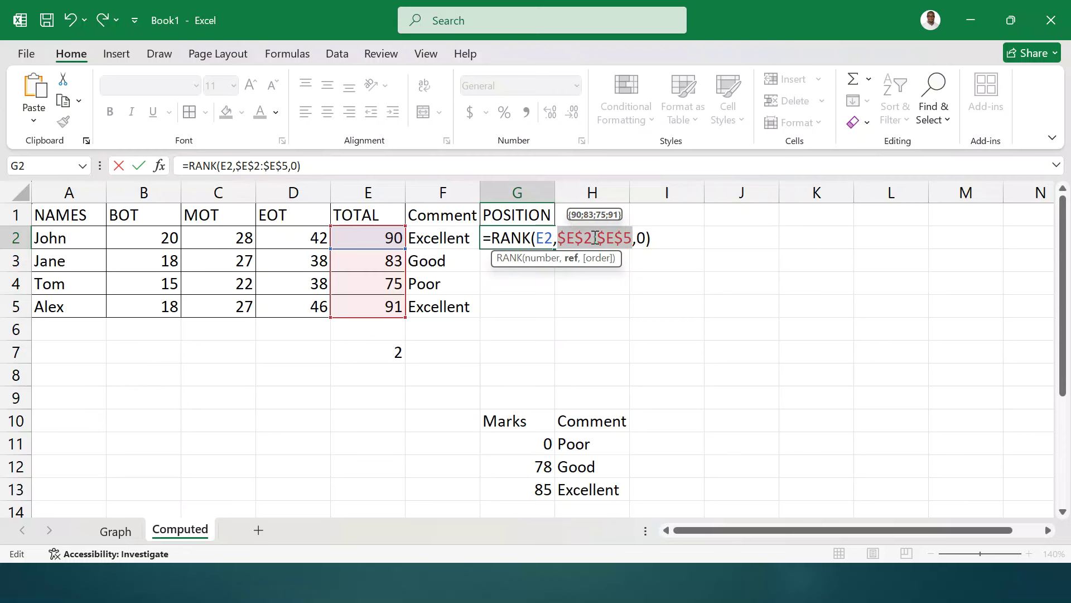
key("Return")
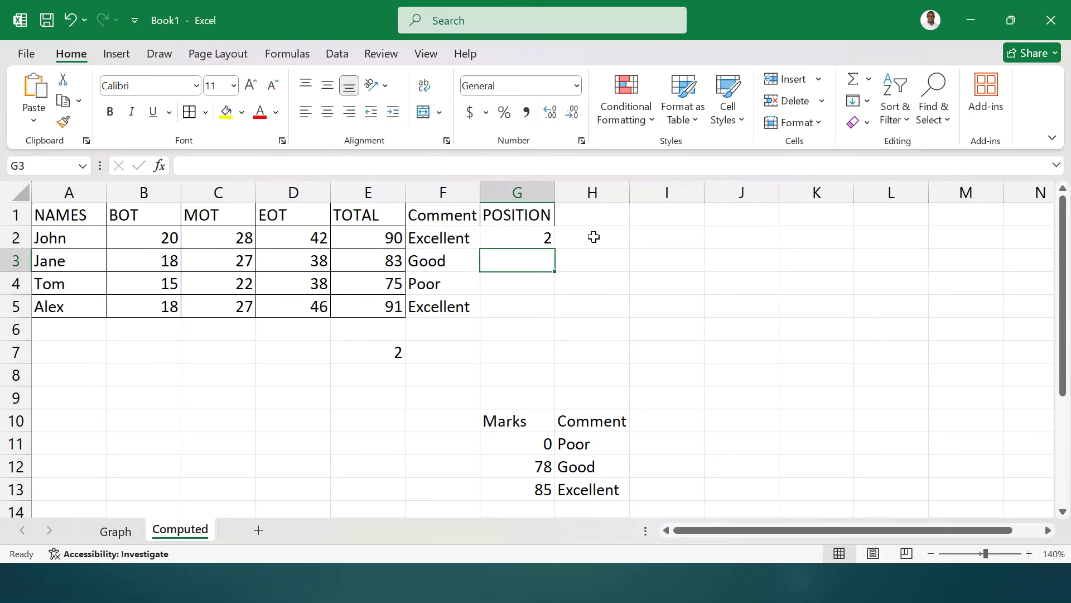
- Fill the RANK formula down to G5, giving ranks 2, 3, 4 and 1
left_click(531, 240)
left_click_drag(554, 248, 545, 310)
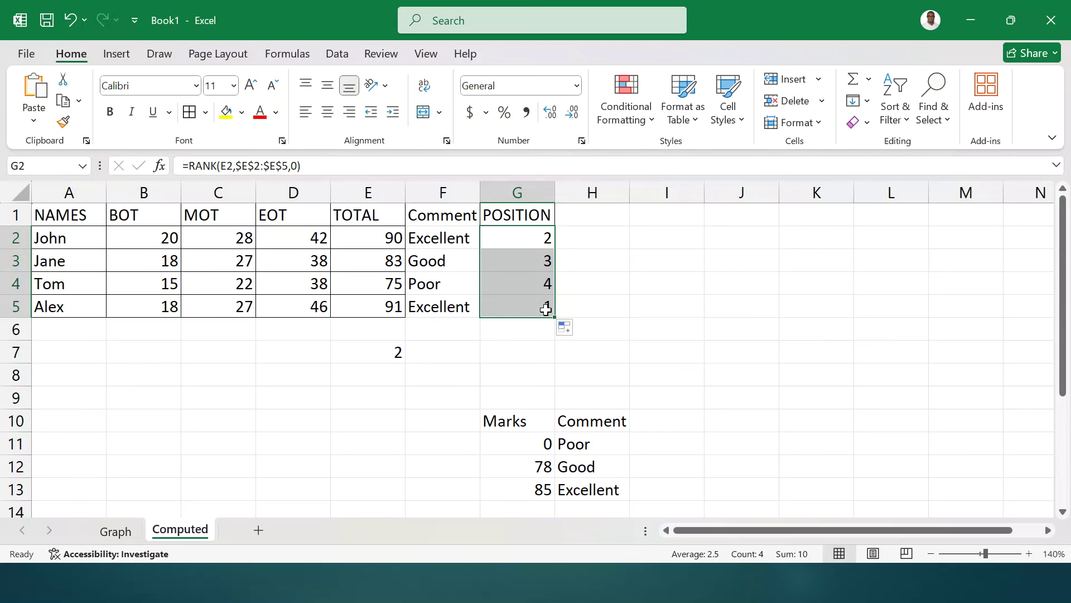
left_click(603, 217)
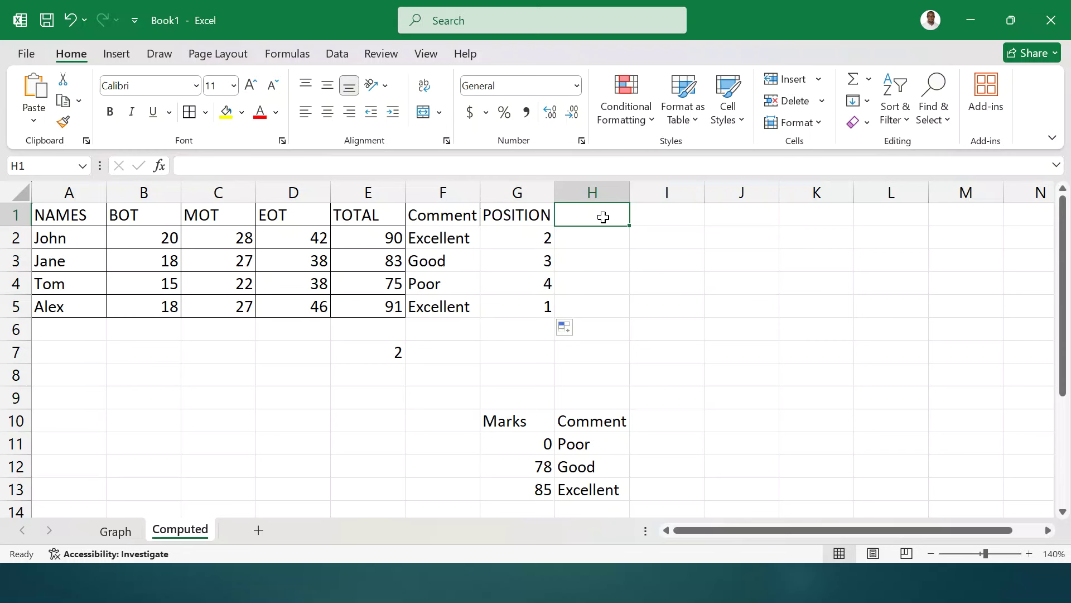
- Head H1 'Remark' and enter =VLOOKUP(E2,$G$11:$H$13,2) in H2, returning Excellent
type("Re")
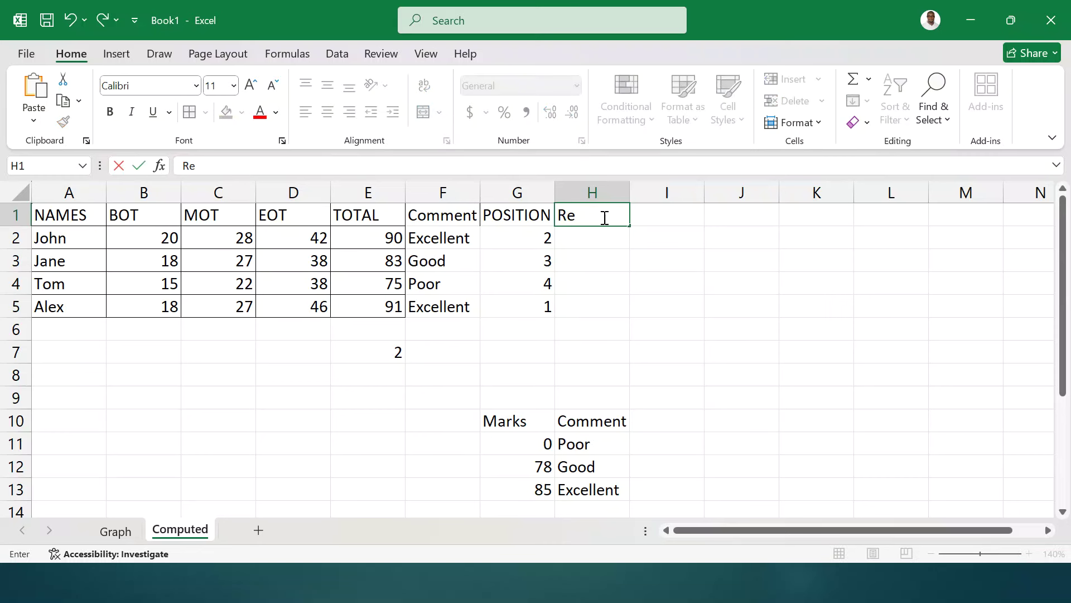
type("marks")
left_click_drag(507, 422, 607, 485)
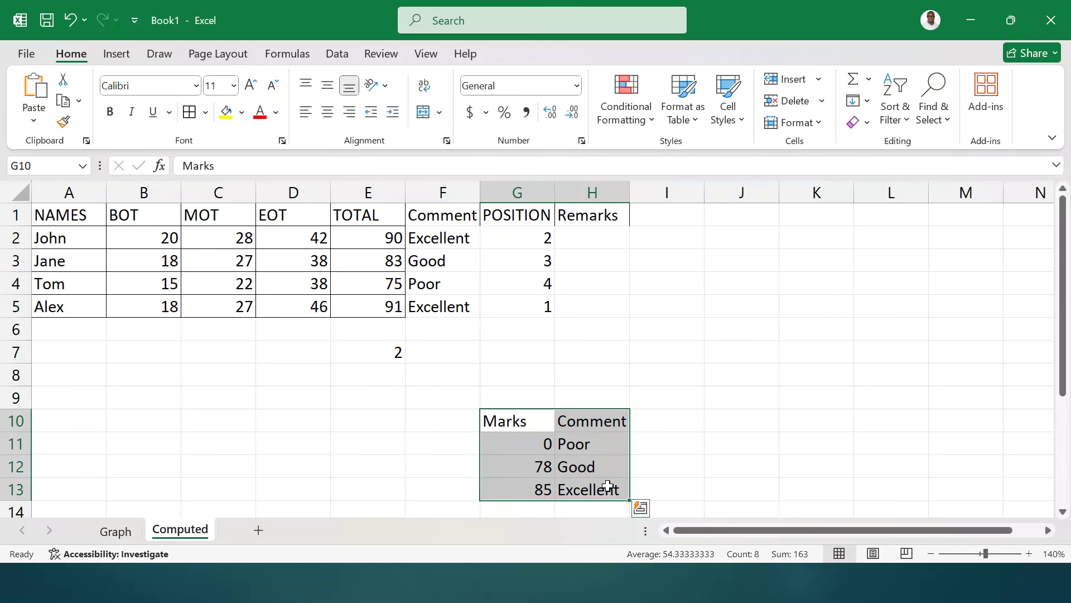
left_click(590, 239)
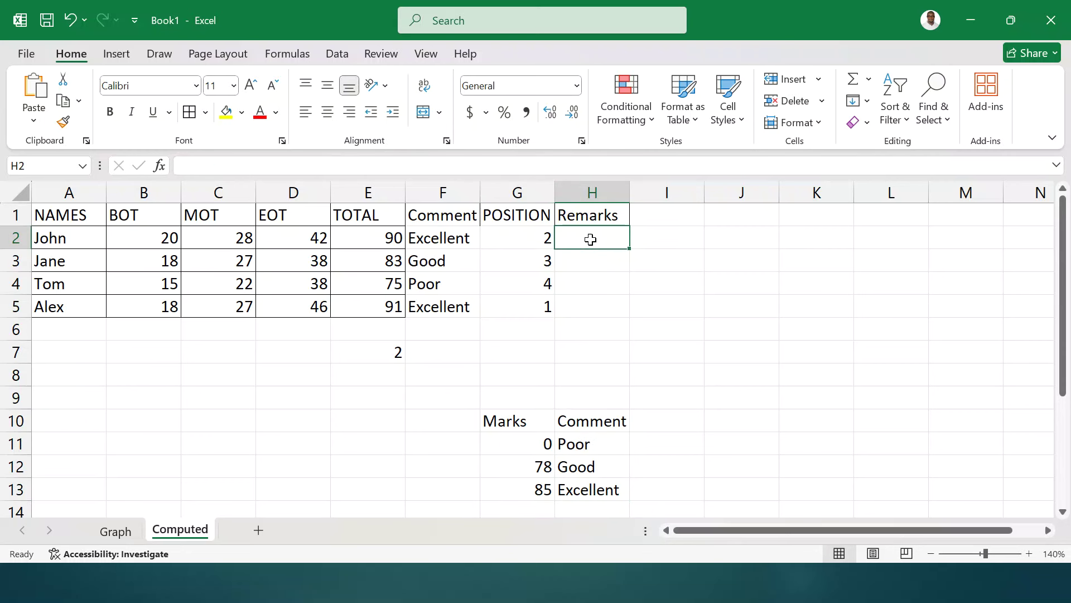
type("=V")
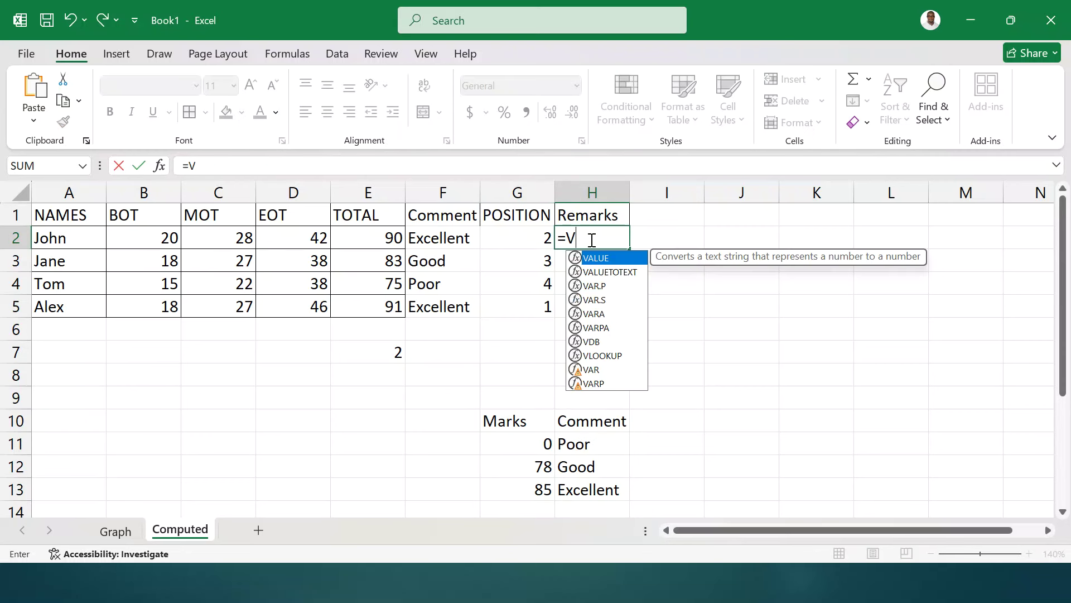
type("LOOKUP")
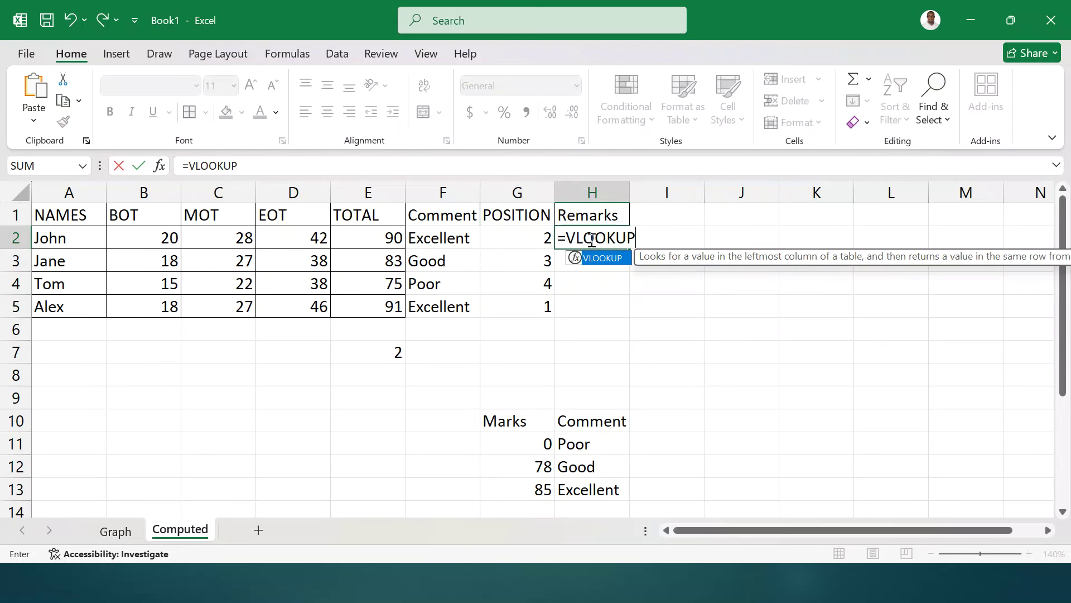
type("(")
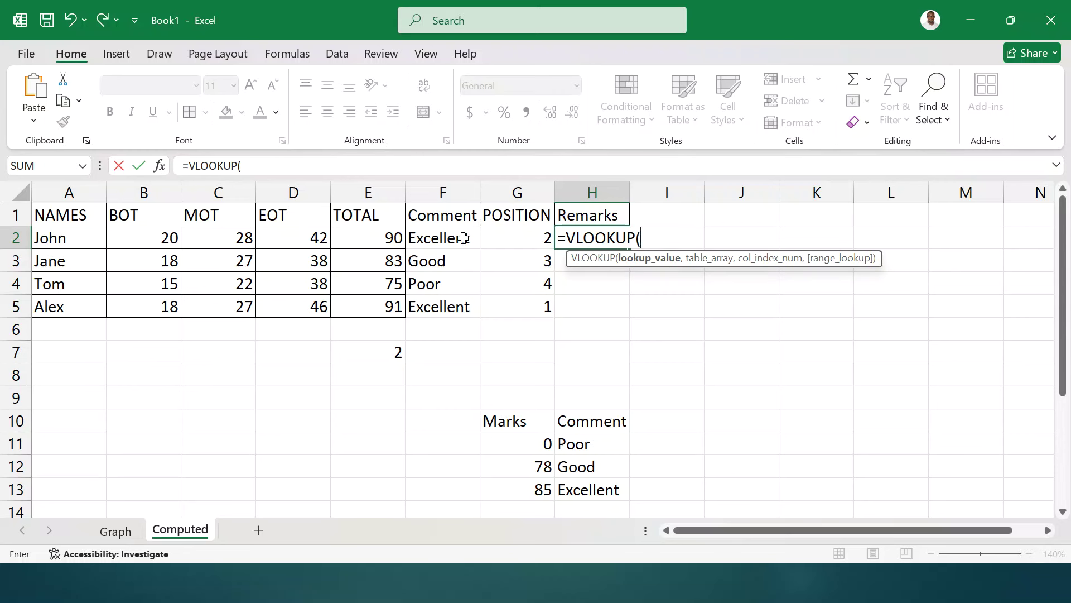
left_click(368, 237)
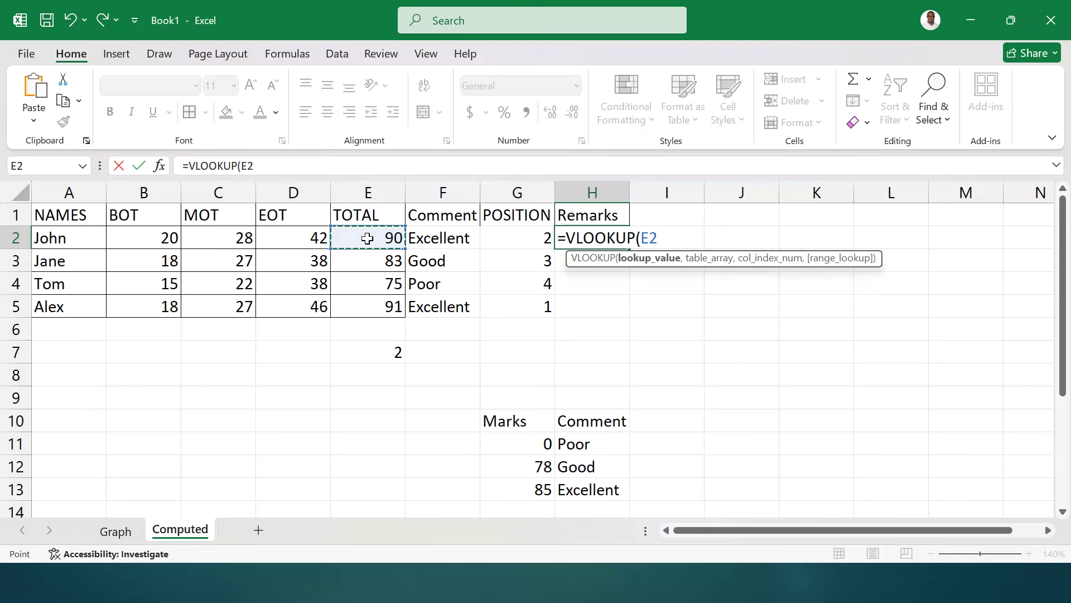
type(",")
left_click(520, 442)
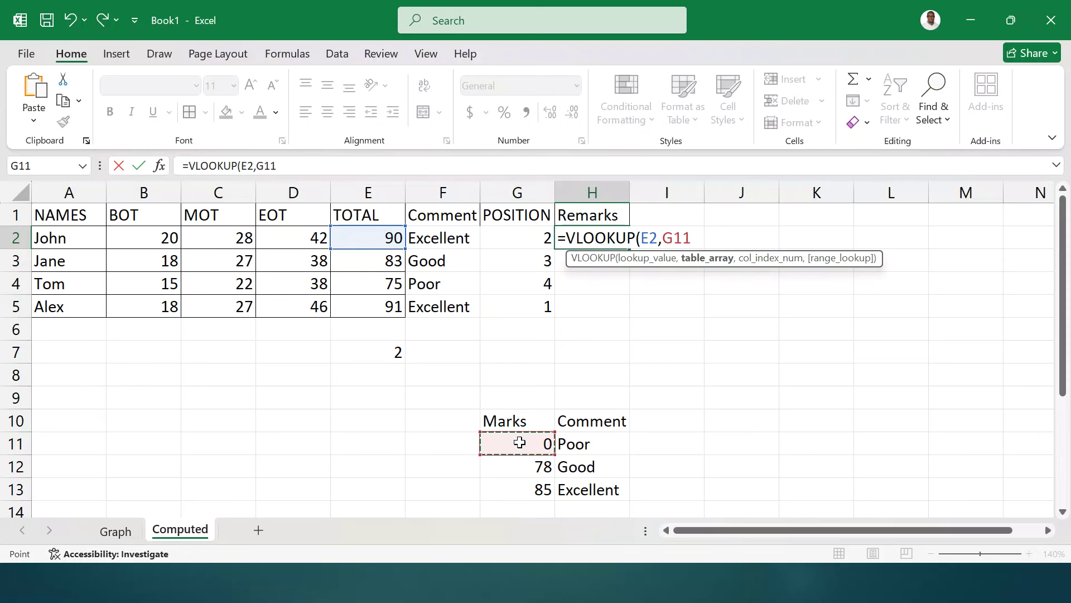
left_click_drag(519, 443, 603, 489)
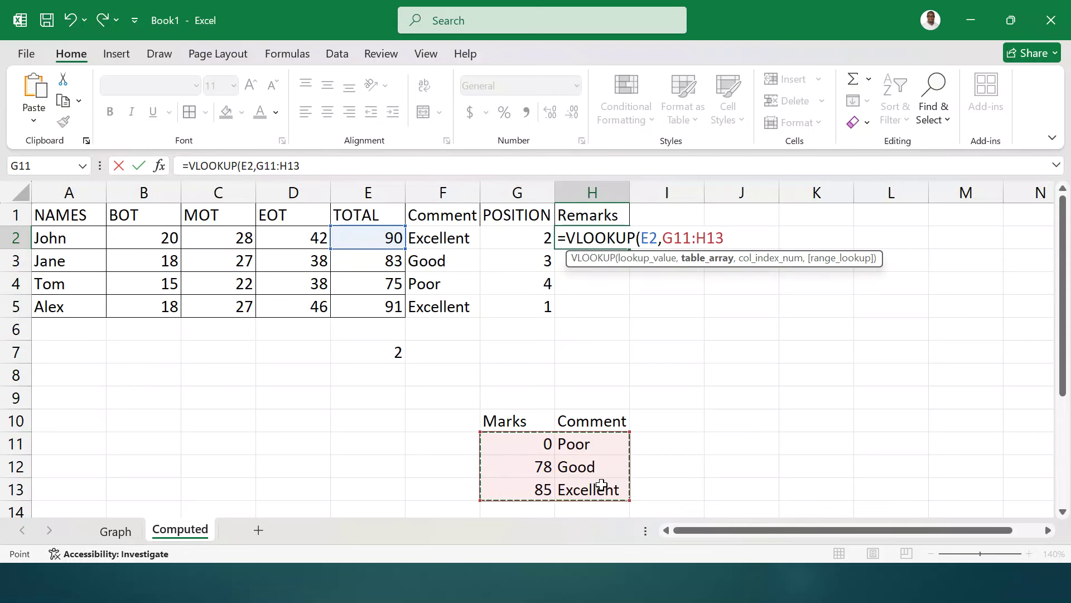
type(",")
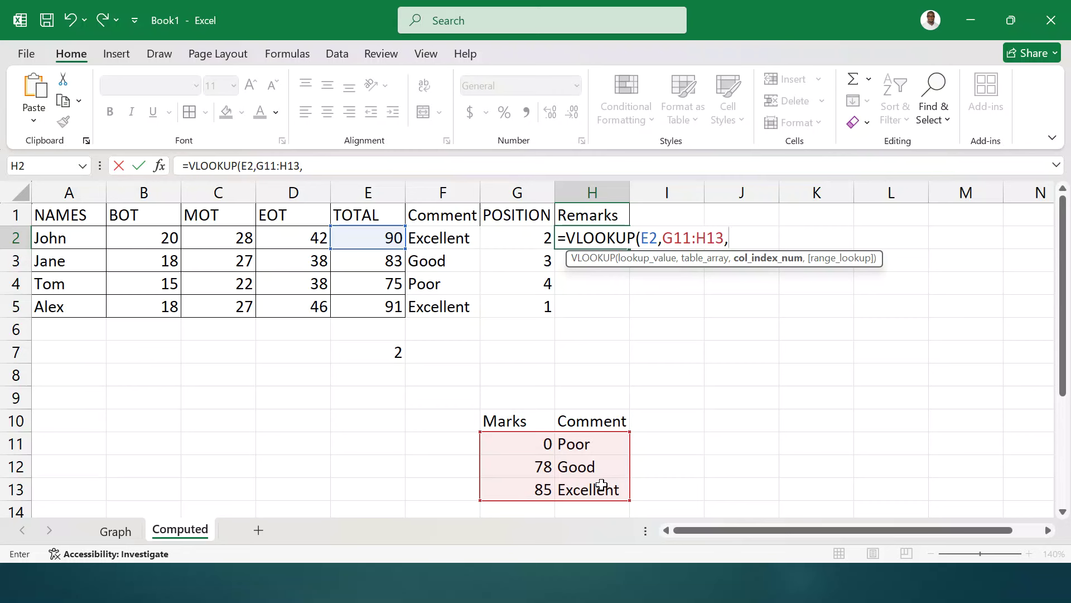
type("2")
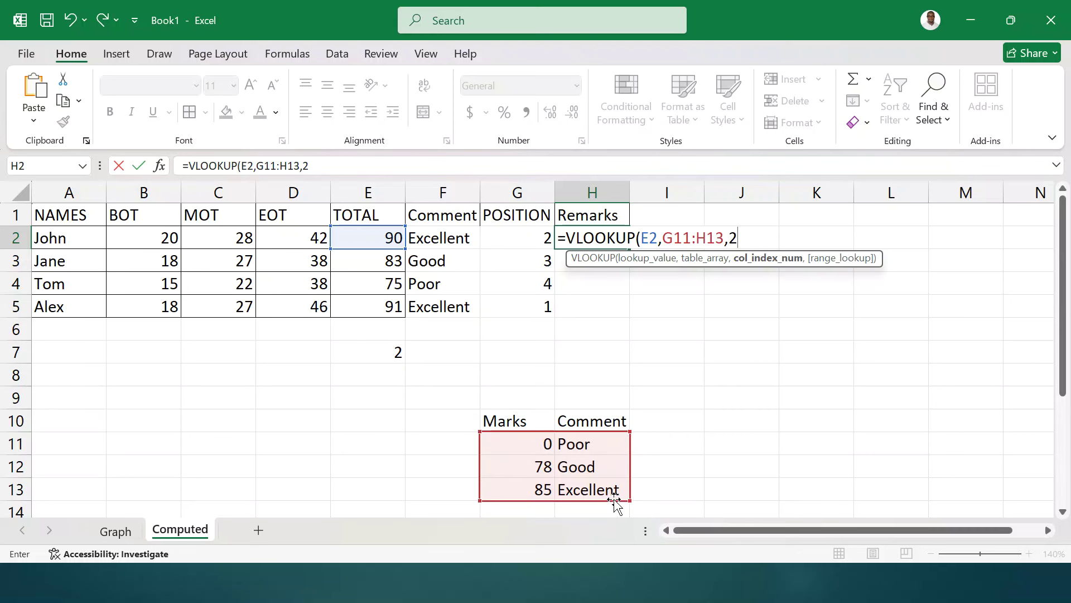
type(")")
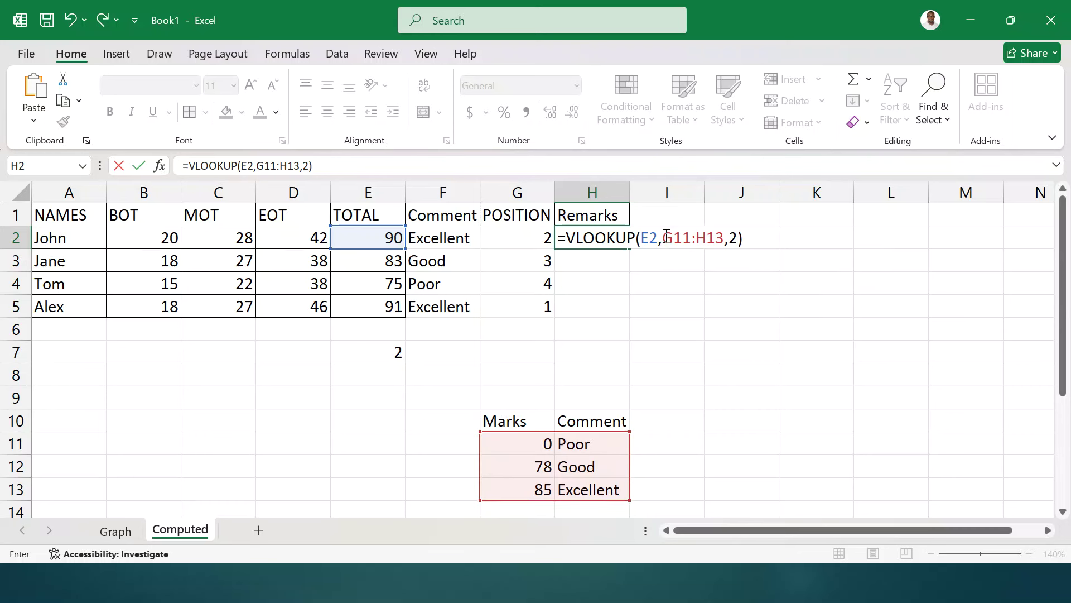
left_click_drag(664, 236, 722, 233)
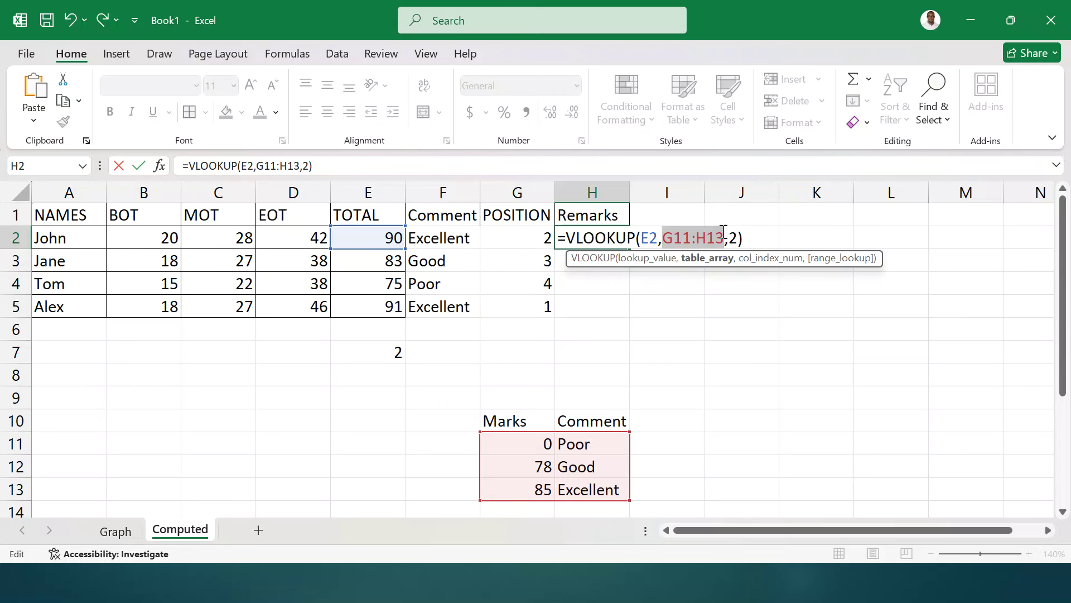
key("F4")
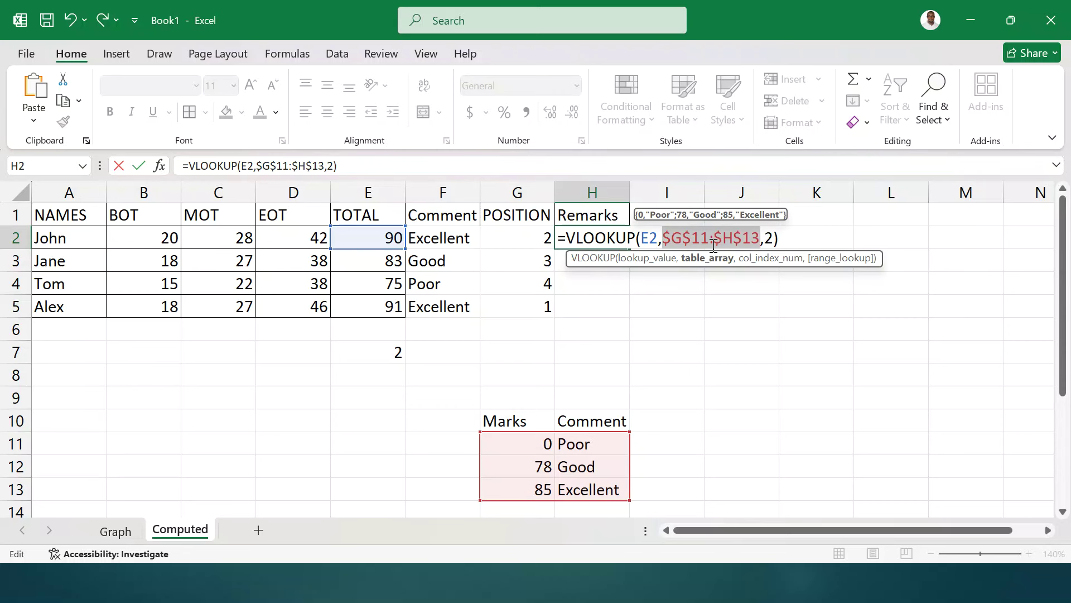
key("Return")
- Fill the VLOOKUP formula down to H5 and select the totals E2:E5
left_click(617, 237)
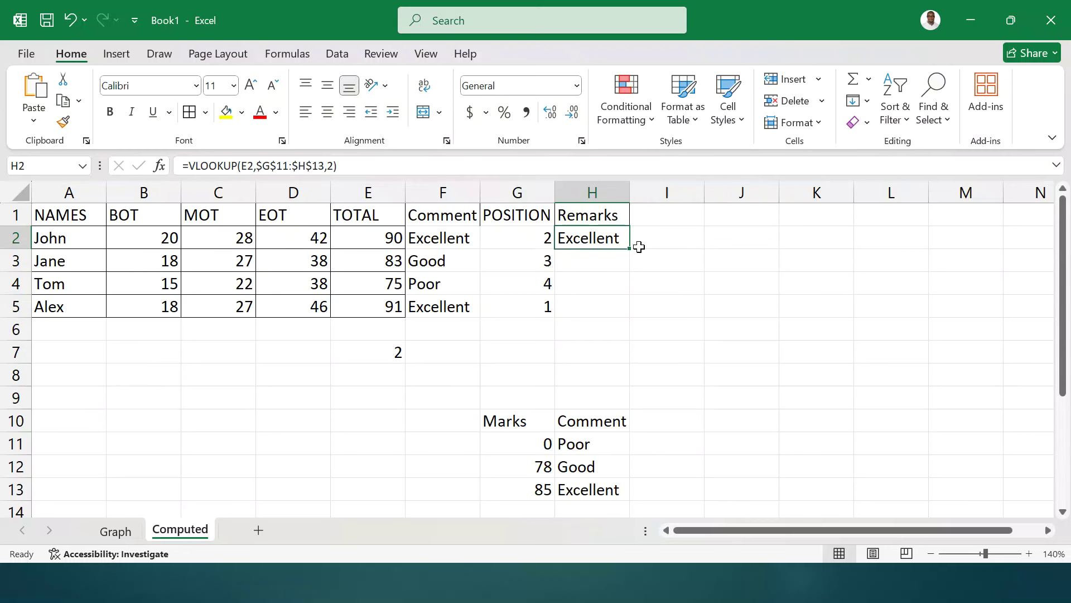
left_click_drag(640, 247, 634, 318)
left_click(658, 220)
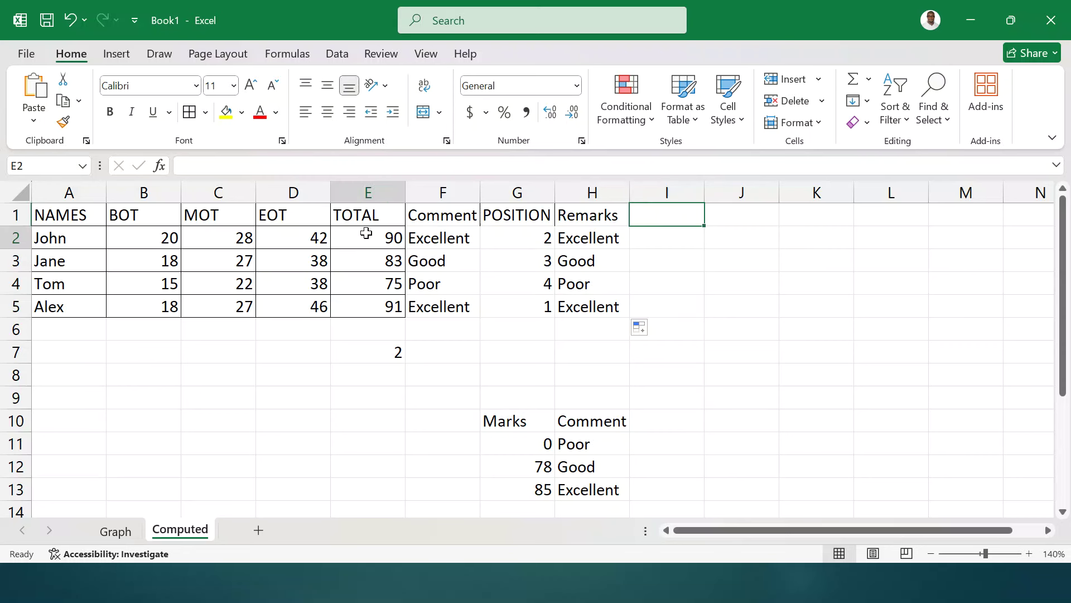
left_click_drag(363, 237, 376, 306)
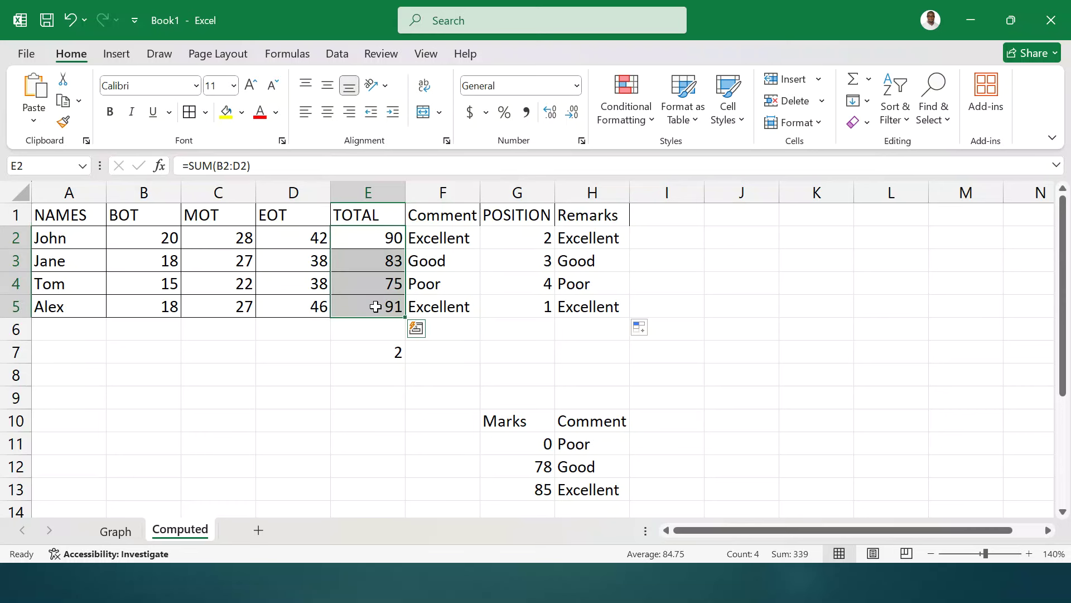
- Enter =LARGE(E2:E5,2) in E8 so it returns 90
left_click(350, 379)
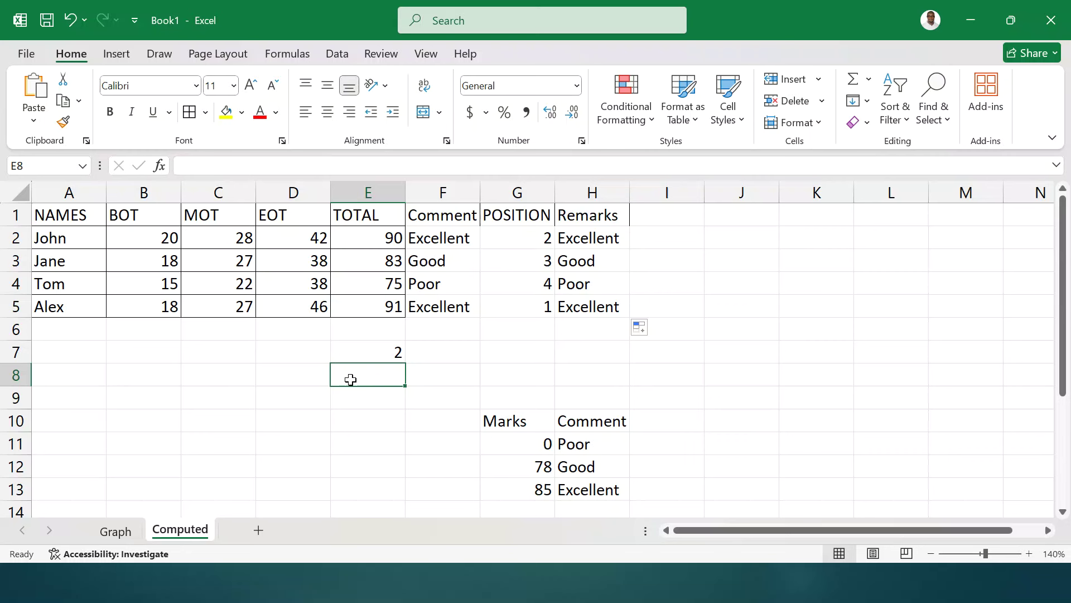
type("=LARG")
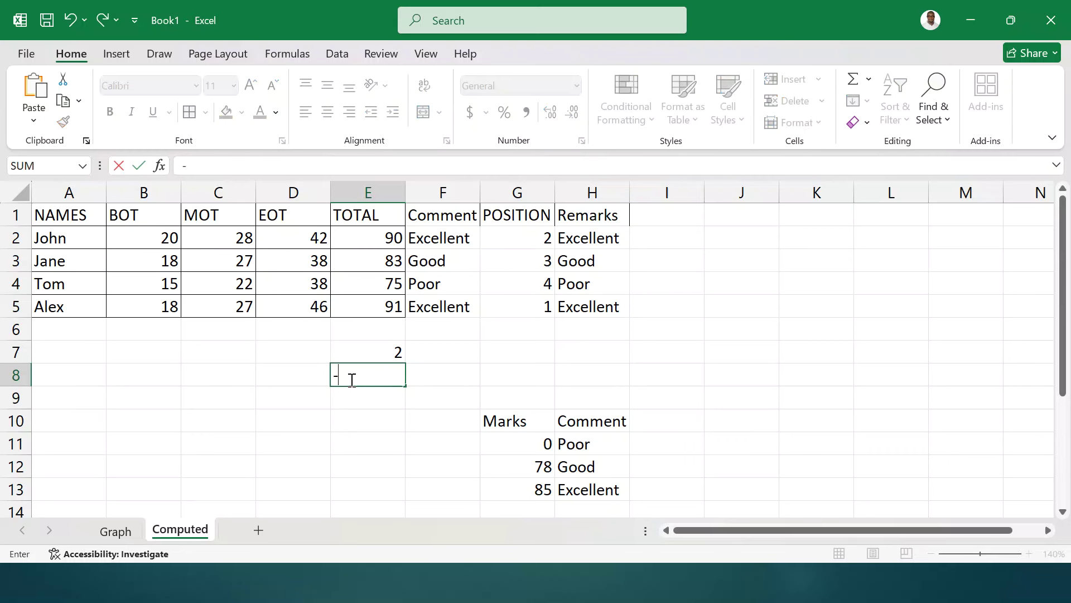
type("E(")
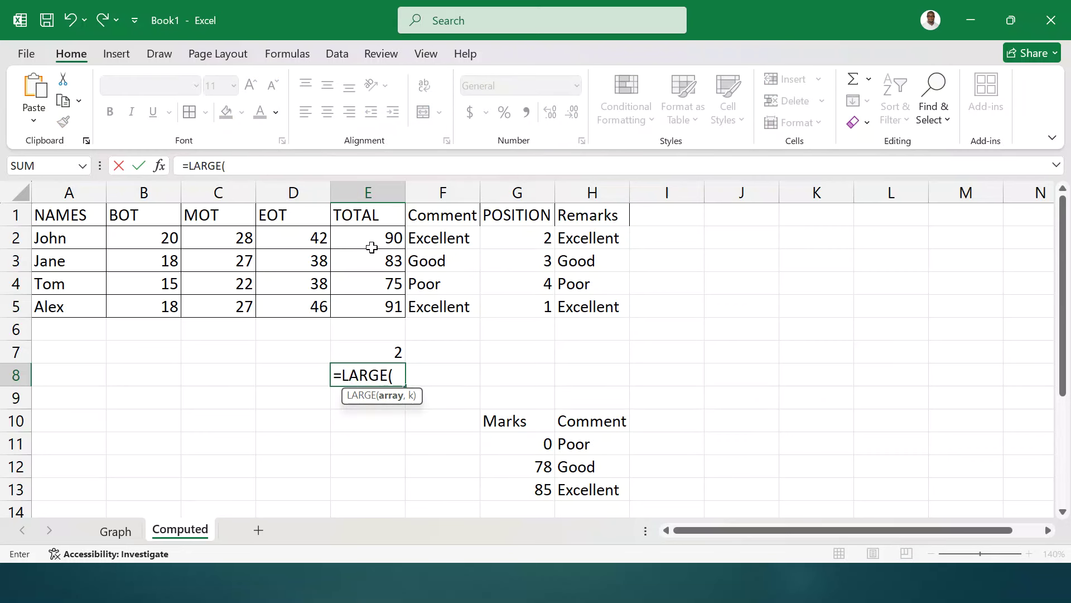
left_click_drag(371, 247, 370, 308)
type(",")
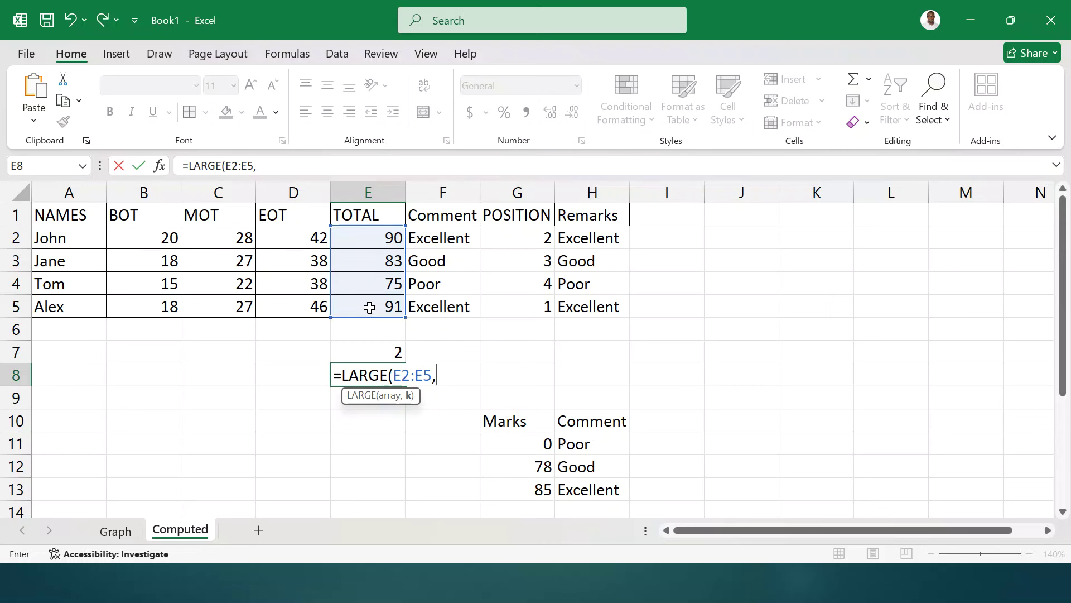
type("2)")
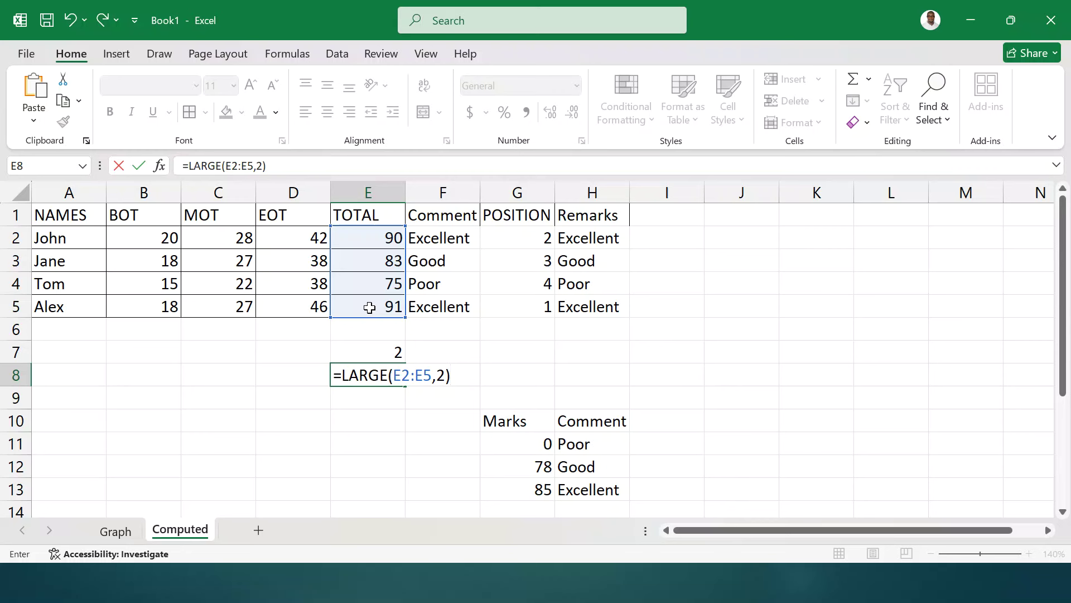
key("Return")
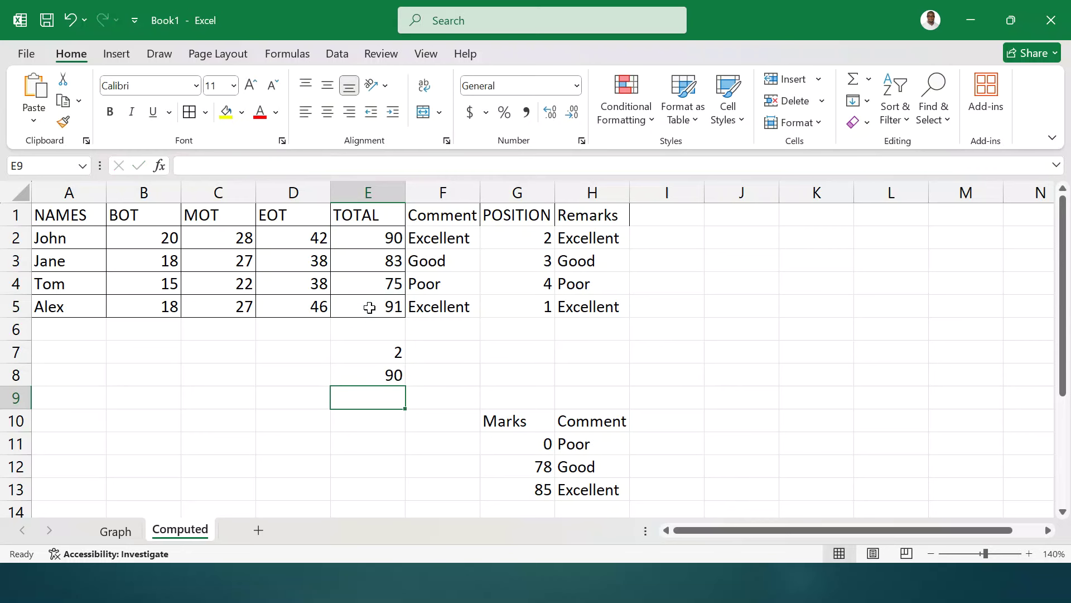
left_click(374, 375)
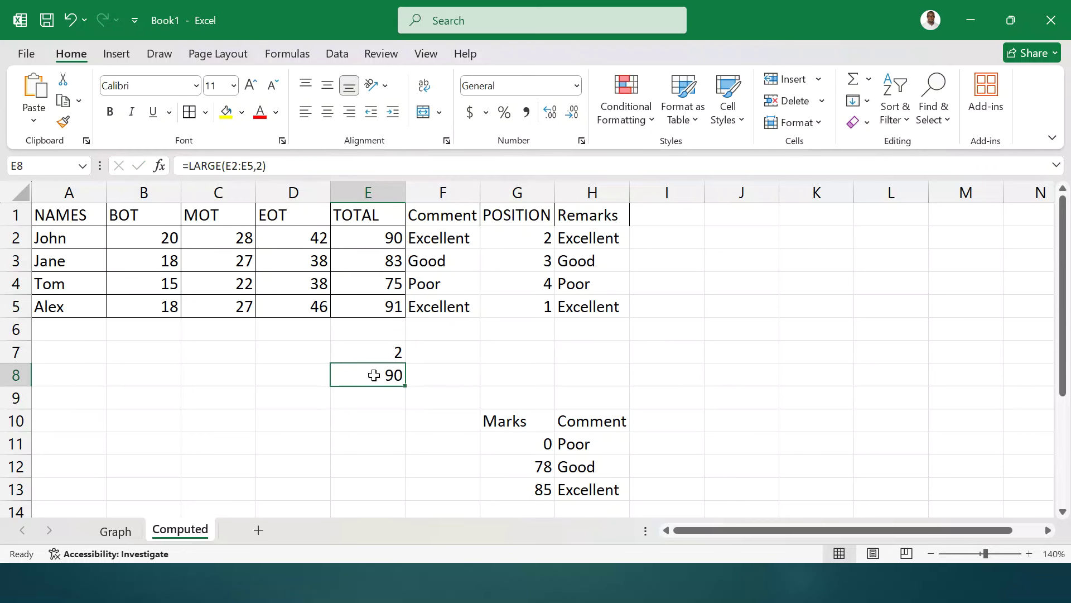
left_click(357, 398)
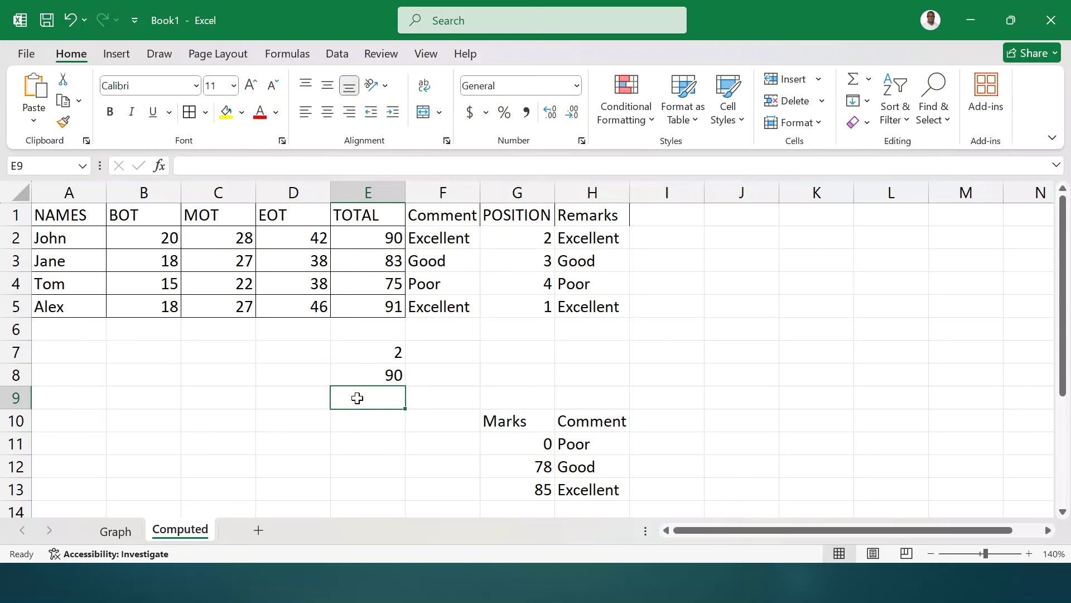
- Enter =SMALL(E2:E5,2) in E9 so it returns 83
type("=SMALL")
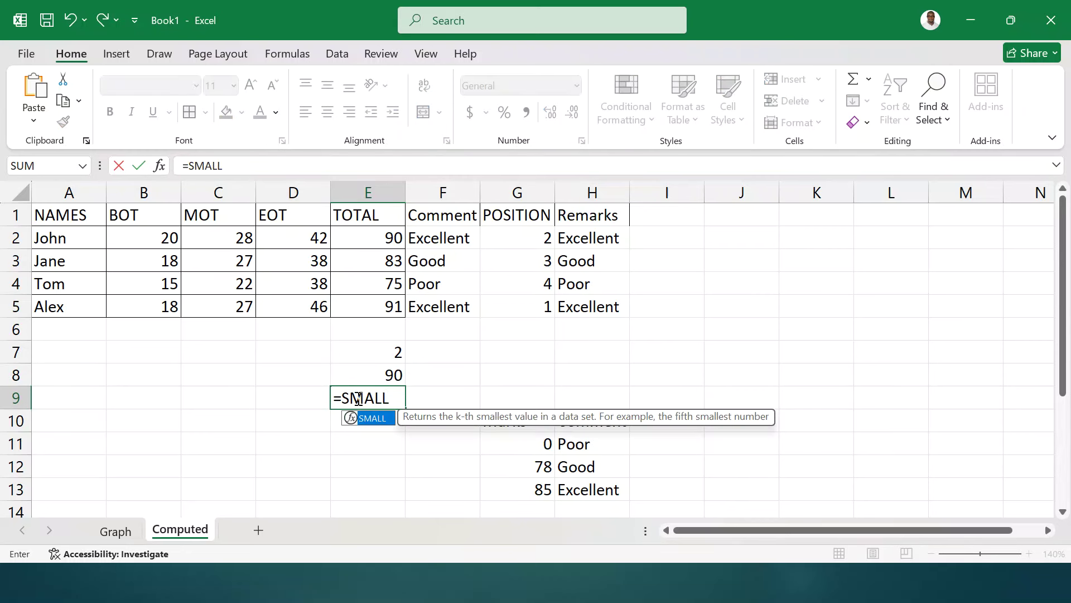
type("(")
left_click_drag(382, 239, 377, 313)
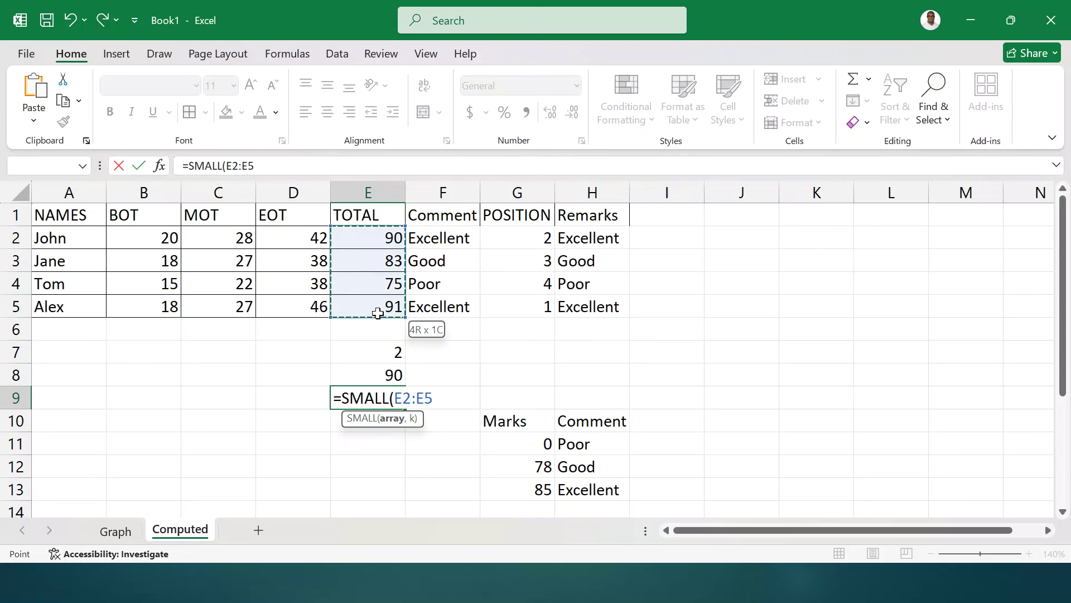
type(",")
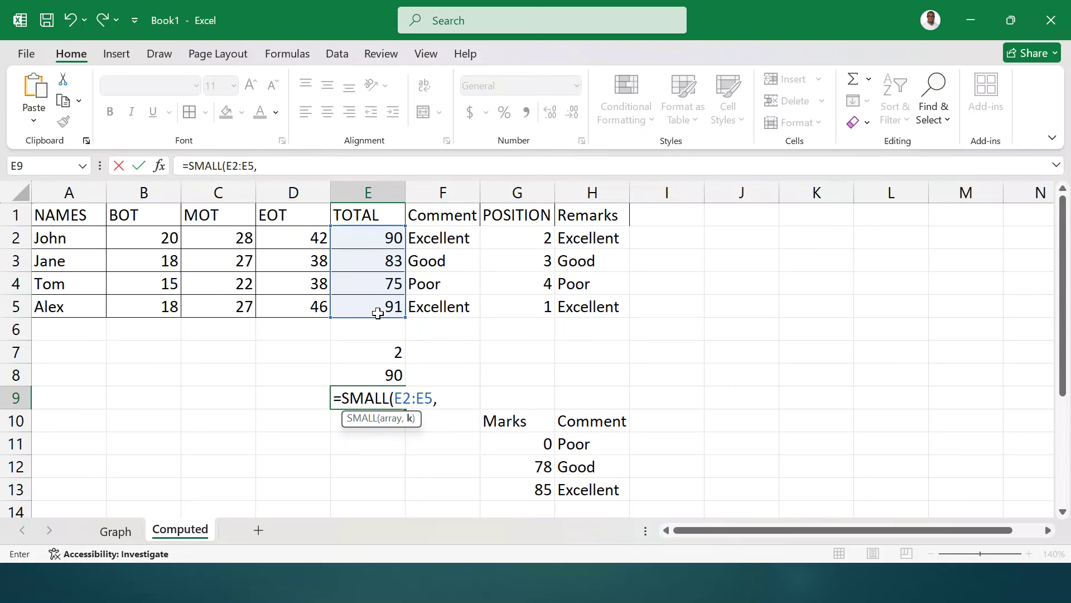
type("2)")
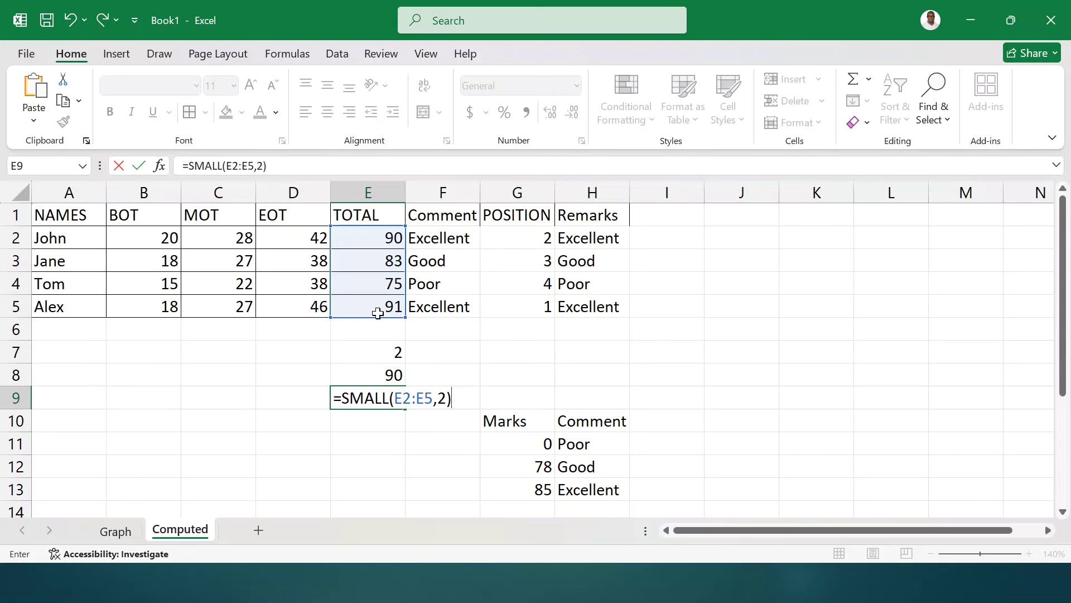
key("Return")
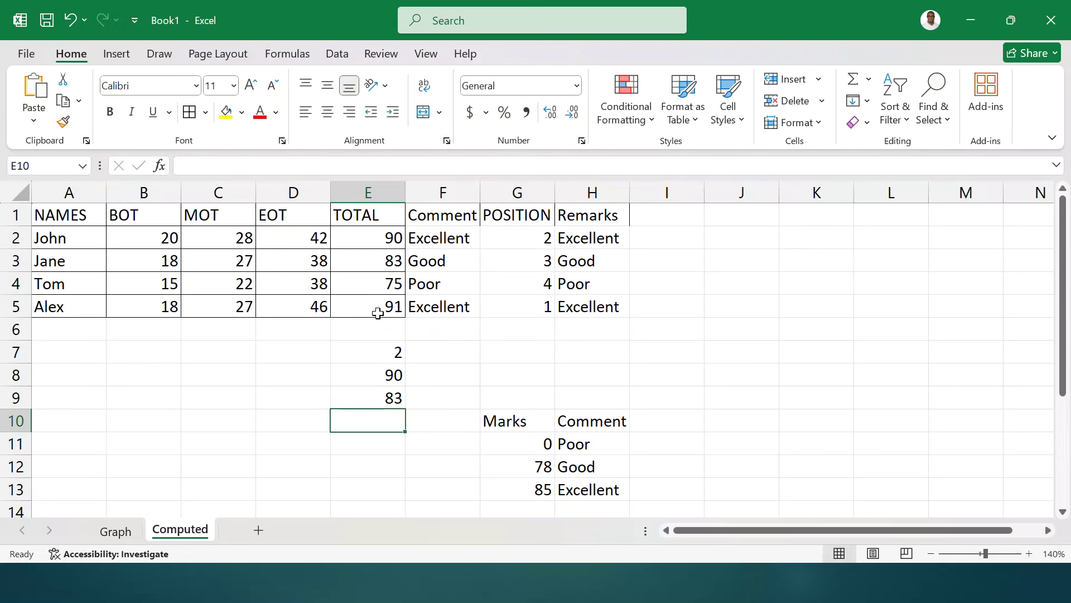
left_click(384, 394)
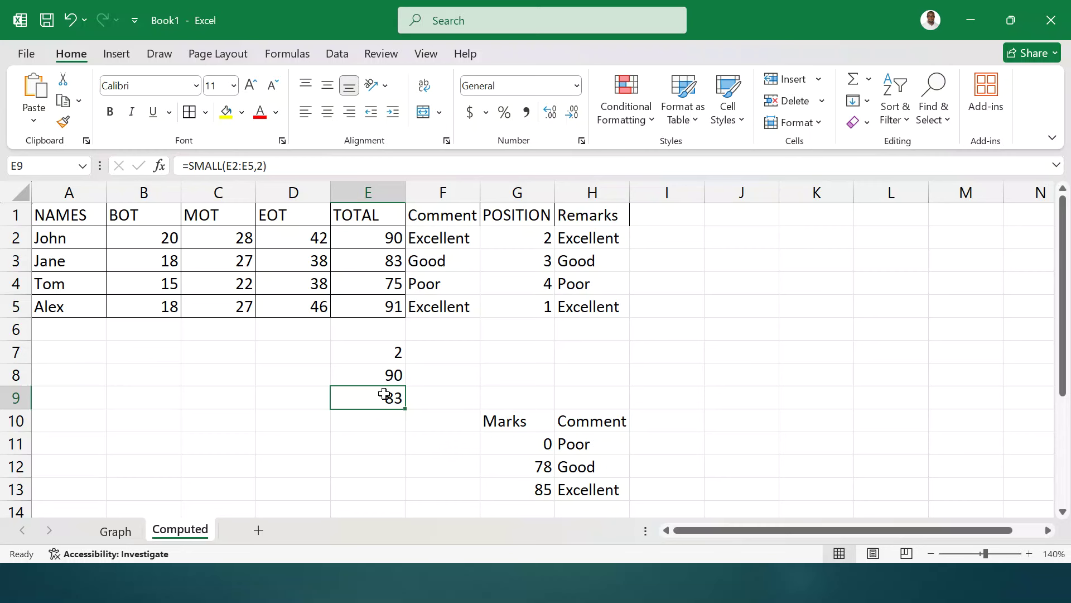
- Type 'COMMENTS' in I1 and autofit column I to the heading
left_click(653, 218)
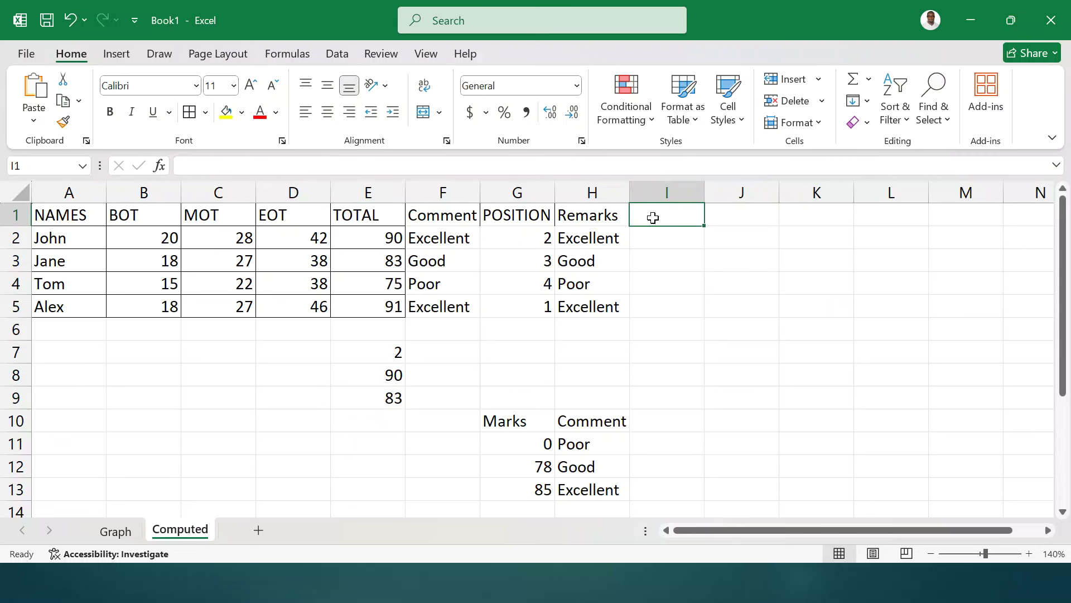
type("C")
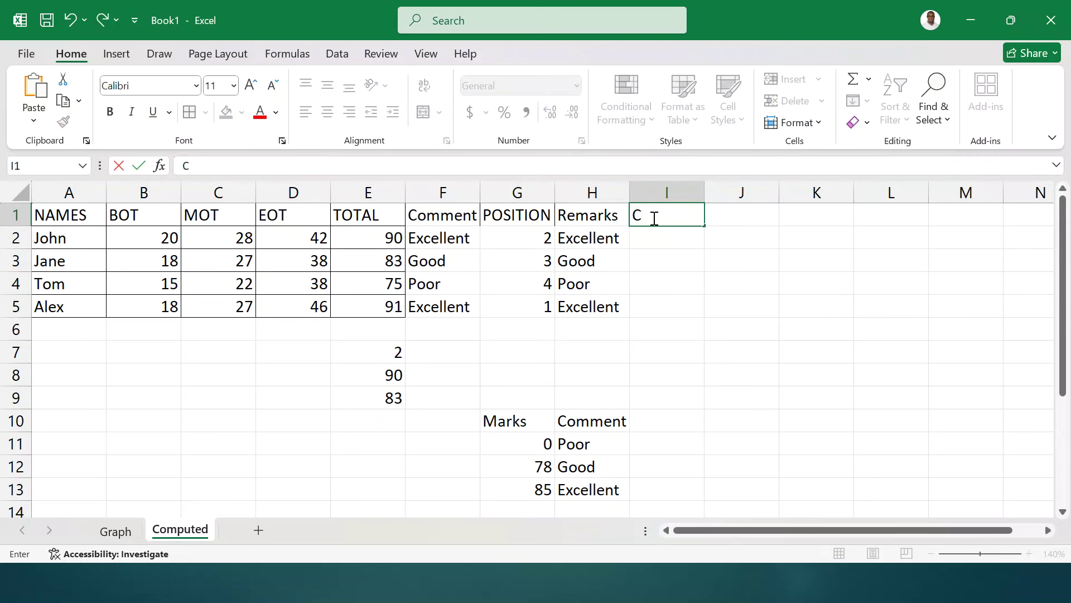
type("OMMENTS")
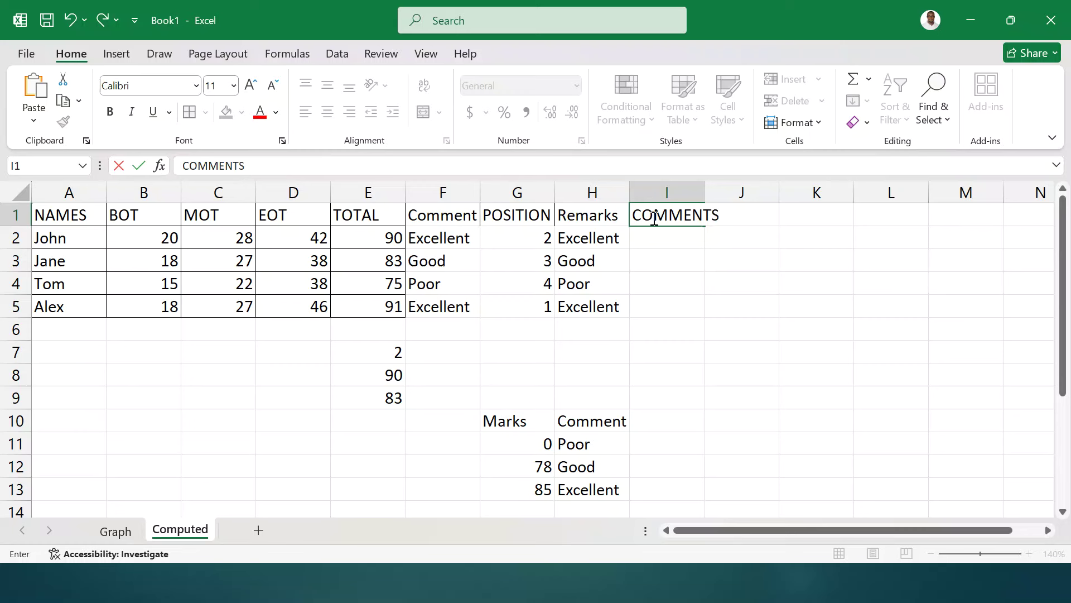
left_click(753, 261)
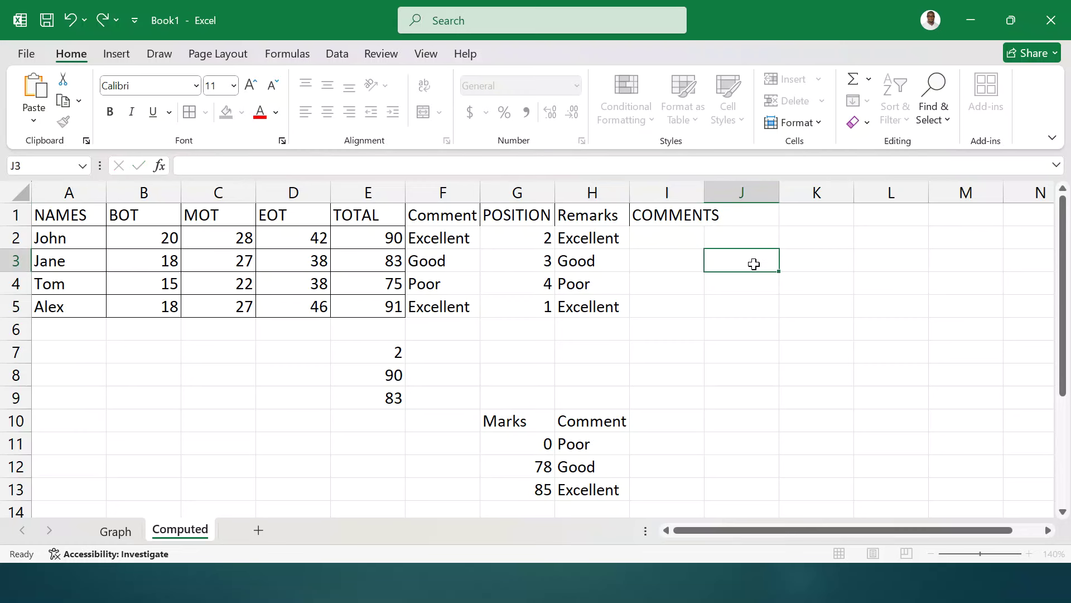
double_click(705, 189)
left_click(674, 243)
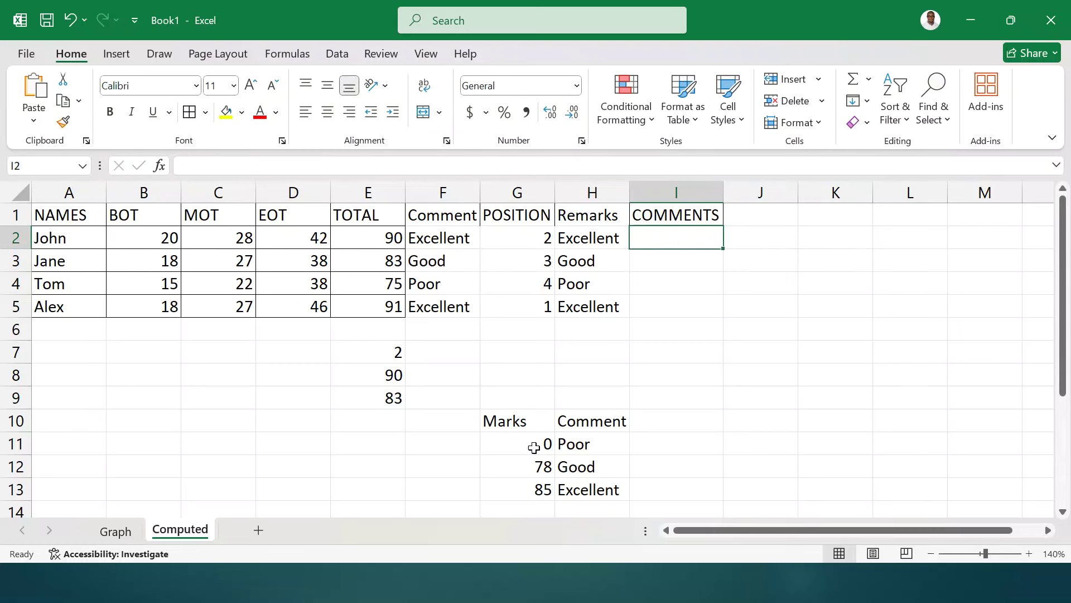
- Copy the G10:H13 lookup table and paste it transposed at J9
left_click_drag(504, 423, 599, 490)
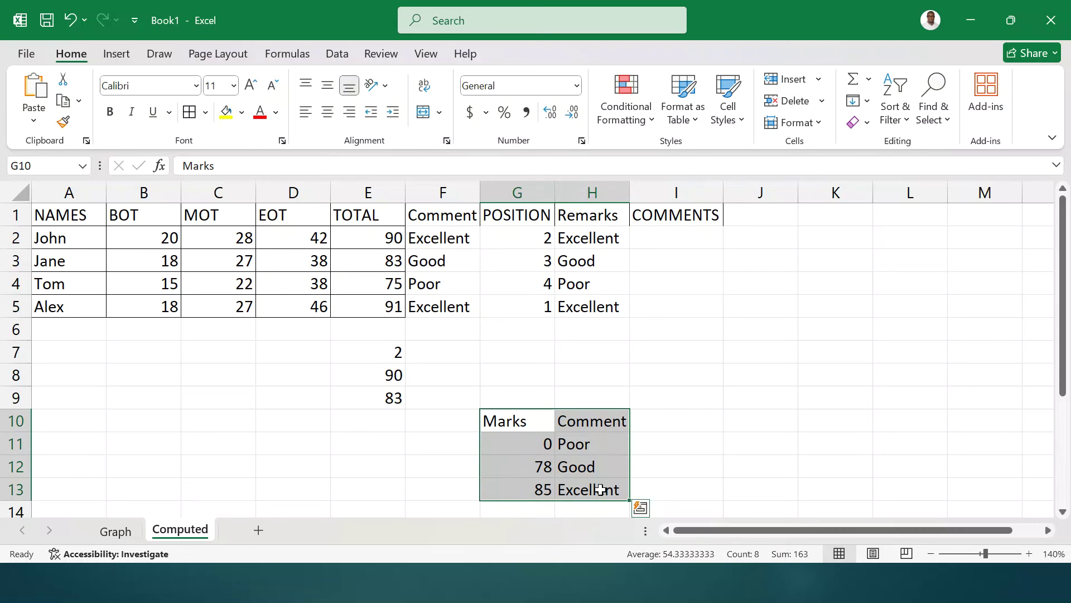
key("ctrl+c")
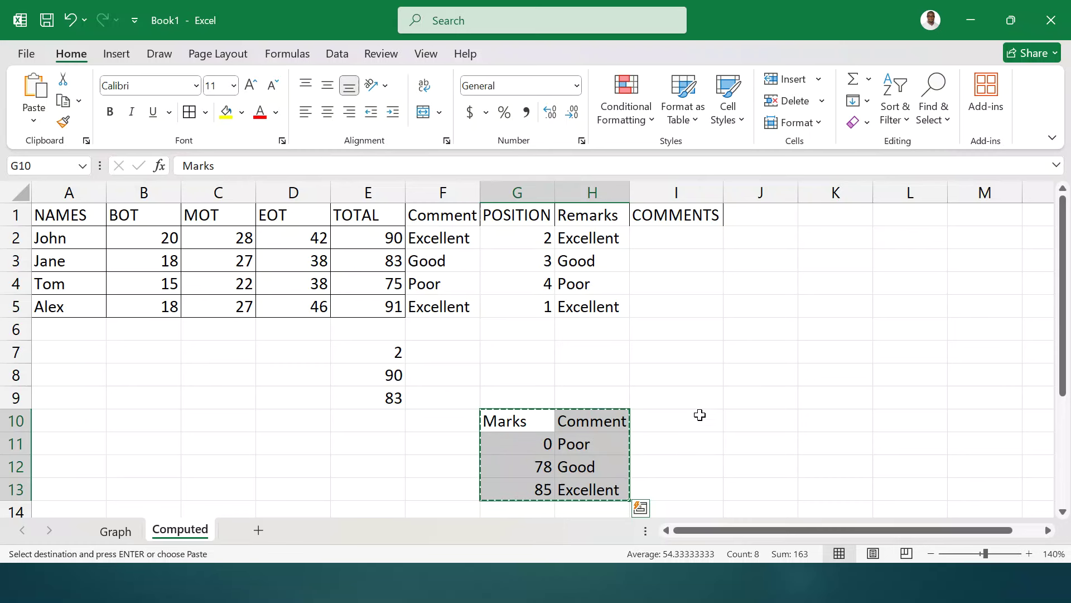
left_click(742, 404)
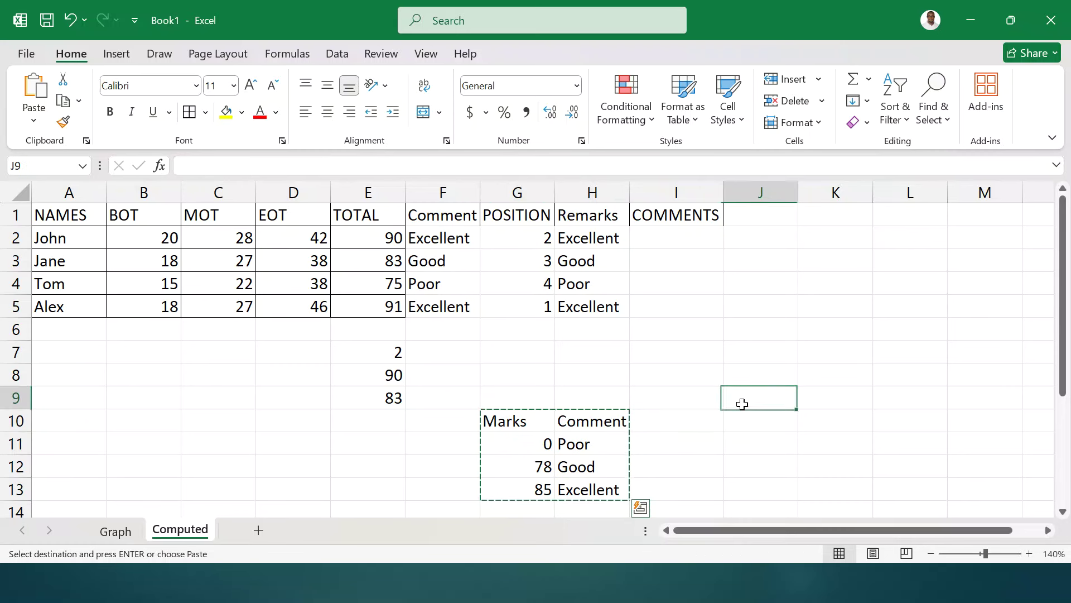
left_click(30, 124)
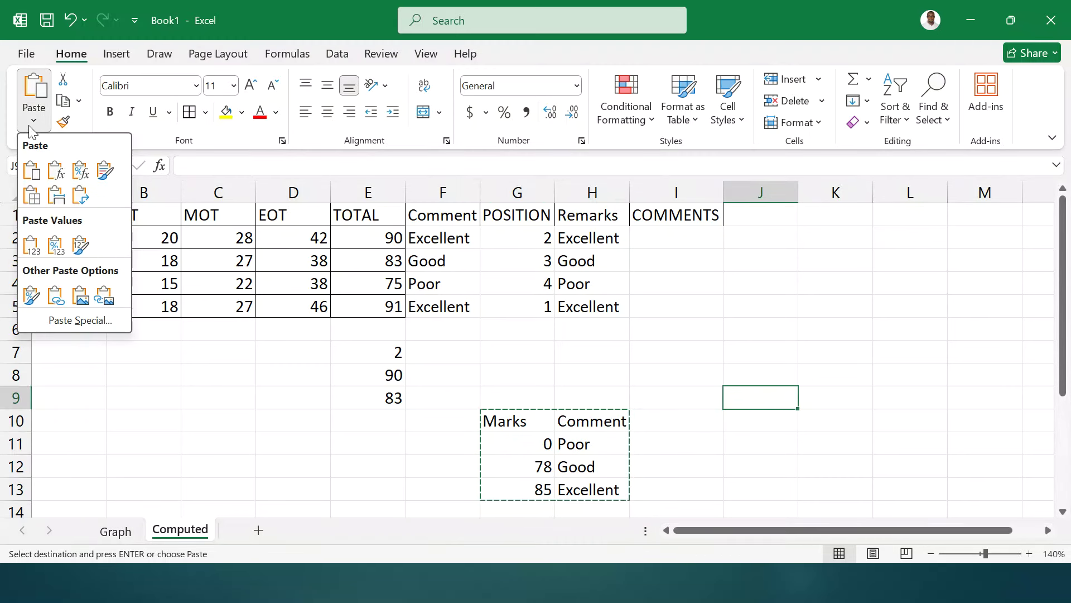
left_click(82, 197)
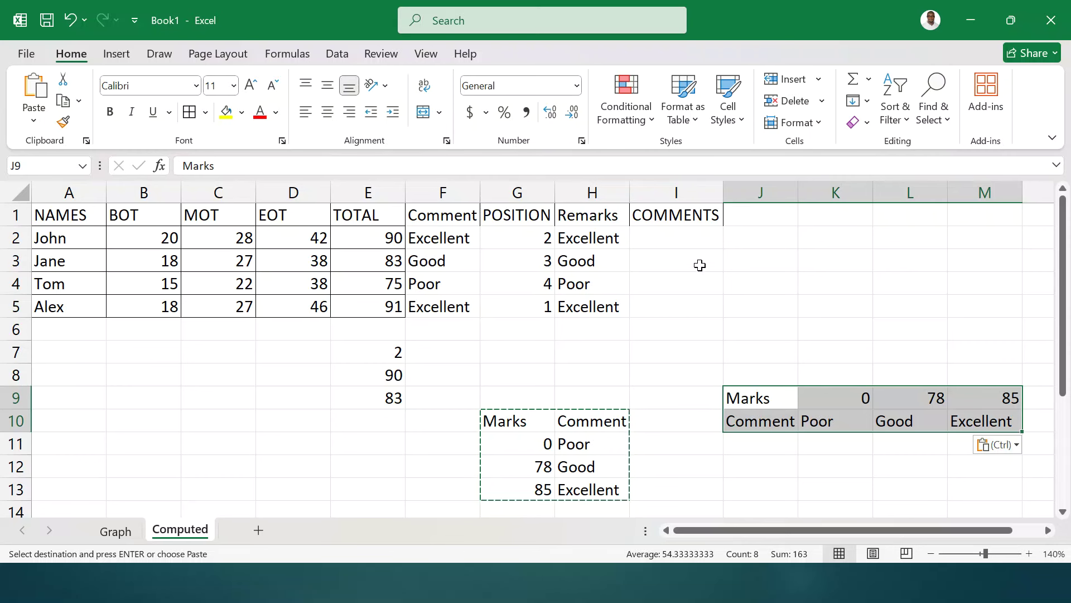
- Enter =HLOOKUP(E2,$K$9:$M$10,2) in I2
left_click(674, 241)
type("=")
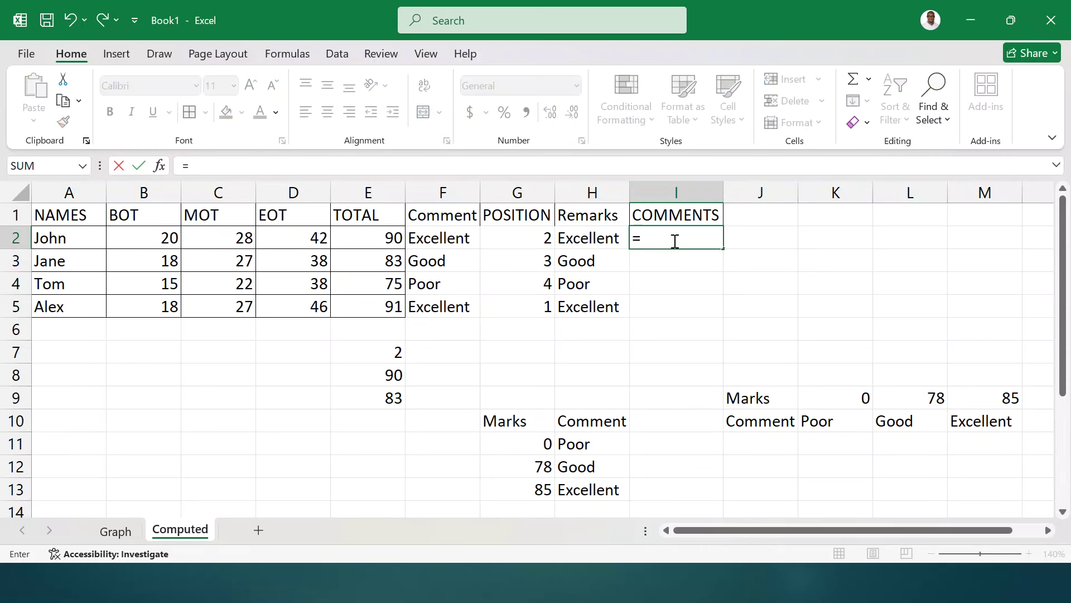
type("HLOOKU")
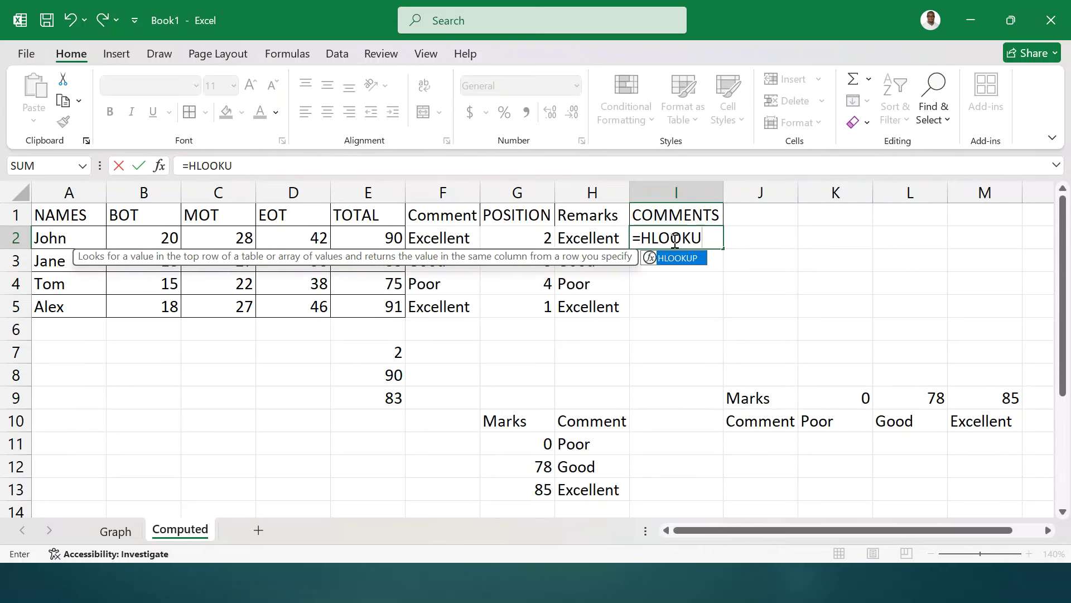
type("P(")
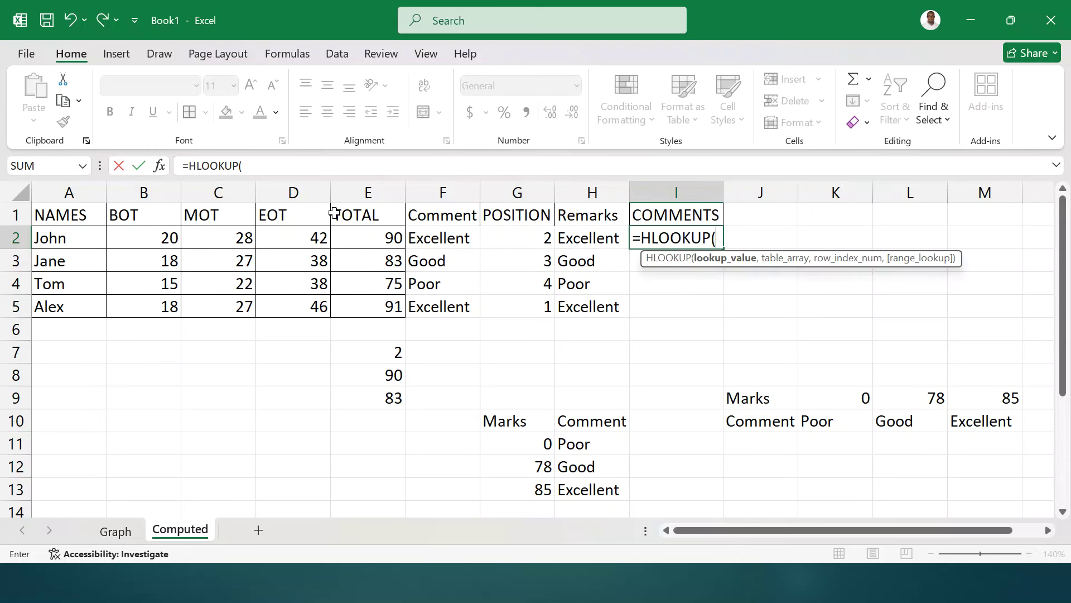
mouse_move(355, 233)
left_mouse_down()
mouse_move(359, 283)
mouse_move(364, 235)
left_mouse_up()
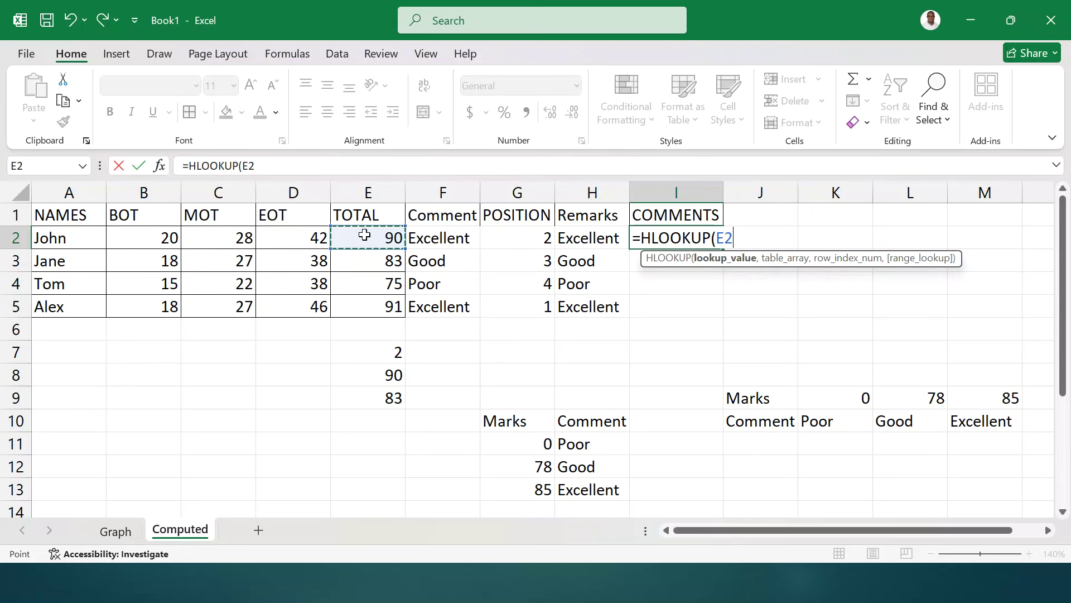
type(",")
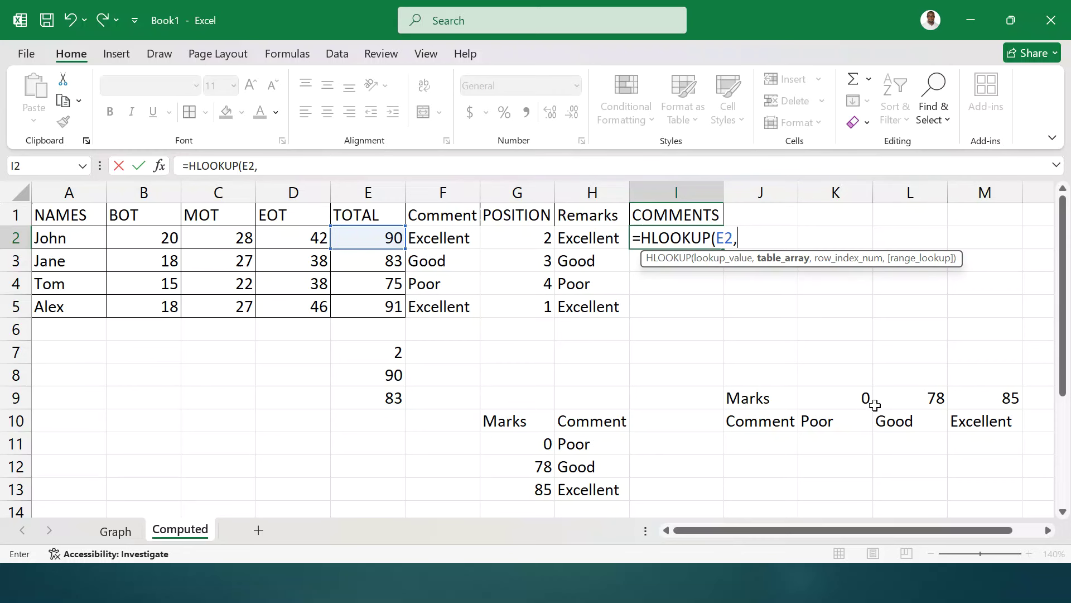
left_click_drag(828, 401, 994, 419)
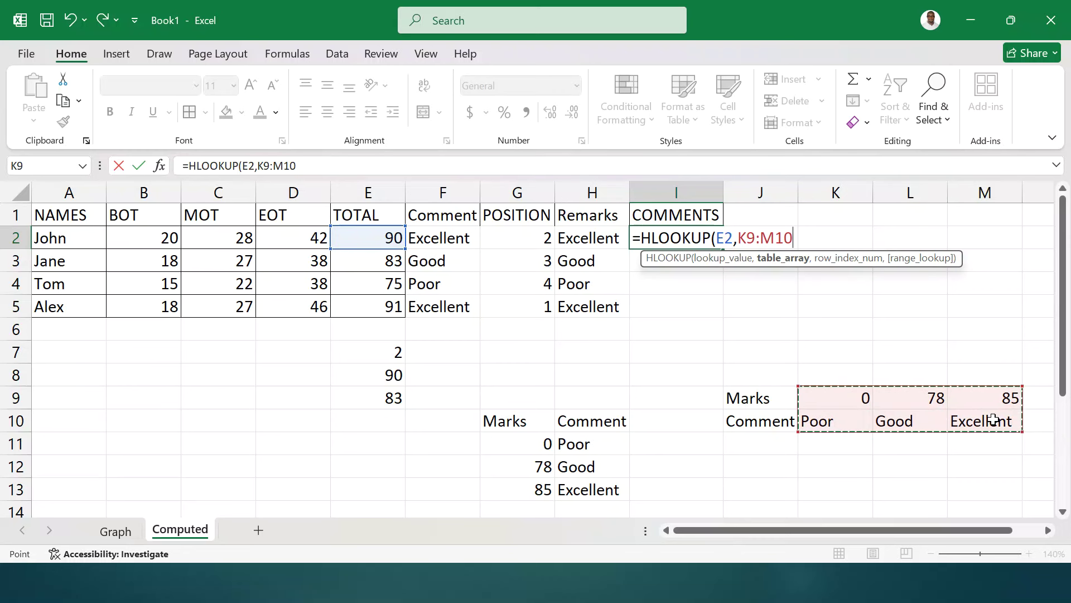
type(",")
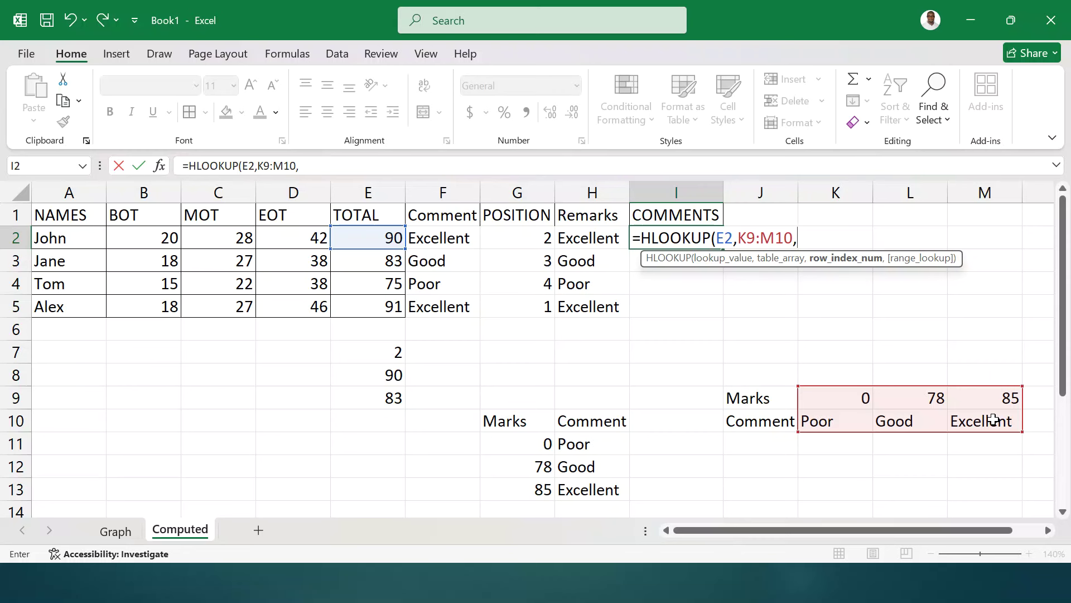
type("2)")
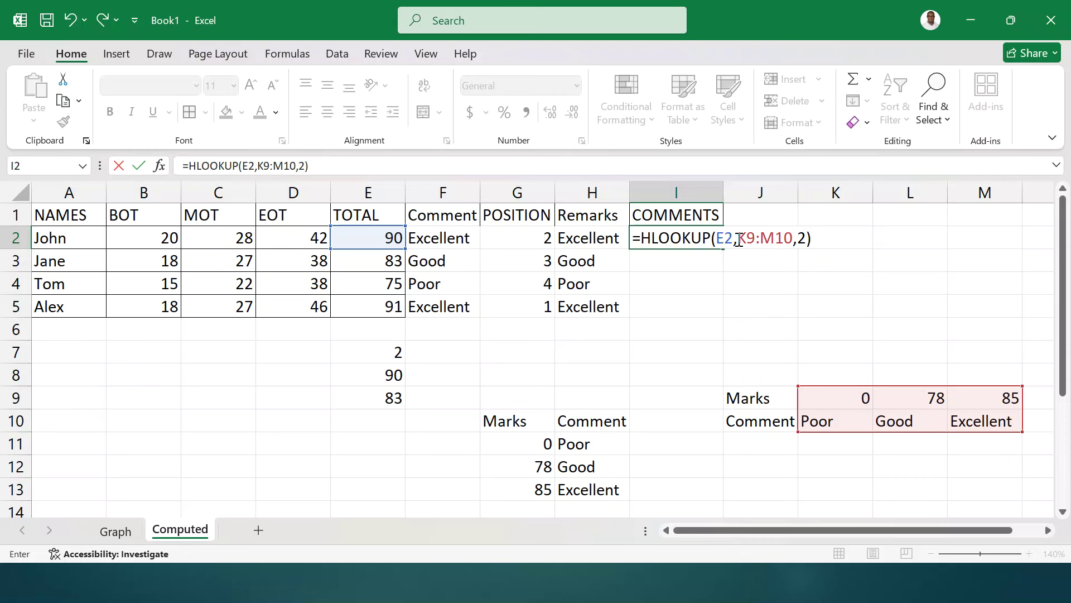
left_click_drag(739, 240, 793, 241)
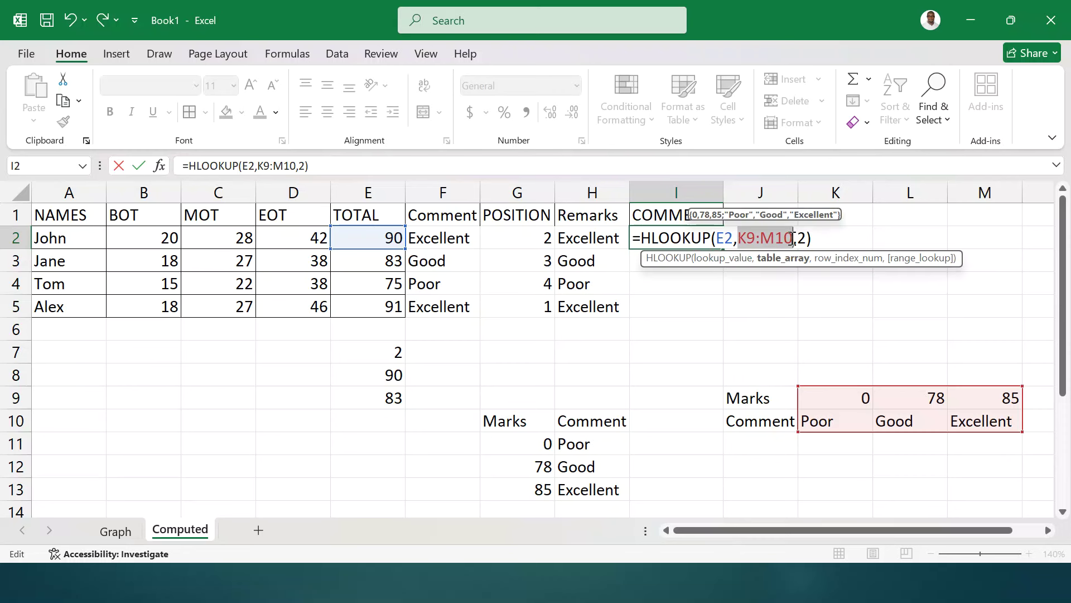
key("F4")
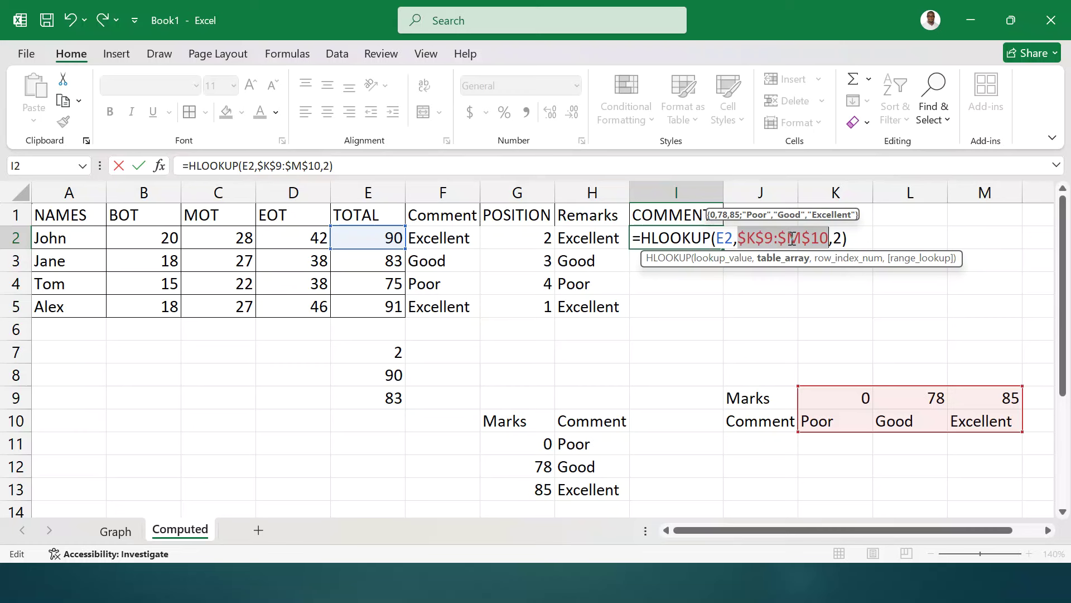
key("Return")
- Fill the HLOOKUP formula down to I5 and select the table A1:I5
left_click(699, 240)
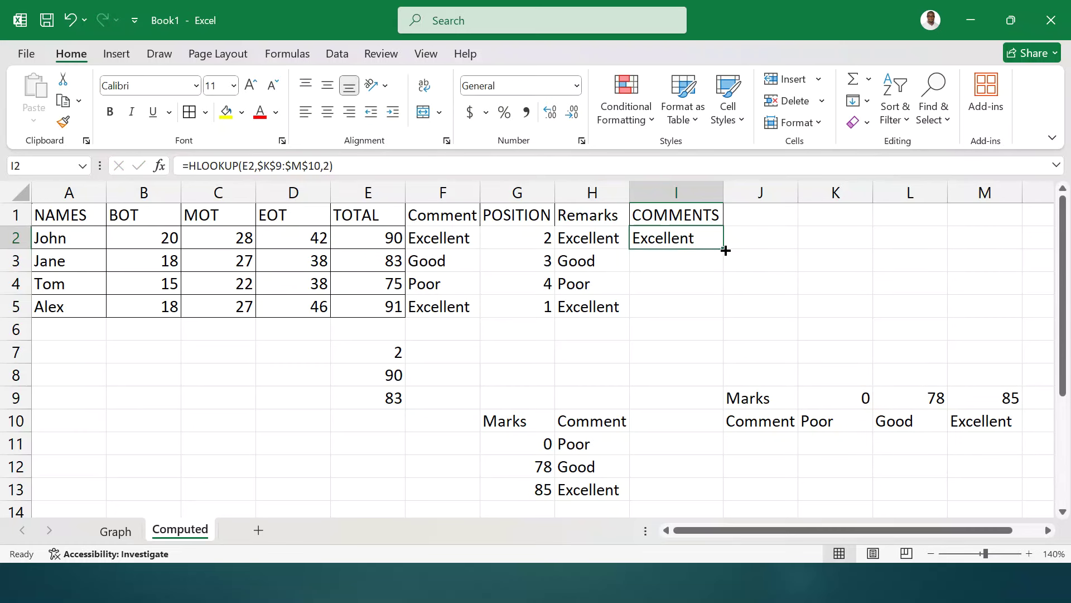
left_click_drag(726, 250, 710, 313)
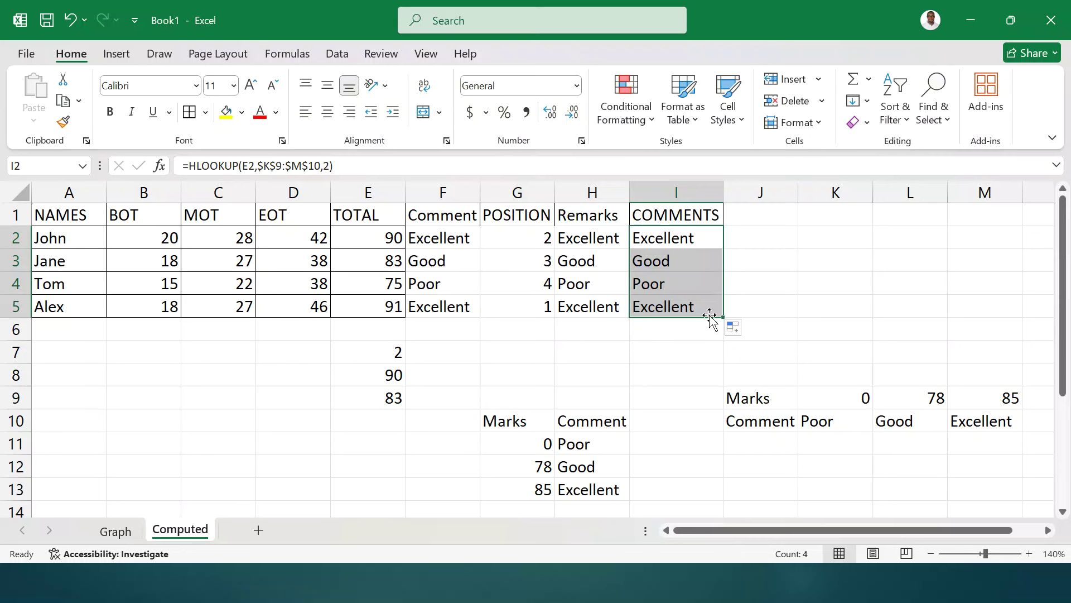
left_click_drag(47, 215, 691, 306)
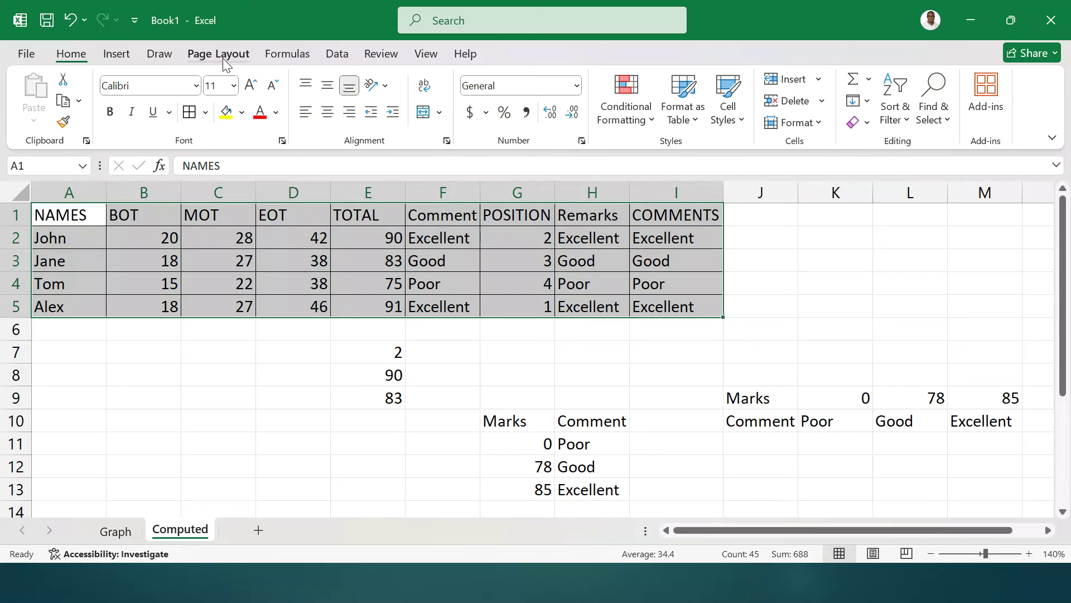
- Set the page orientation to landscape
left_click(218, 53)
left_click(203, 110)
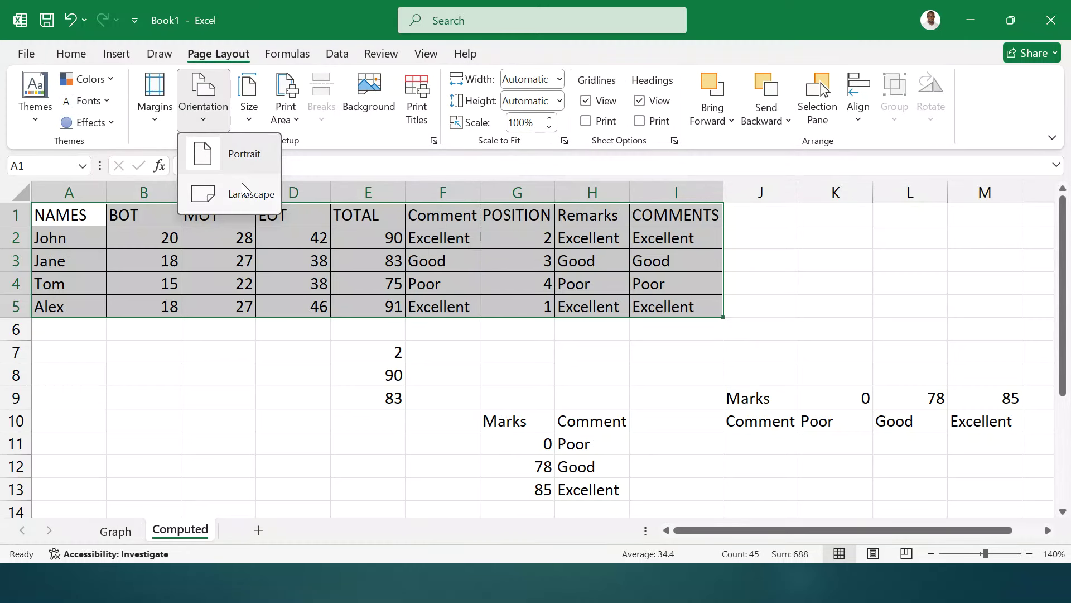
left_click(235, 187)
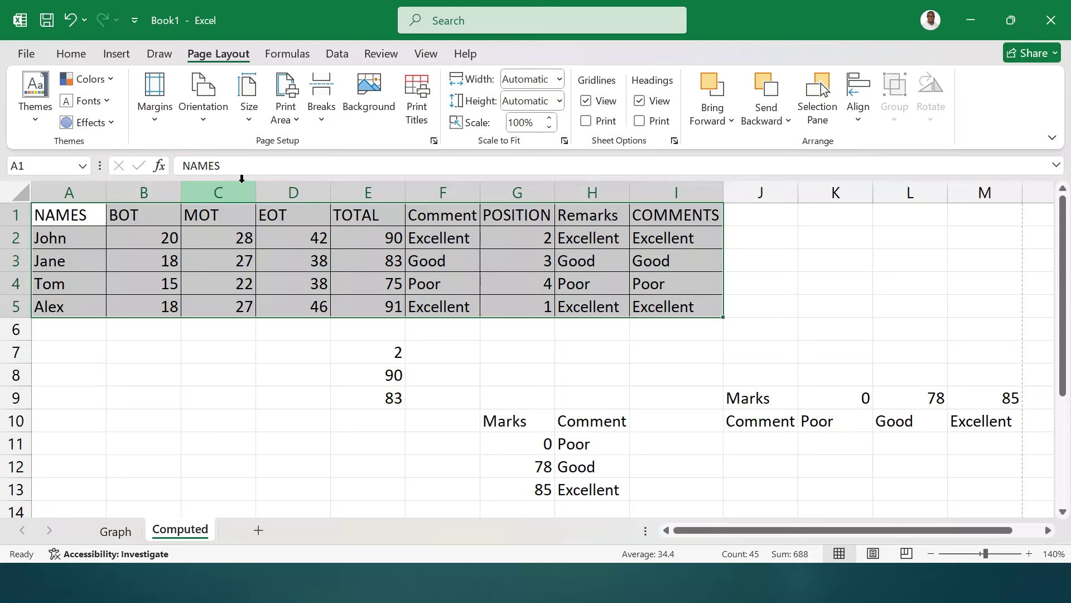
left_click(564, 352)
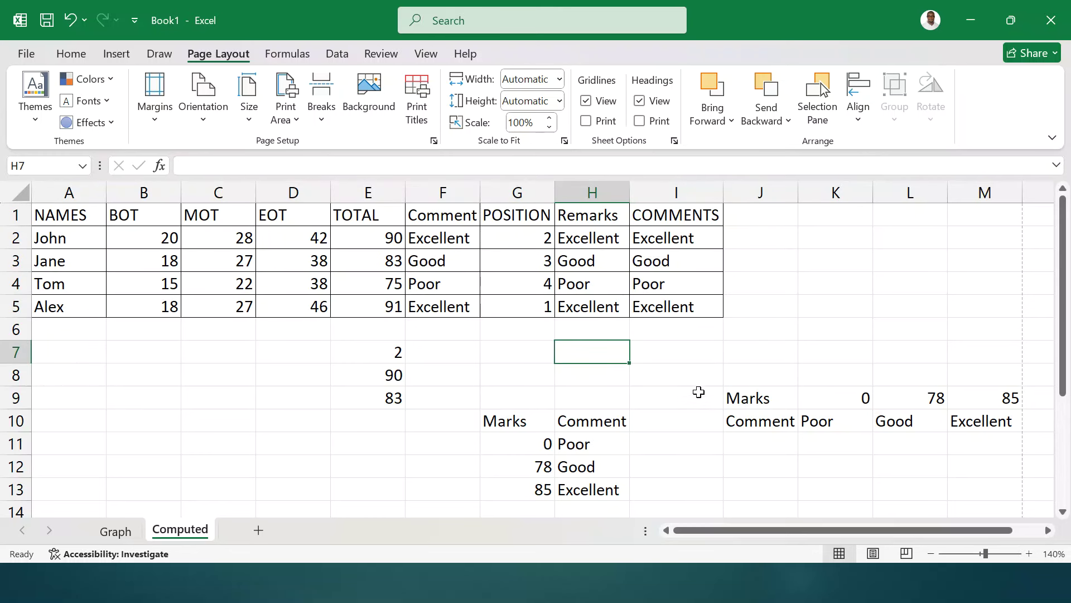
left_click(666, 349)
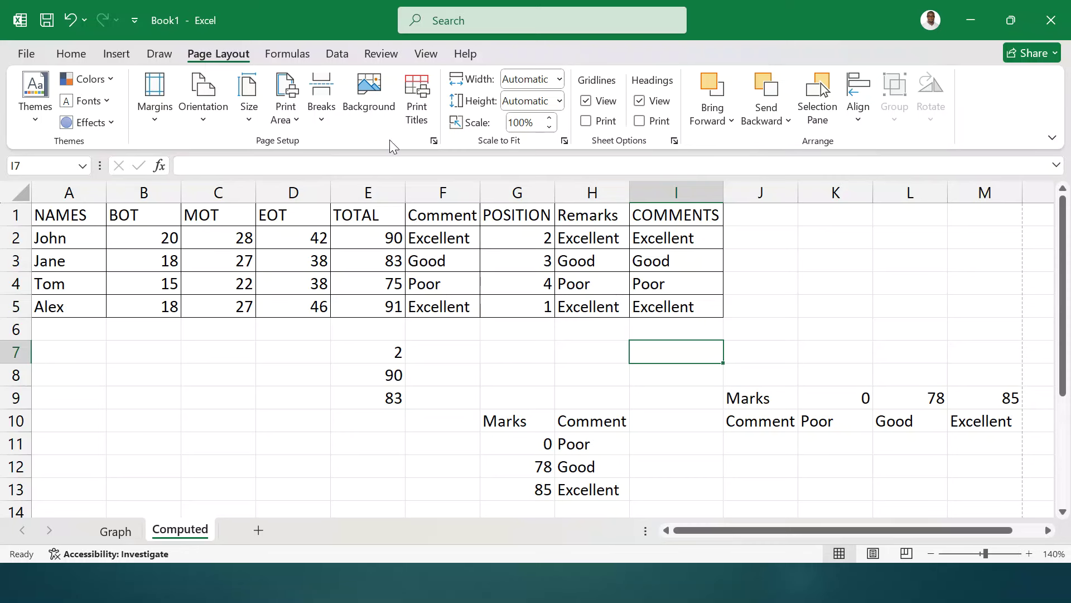
- In Page Setup, fit to 1 page wide by 1 tall on A4 paper
left_click(433, 142)
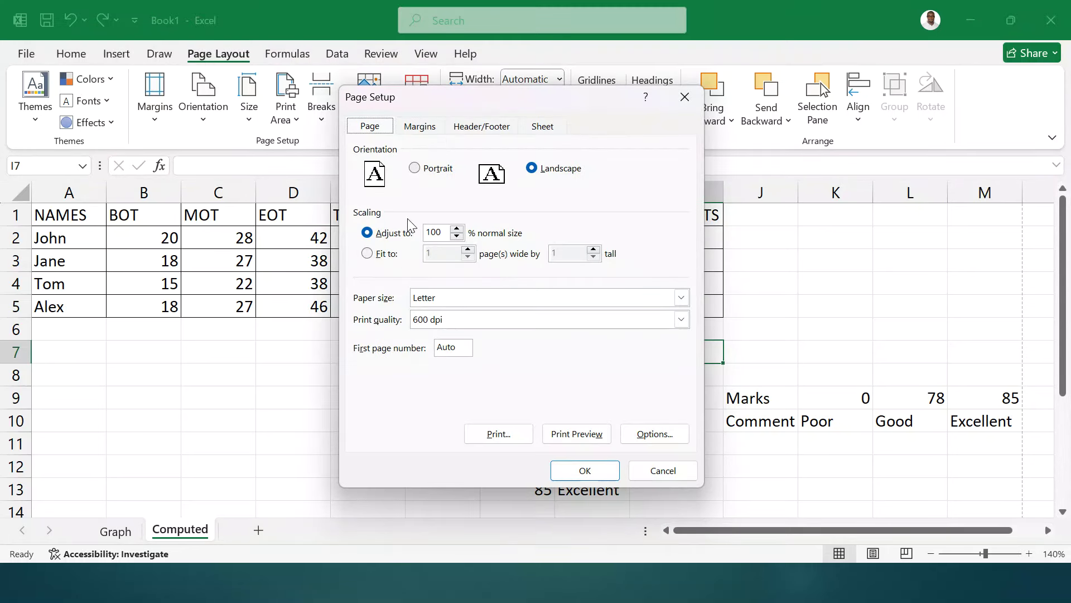
left_click(385, 254)
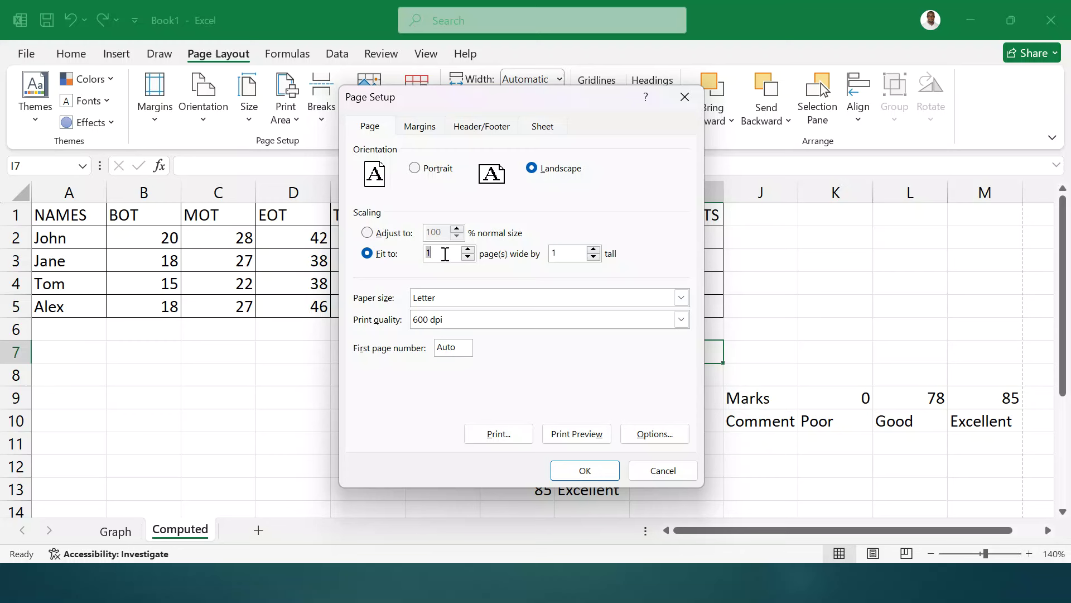
left_click(445, 253)
left_click(447, 297)
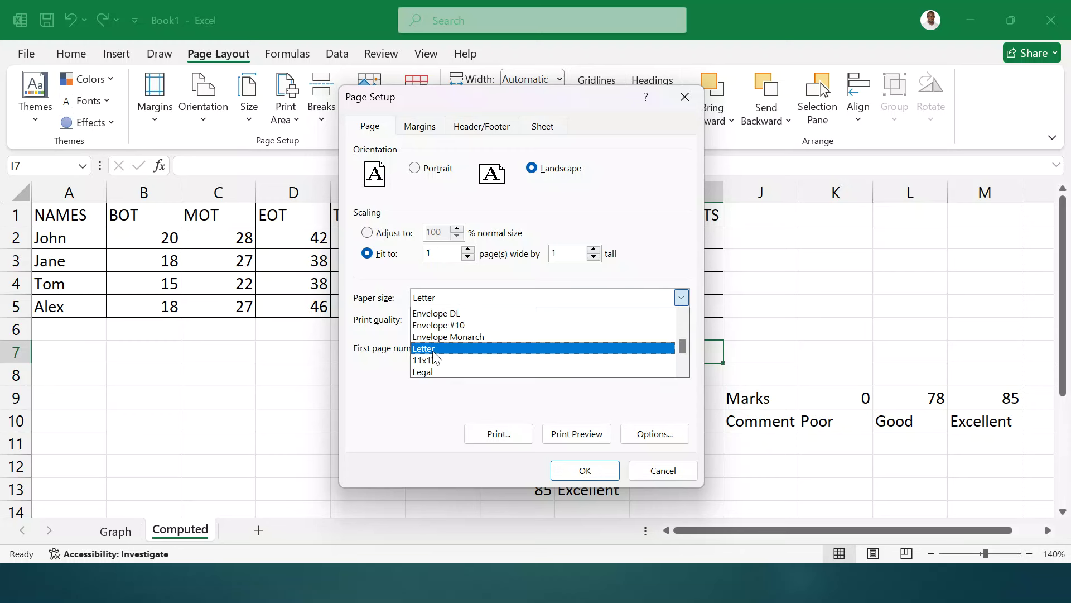
left_click_drag(682, 349, 684, 318)
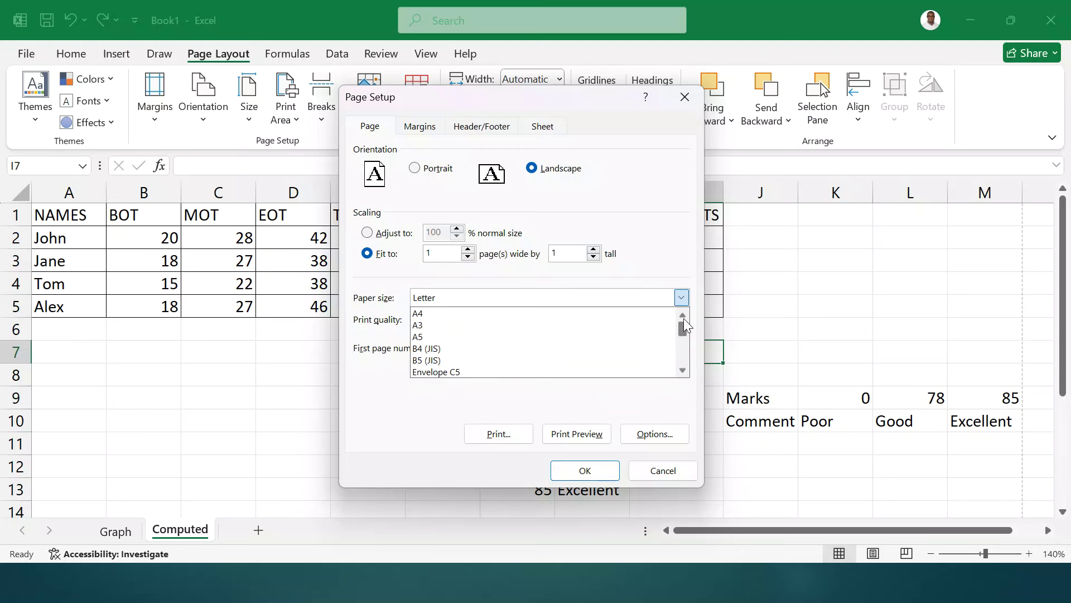
left_click(505, 313)
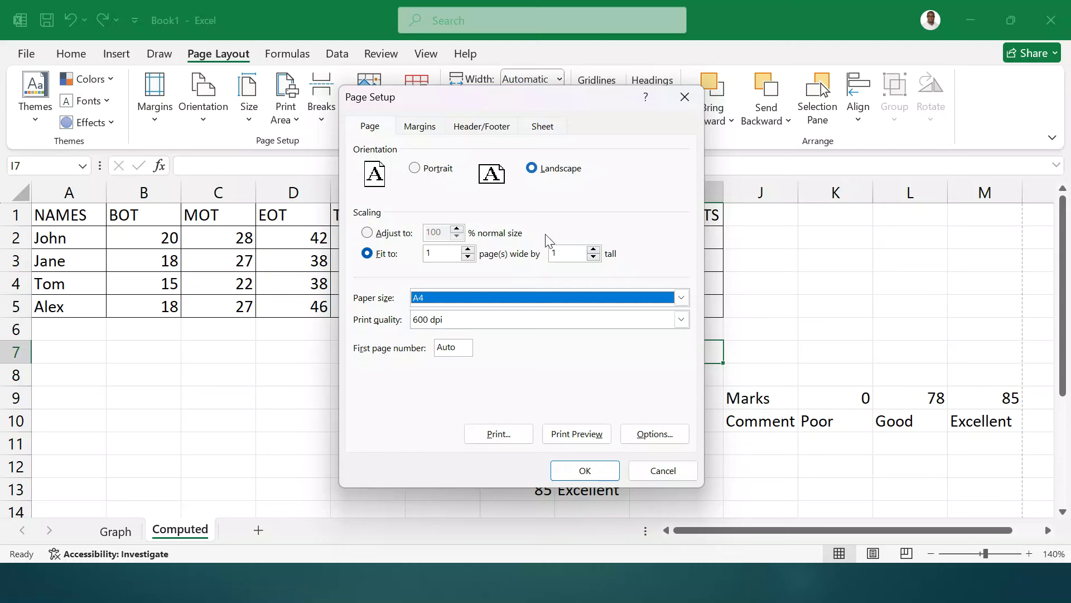
left_click(584, 470)
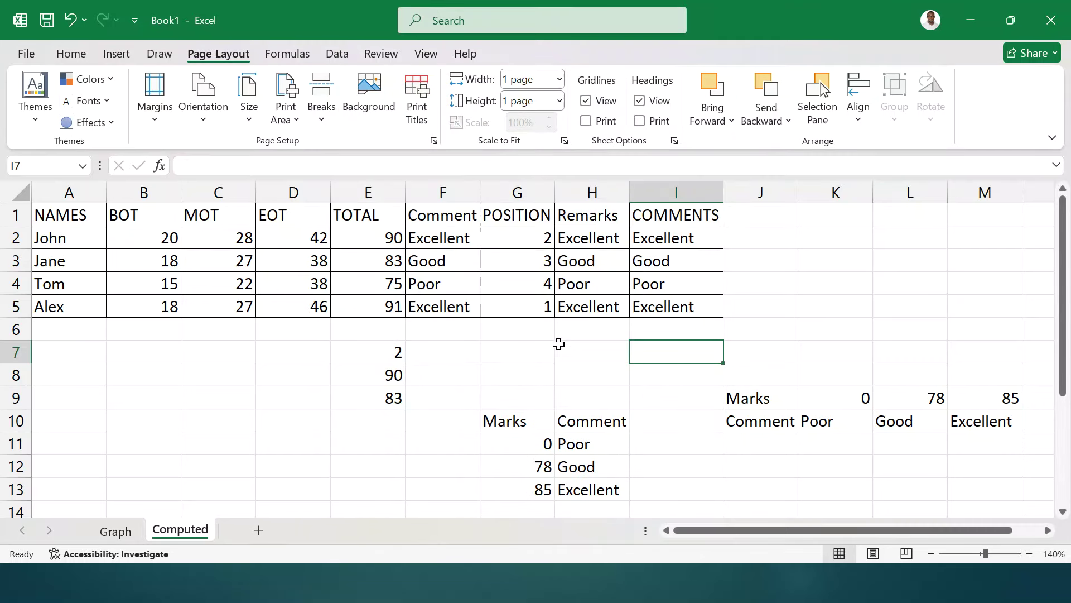
left_click(653, 413)
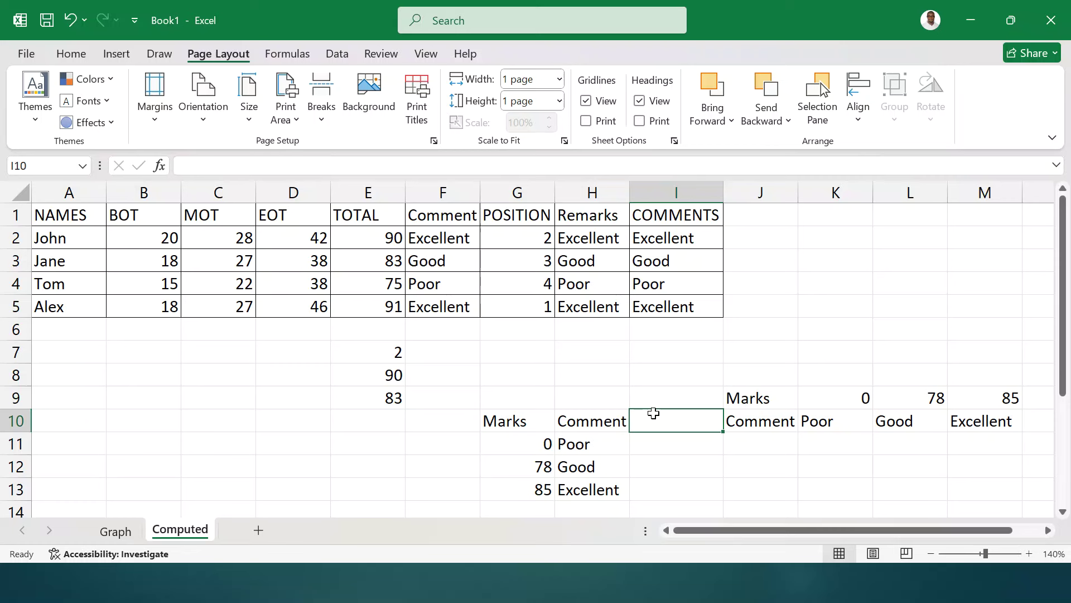
- Rotate the MOT and EOT headers in C1:D1 to -45 degrees
left_click(71, 54)
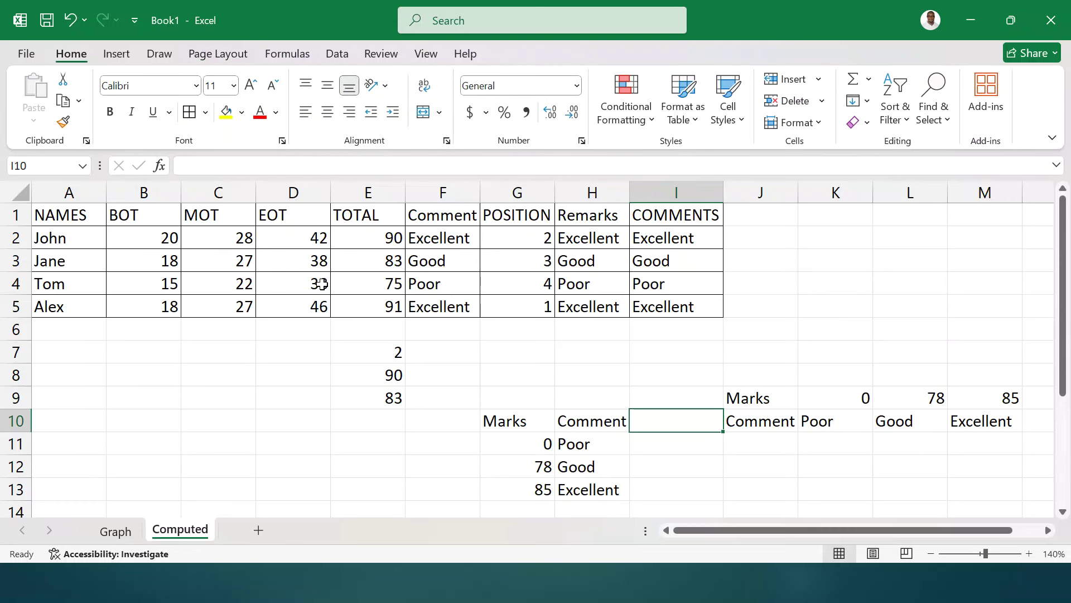
left_click_drag(186, 217, 300, 220)
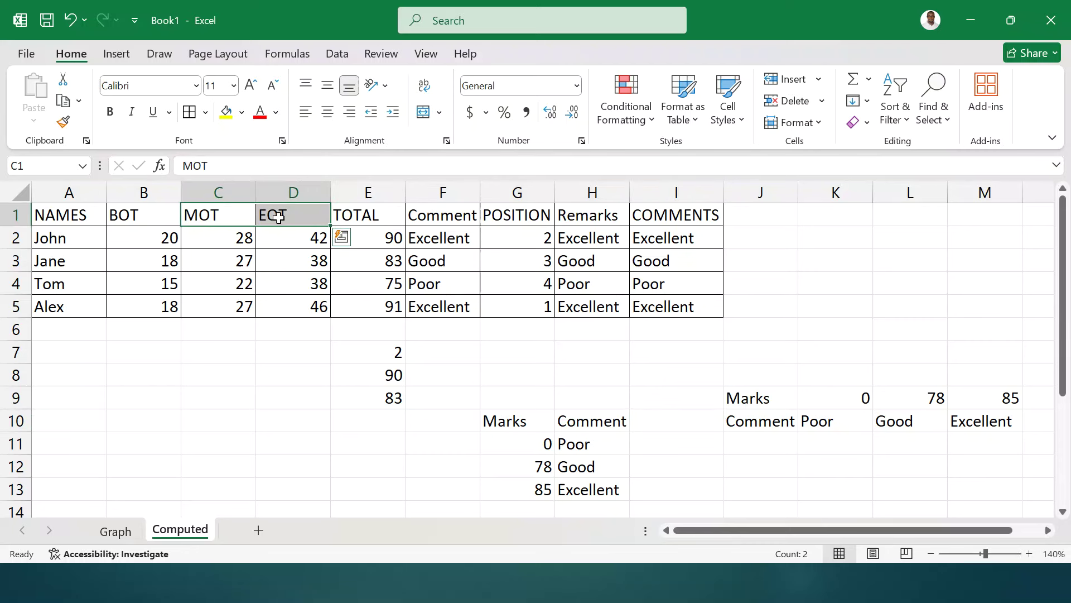
right_click(278, 217)
left_click(357, 494)
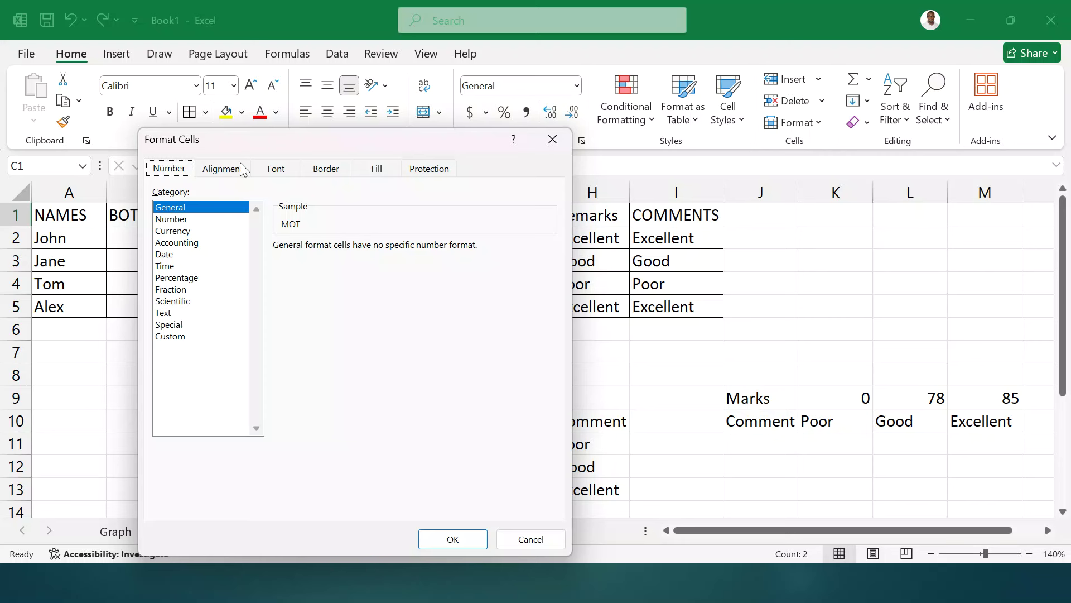
left_click(242, 169)
left_click(491, 316)
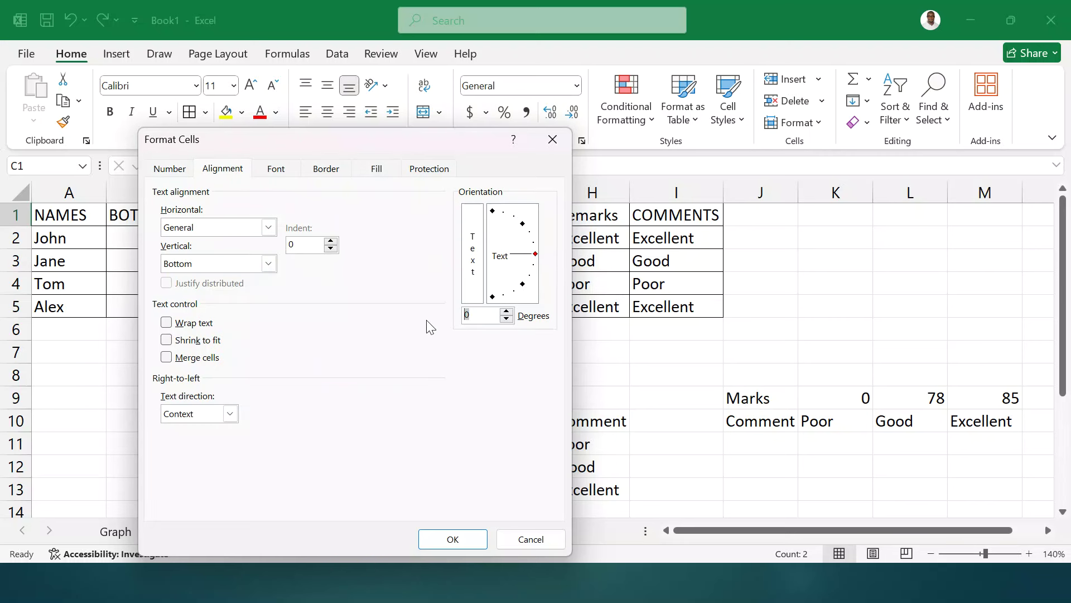
type("-45")
left_click(440, 539)
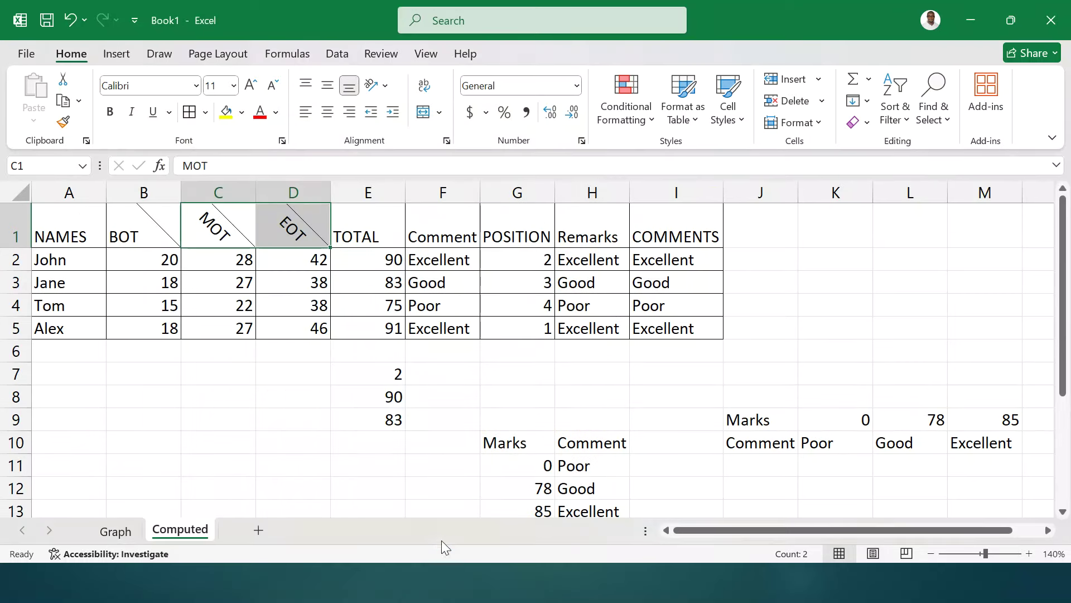
left_click(265, 329)
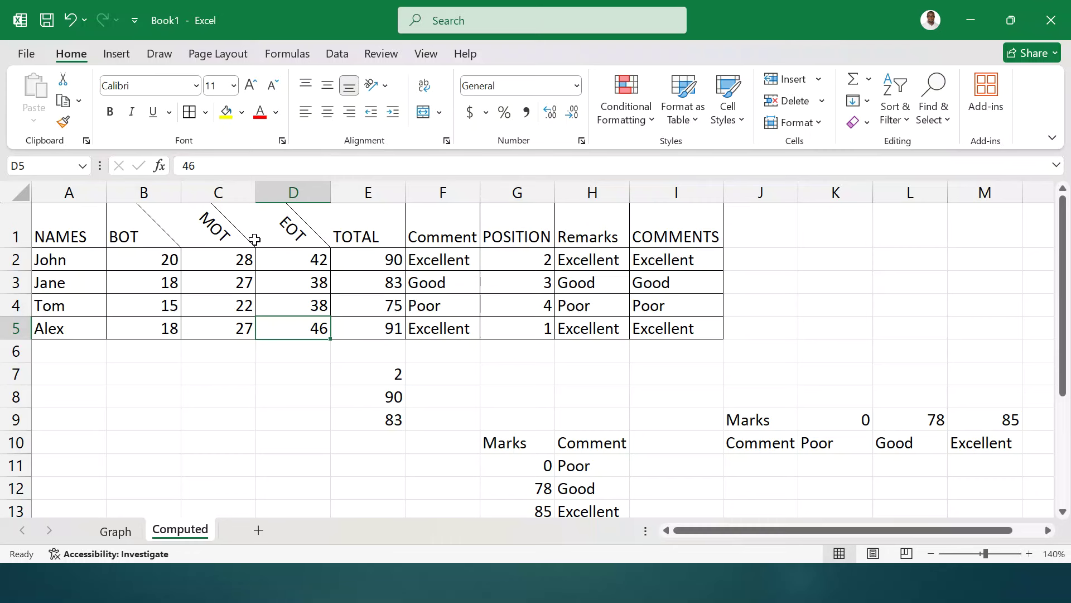
- Cancel the save and advance the slideshow to the databases and word processing slide
key("ctrl+s")
left_click(672, 385)
left_click(655, 589)
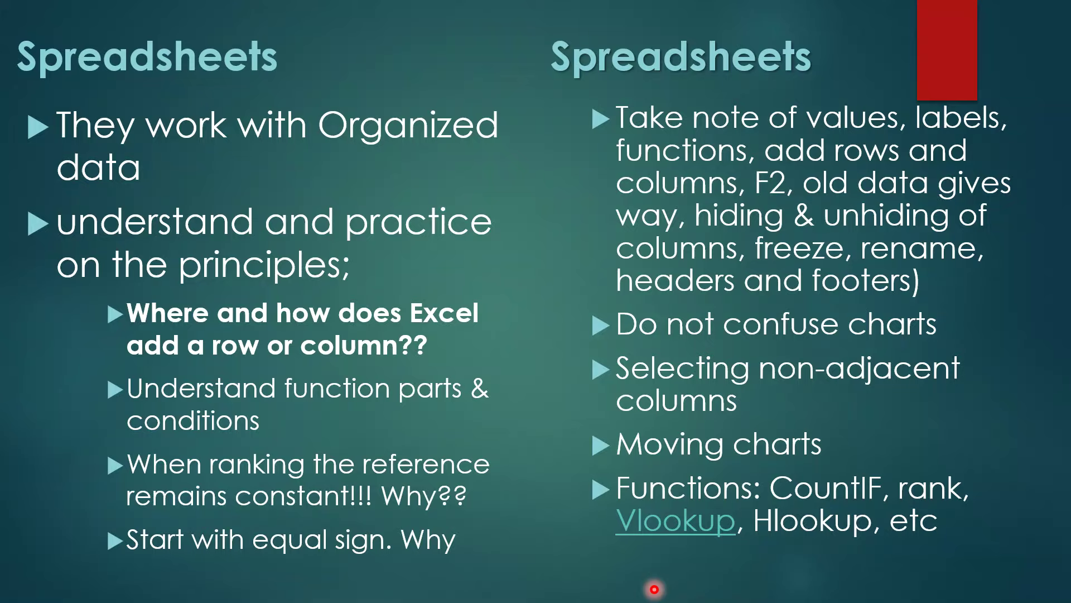
left_click(510, 420)
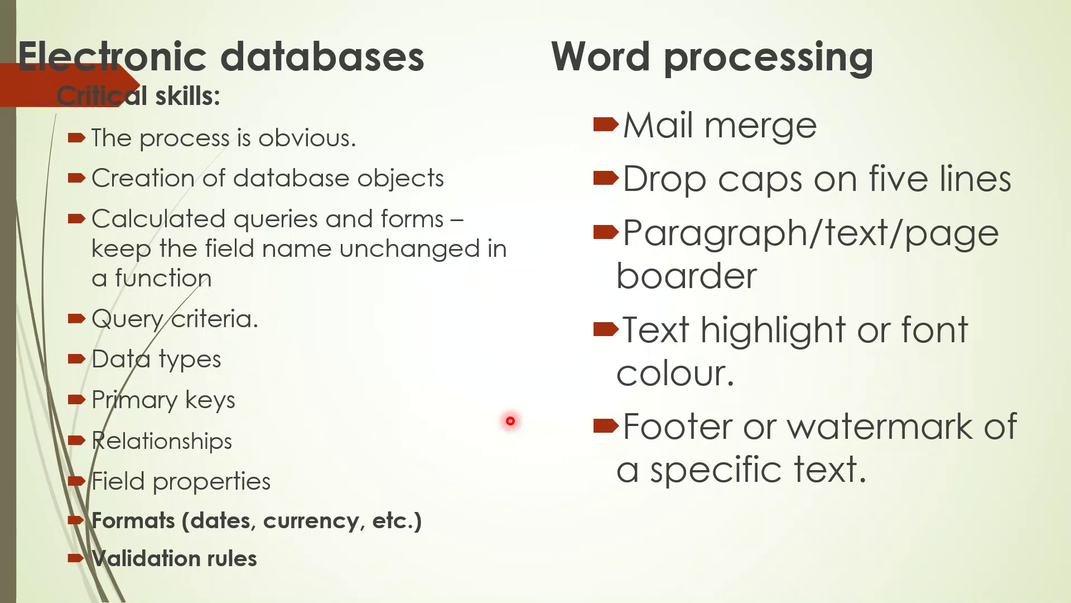
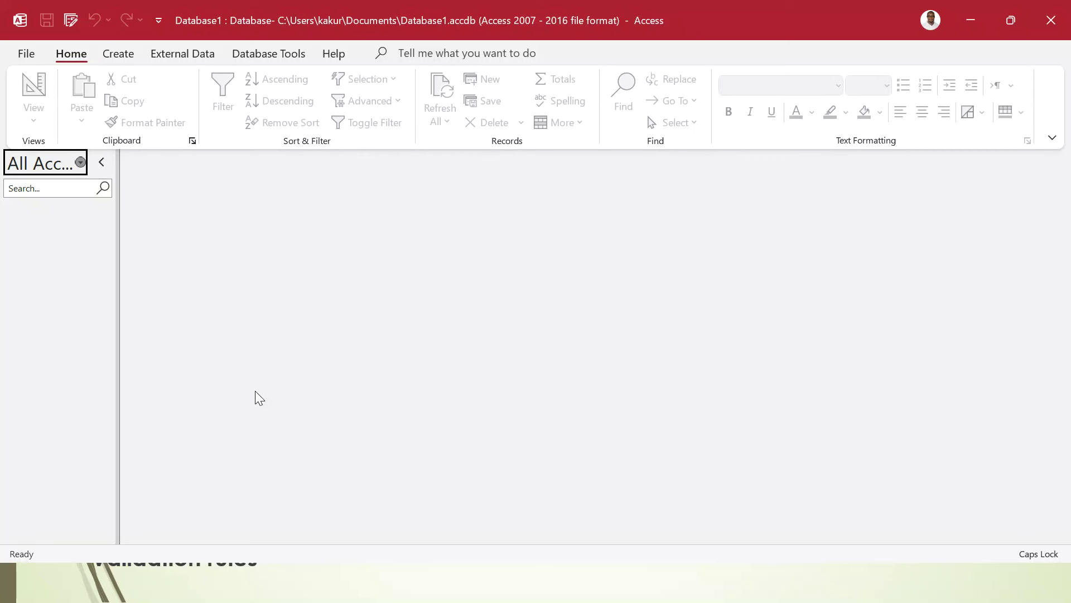
- Start an Excel import from External Data > New Data Source > From File
left_click(189, 56)
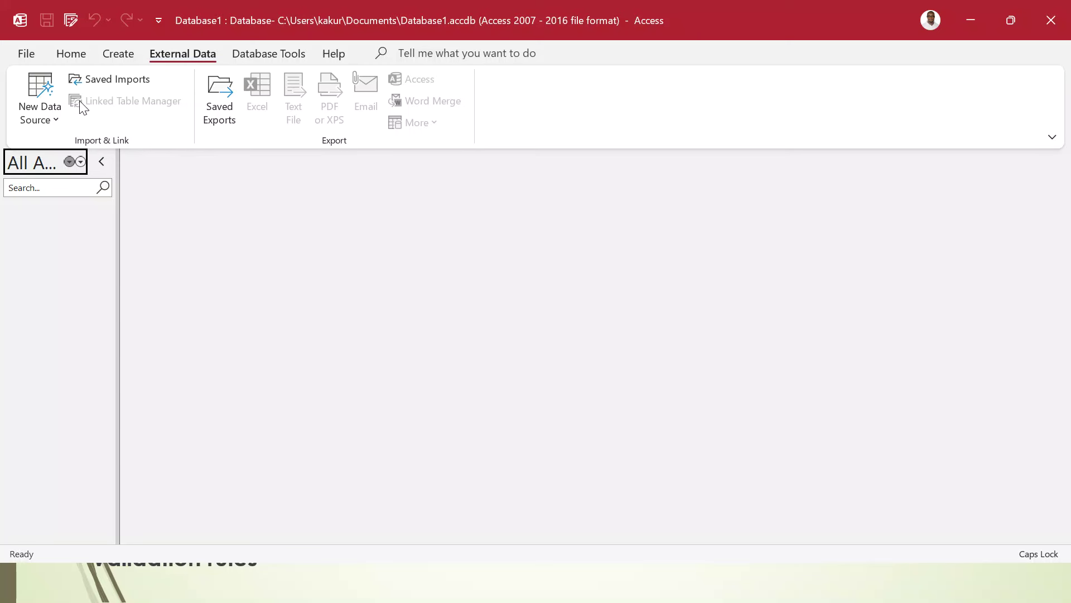
left_click(51, 123)
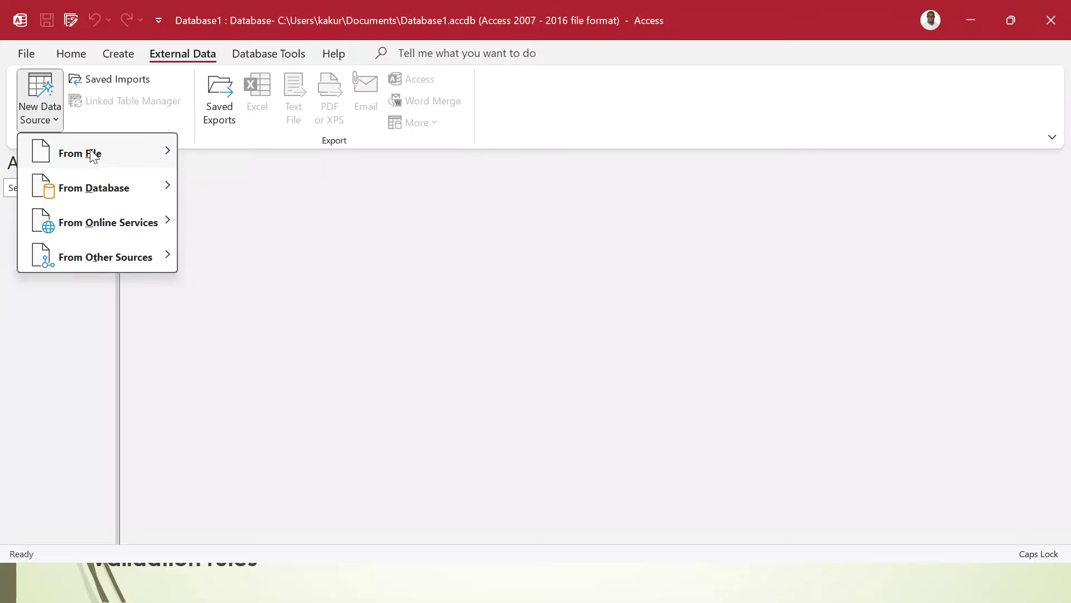
mouse_move(96, 154)
left_click(235, 151)
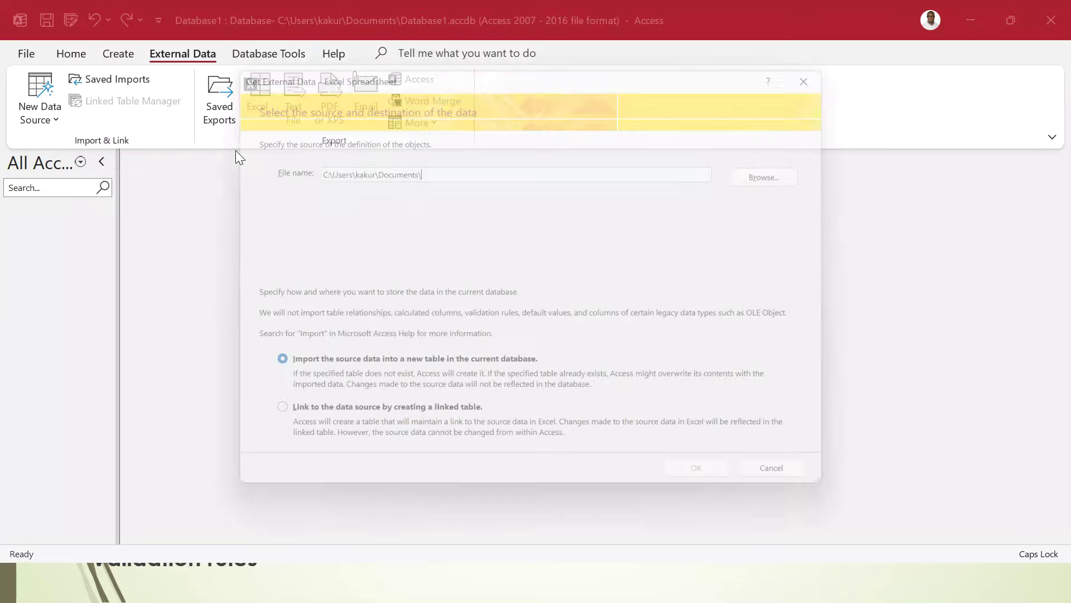
- Select Savings.xlsx from Desktop > Conerstone ICT Papers 2024 as the source file
left_click(799, 172)
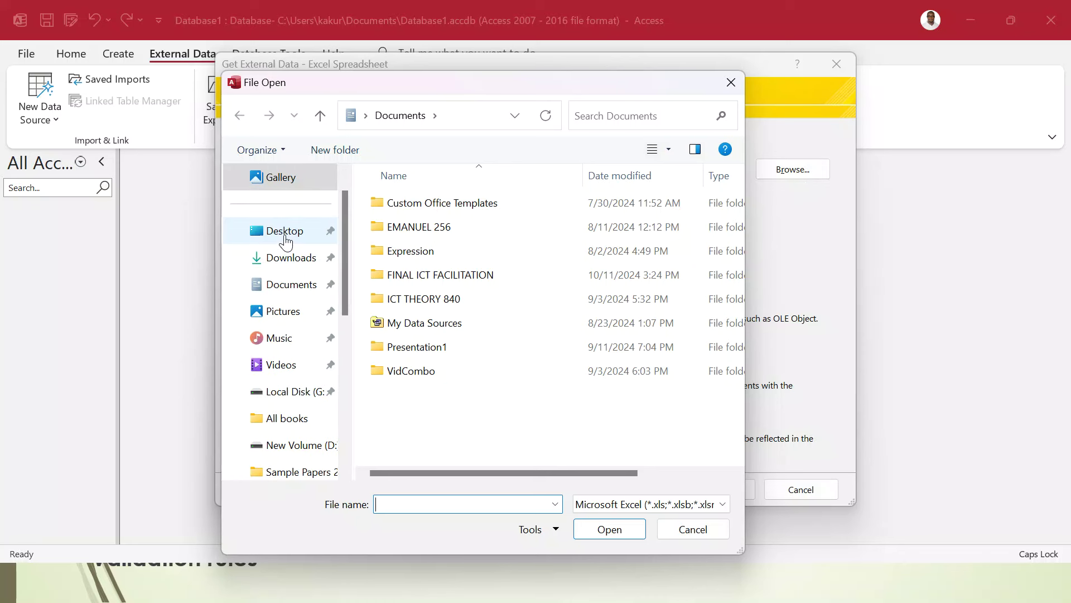
left_click(284, 232)
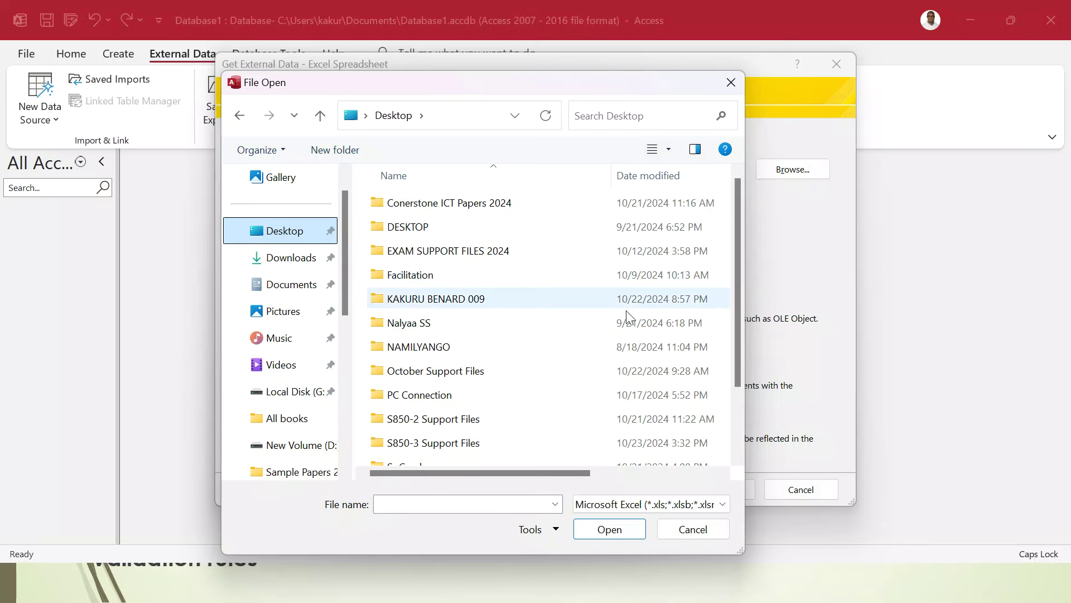
double_click(483, 202)
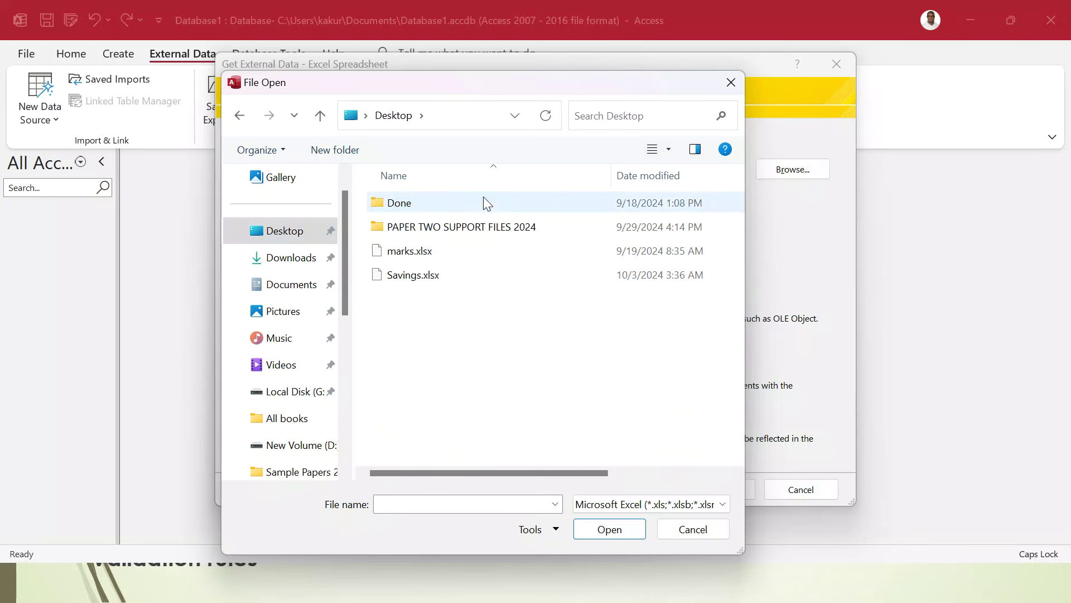
double_click(419, 276)
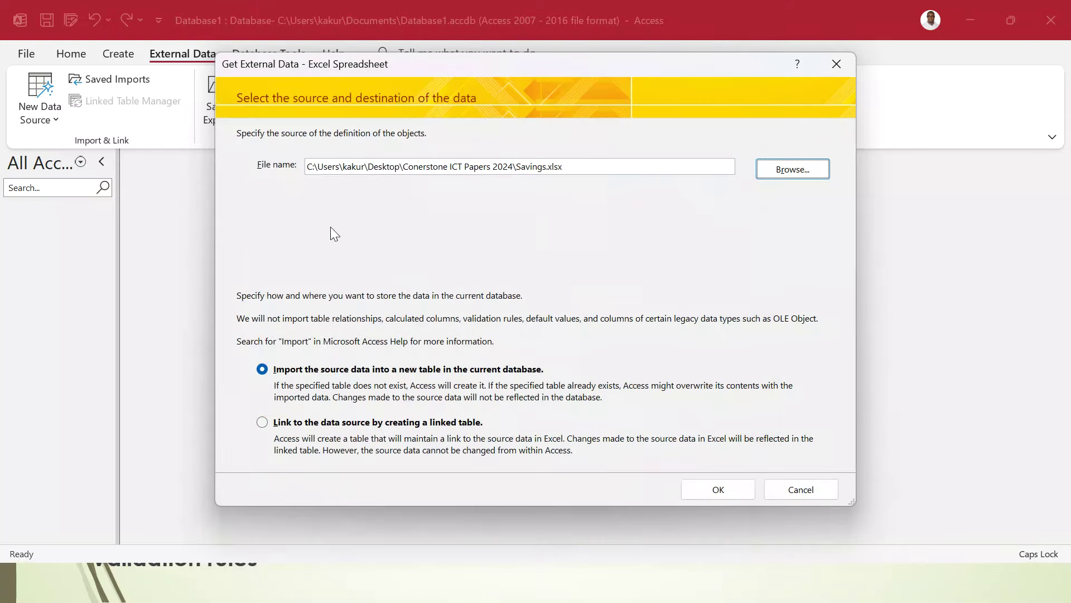
- Keep the first-row column headings and choose Member ID as the primary key
left_click(719, 489)
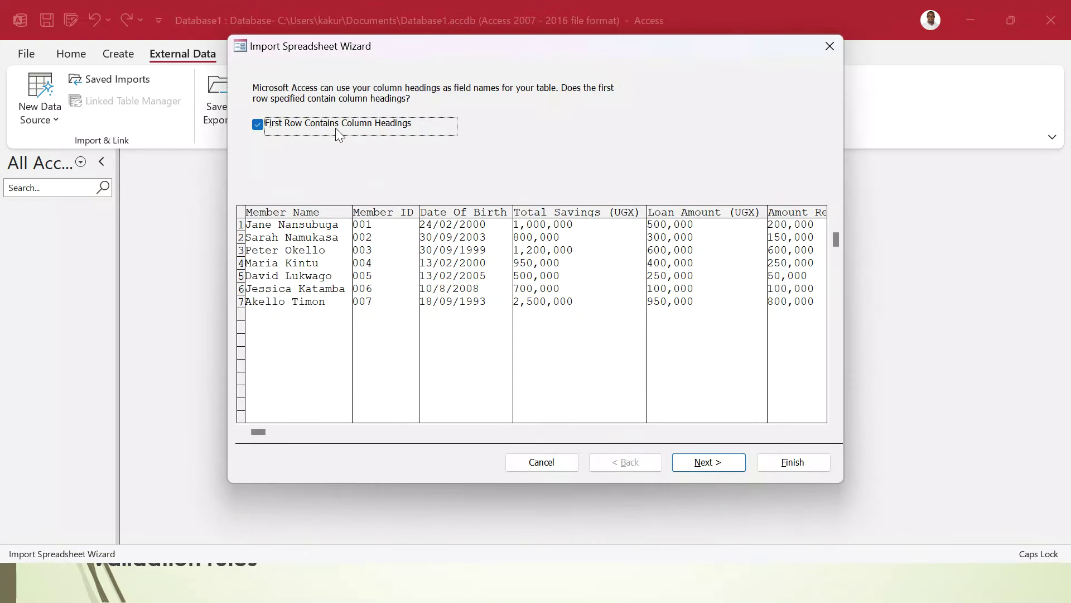
left_click(707, 463)
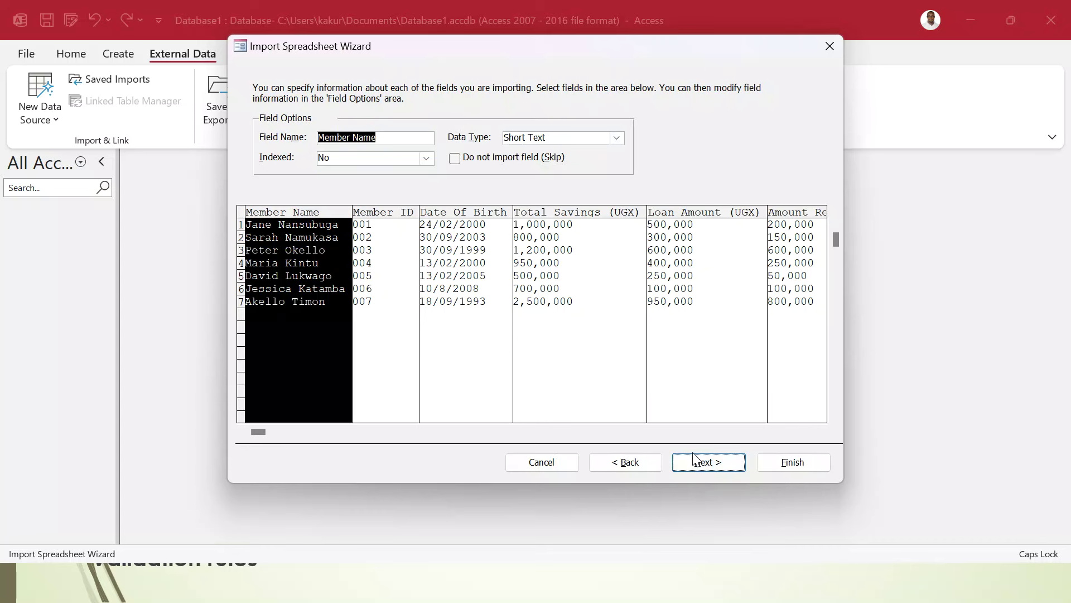
left_click(708, 467)
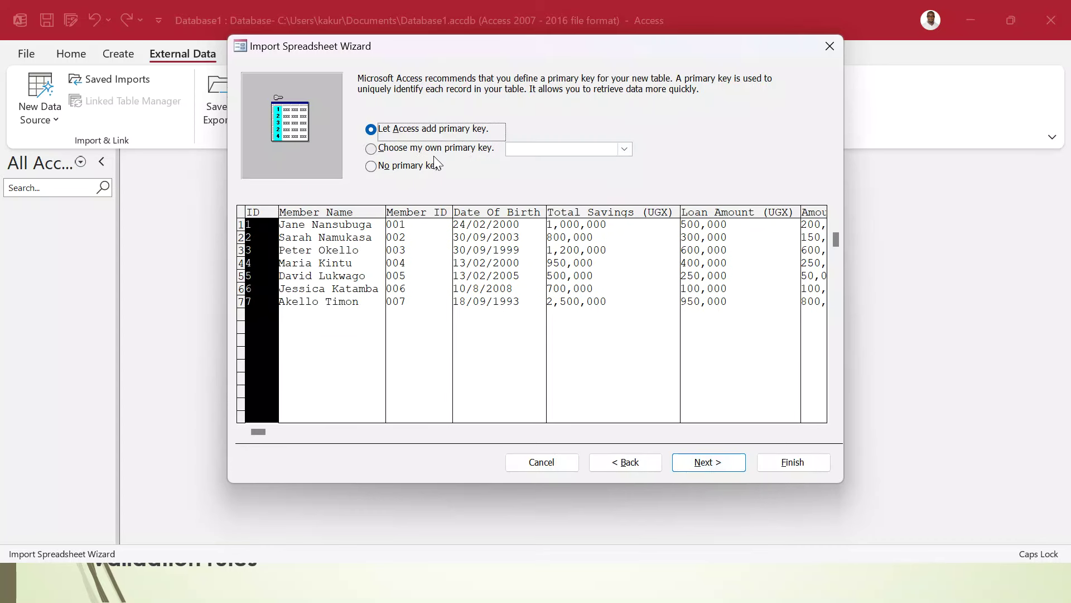
left_click(430, 148)
left_click(377, 233)
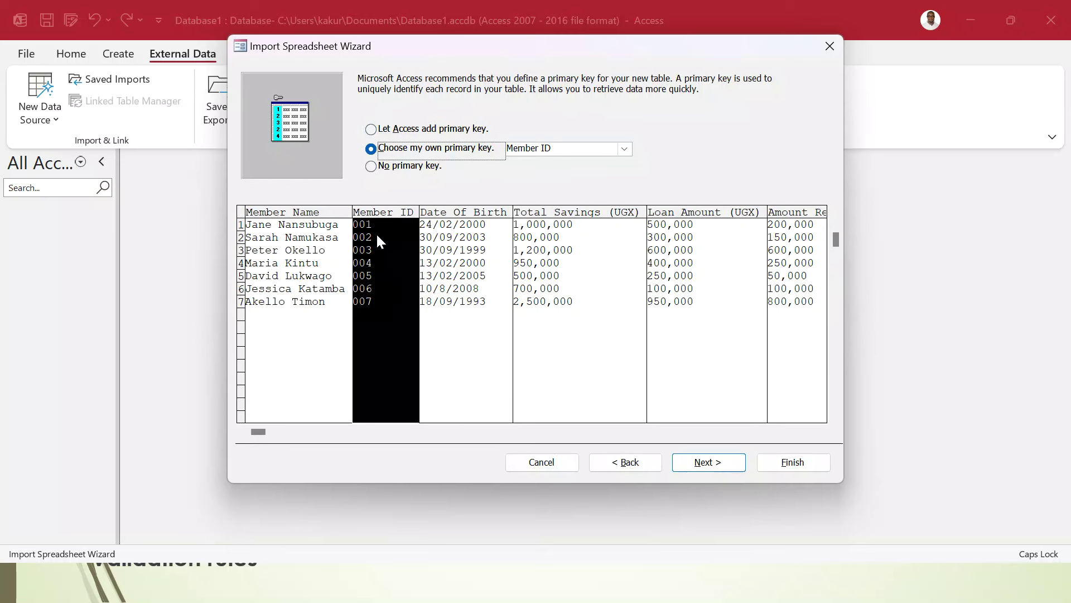
left_click(707, 467)
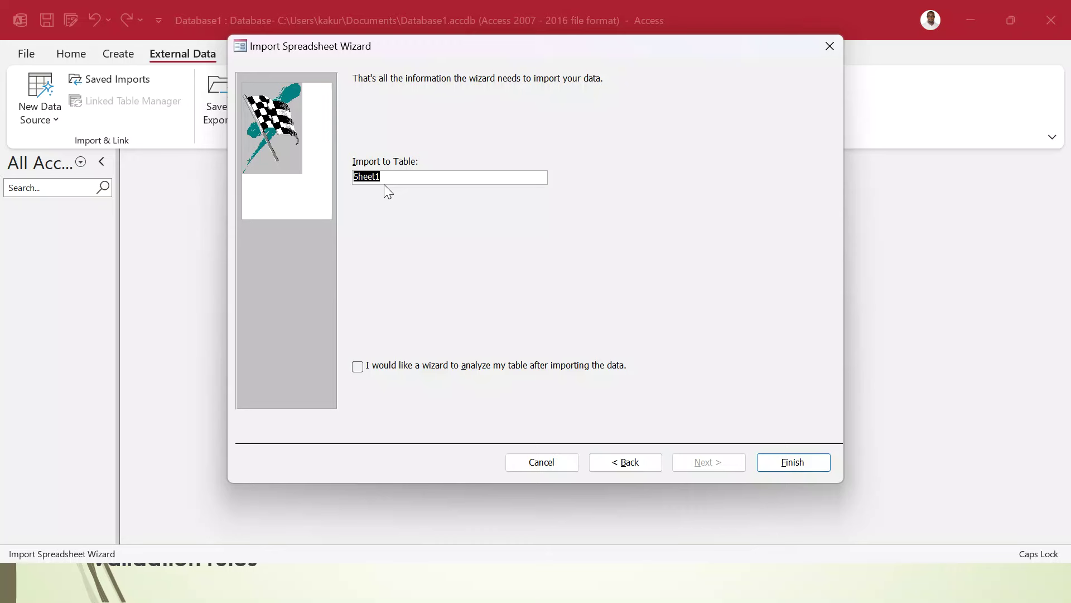
- Name the table Members, finish the import and skip saving the import steps
type("M")
key("Caps_Lock")
type("embers")
left_click(802, 458)
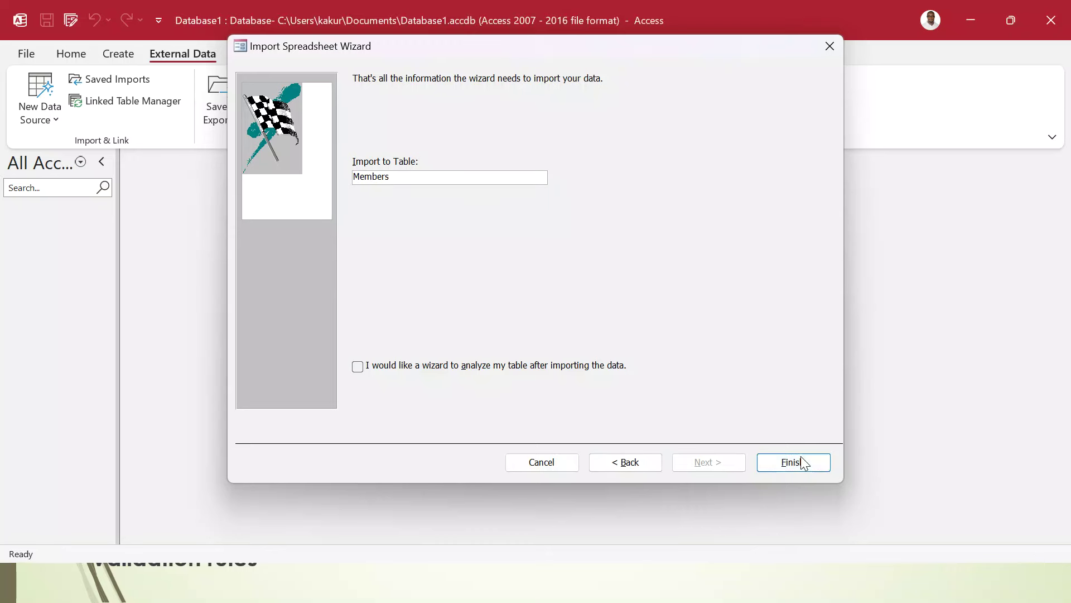
left_click(790, 490)
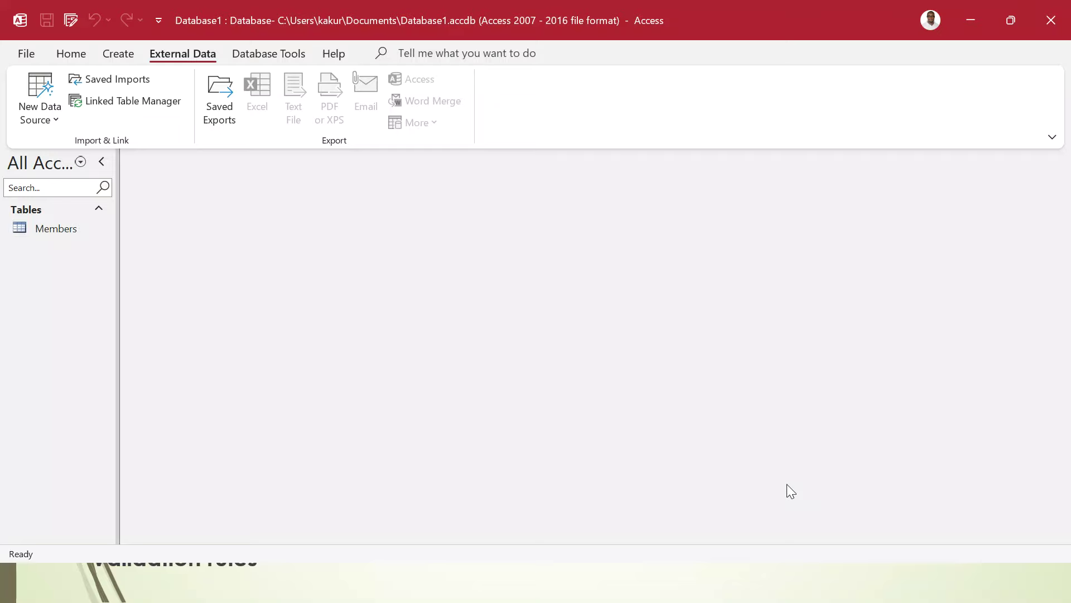
- Open Members in Design View and make Date Of Birth a Date/Time field
double_click(36, 231)
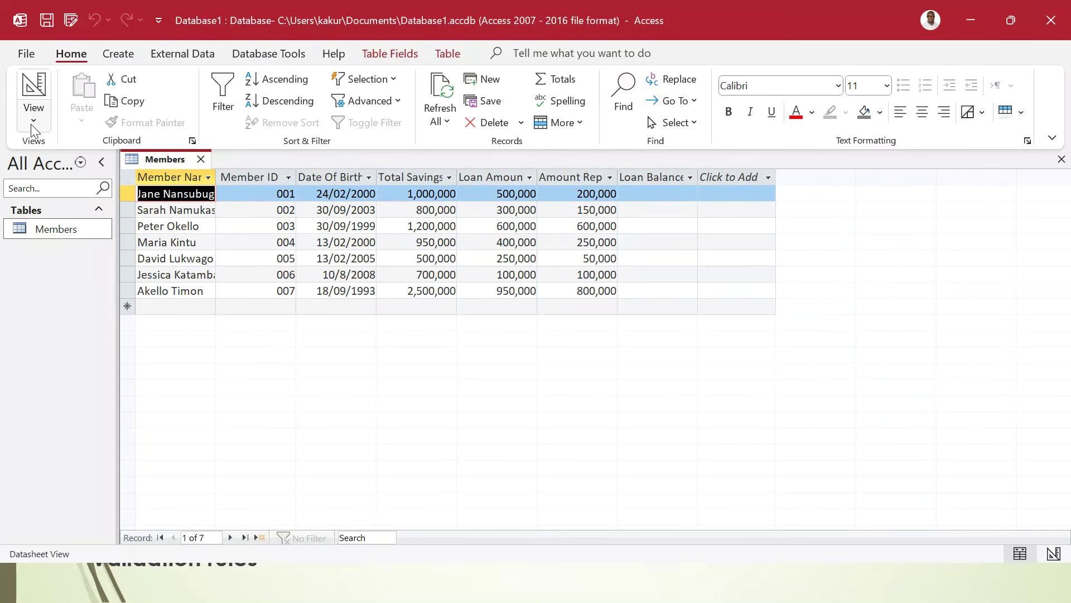
left_click(32, 121)
left_click(85, 184)
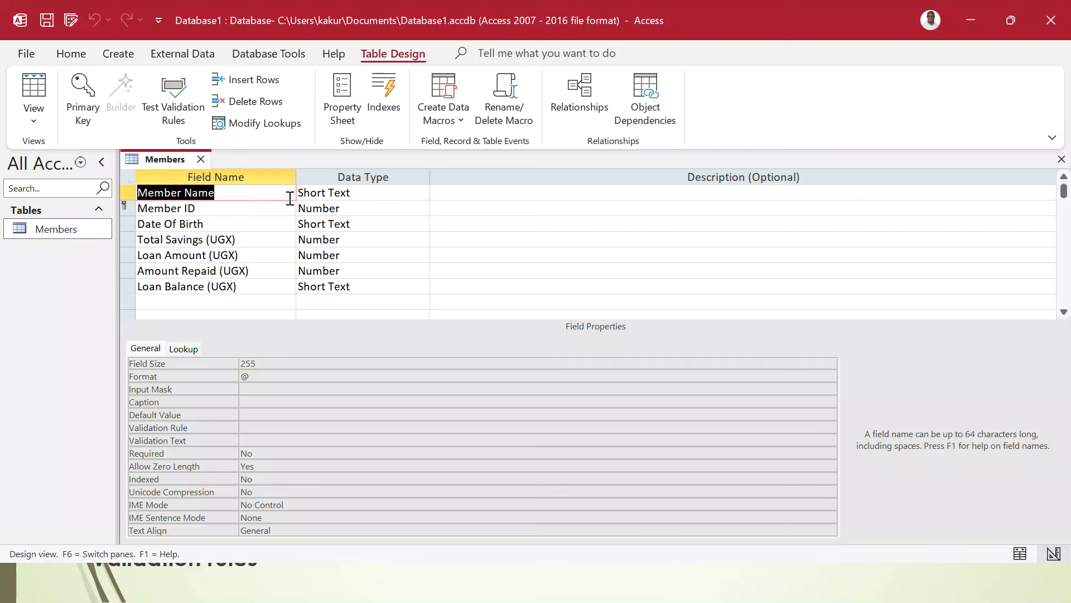
left_click(217, 227)
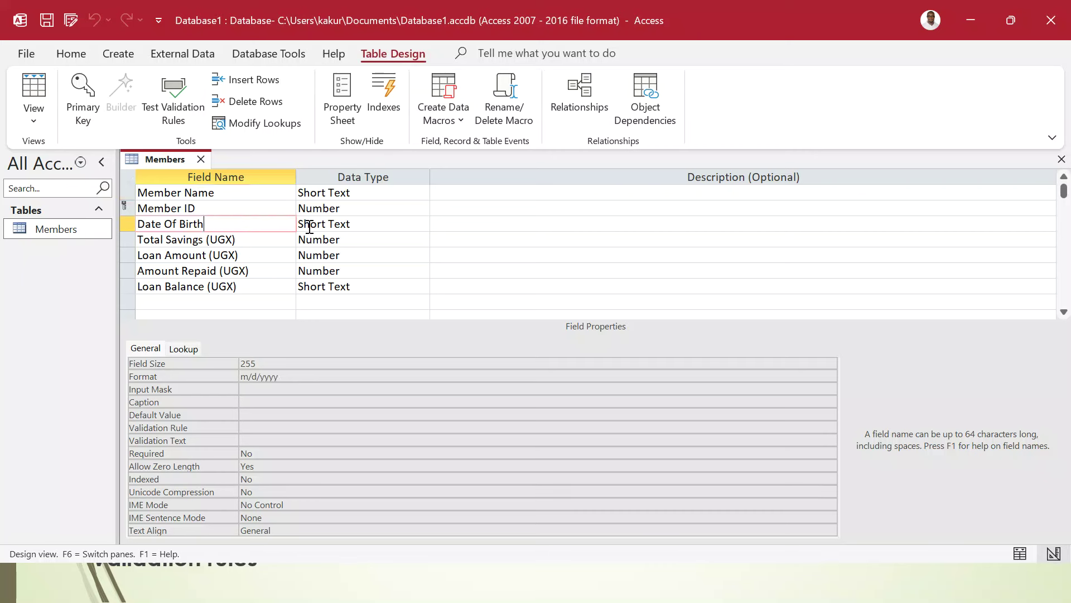
left_click(360, 223)
left_click(422, 223)
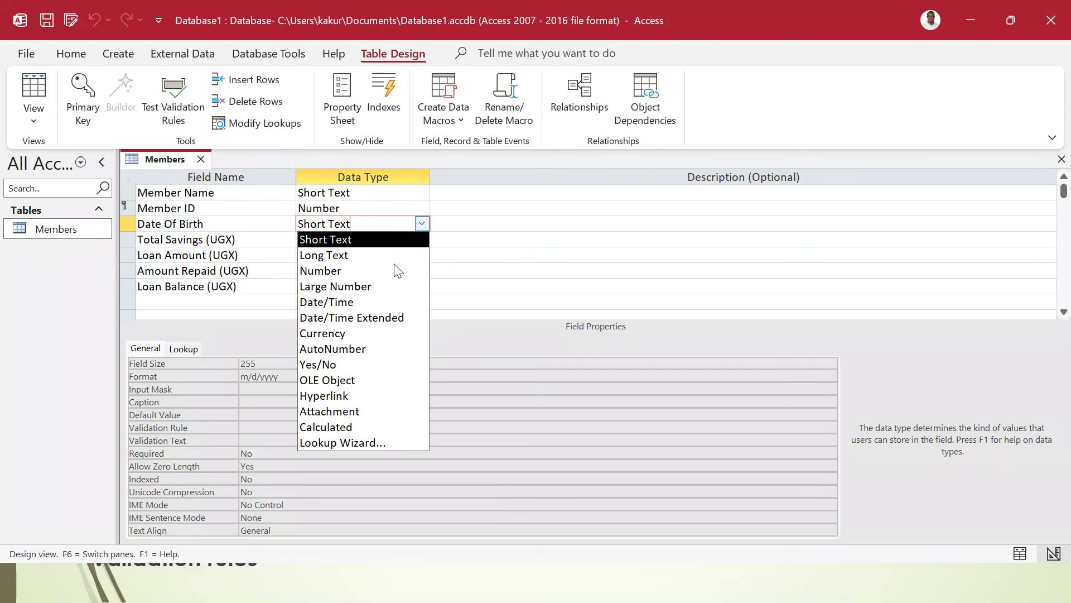
left_click(336, 302)
- Set Total Savings, Loan Amount, Amount Repaid and Loan Balance (UGX) to Currency
left_click(346, 240)
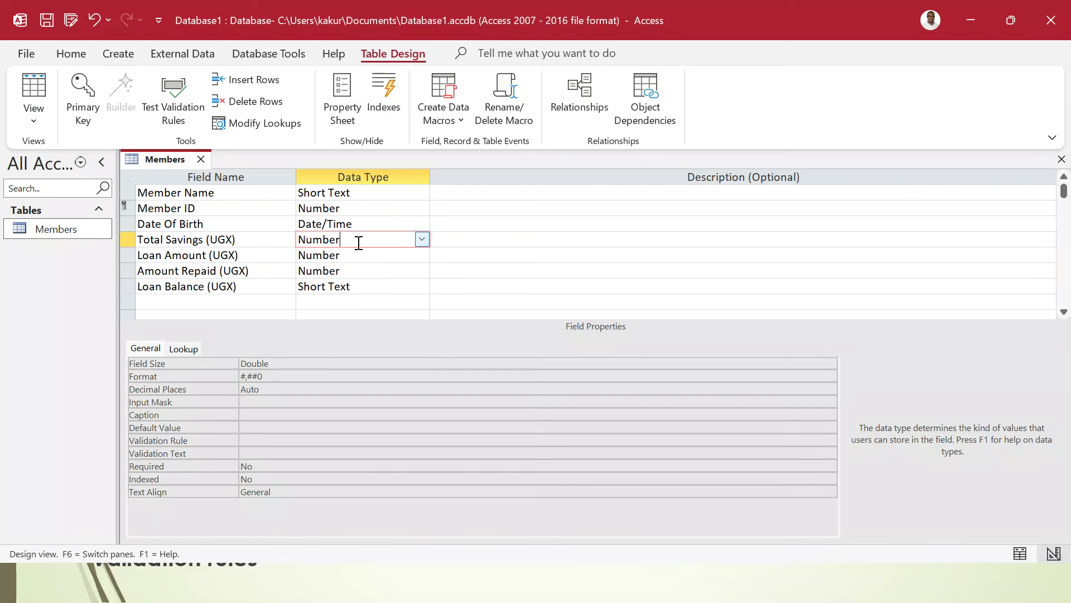
left_click(421, 239)
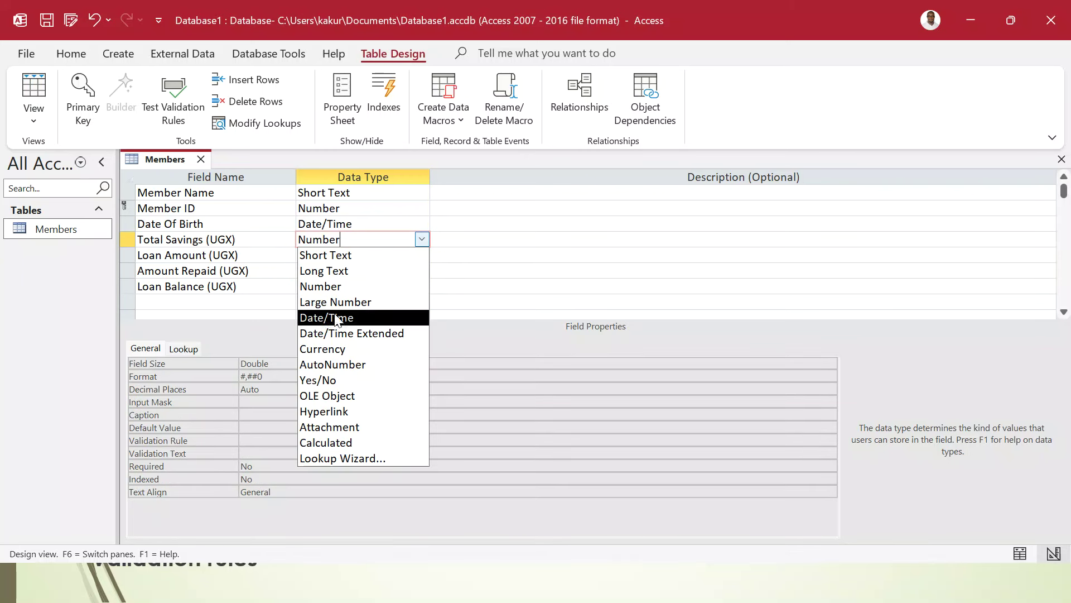
left_click(330, 348)
left_click(353, 255)
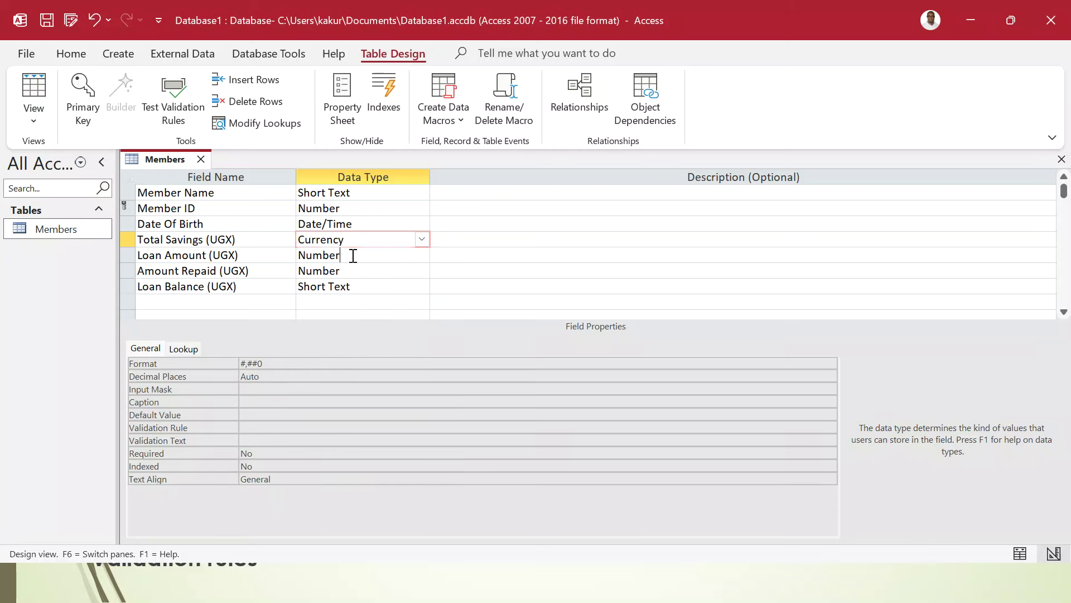
left_click(422, 255)
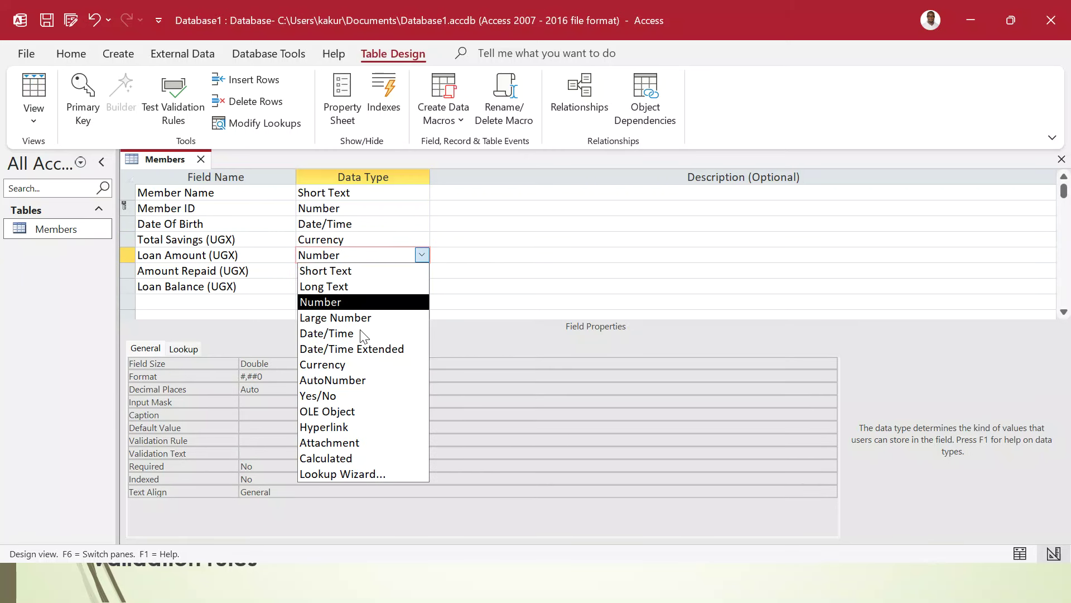
left_click(334, 364)
left_click(358, 270)
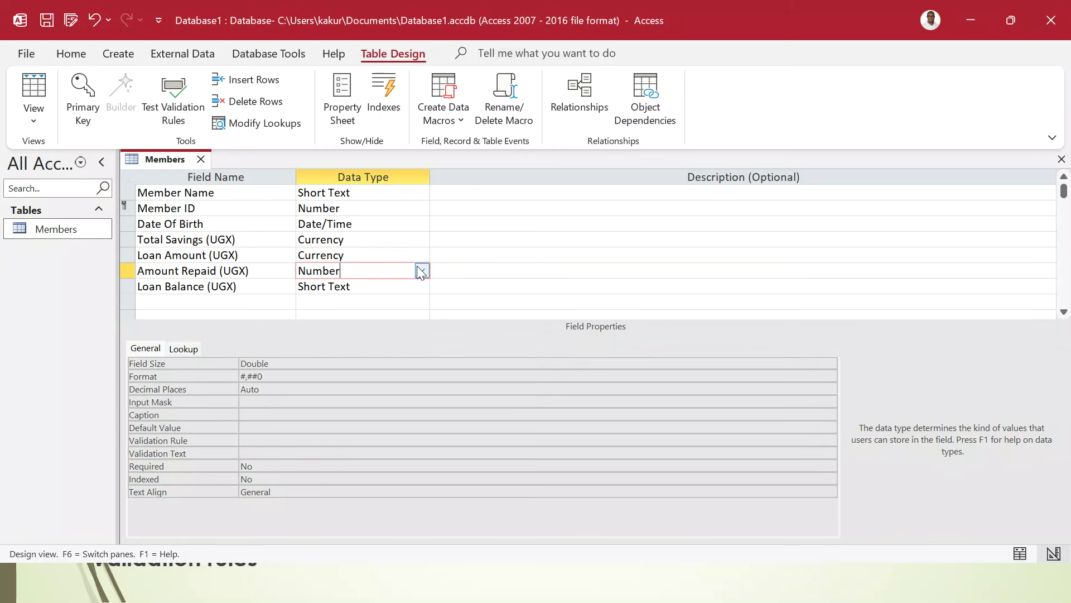
left_click(421, 270)
left_click(335, 380)
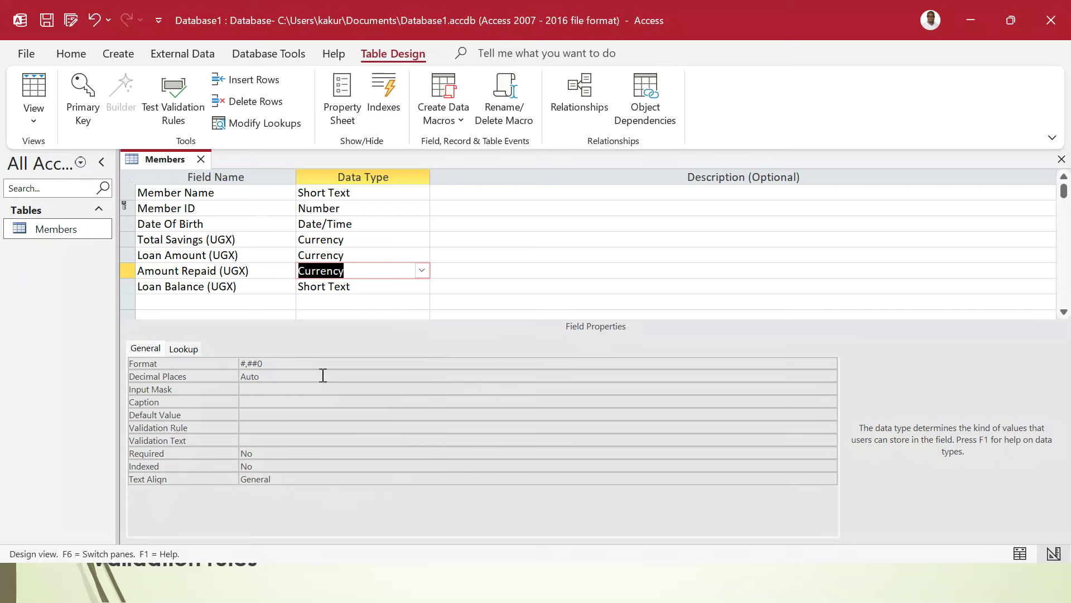
left_click(356, 286)
left_click(421, 285)
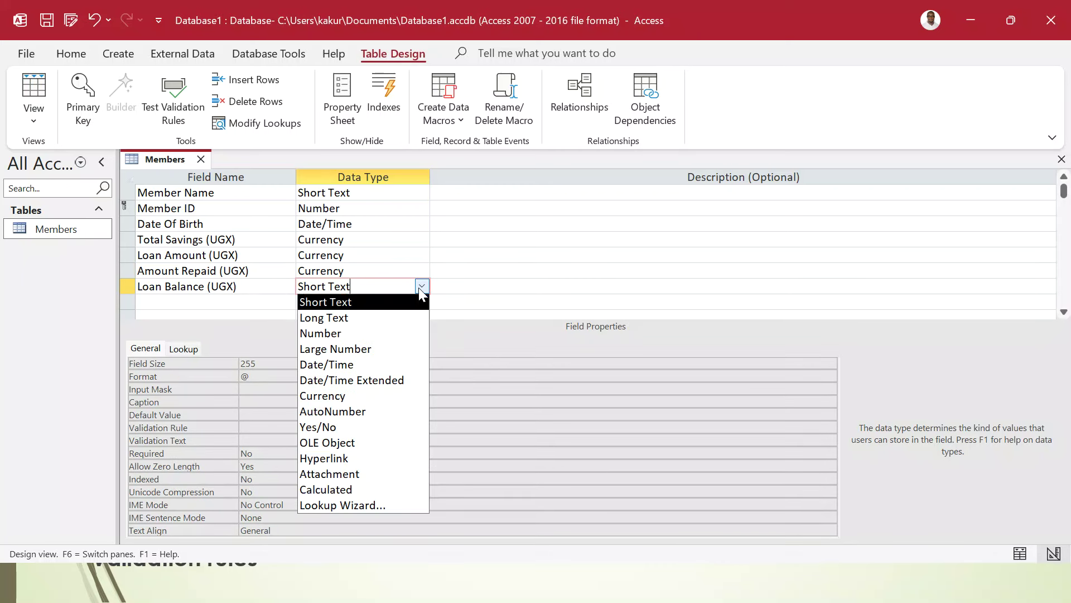
left_click(350, 394)
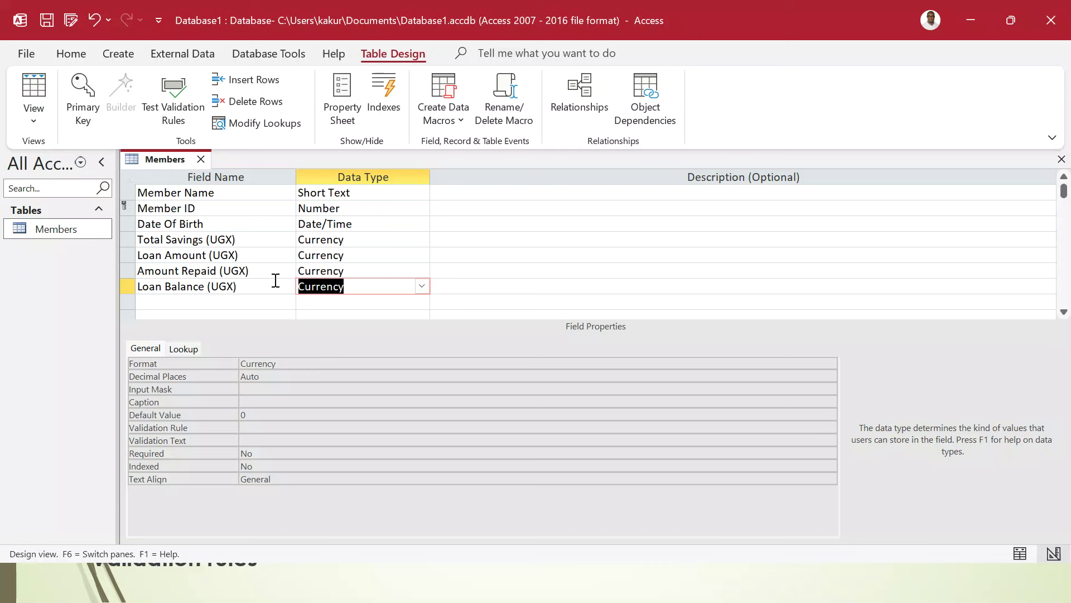
- Save the design, accepting possible data loss, and return to Datasheet View
left_click(47, 20)
left_click(511, 346)
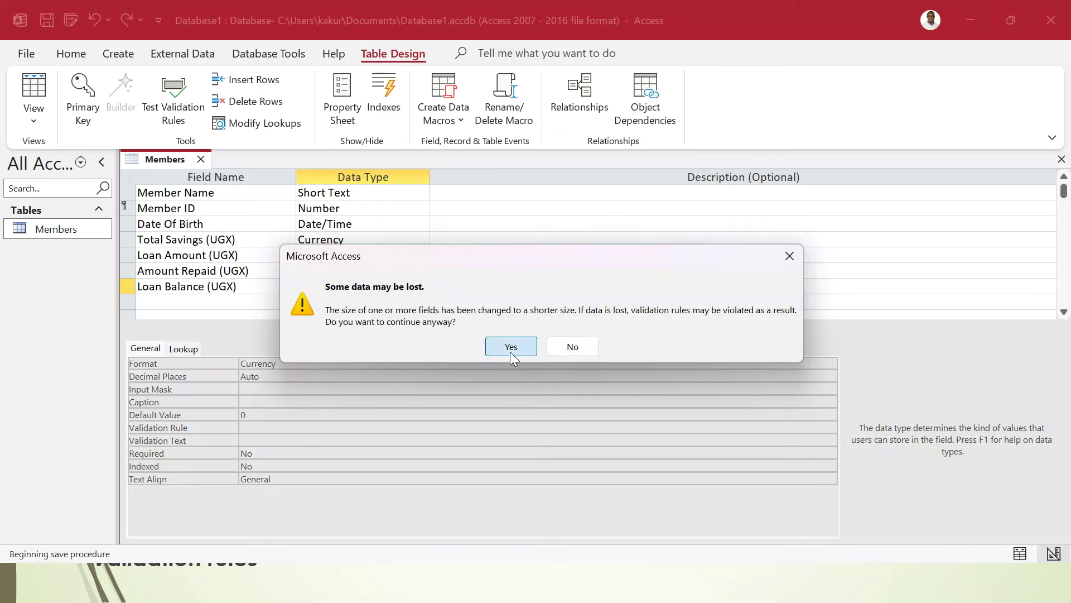
left_click(33, 89)
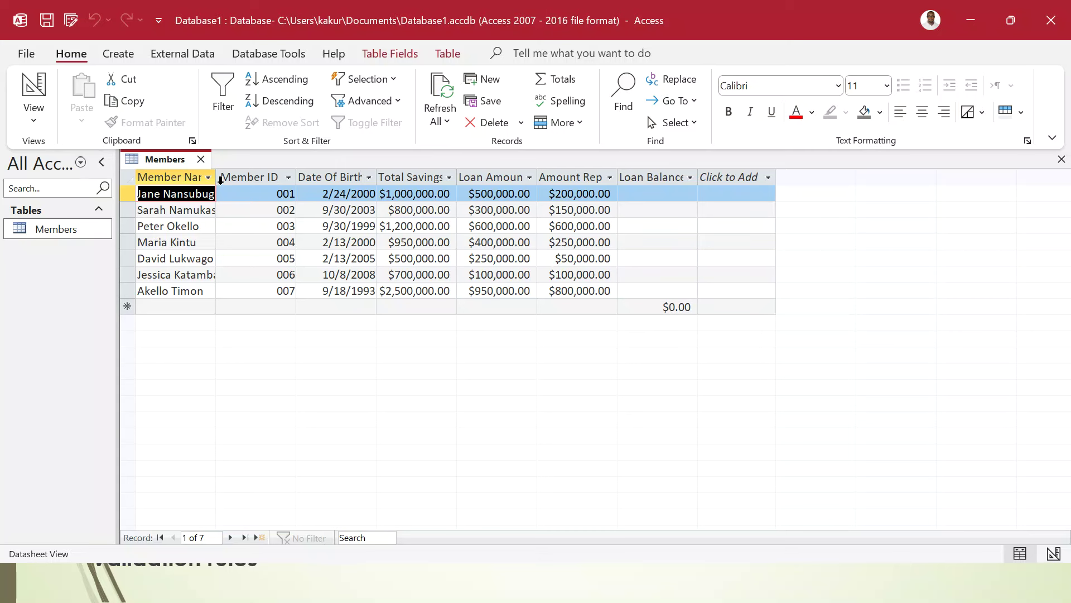
- Widen the Member Name, Total Savings (UGX) and Date Of Birth columns
left_click_drag(215, 177, 232, 177)
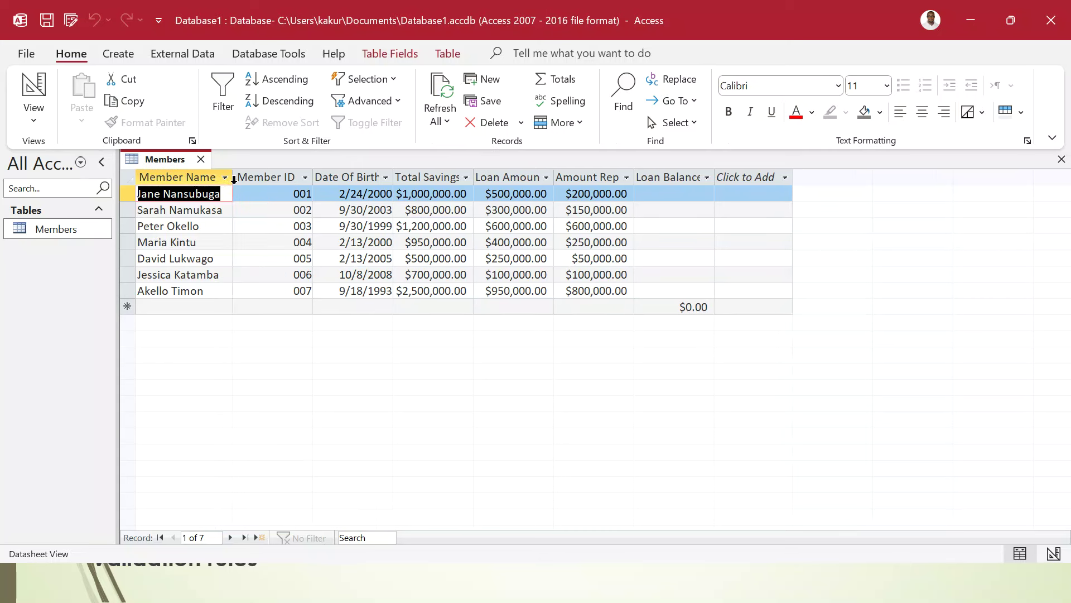
double_click(474, 177)
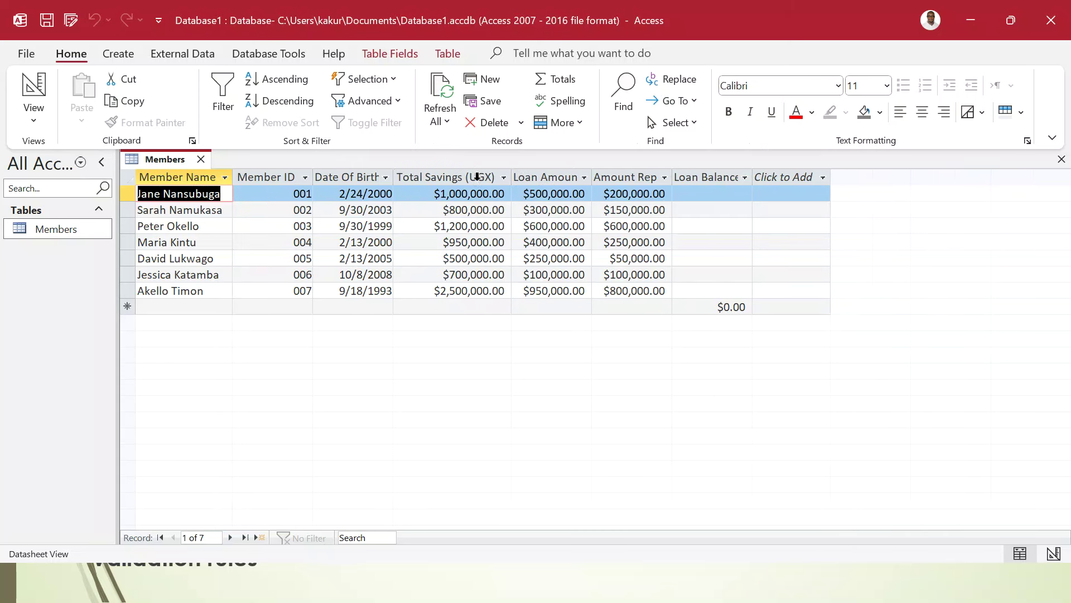
double_click(394, 177)
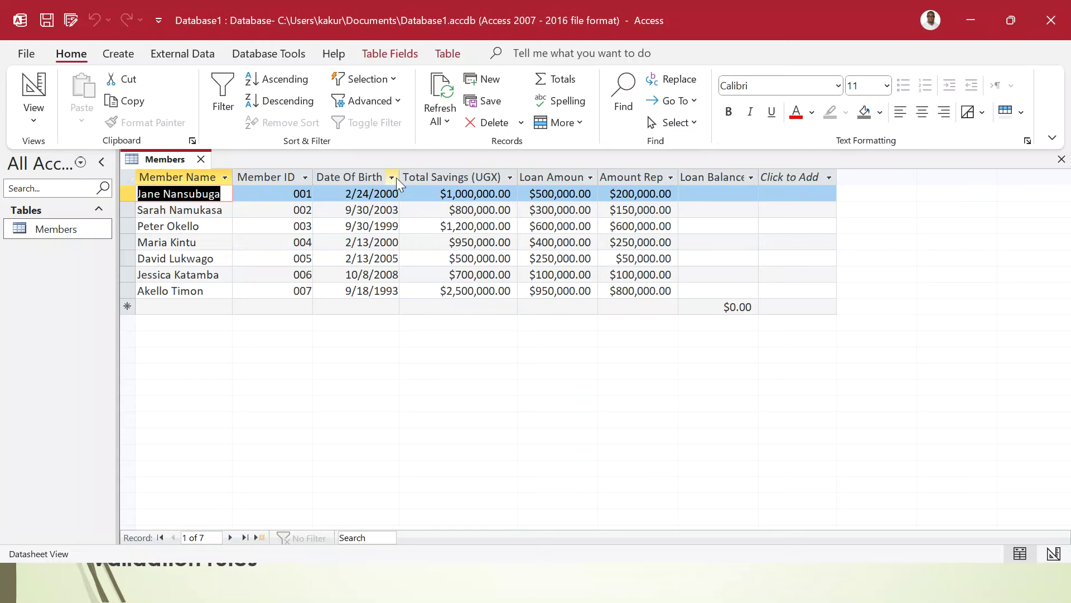
- In Design View, give Total Savings (UGX) the format "UGX" #,###
left_click(35, 84)
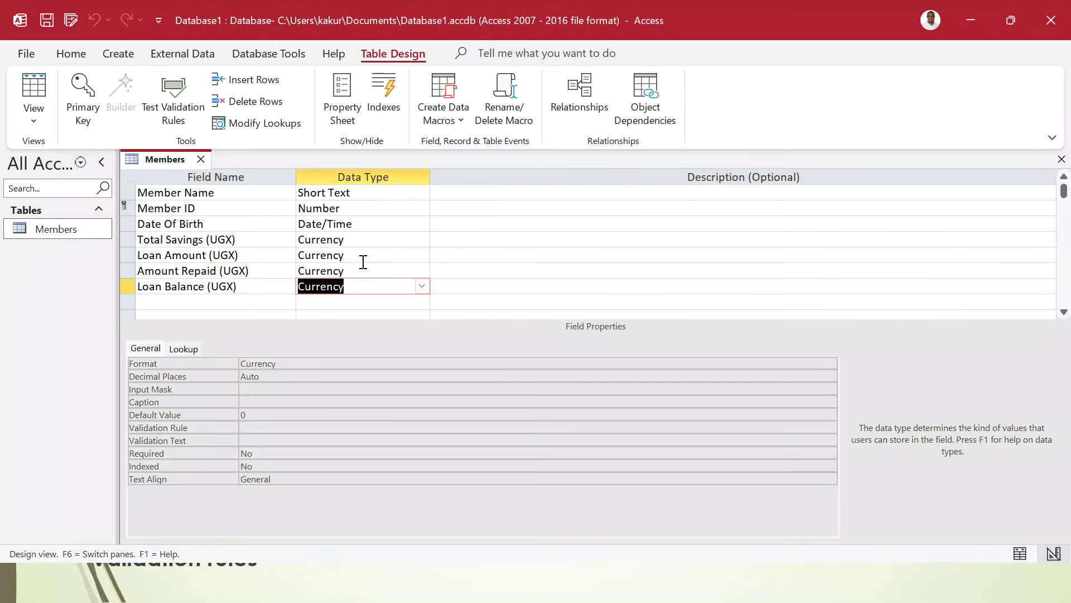
left_click(382, 238)
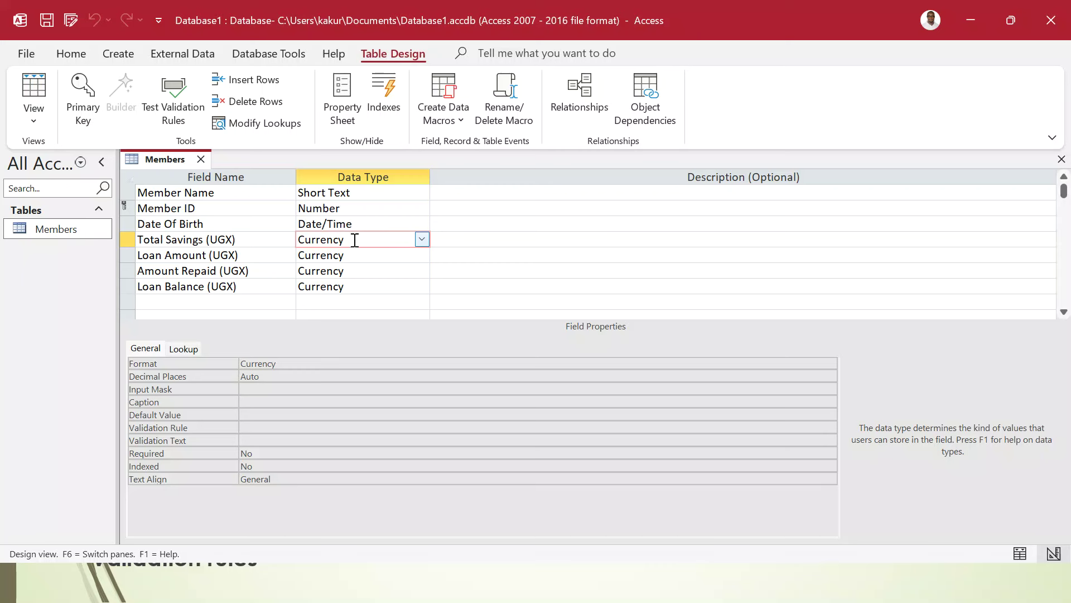
left_click(291, 364)
left_click(227, 366)
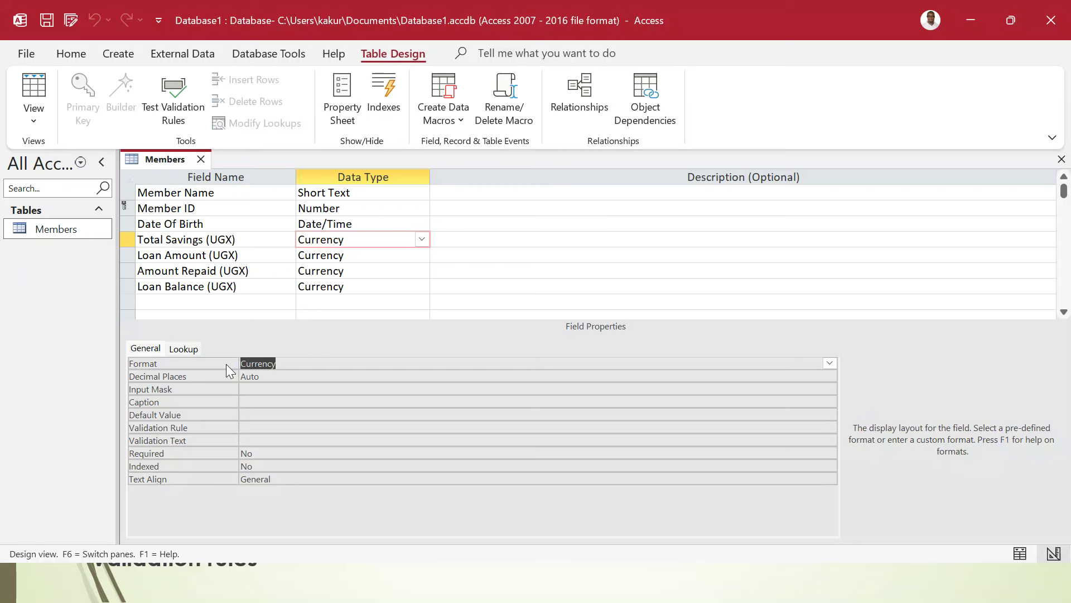
type("\"")
key("Caps_Lock")
type("UGX")
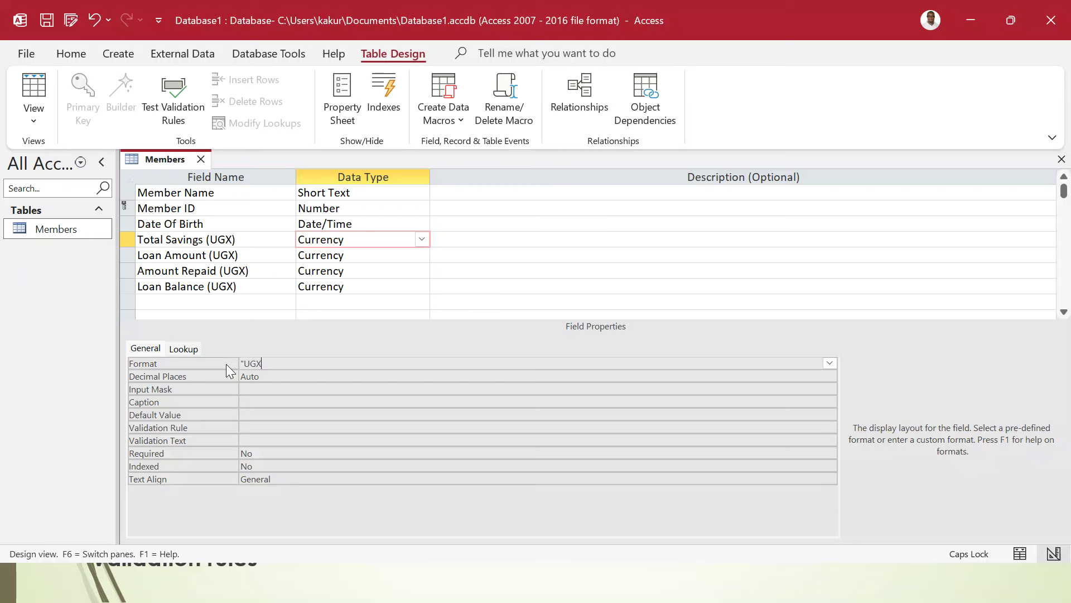
type("\" #,###")
- Check the new format in Datasheet View and autofit the Loan Balance column
left_click(39, 119)
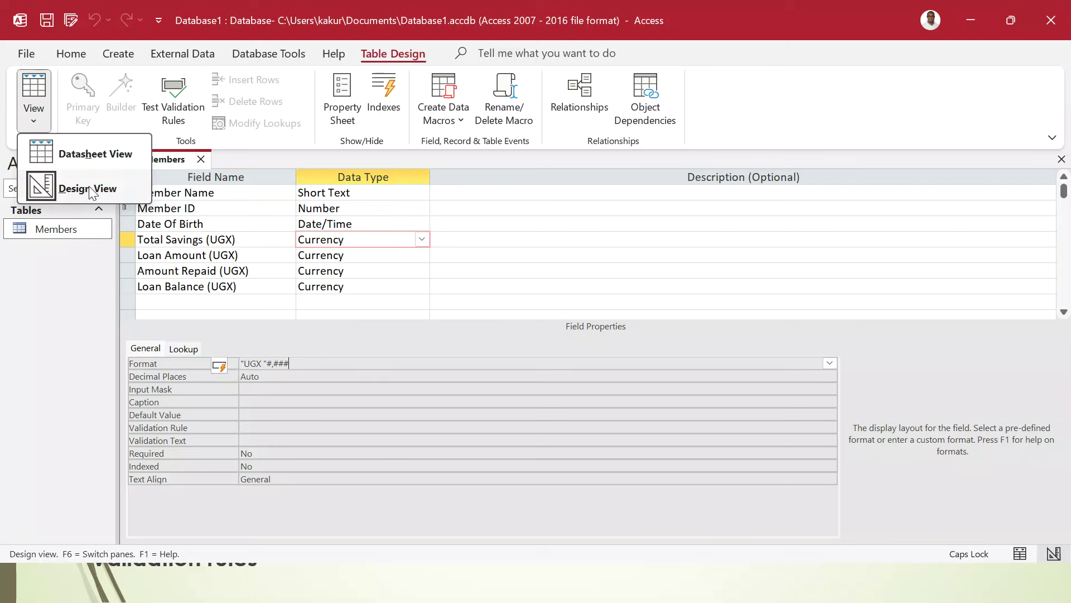
left_click(92, 154)
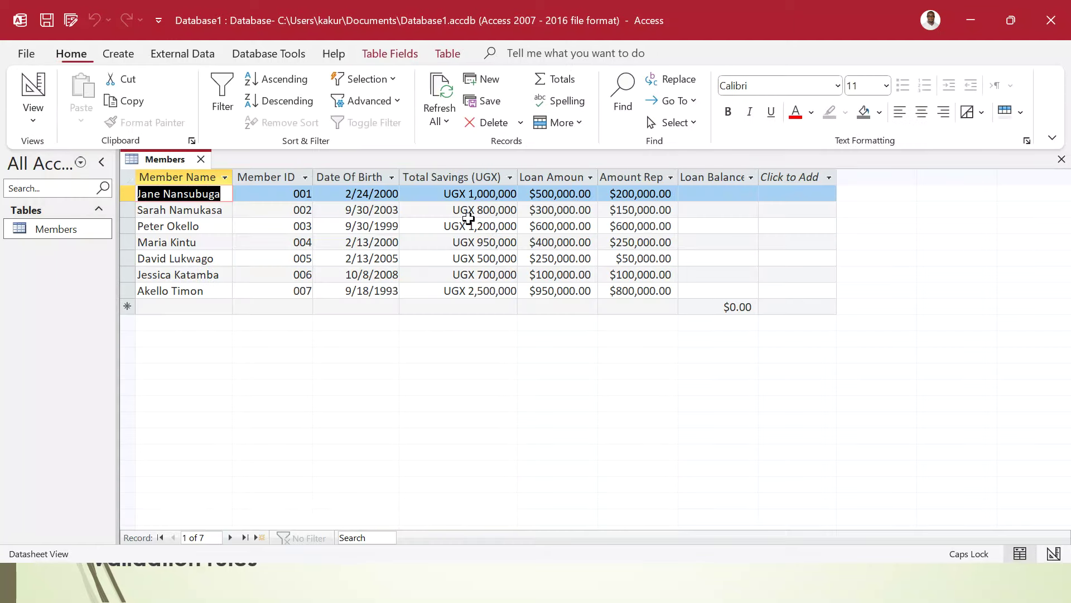
left_click(477, 179)
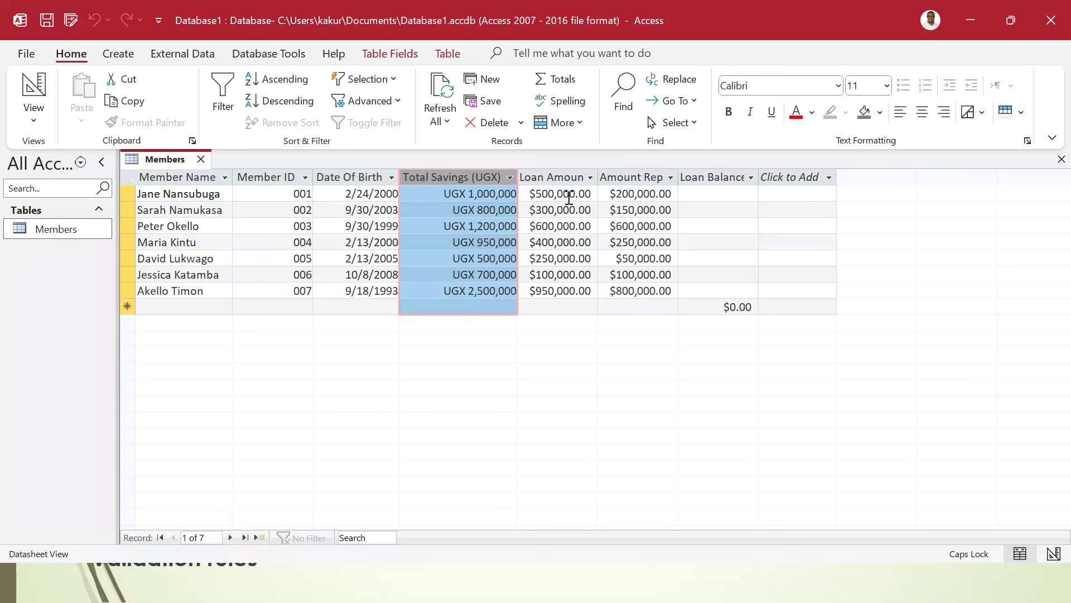
left_click(646, 174)
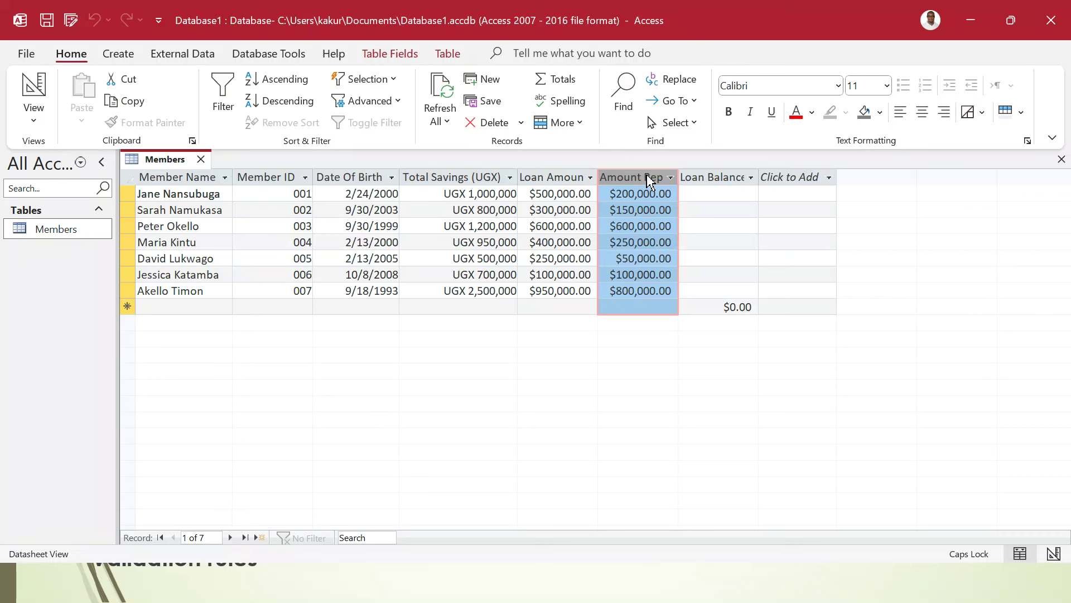
left_click(712, 173)
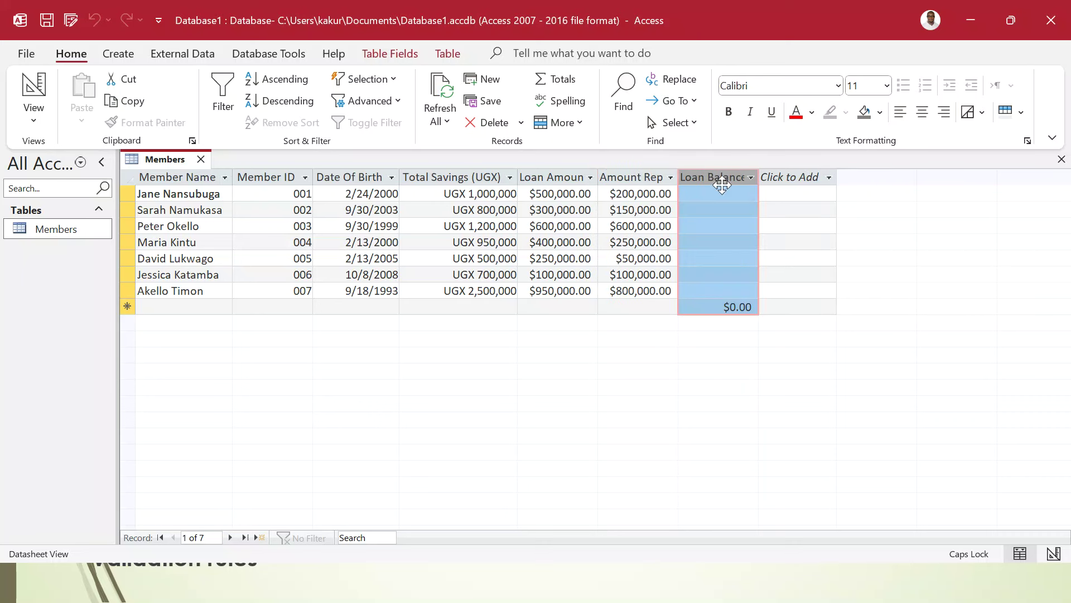
double_click(758, 176)
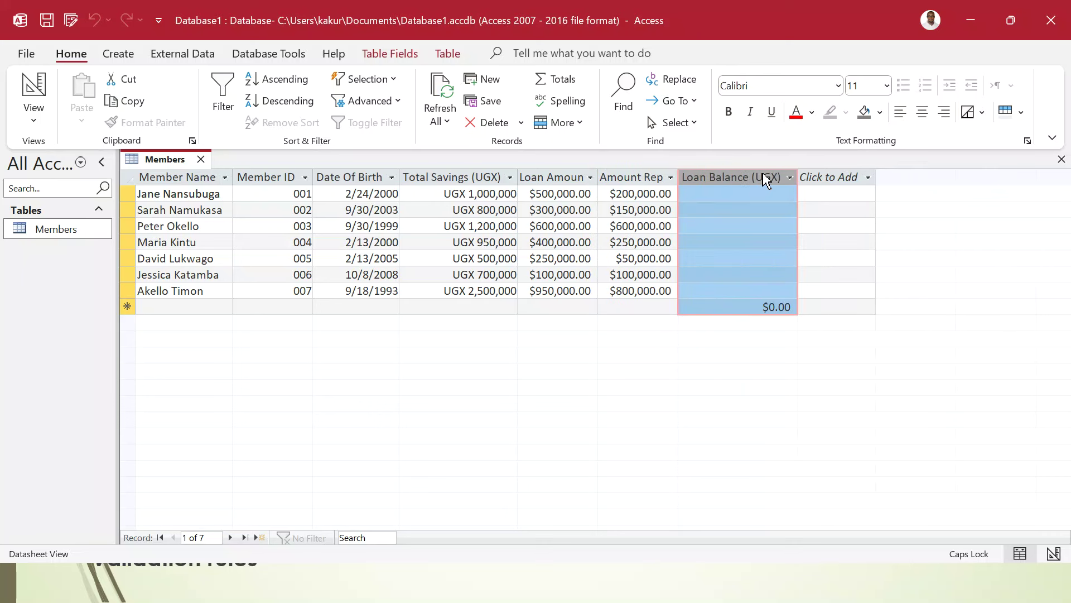
left_click(474, 178)
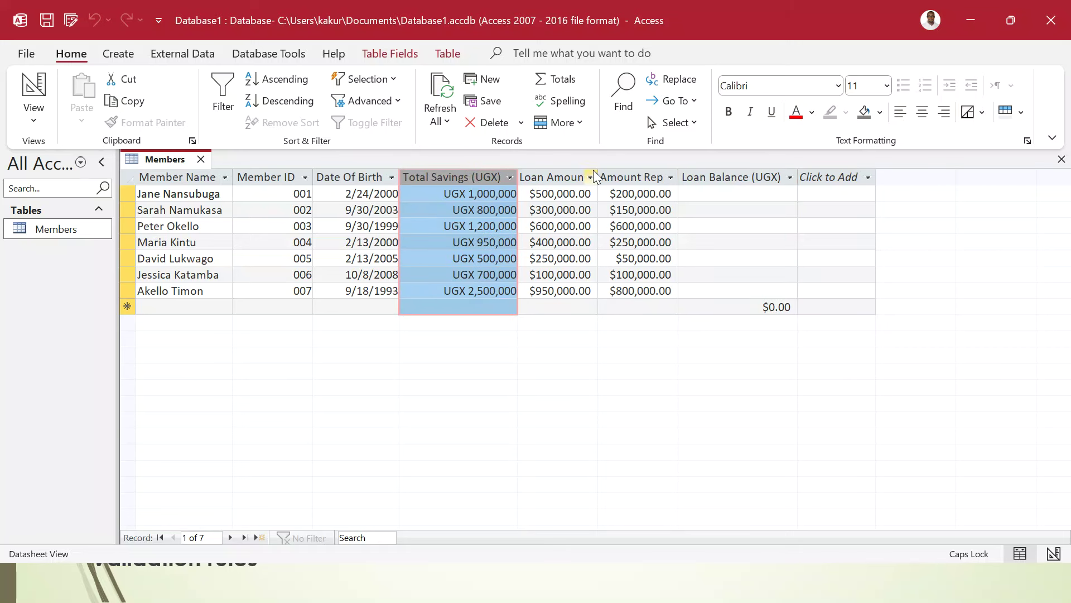
left_click(547, 176)
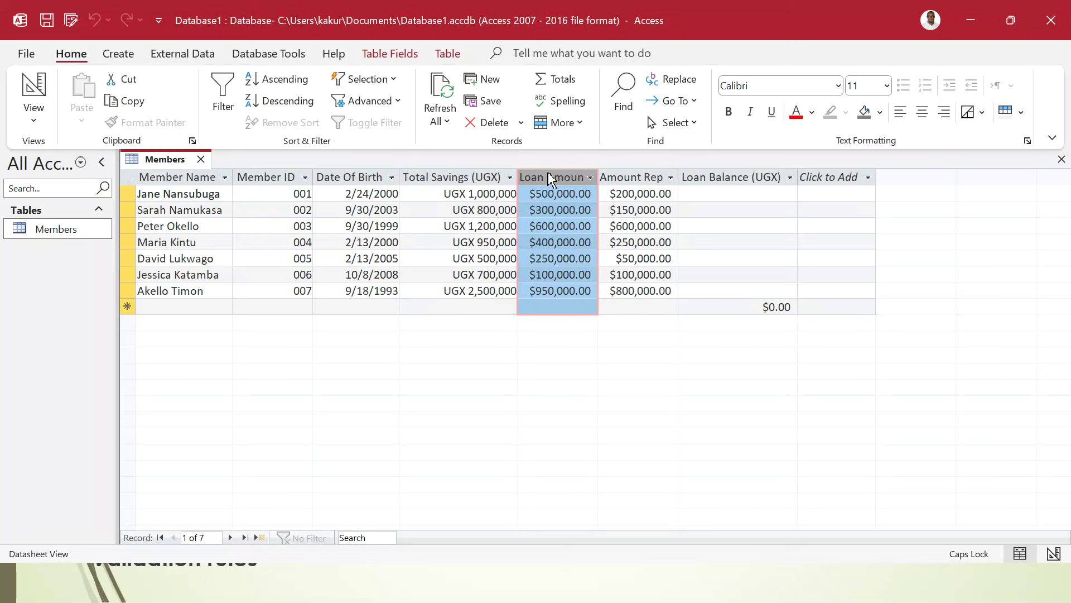
left_click(622, 176)
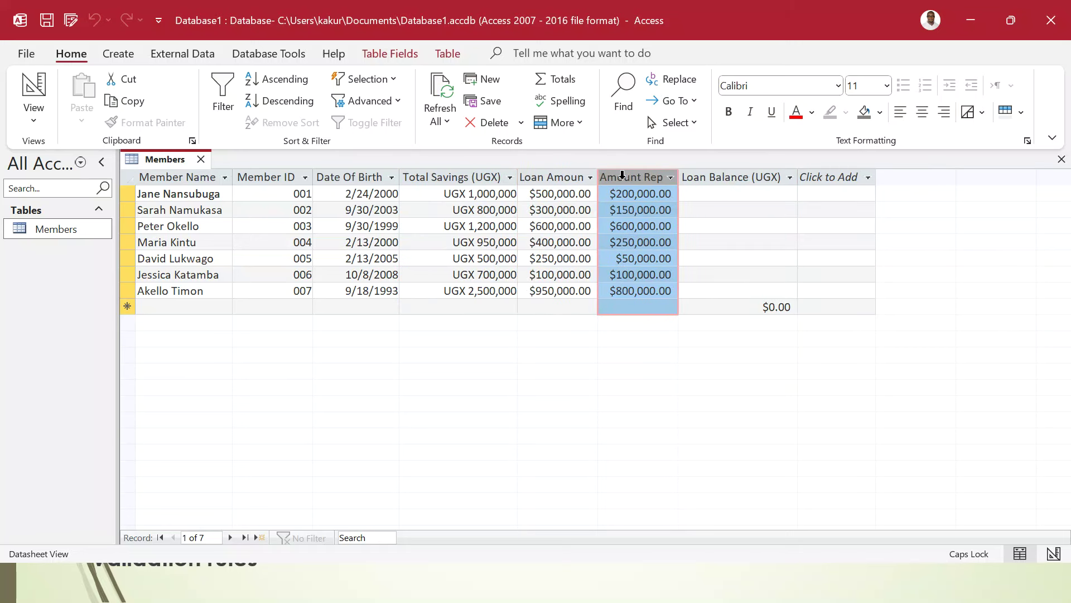
- Close Members saving the layout and start a new query in Query Design
left_click(1061, 160)
left_click(485, 337)
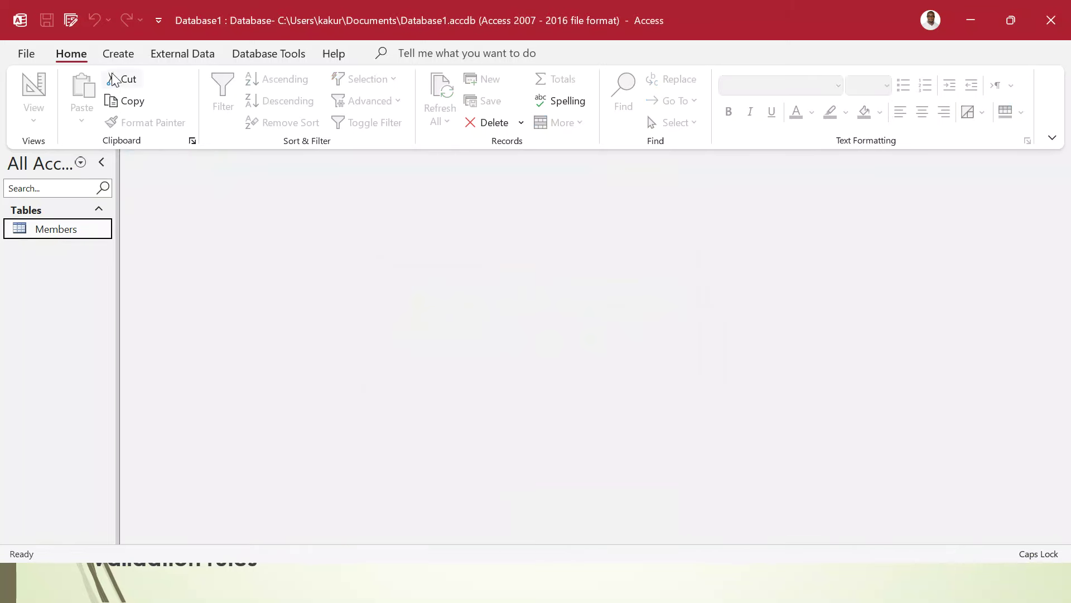
left_click(108, 58)
left_click(275, 107)
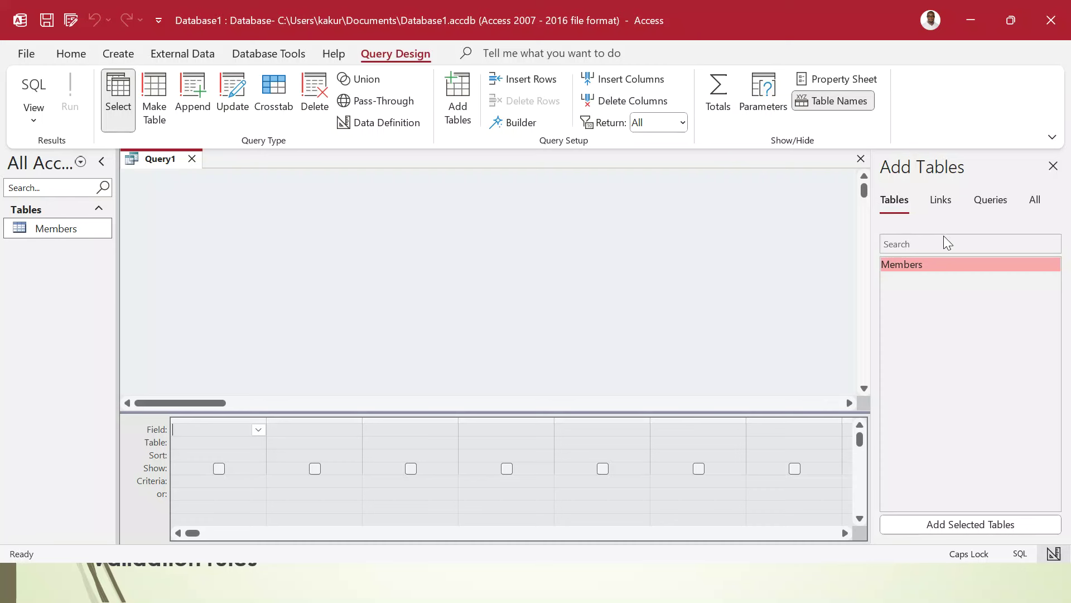
- Add the Members table, put all seven fields in the grid, and save as Calculated
double_click(909, 265)
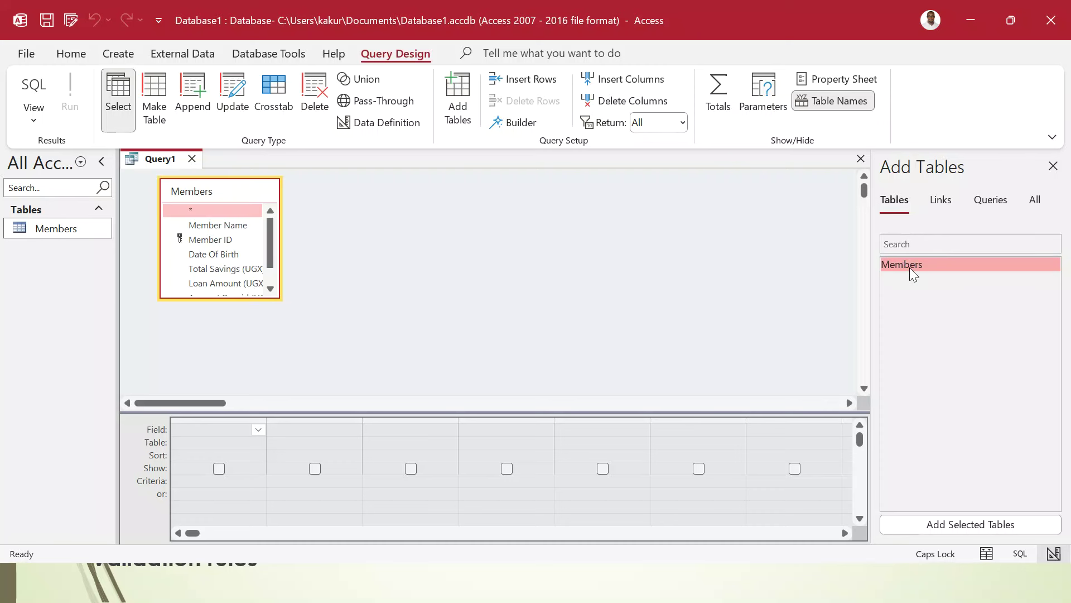
double_click(220, 193)
left_click_drag(214, 205, 233, 469)
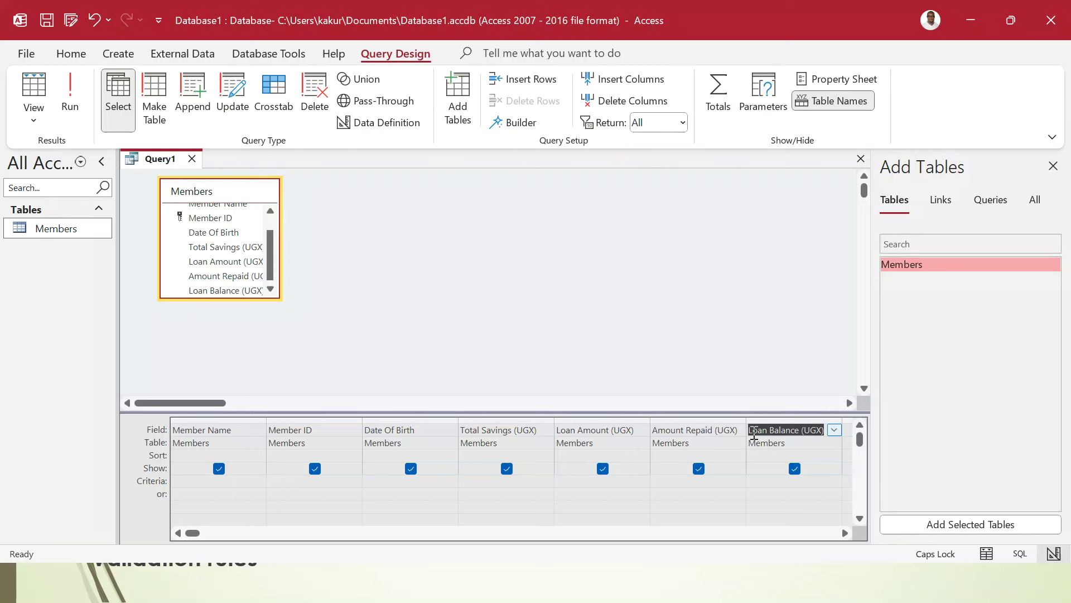
key("ctrl+s")
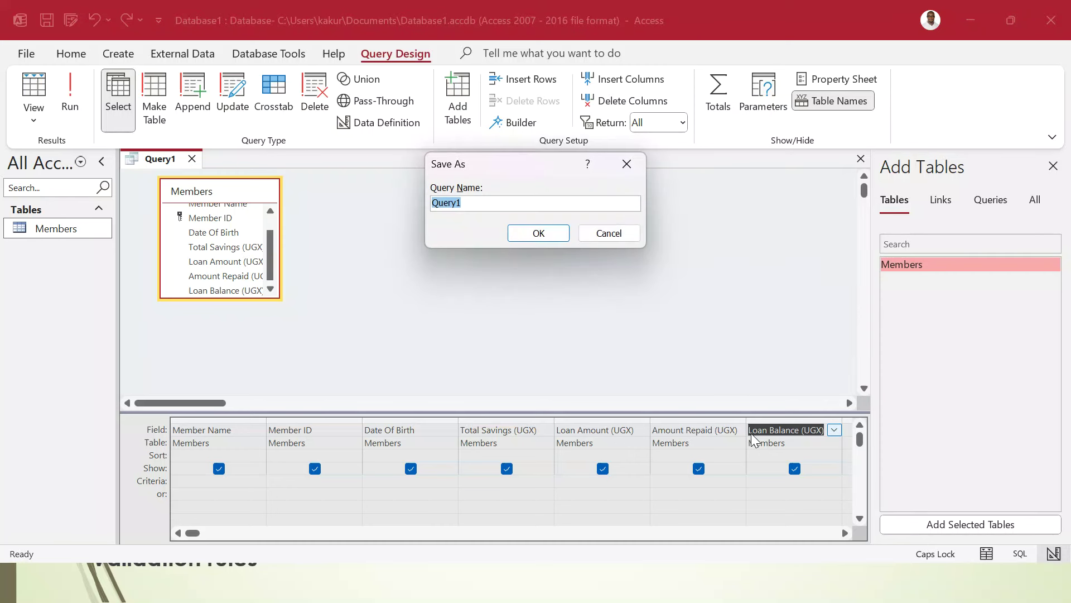
type("C")
key("Caps_Lock")
left_click(537, 233)
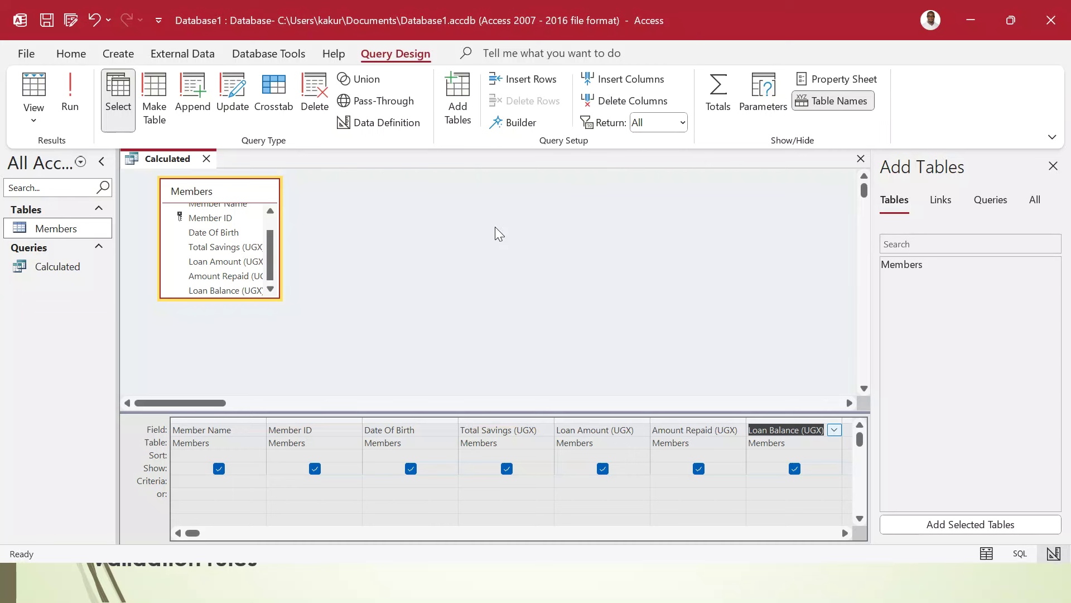
- Define Loan Balance as [Loan Amount (UGX)] - [Amount Repaid (UGX)] and run the query
left_click(792, 429)
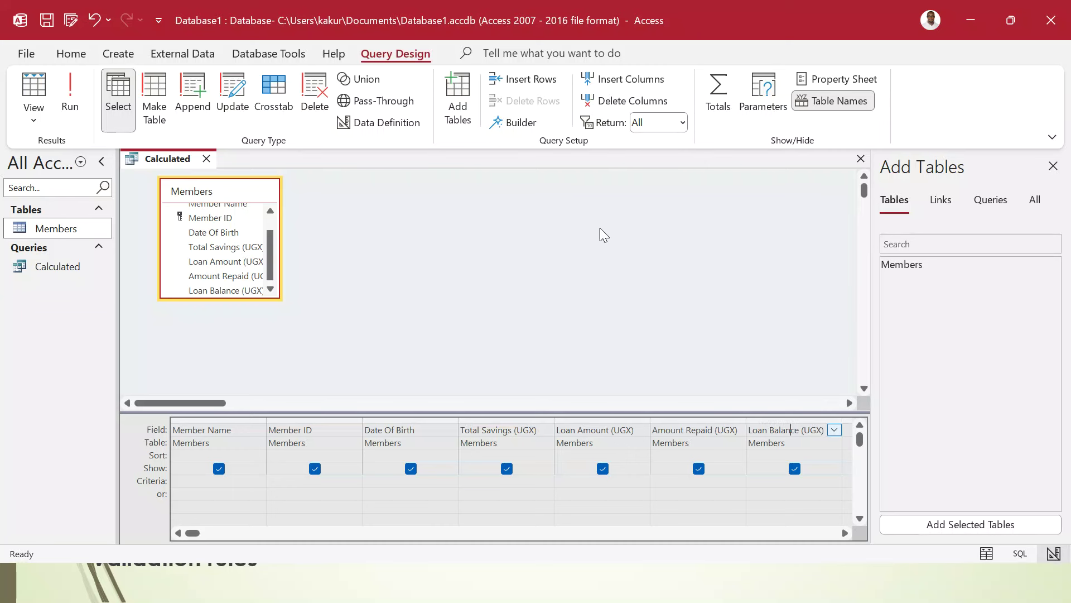
left_click(515, 123)
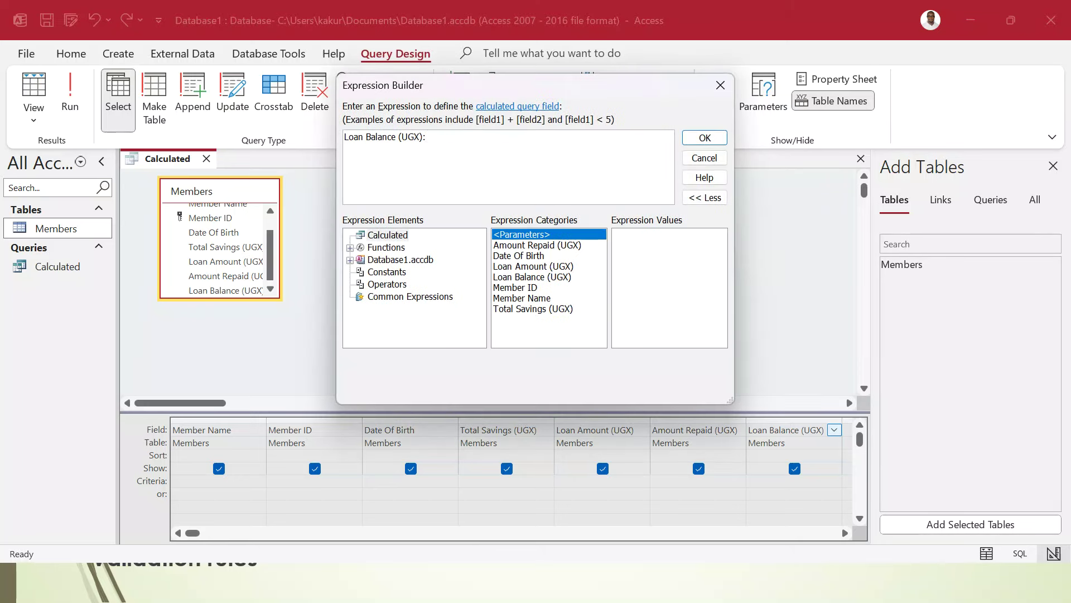
double_click(534, 266)
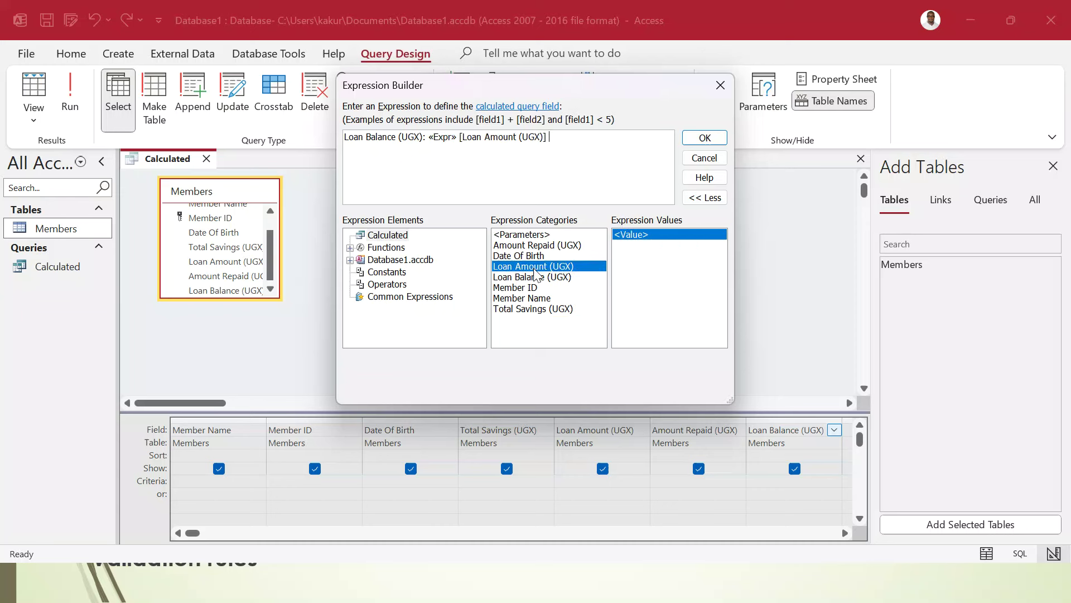
type("-")
double_click(539, 246)
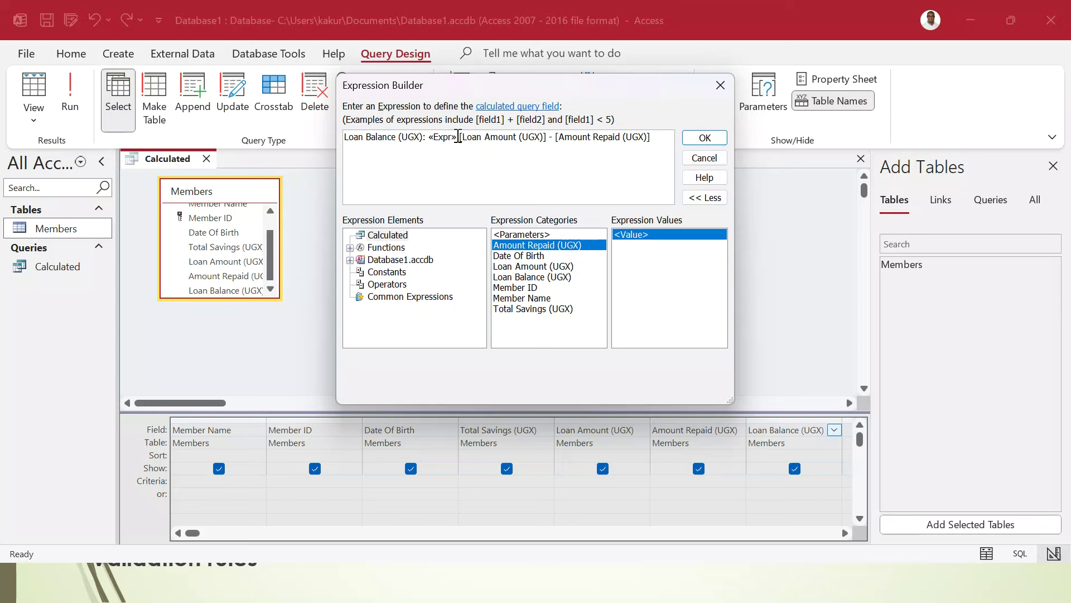
left_click_drag(458, 136, 430, 136)
key("Delete")
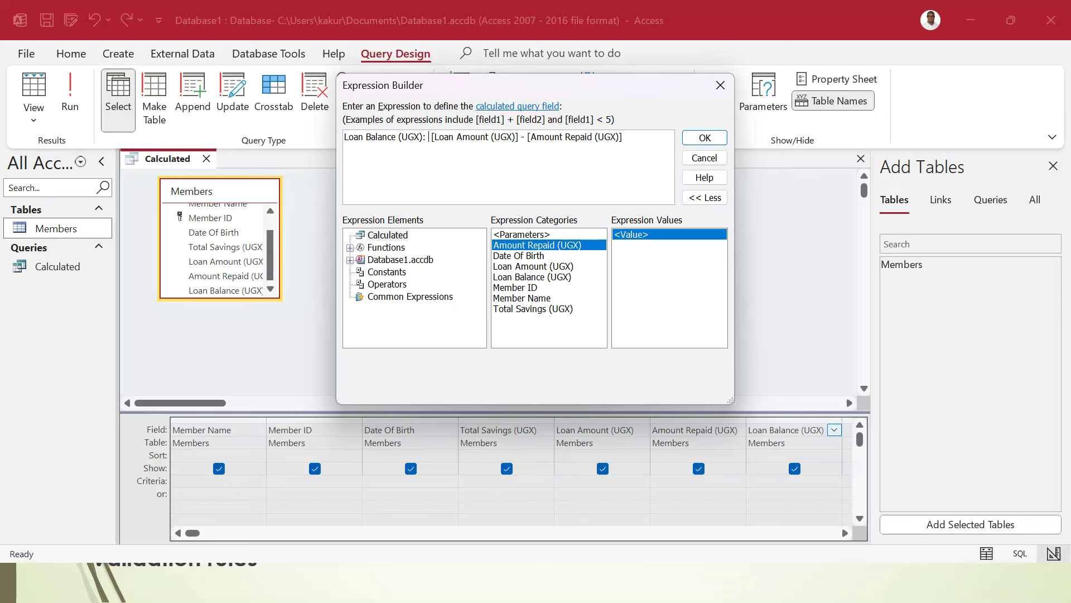
left_click(704, 137)
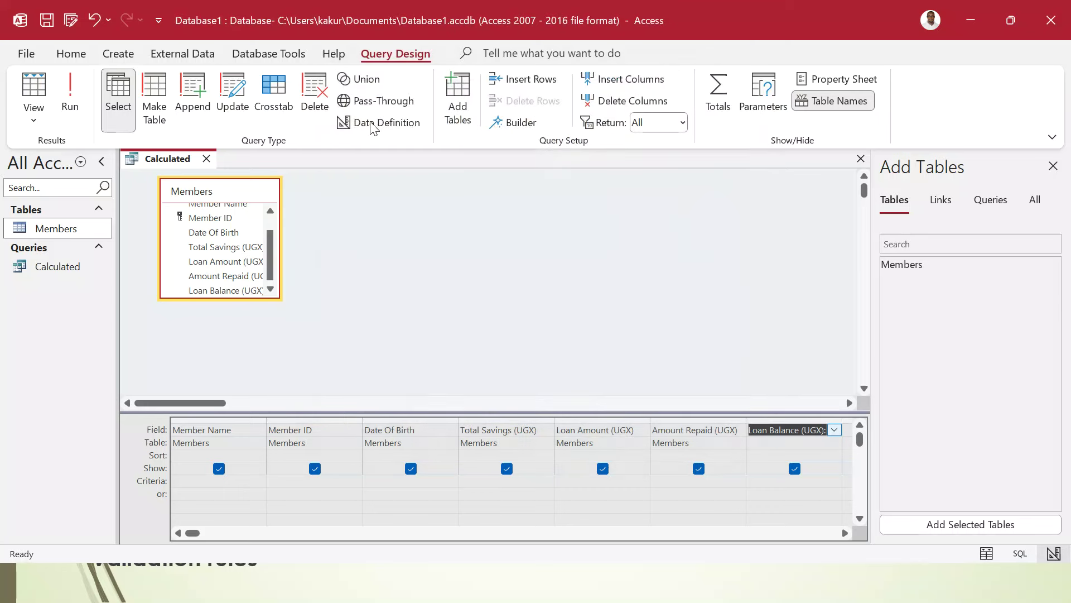
left_click(70, 95)
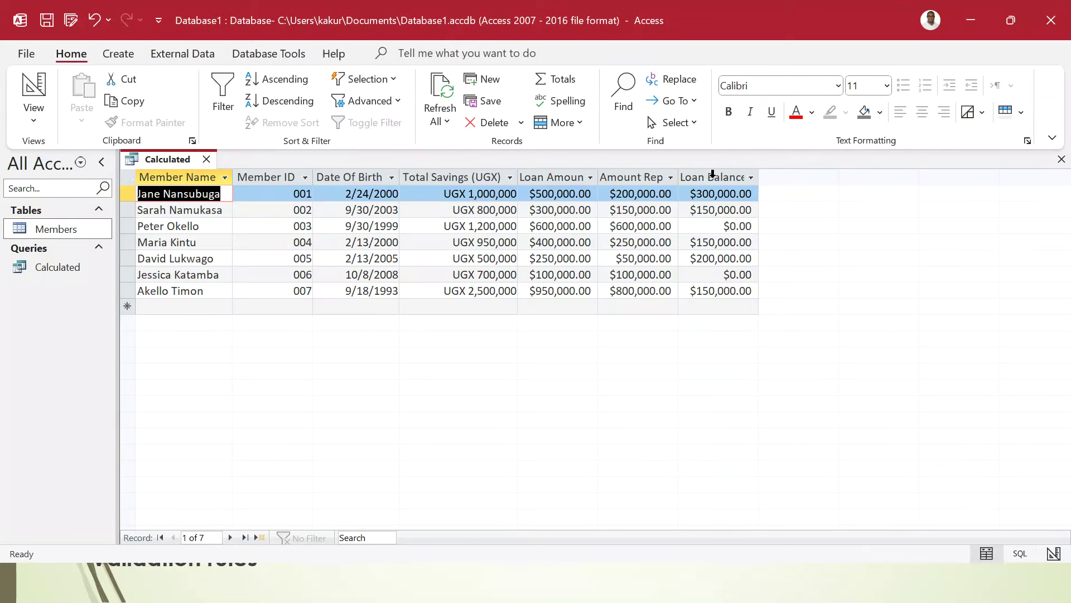
left_click(713, 174)
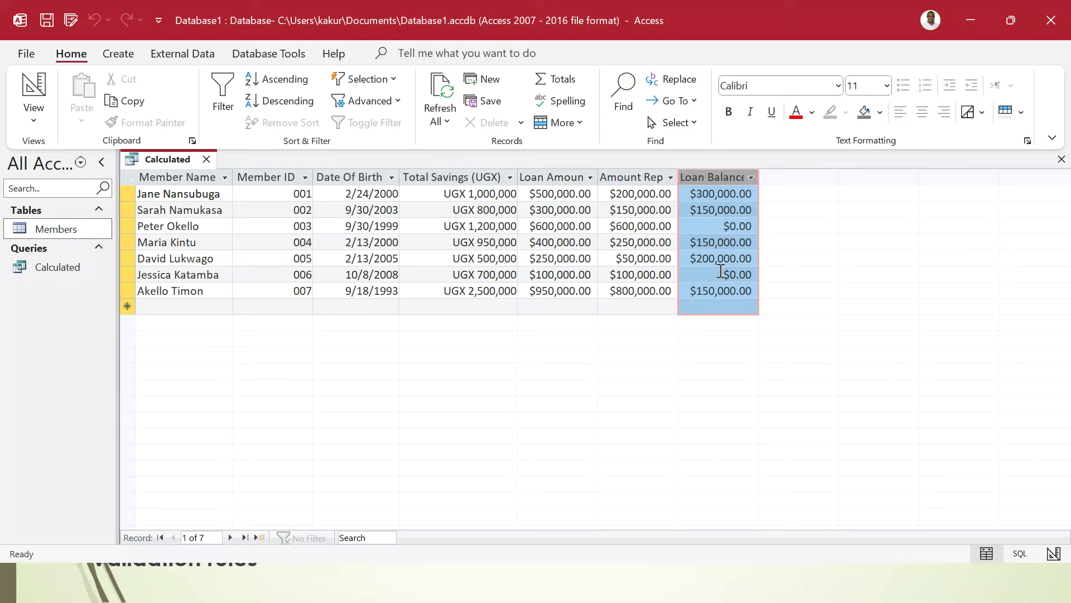
- Close Access, launch Word from the Start menu and create a blank document
left_click(1057, 8)
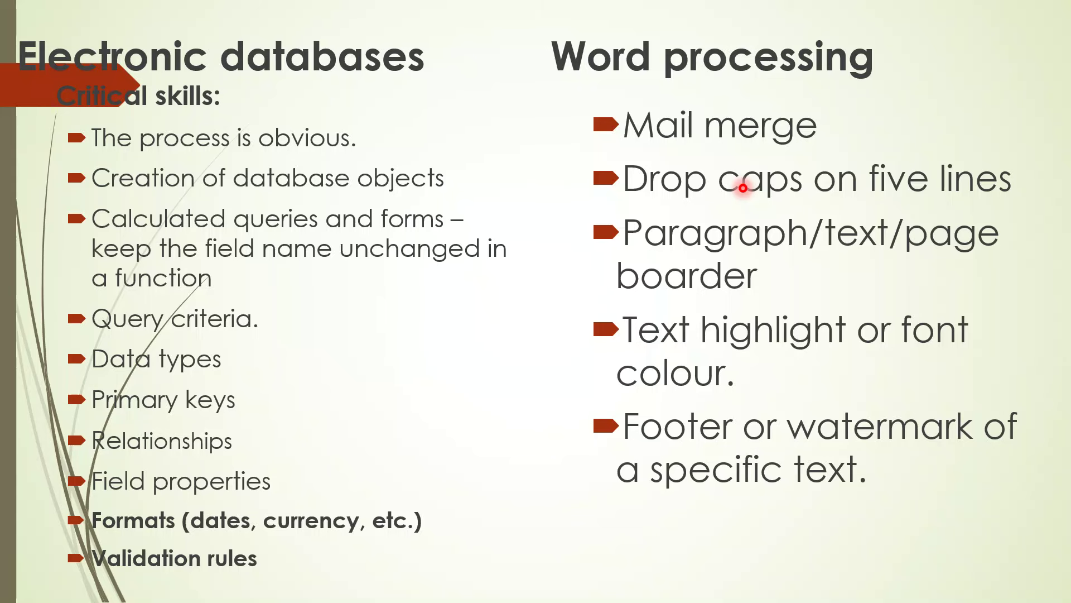
key("super")
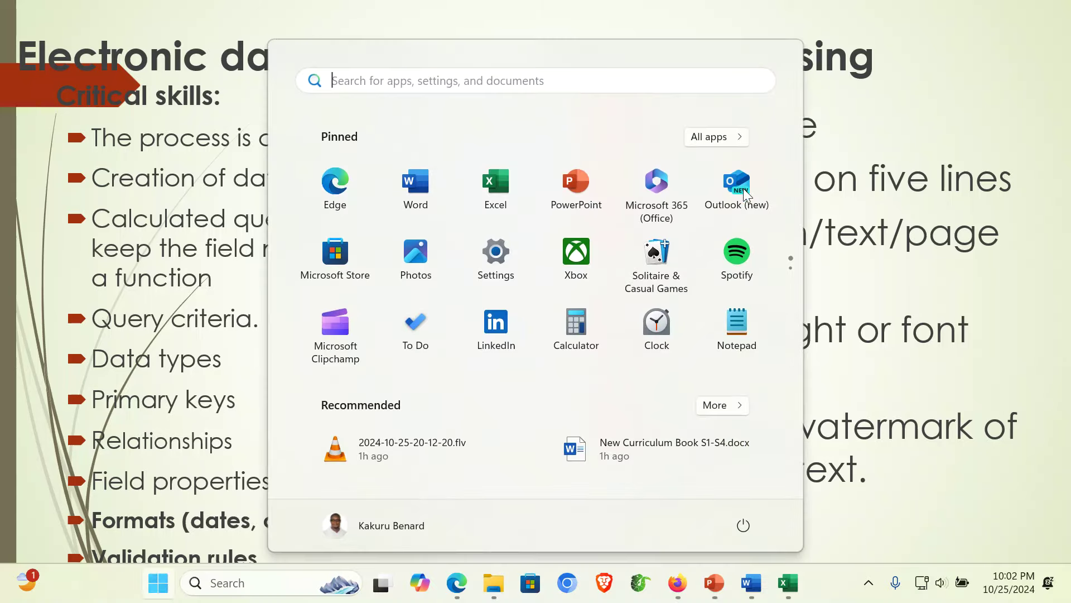
left_click(441, 178)
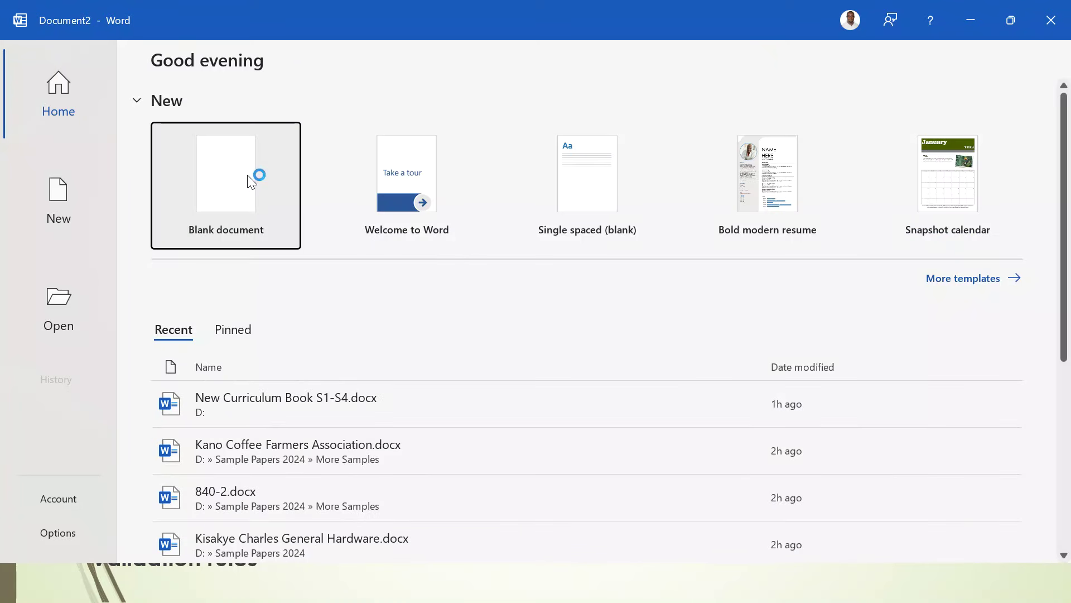
left_click(248, 176)
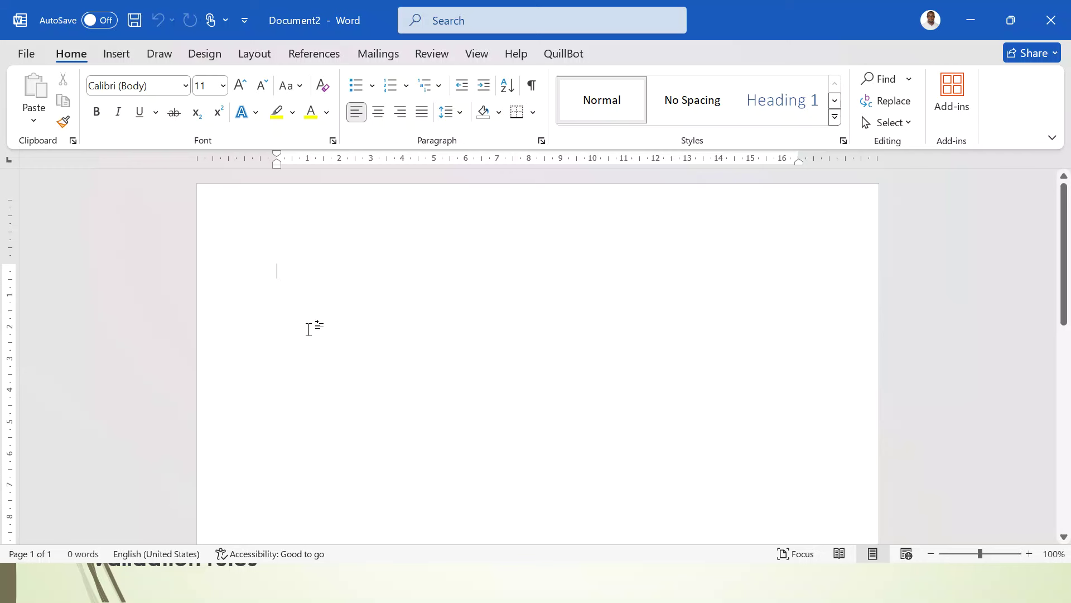
- Generate sample text with =RAND(3,6) and add an empty line above it
type("=RAND(")
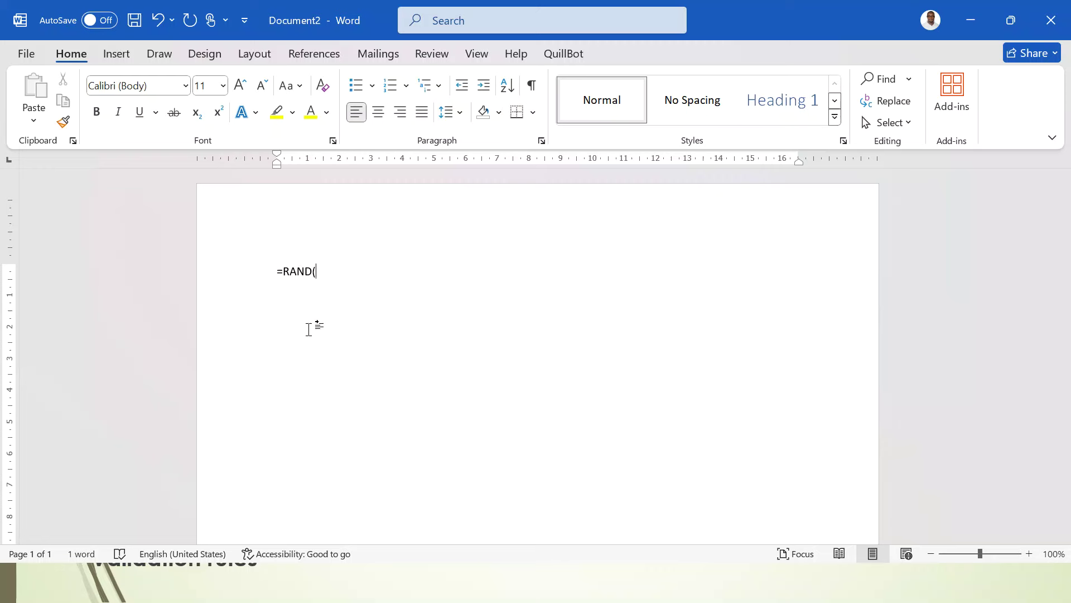
type("3,6)")
key("Return")
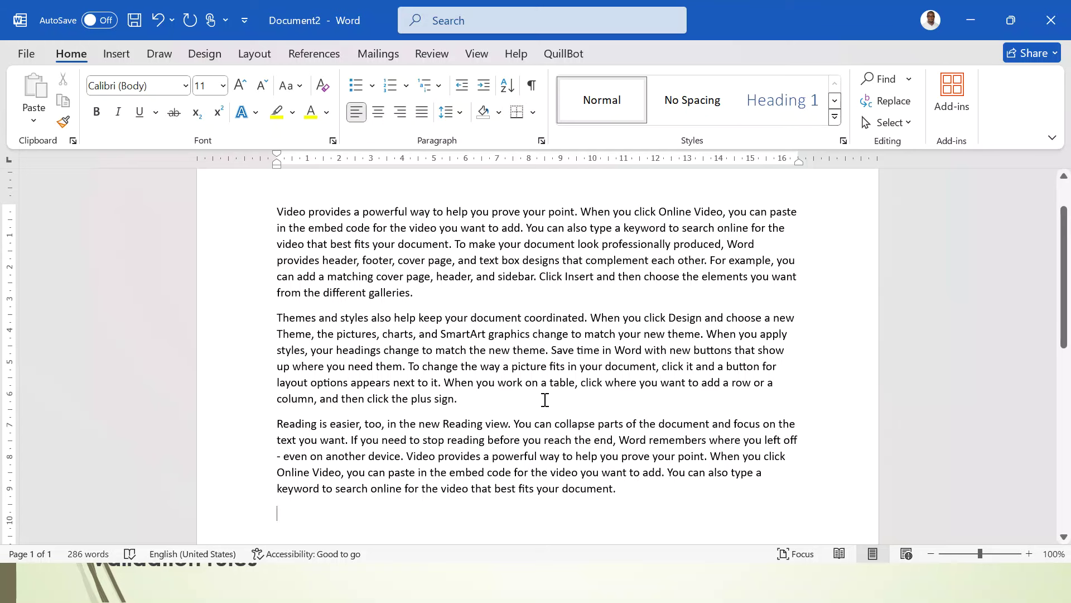
scroll(545, 399, "up", 2)
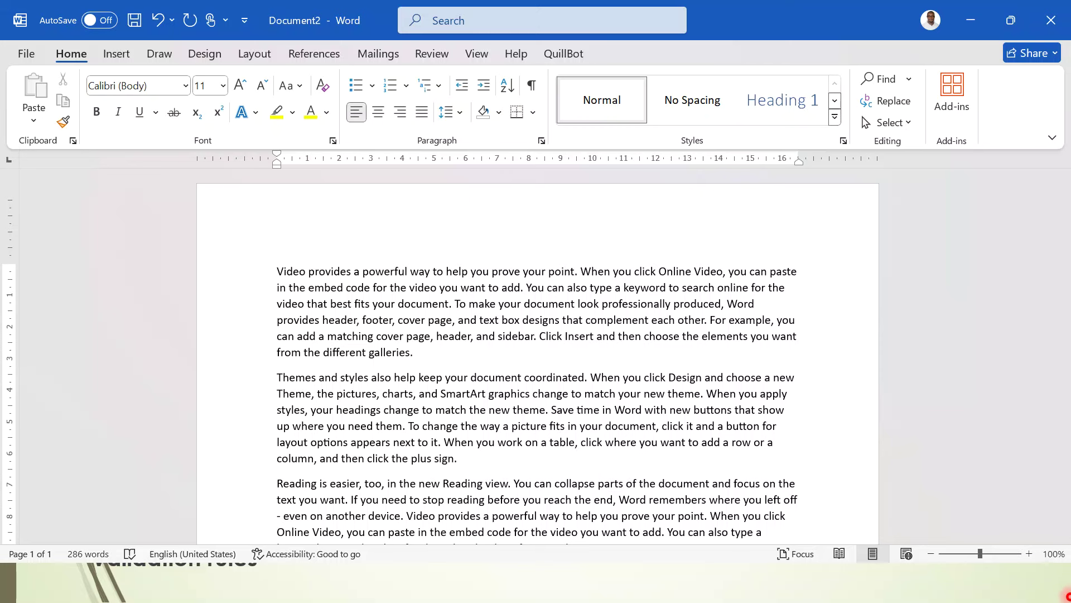
key("super")
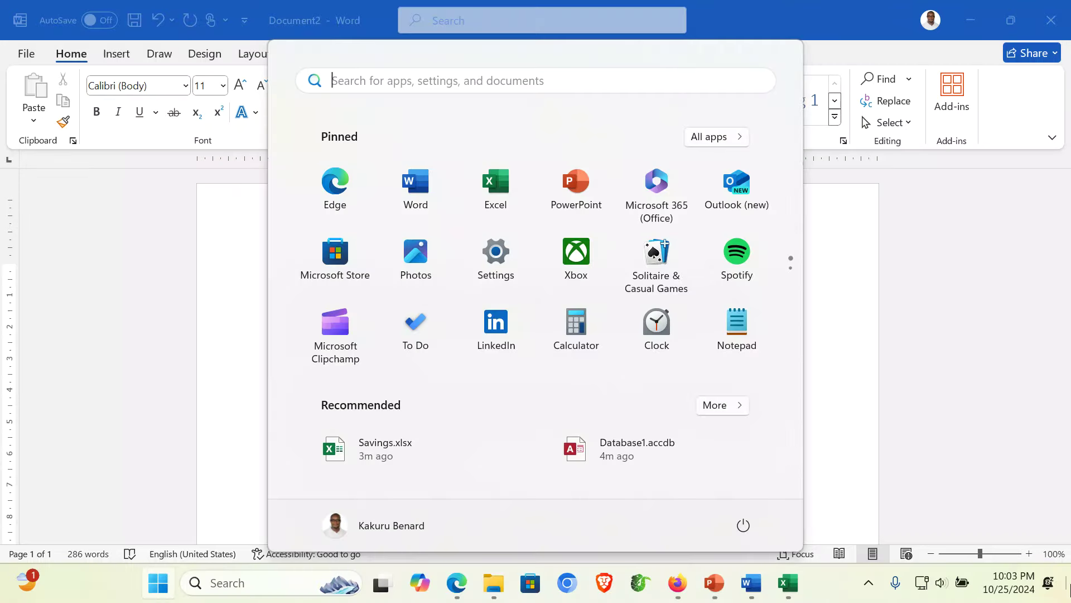
key("super")
key("super")
key("super")
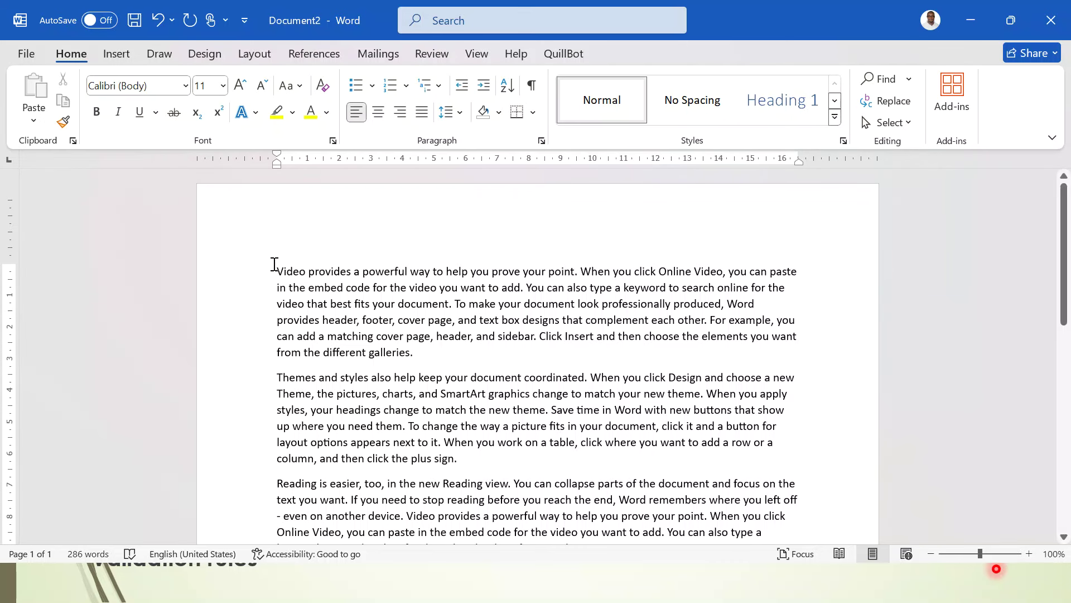
key("Return")
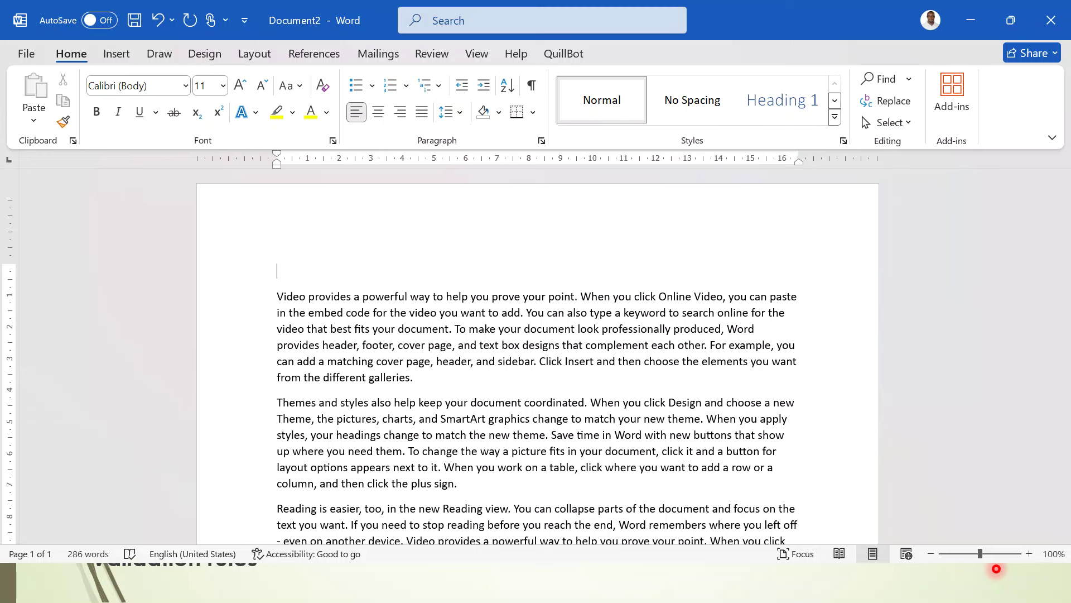
- Use Acceptance list.docx from Desktop > Support Files as the existing recipient list
left_click(391, 58)
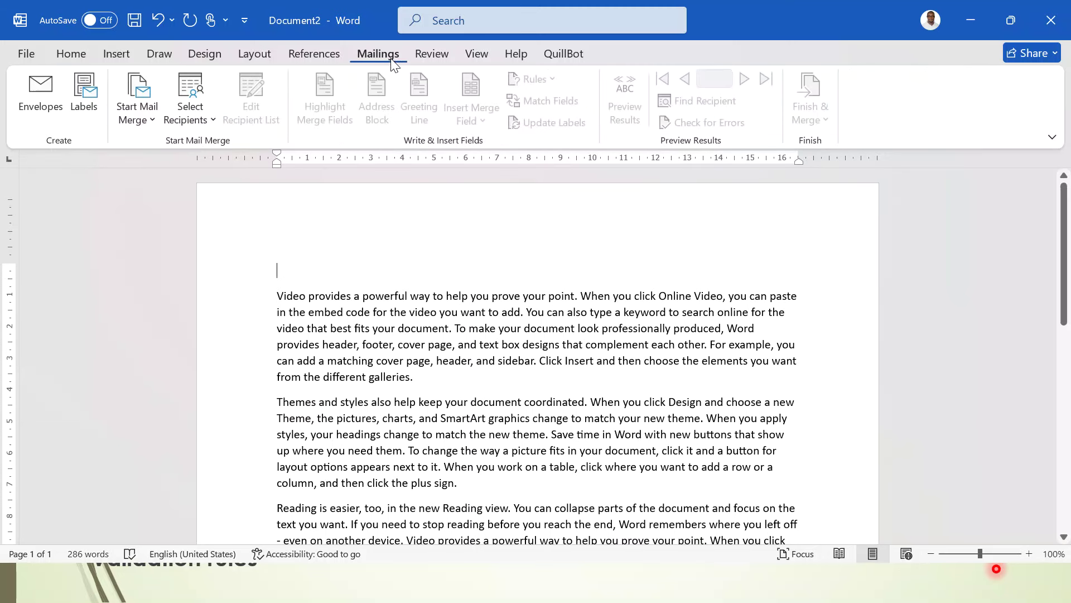
left_click(200, 123)
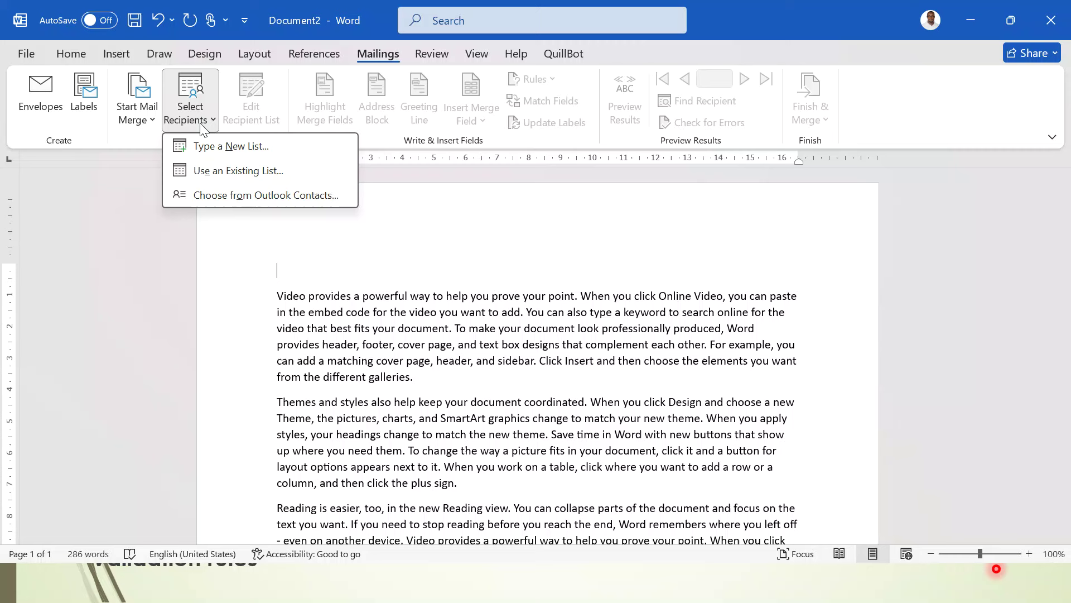
left_click(244, 171)
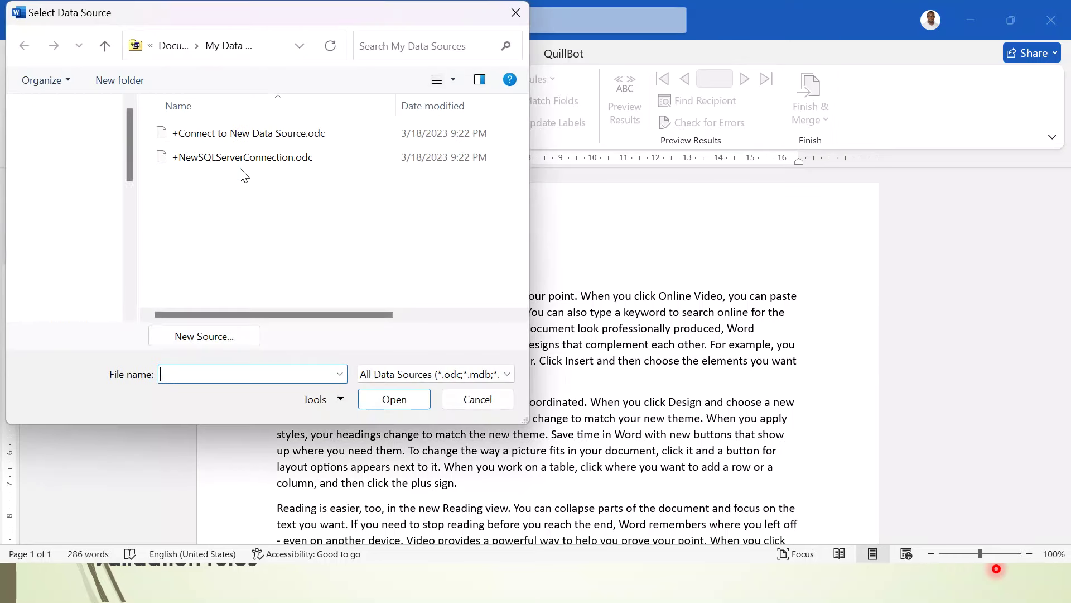
left_click_drag(130, 248, 133, 120)
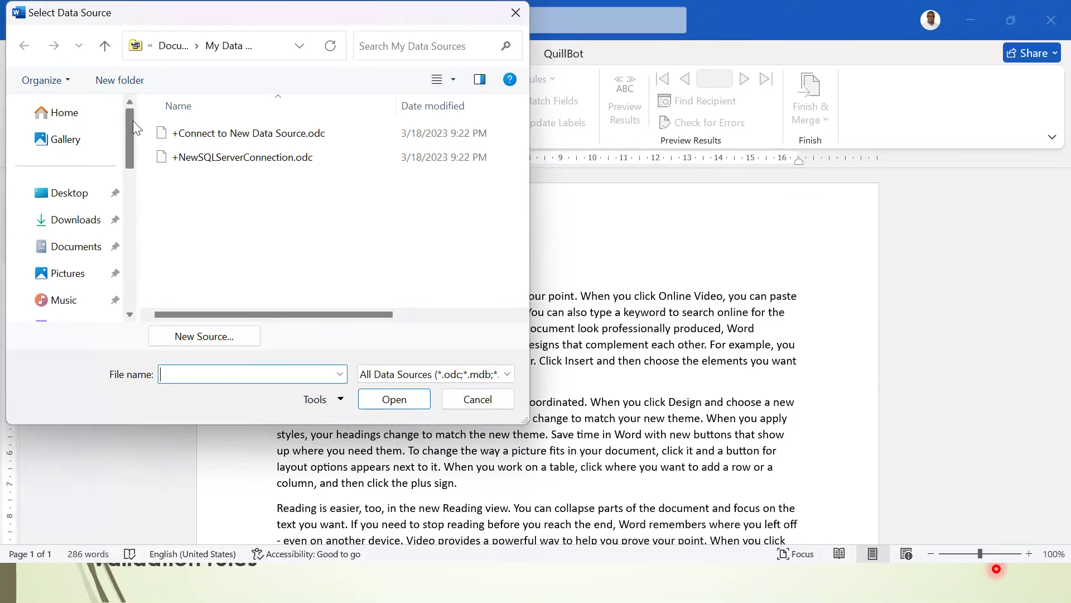
left_click(89, 192)
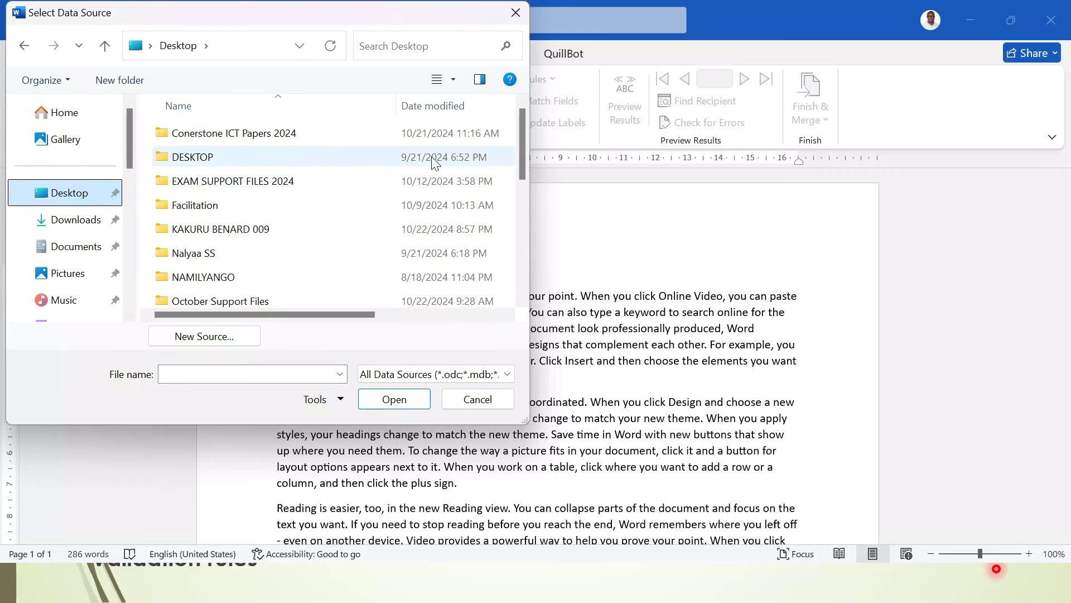
left_click_drag(520, 146, 519, 233)
double_click(292, 195)
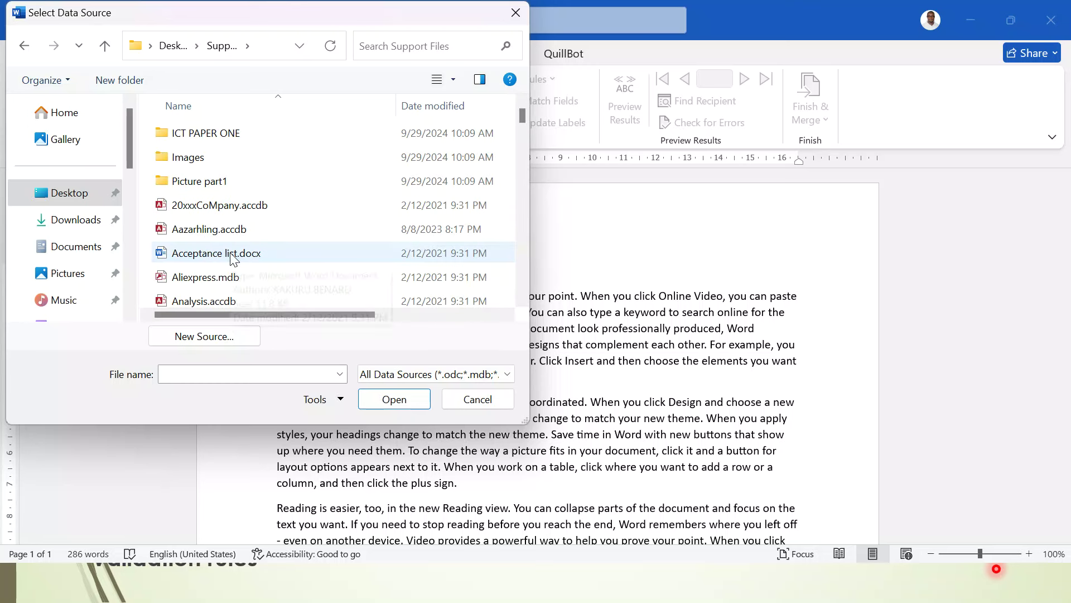
double_click(229, 255)
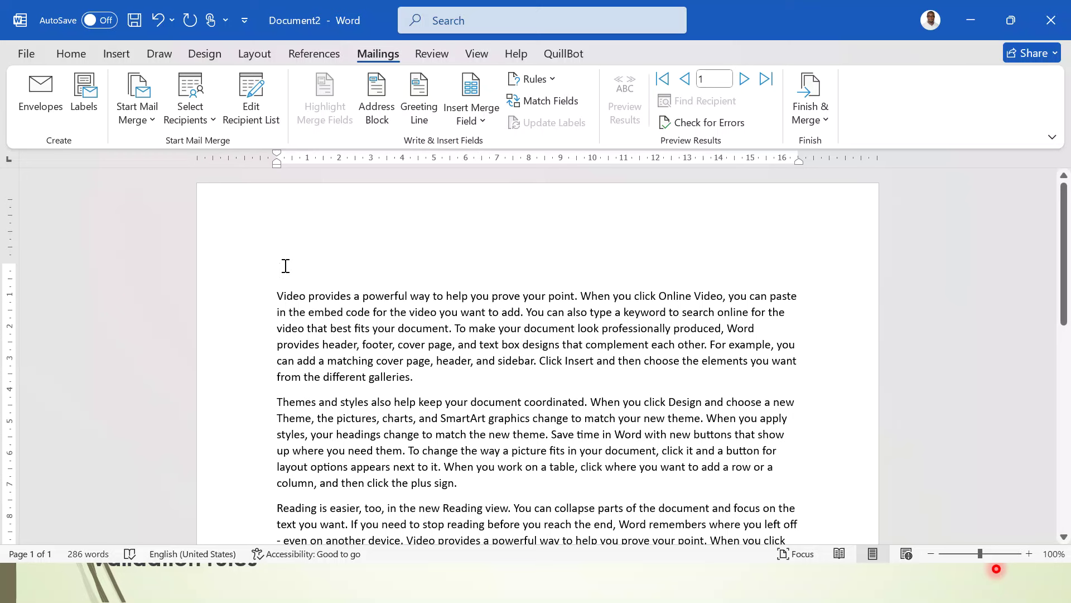
- Insert Name_of_School_, Candidates_ and Title merge fields on separate lines at the top
left_click(478, 125)
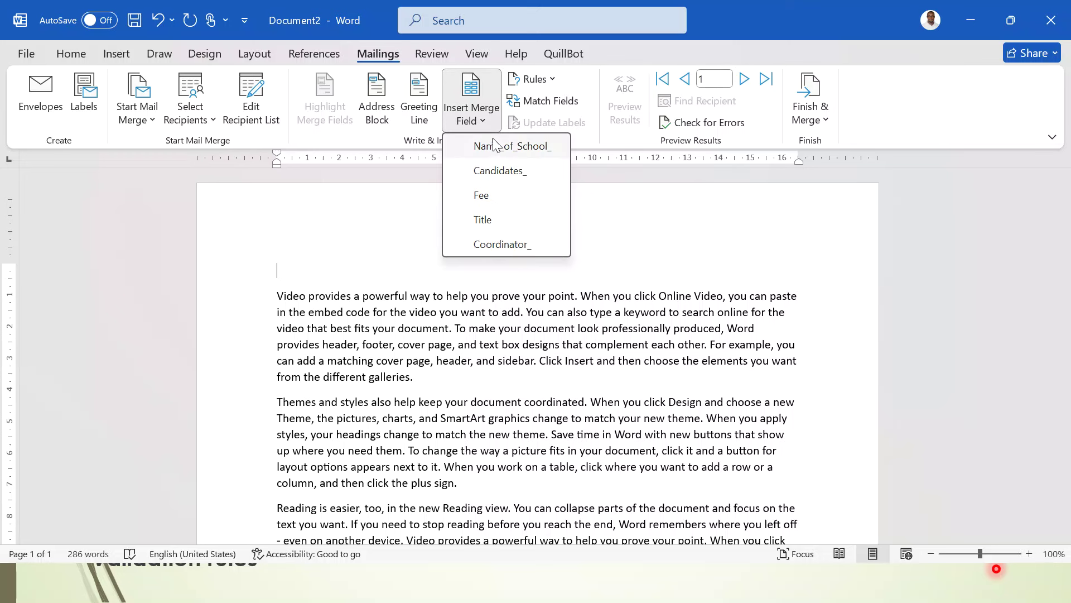
left_click(495, 146)
key("Return")
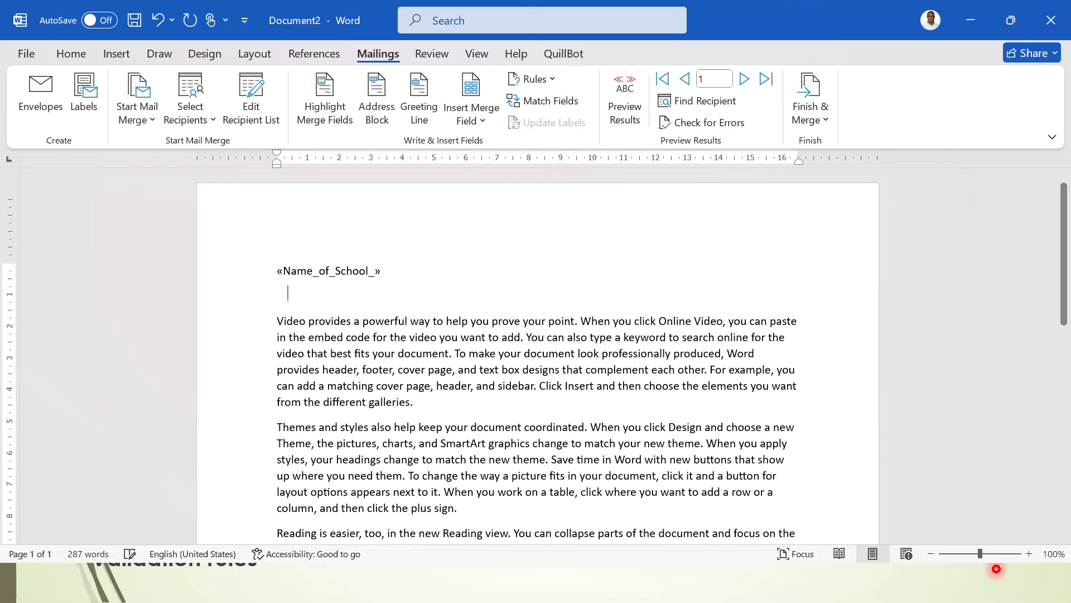
left_click(483, 121)
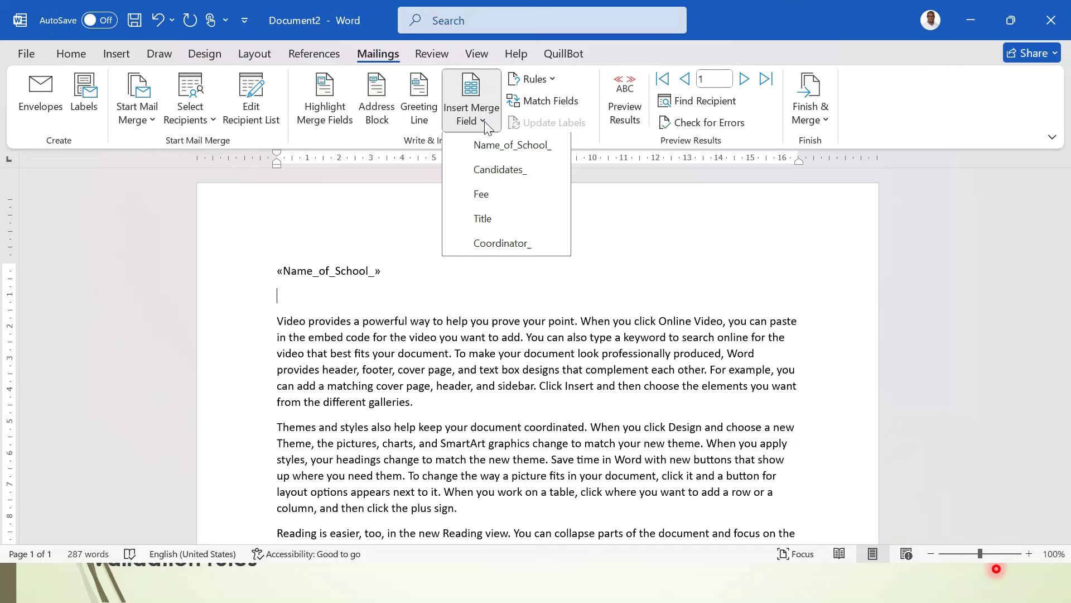
left_click(496, 169)
key("Return")
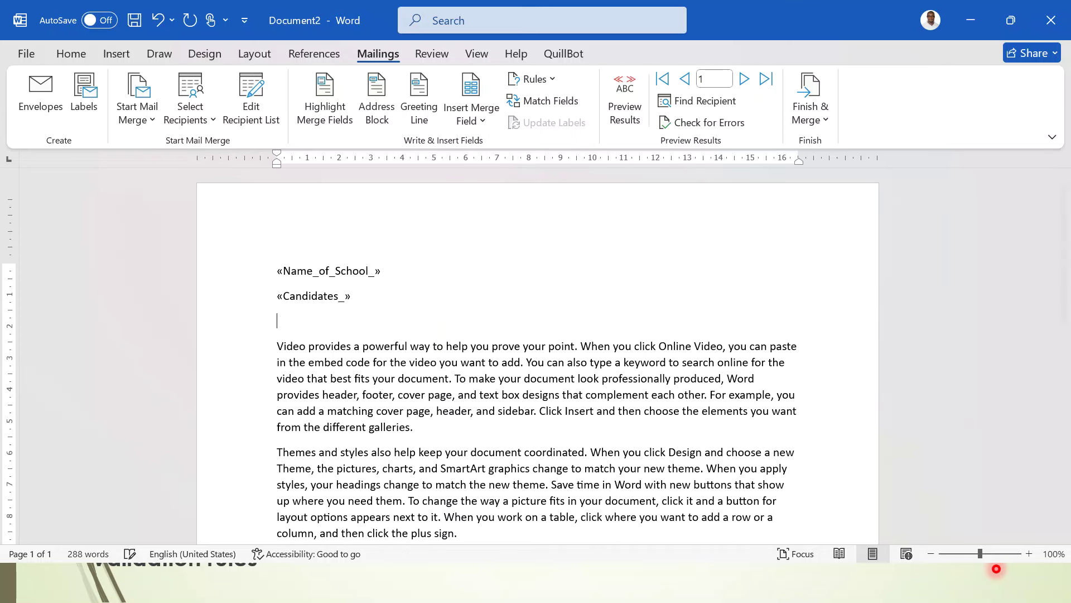
left_click(481, 116)
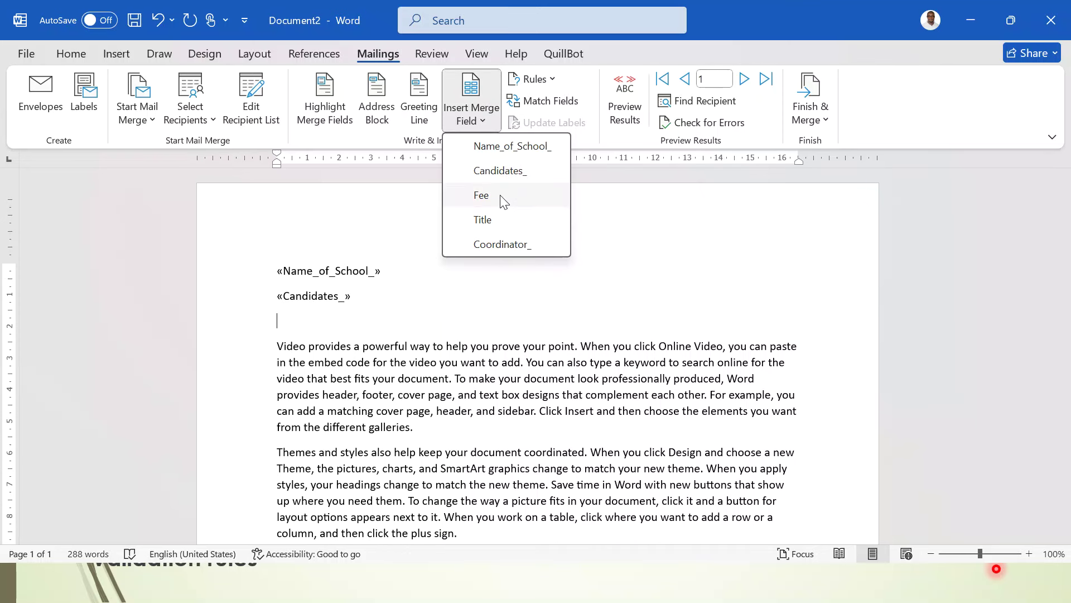
left_click(497, 218)
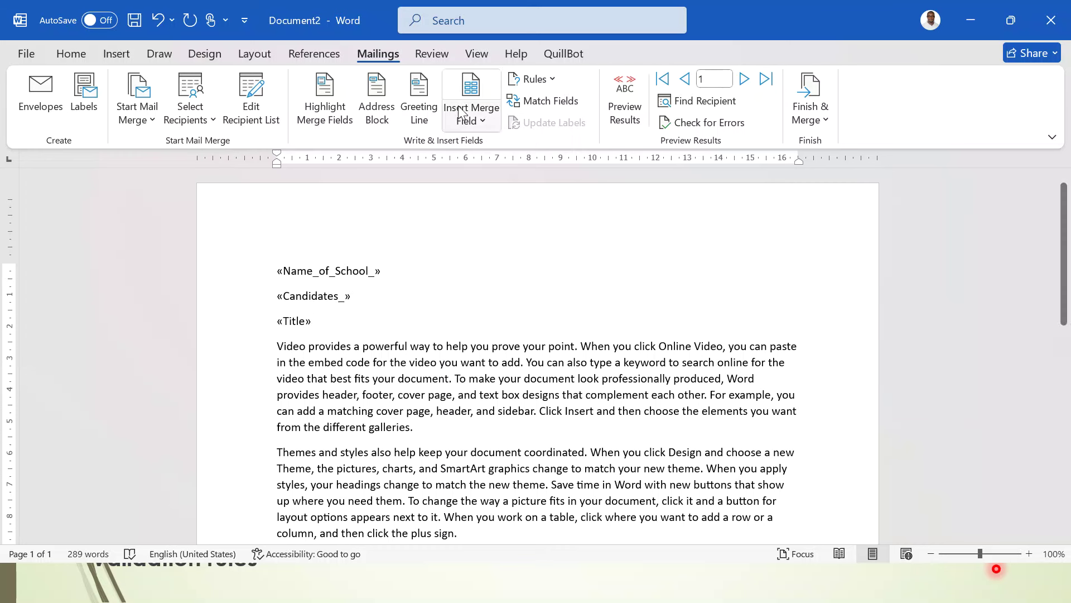
- Insert a bold Fee merge field after "sidebar." in the first paragraph
left_click(482, 120)
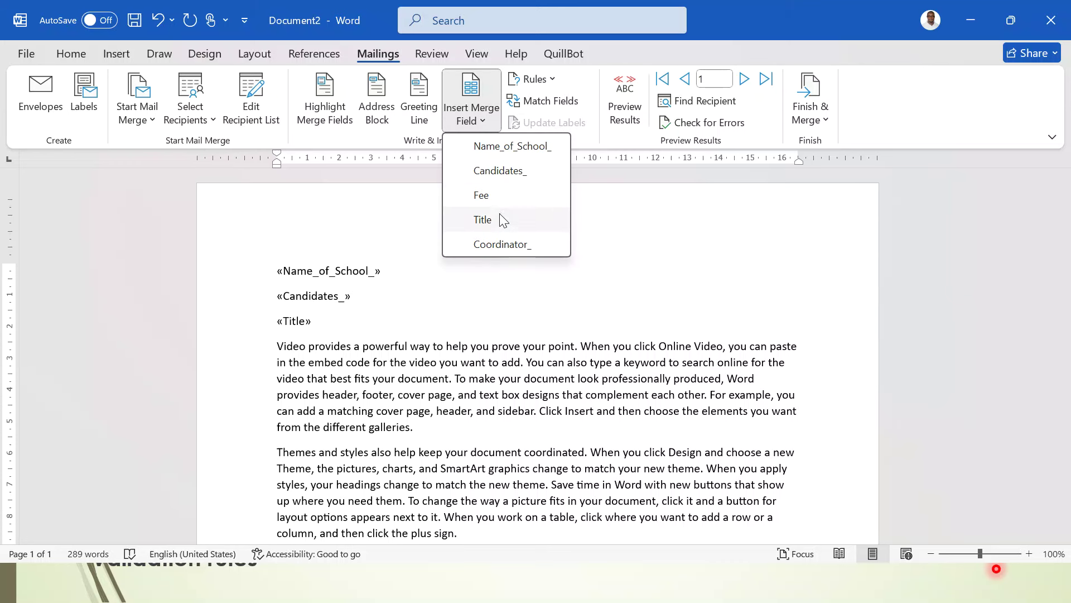
left_click(494, 195)
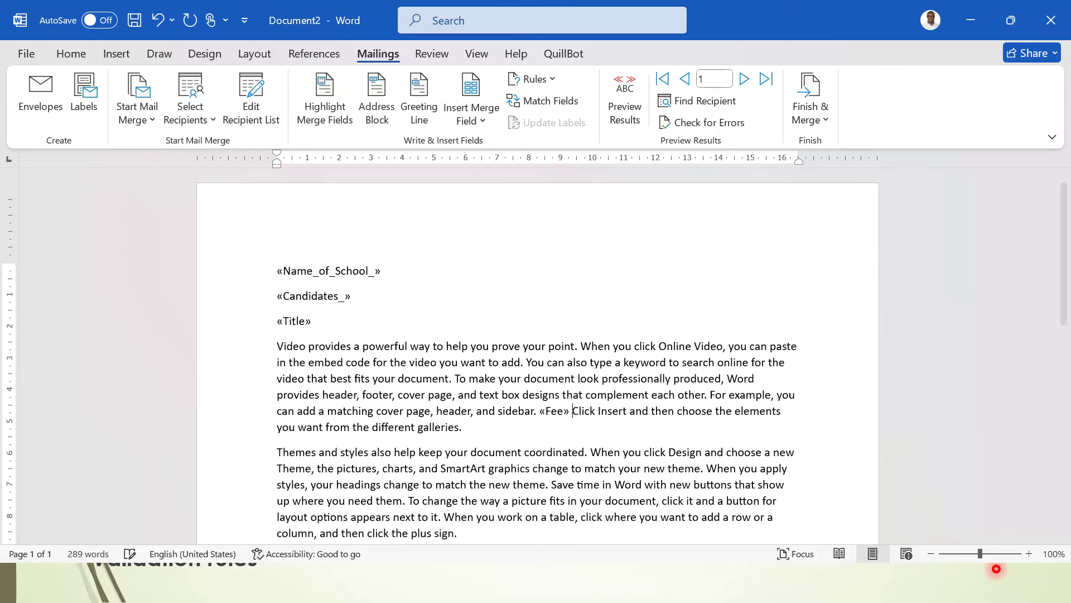
left_click_drag(541, 417, 569, 416)
key("ctrl+b")
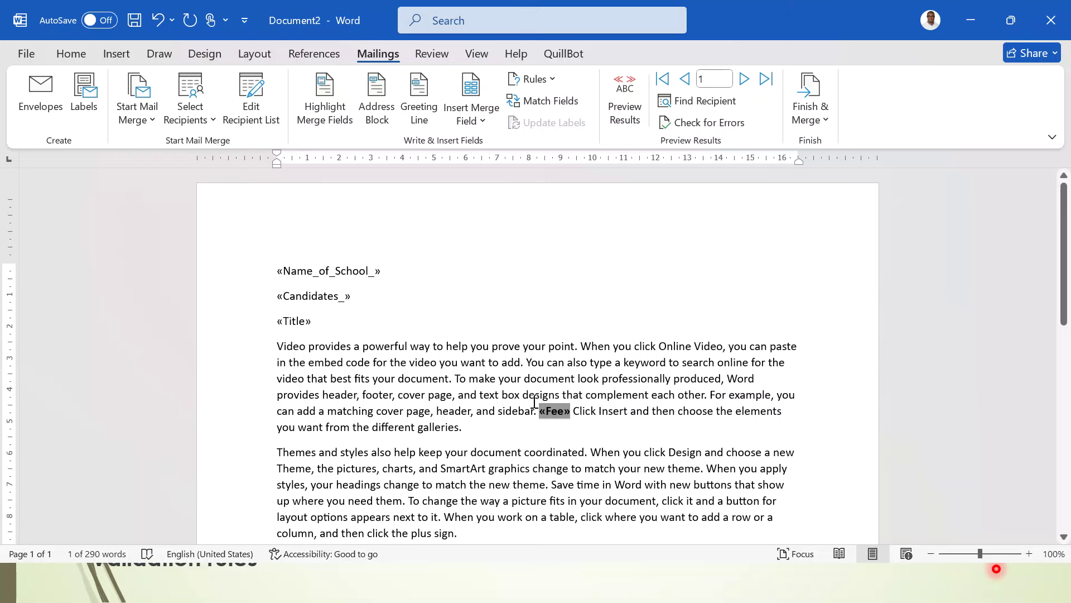
- Insert the Coordinator_ merge field before "You can also type" in the last paragraph
scroll(535, 401, "down", 3)
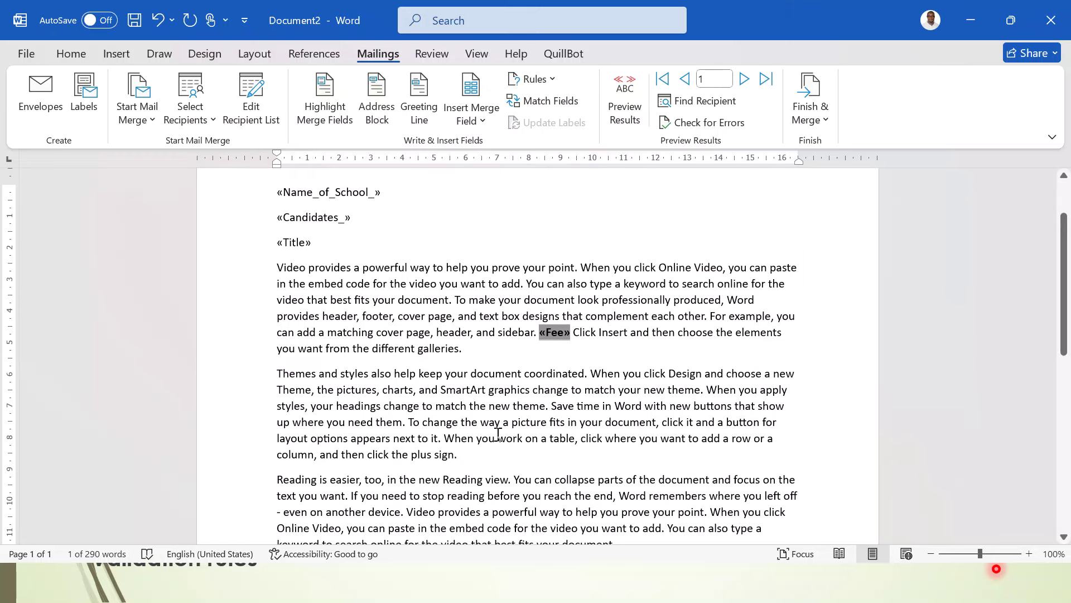
scroll(498, 432, "down", 3)
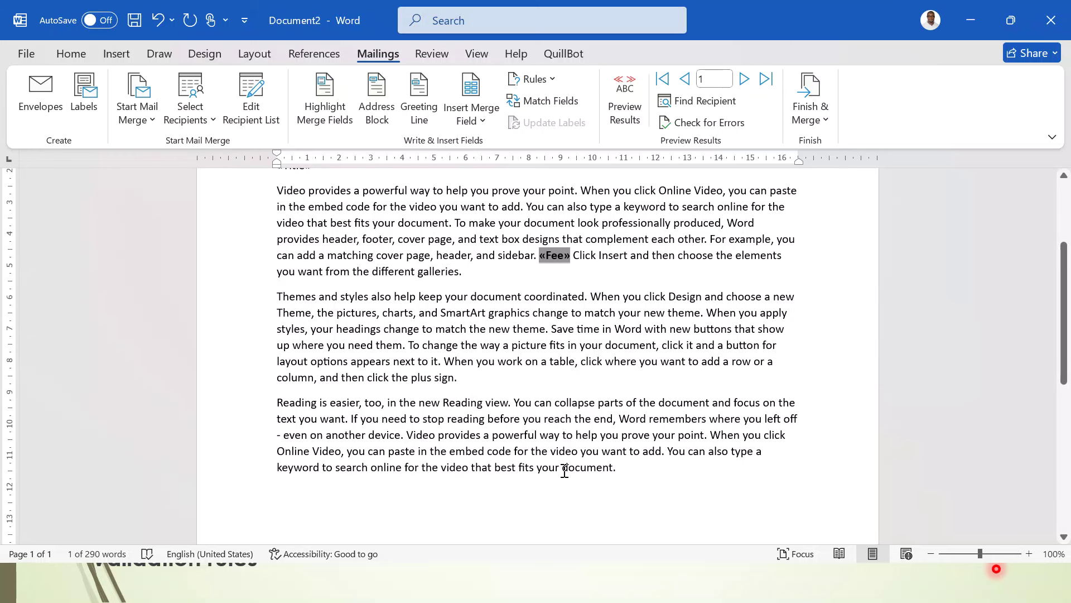
left_click(668, 452)
left_click(484, 120)
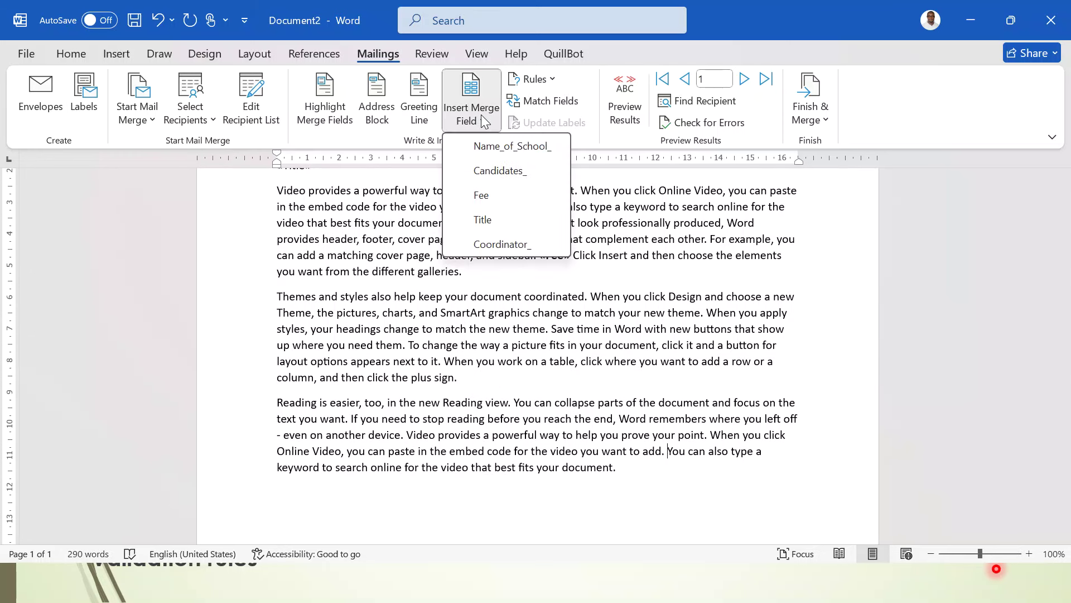
left_click(509, 245)
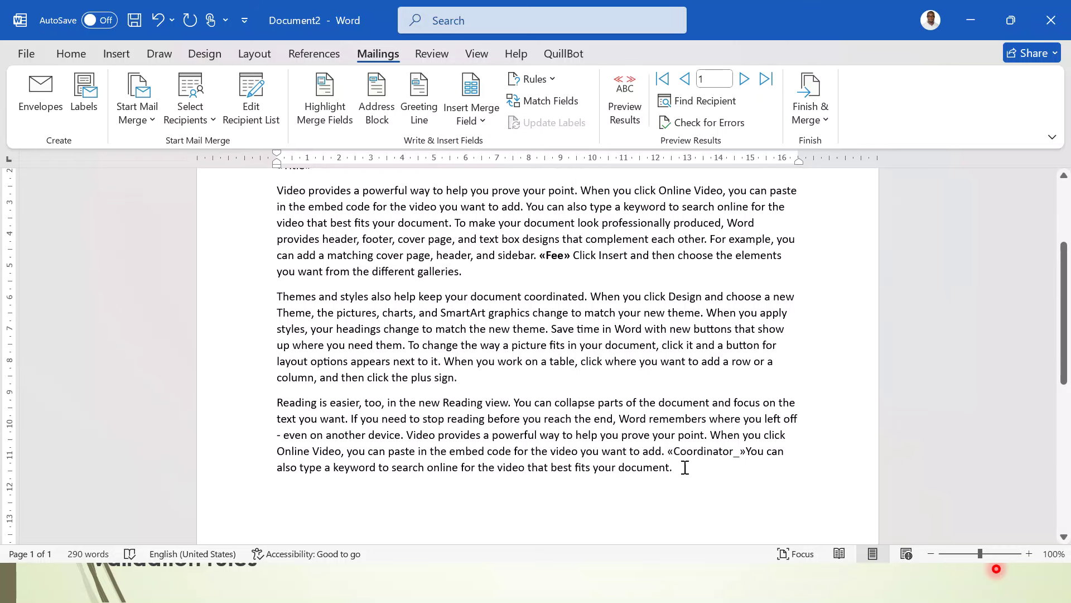
left_click_drag(670, 453, 748, 453)
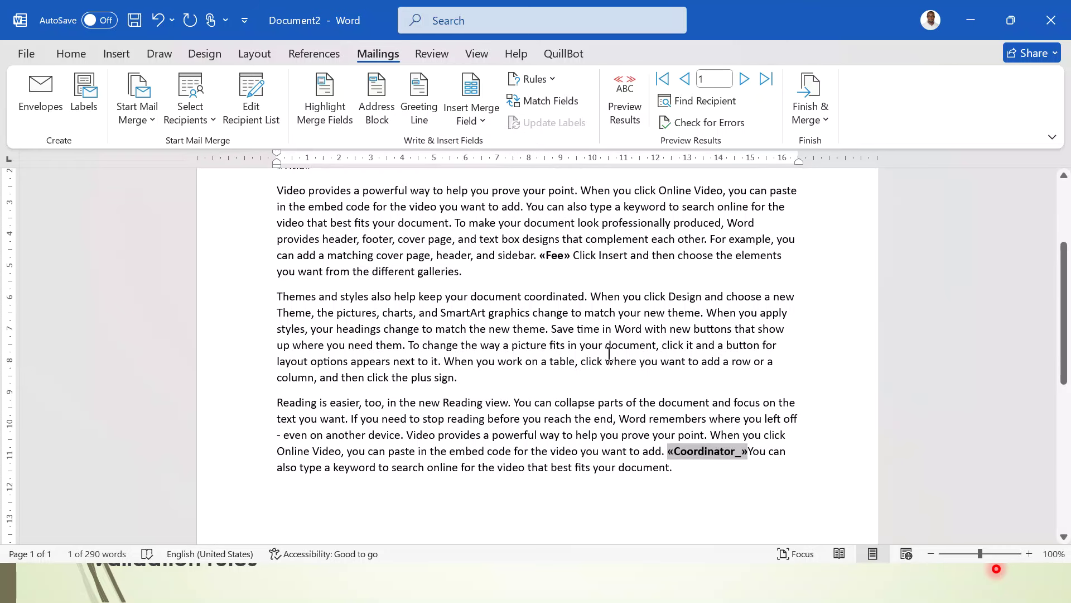
scroll(609, 355, "up", 2)
scroll(609, 355, "up", 1)
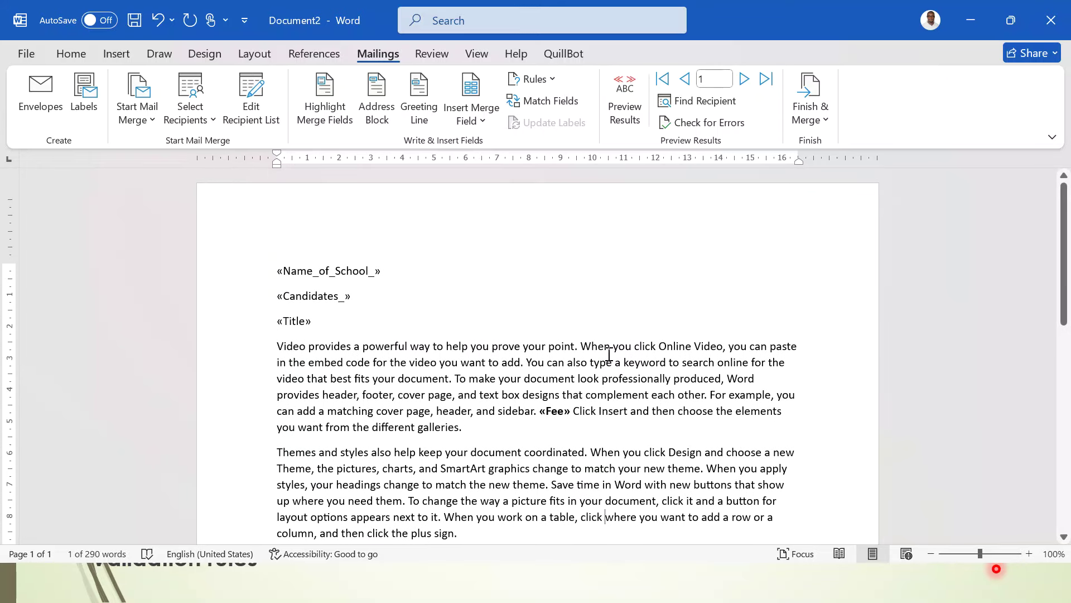
- Preview the letter with recipient data and bold the school name, number and salutation lines
left_click(629, 121)
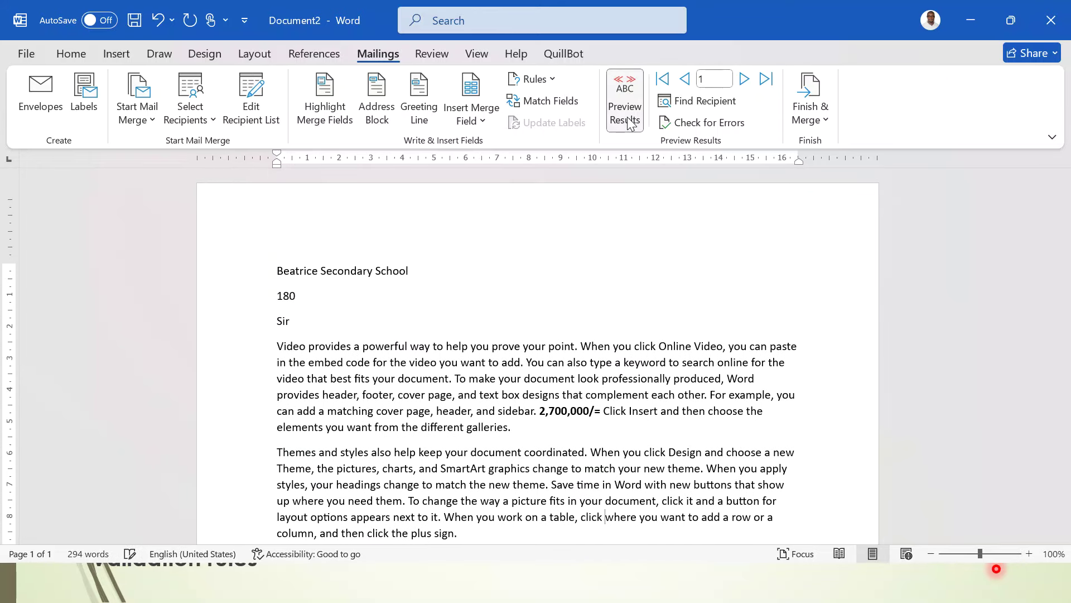
left_click_drag(225, 287, 247, 333)
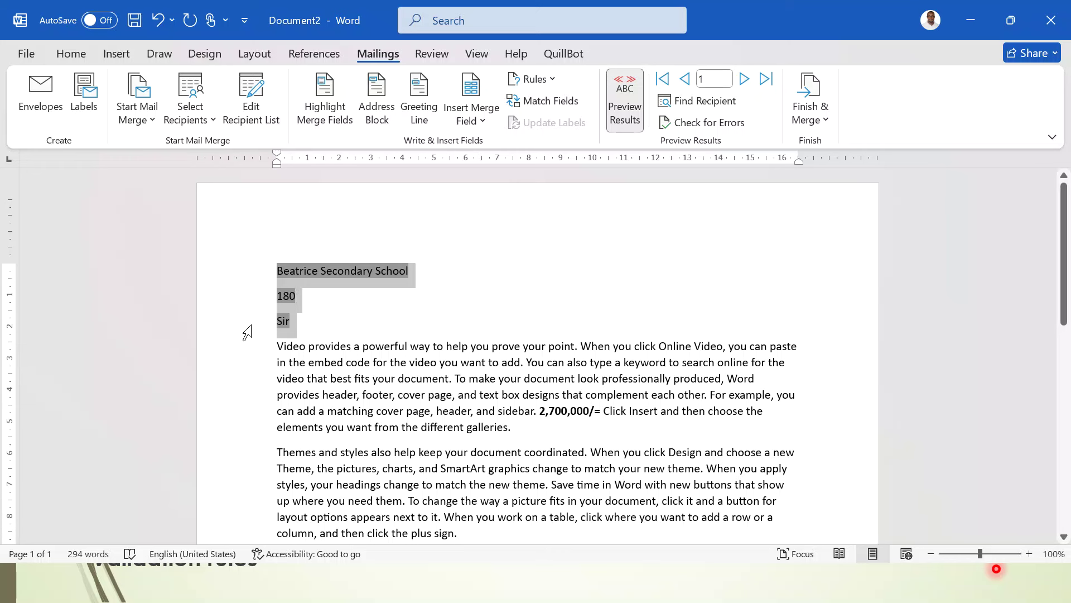
key("ctrl+b")
left_click(439, 378)
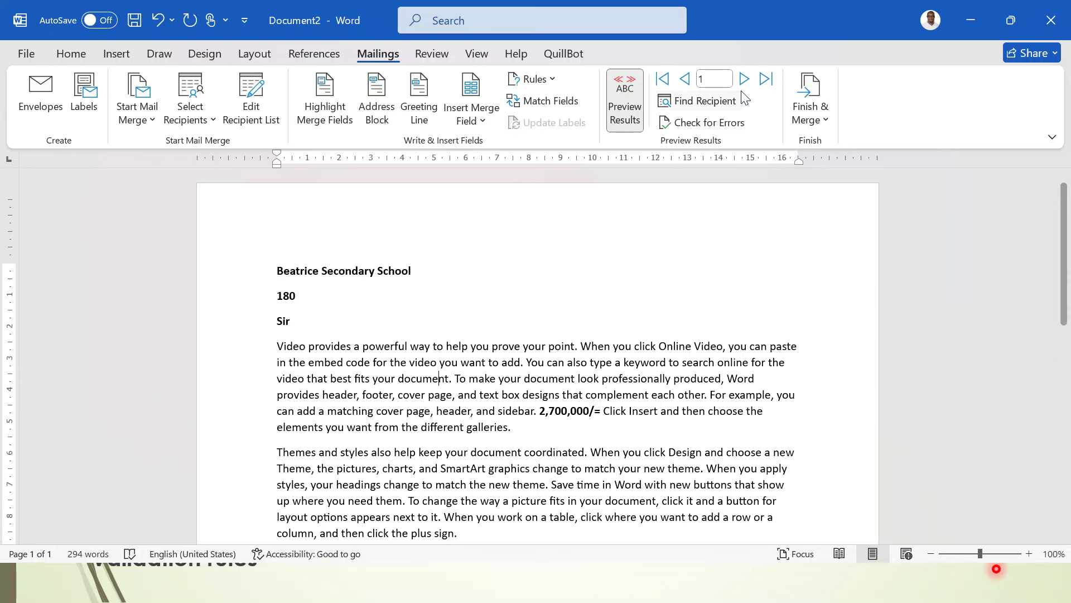
- Step through the records to record 6: Tororo Girls School, 169 candidates, 2,535,000/=
left_click(744, 79)
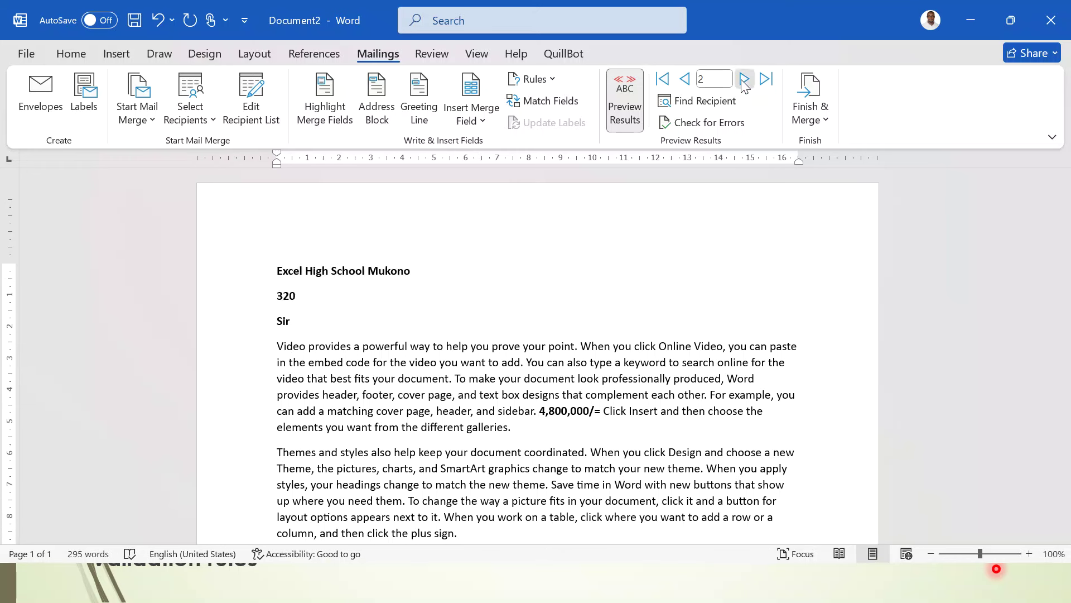
left_click(745, 79)
left_click(745, 79)
left_click(744, 79)
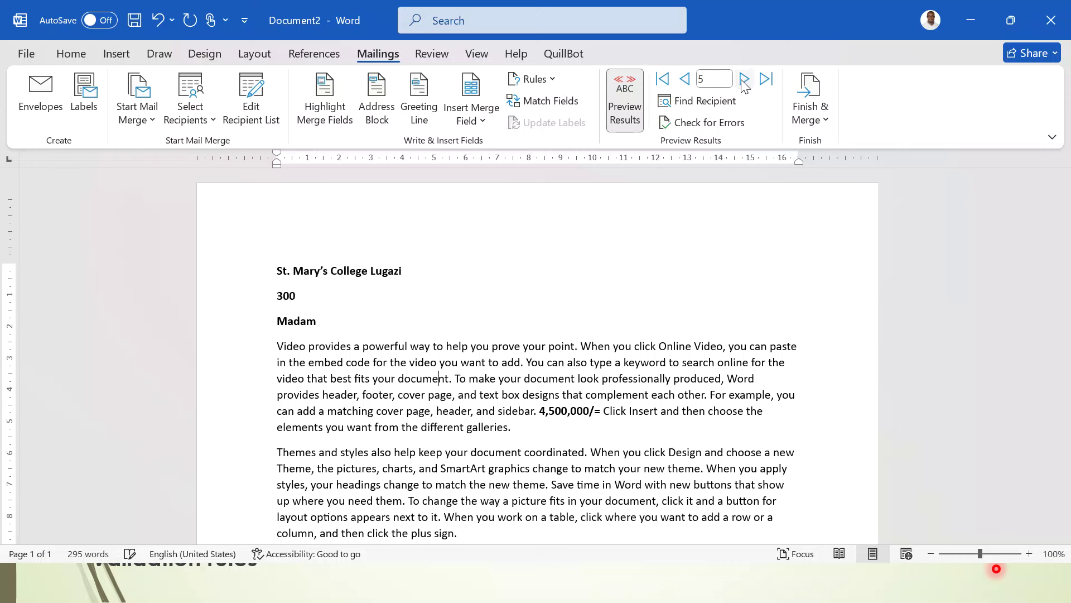
left_click(744, 79)
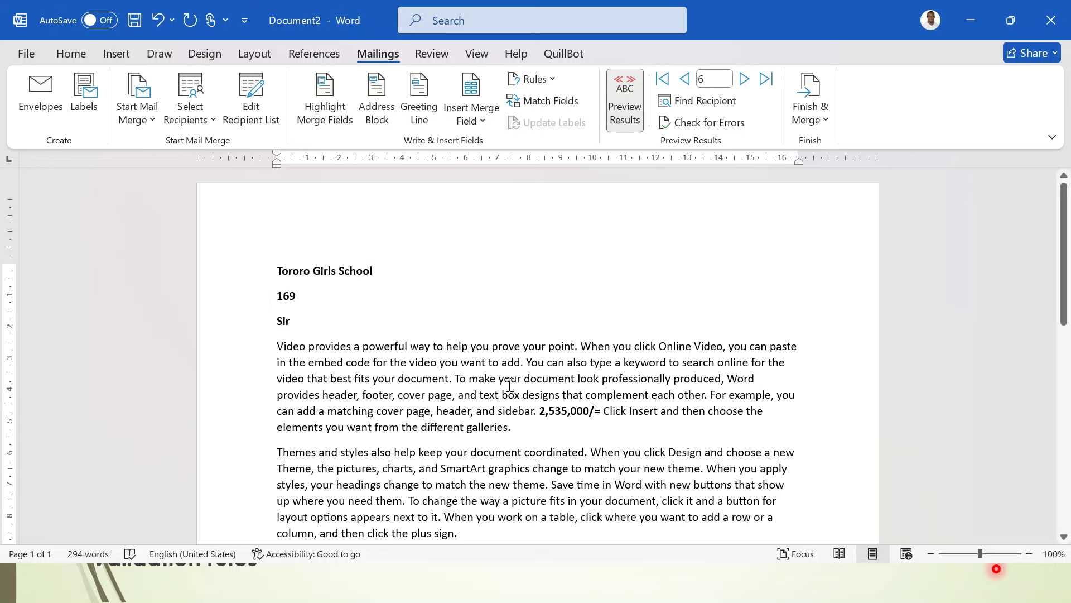
left_click(567, 413)
scroll(712, 434, "down", 2)
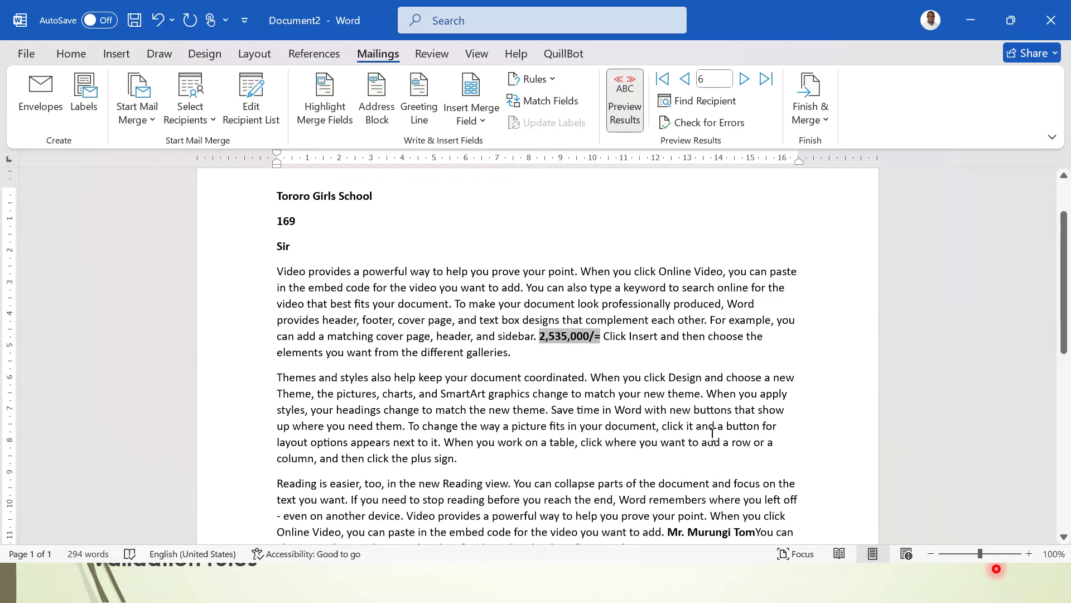
- Start a merge to the printer for all records, then cancel the Print dialog
left_click(708, 522)
left_click(822, 125)
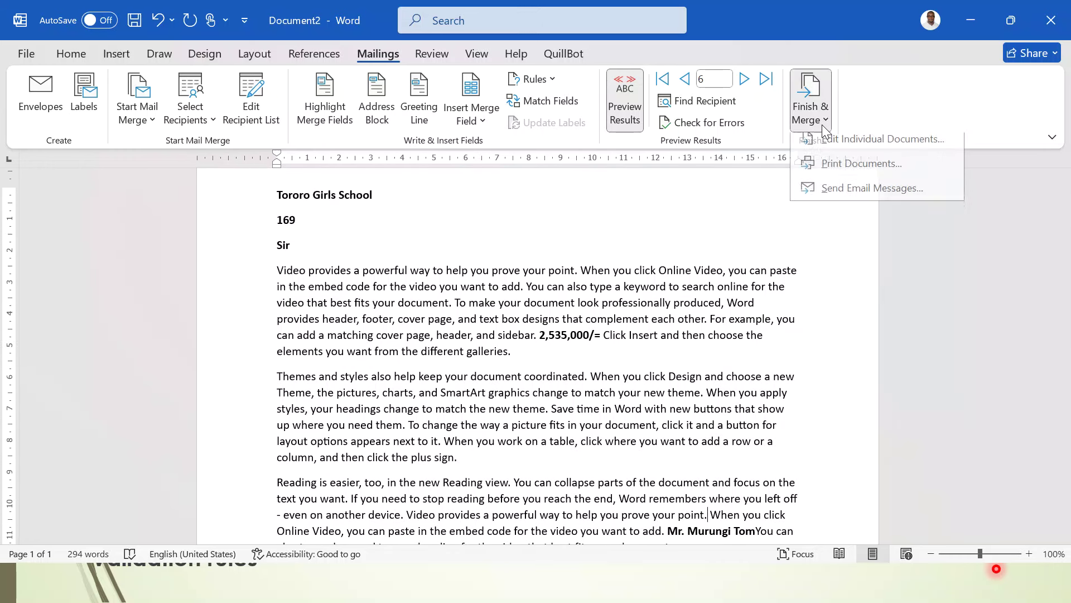
left_click(862, 172)
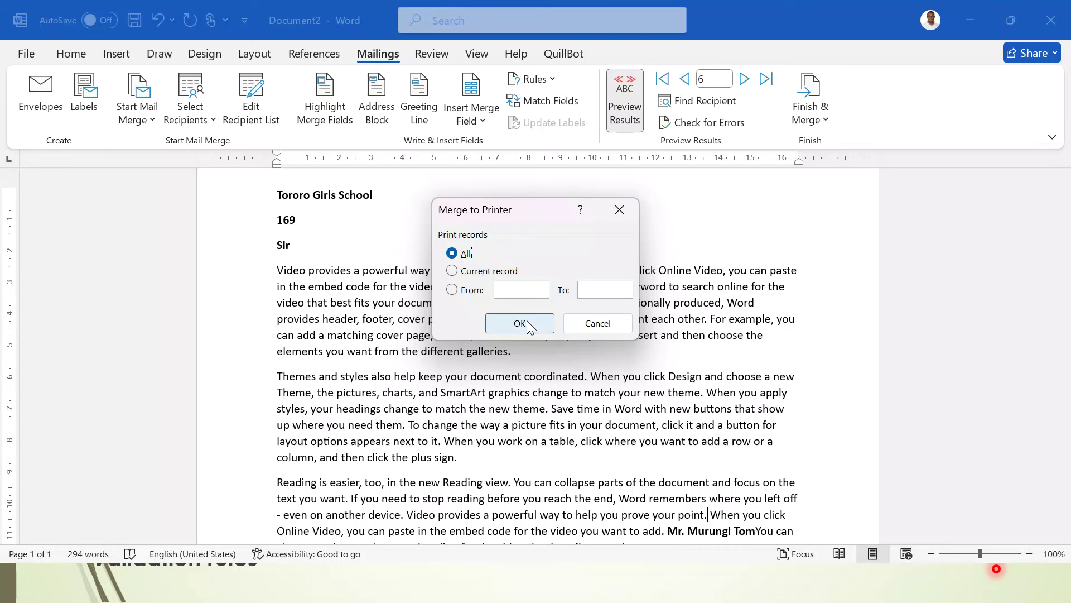
left_click(523, 322)
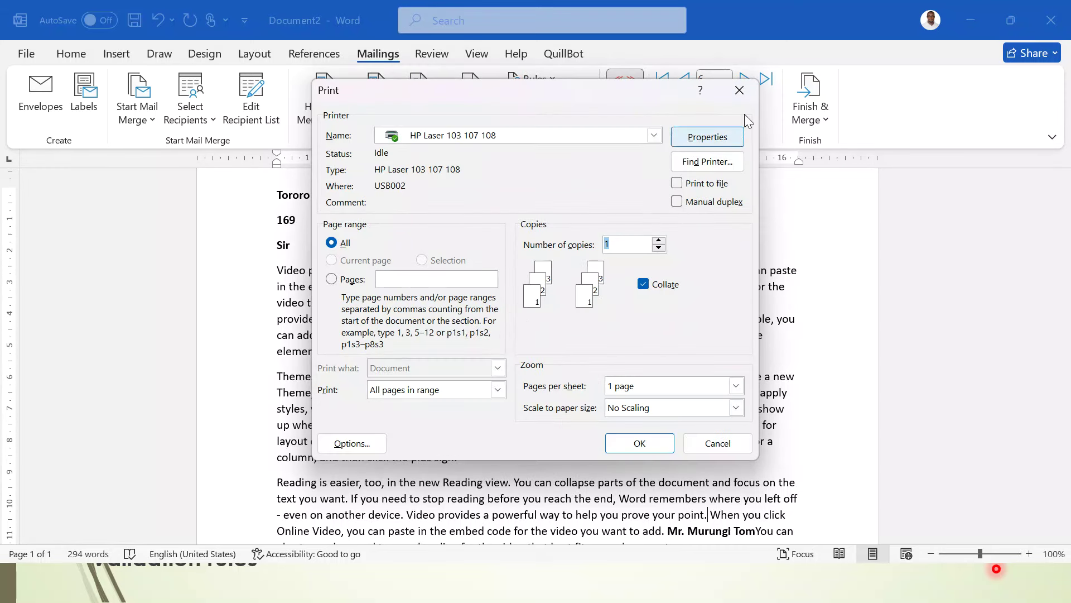
left_click(740, 91)
- Merge all records into the new document Letters1 and select the first T of Themes
left_click(811, 117)
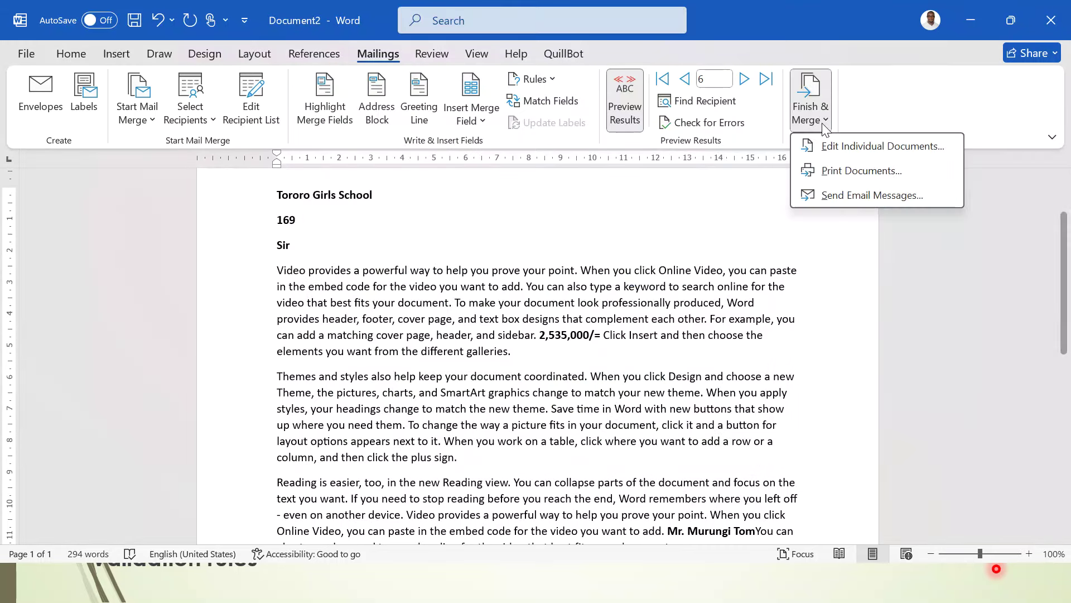
left_click(857, 147)
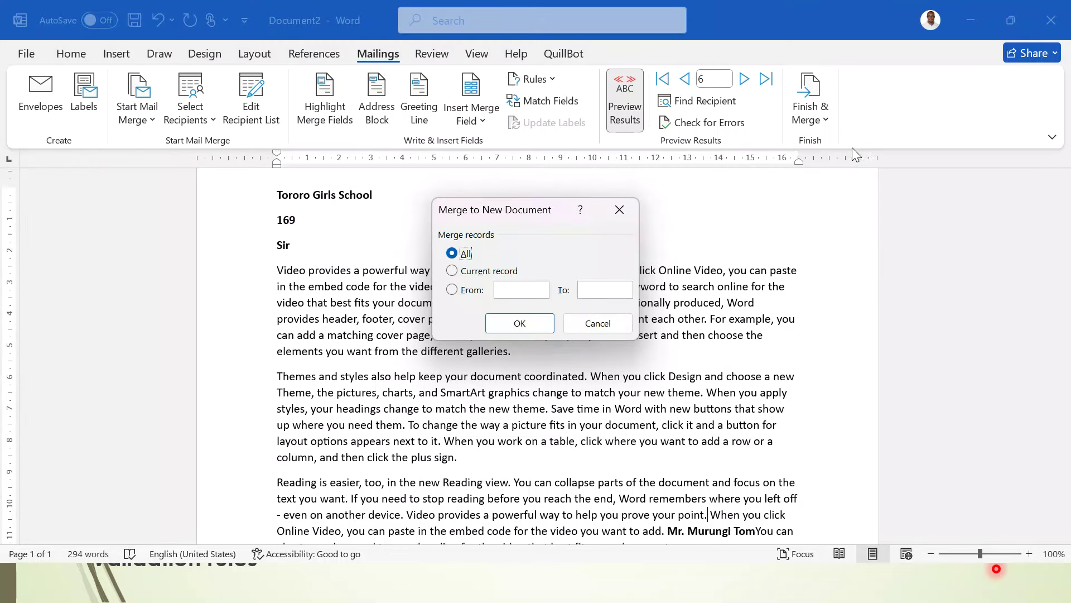
left_click(519, 323)
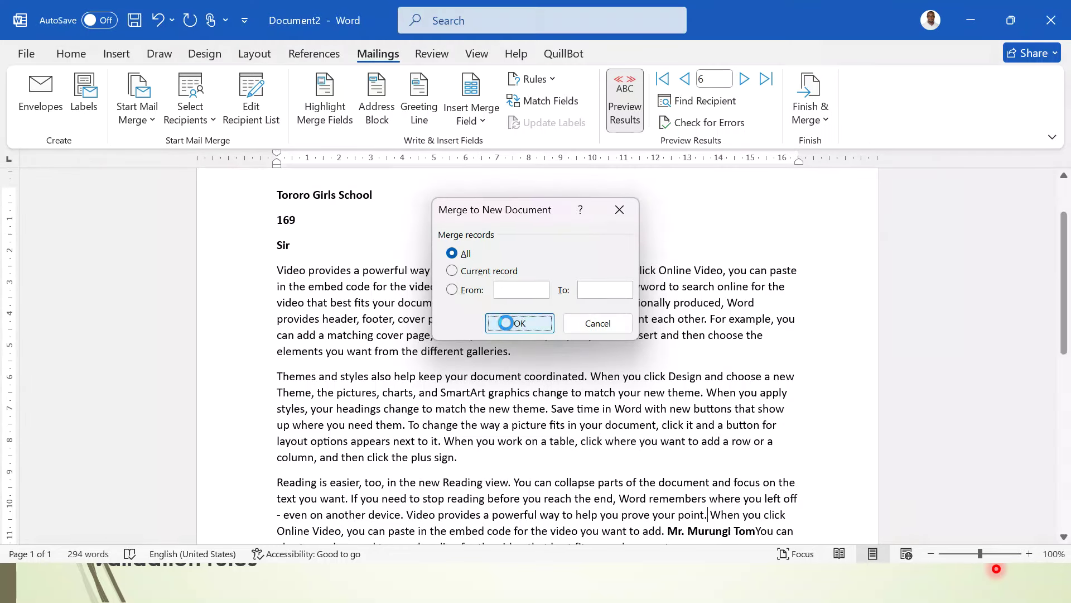
scroll(508, 323, "down", 10)
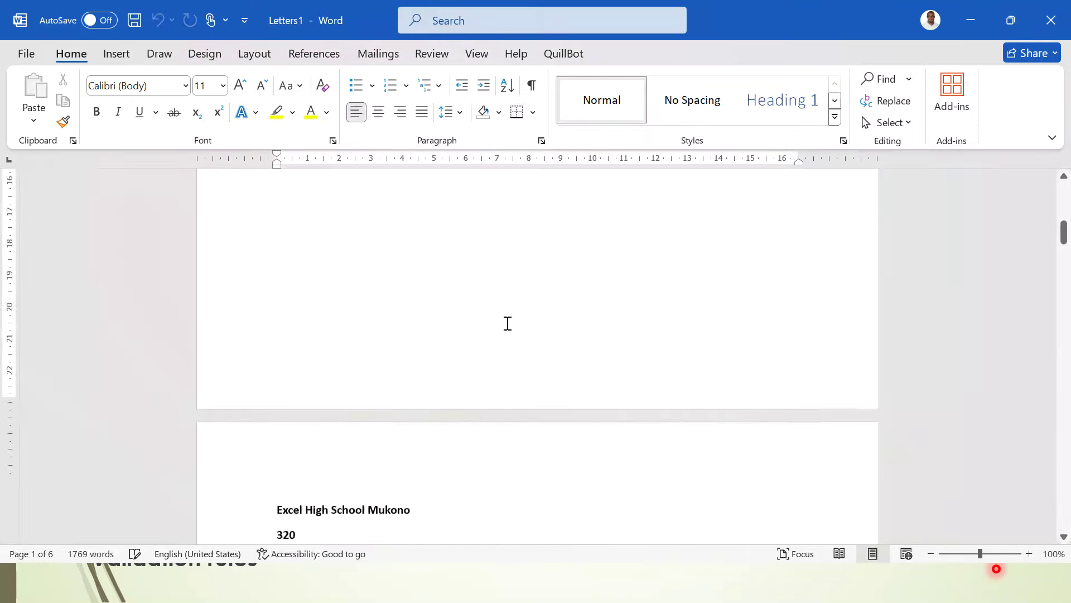
scroll(508, 323, "up", 5)
scroll(508, 323, "down", 20)
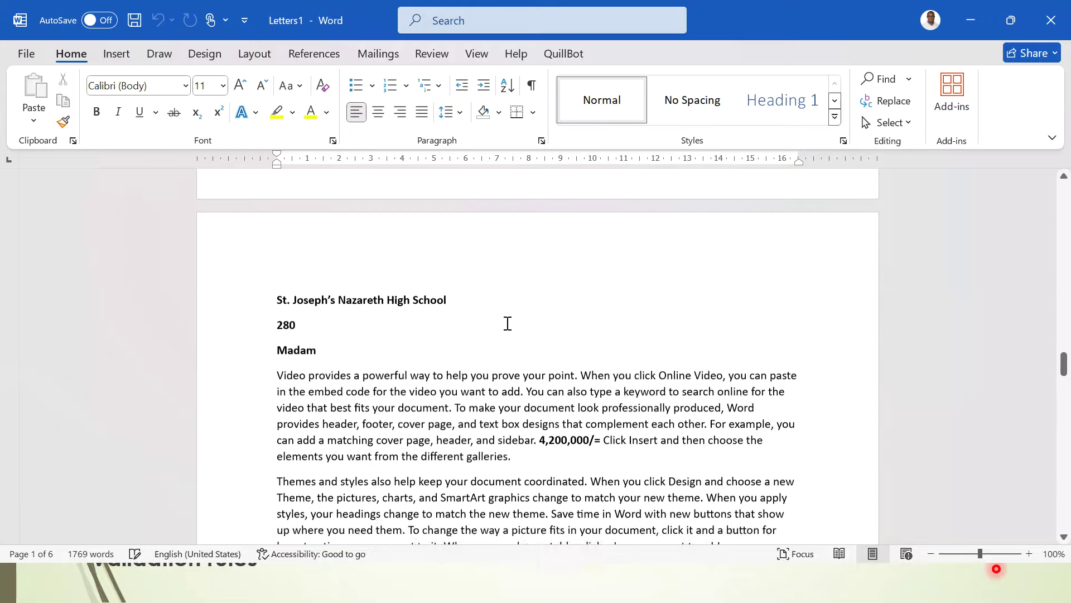
scroll(508, 323, "down", 20)
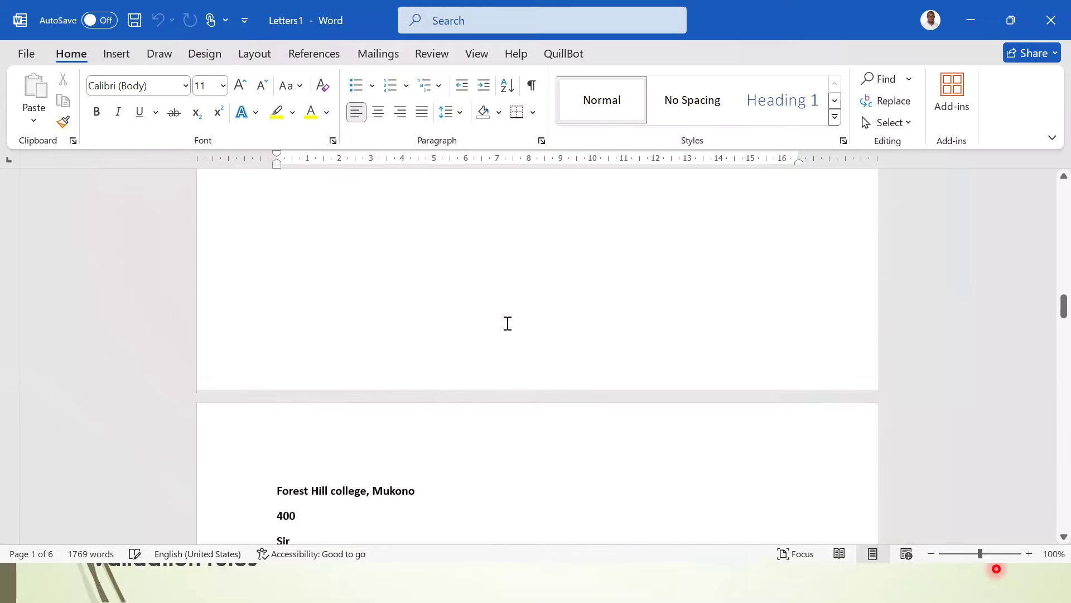
key("ctrl+Home")
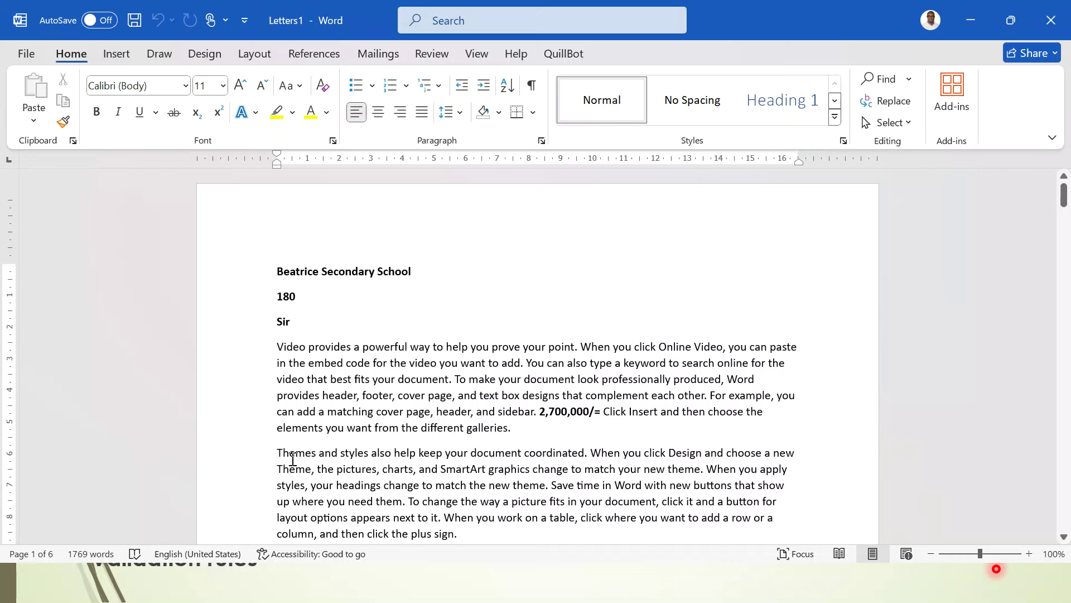
left_click_drag(277, 452, 284, 452)
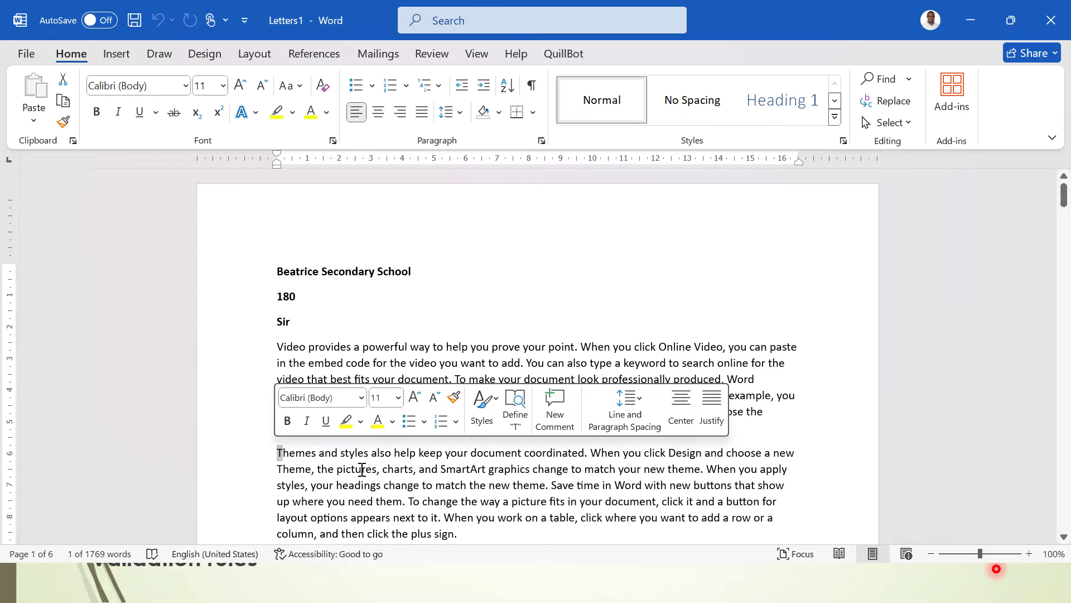
- Give the Themes paragraph a three-line dropped T
left_click(116, 54)
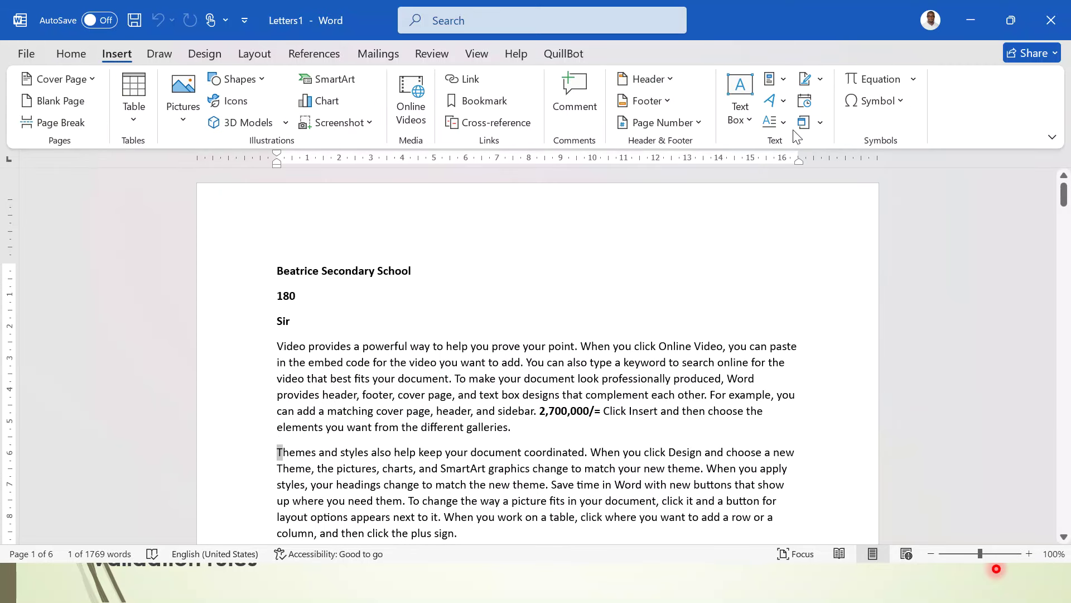
left_click(784, 120)
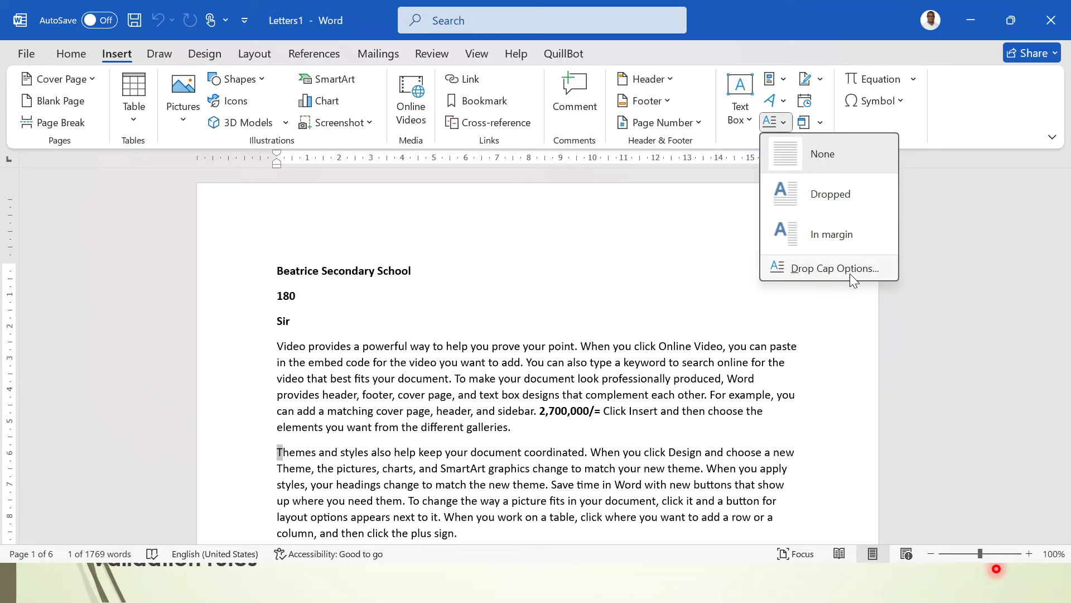
left_click(849, 274)
left_click(538, 204)
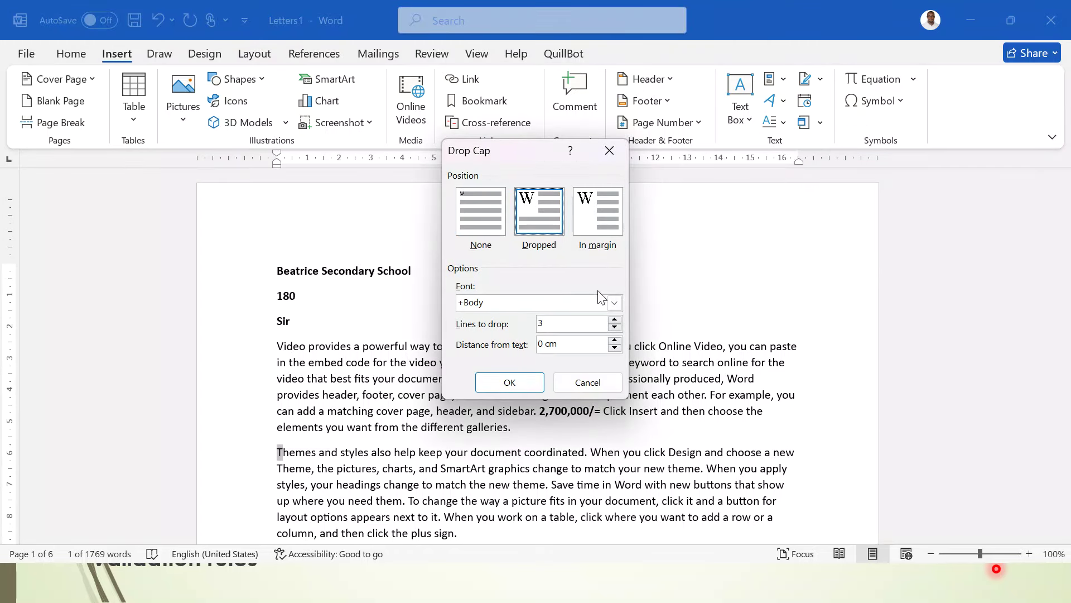
left_click(615, 321)
left_click(509, 381)
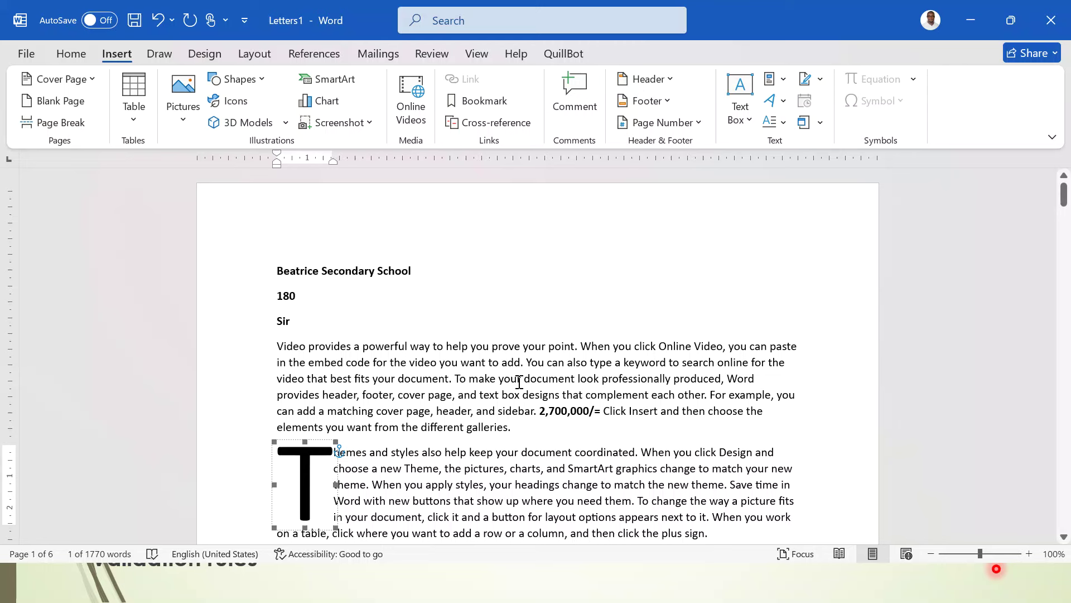
left_click(518, 382)
scroll(519, 382, "down", 3)
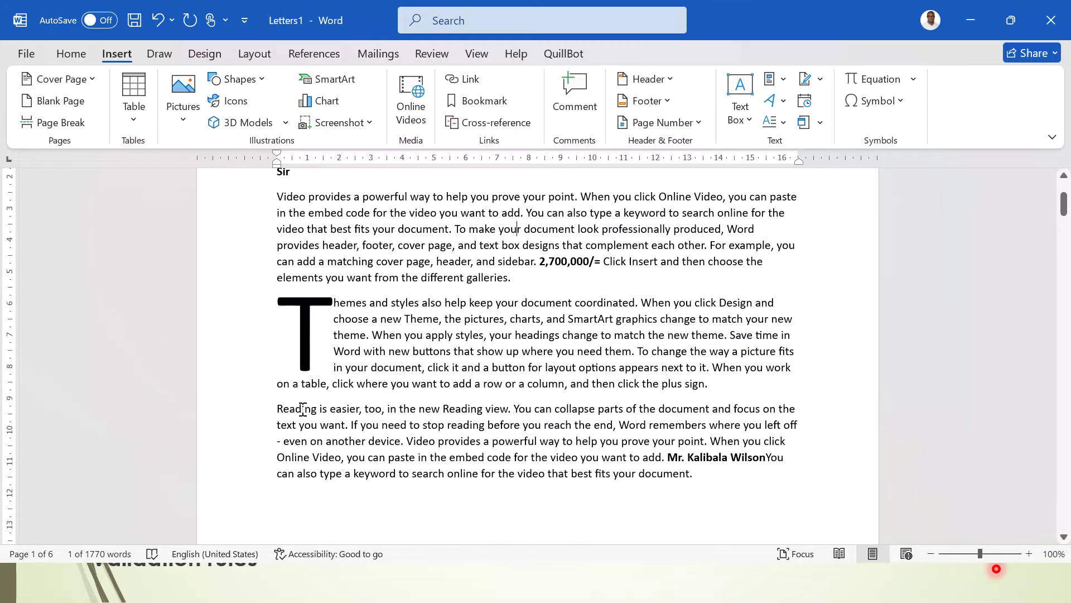
- Give the Reading paragraph a two-line dropped R
left_click_drag(283, 408, 277, 408)
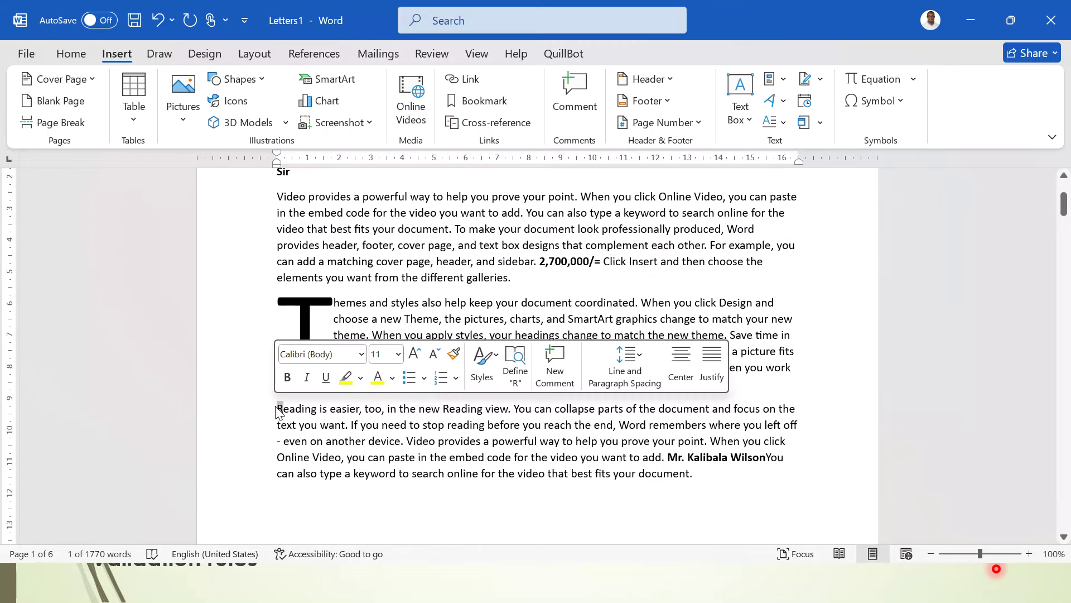
left_click(775, 121)
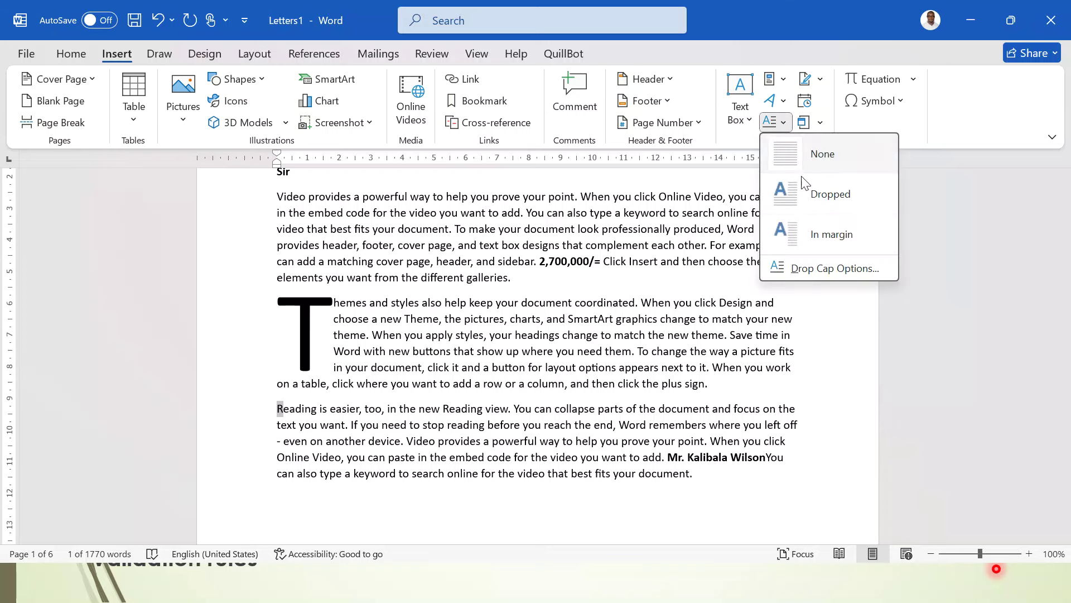
left_click(836, 269)
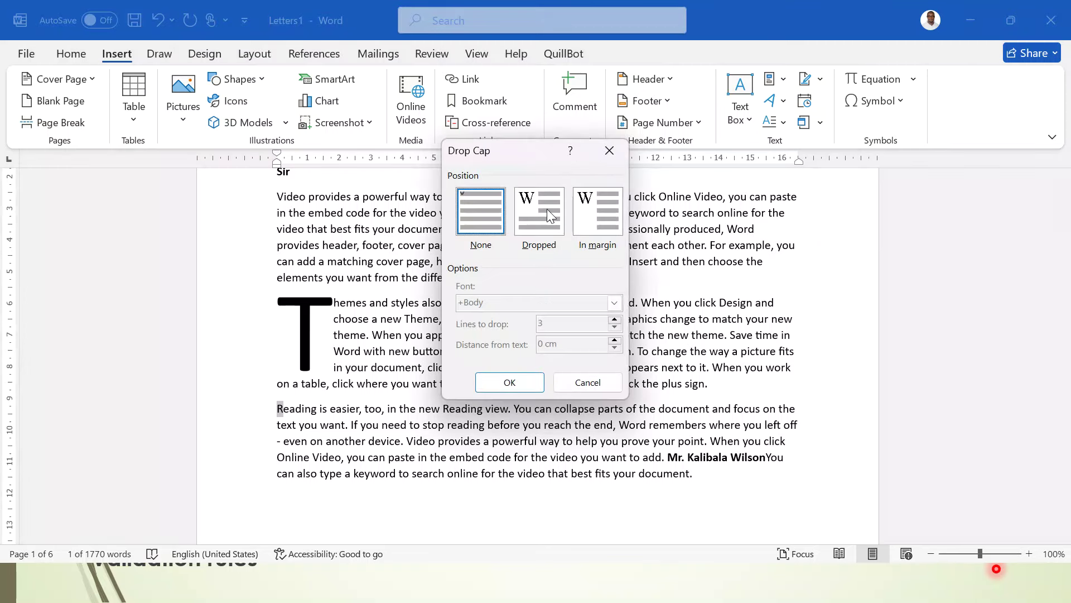
left_click(546, 209)
left_click(614, 327)
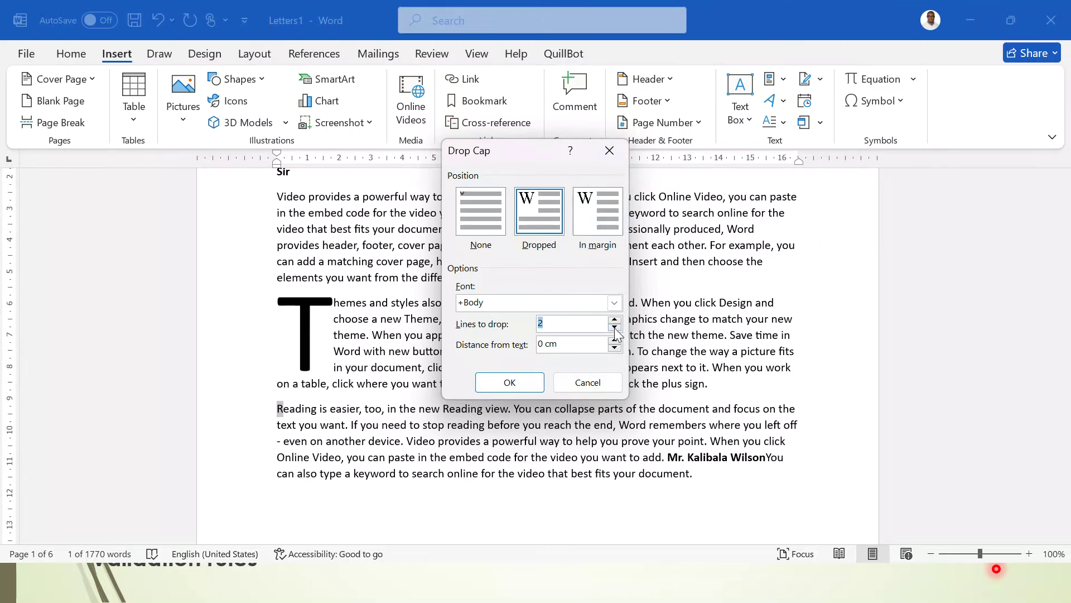
left_click(509, 382)
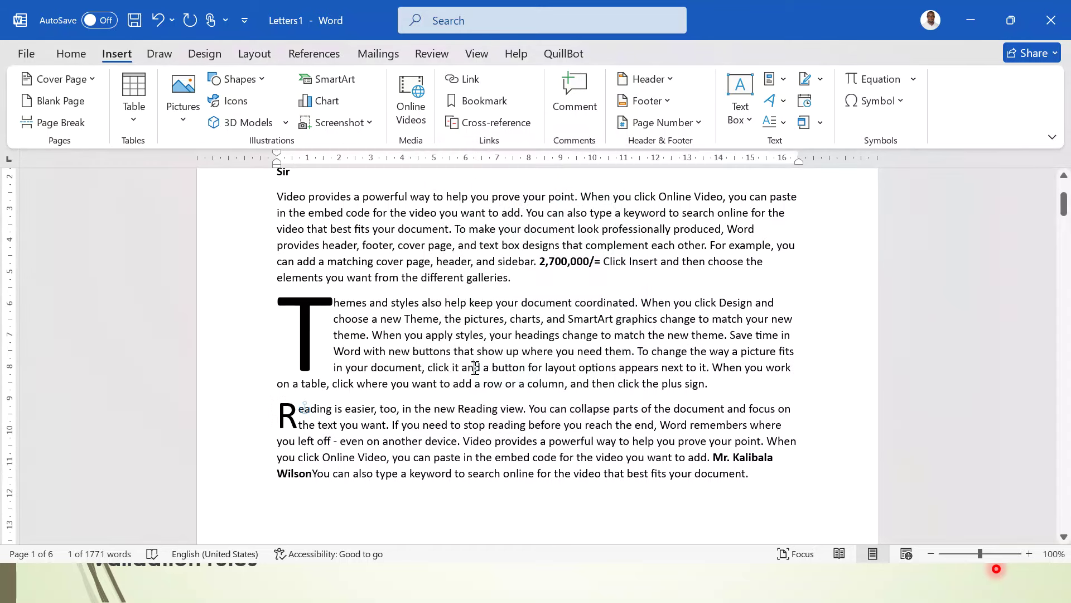
left_click(475, 367)
scroll(474, 367, "up", 2)
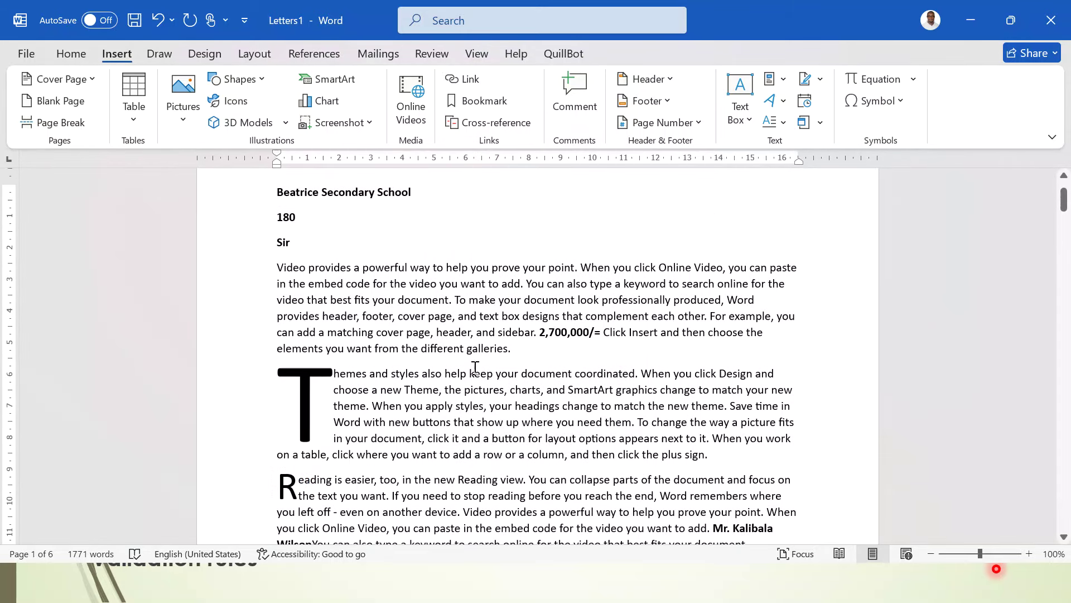
scroll(475, 367, "down", 10)
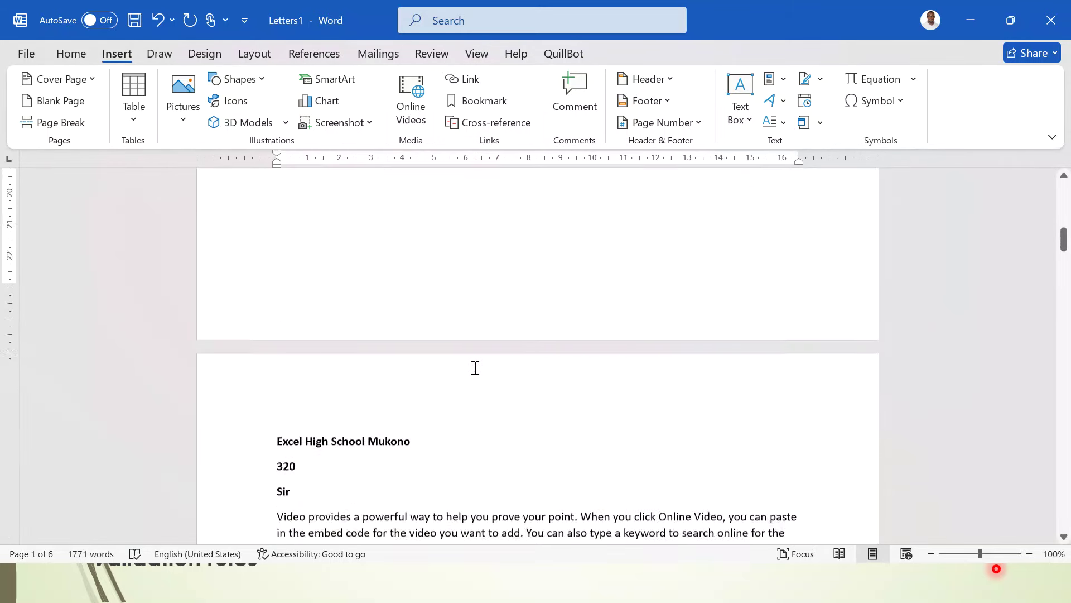
scroll(475, 367, "down", 5)
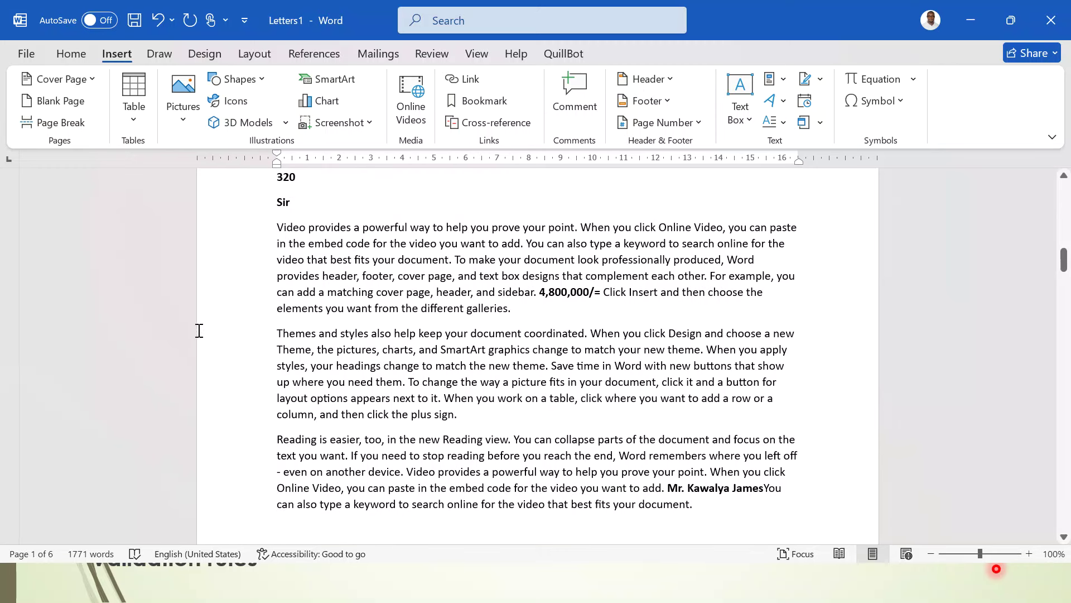
- Split the second letter's Themes paragraph into three equal columns with dividing lines between them
left_click_drag(219, 337, 306, 418)
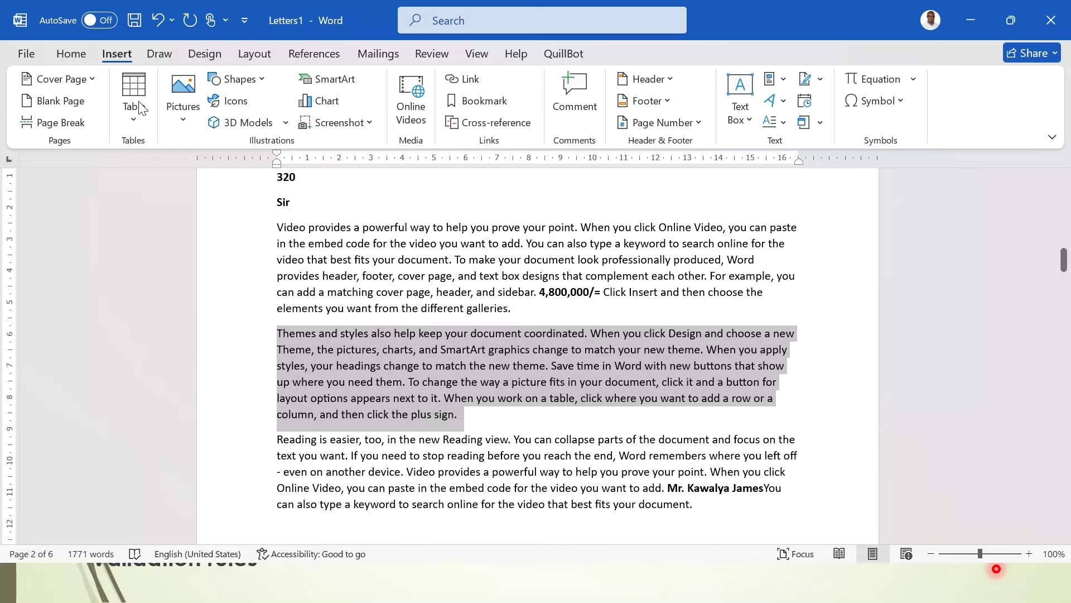
left_click(254, 56)
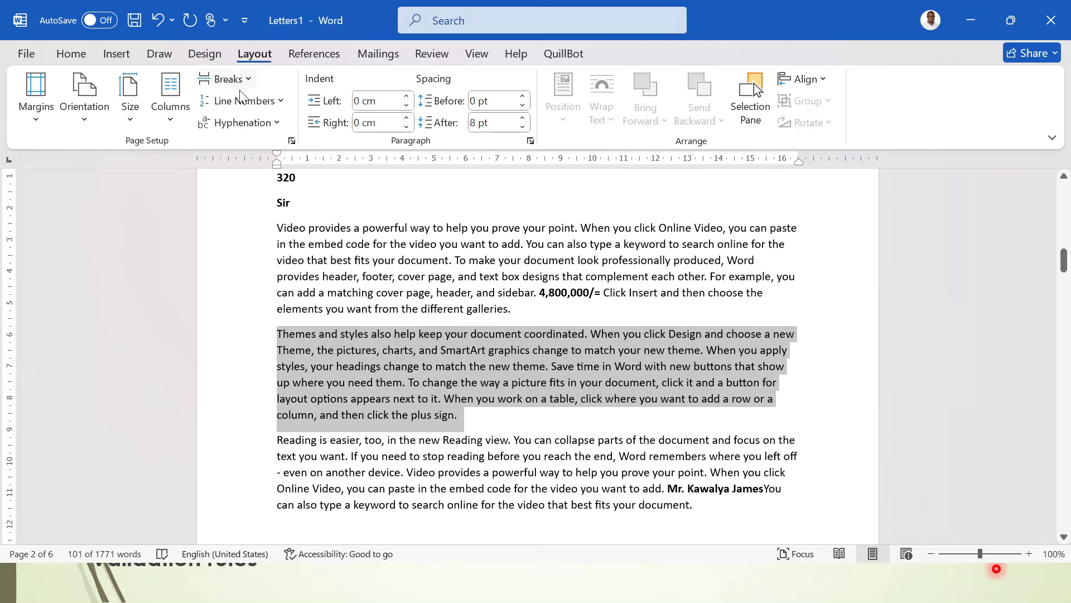
left_click(173, 123)
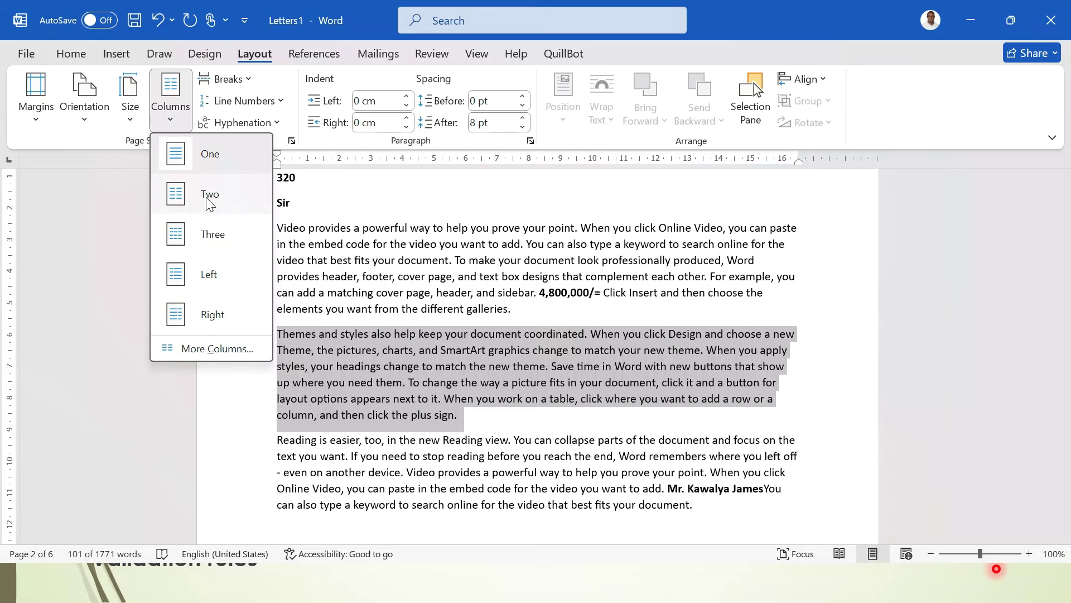
left_click(211, 248)
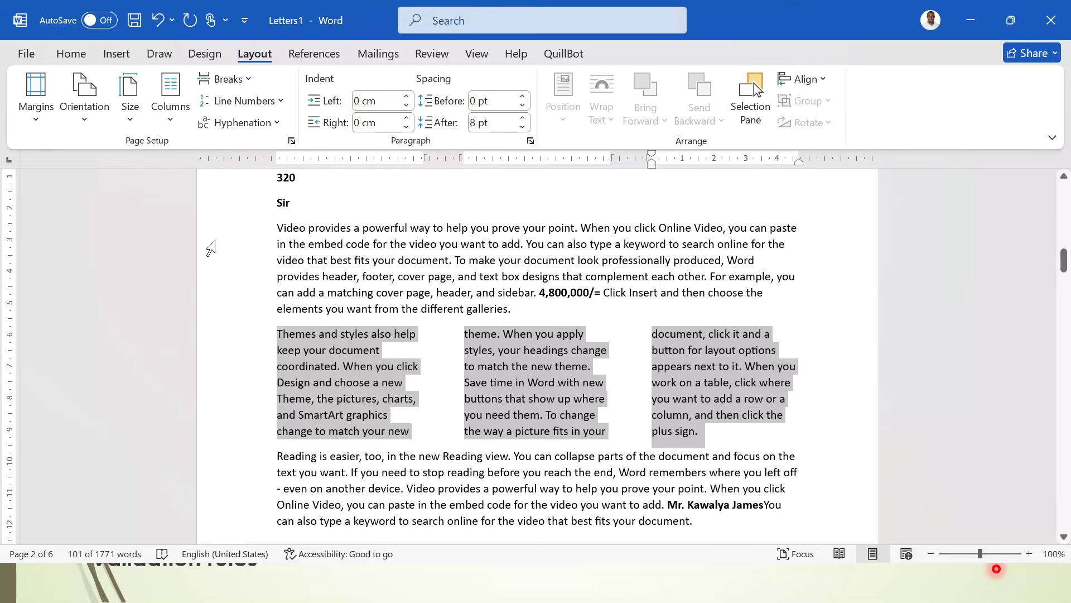
left_click(169, 114)
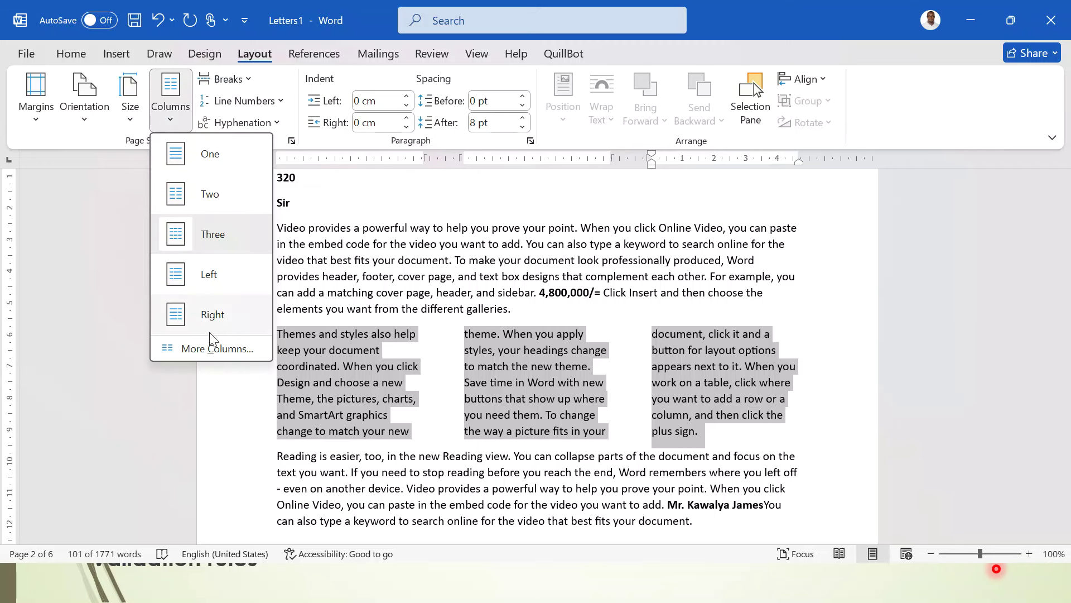
left_click(219, 348)
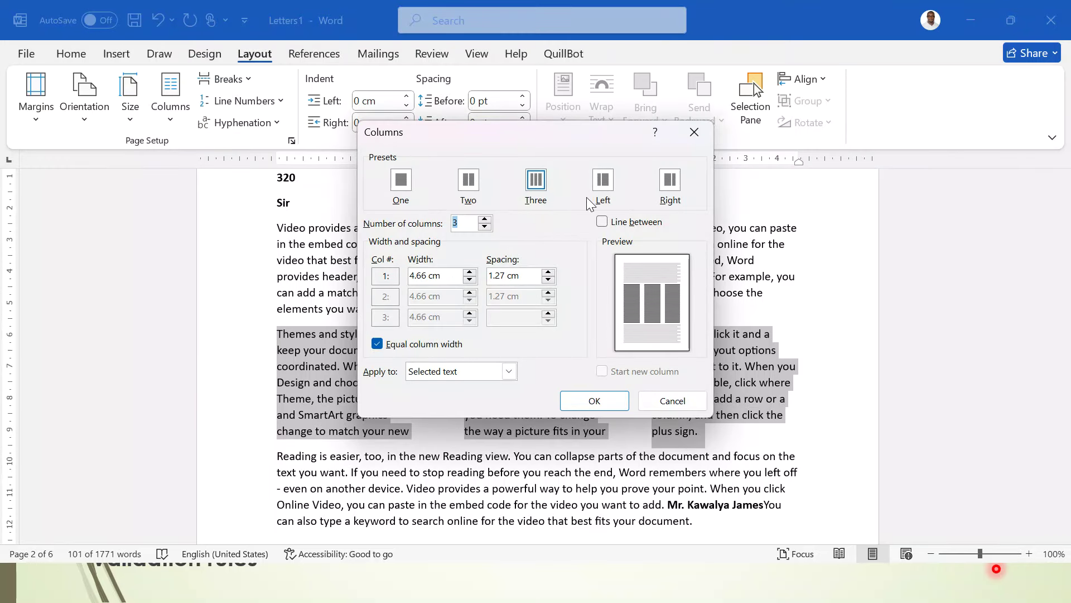
left_click(624, 223)
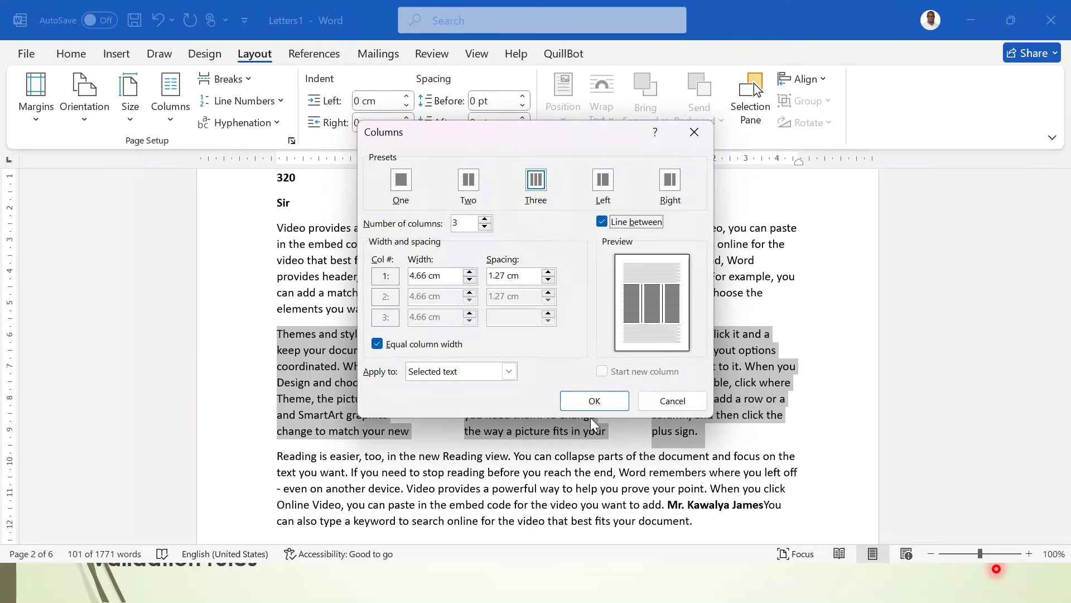
left_click(591, 402)
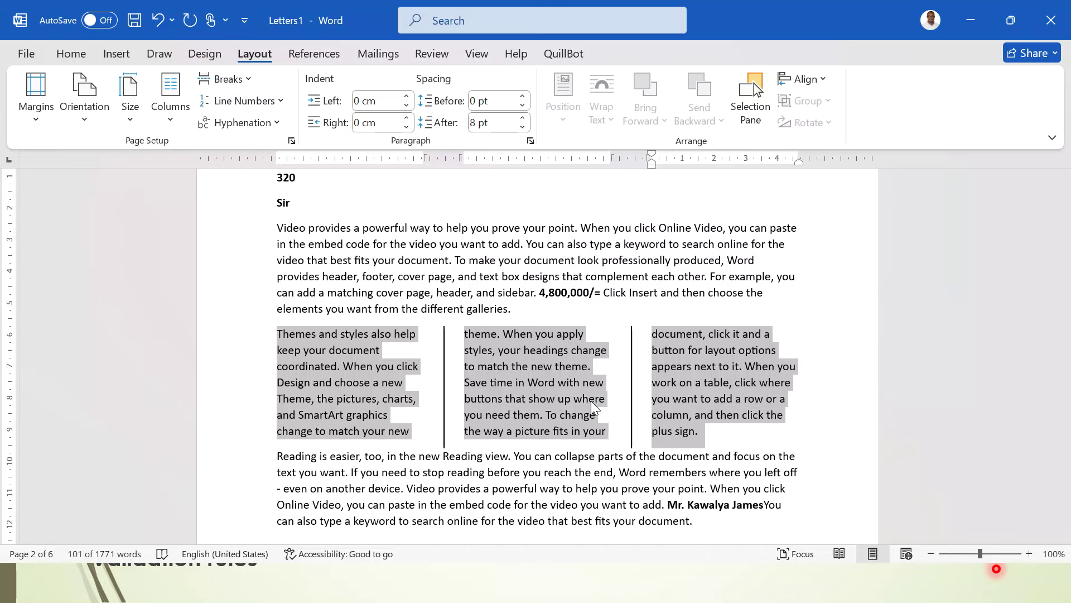
scroll(591, 401, "up", 5)
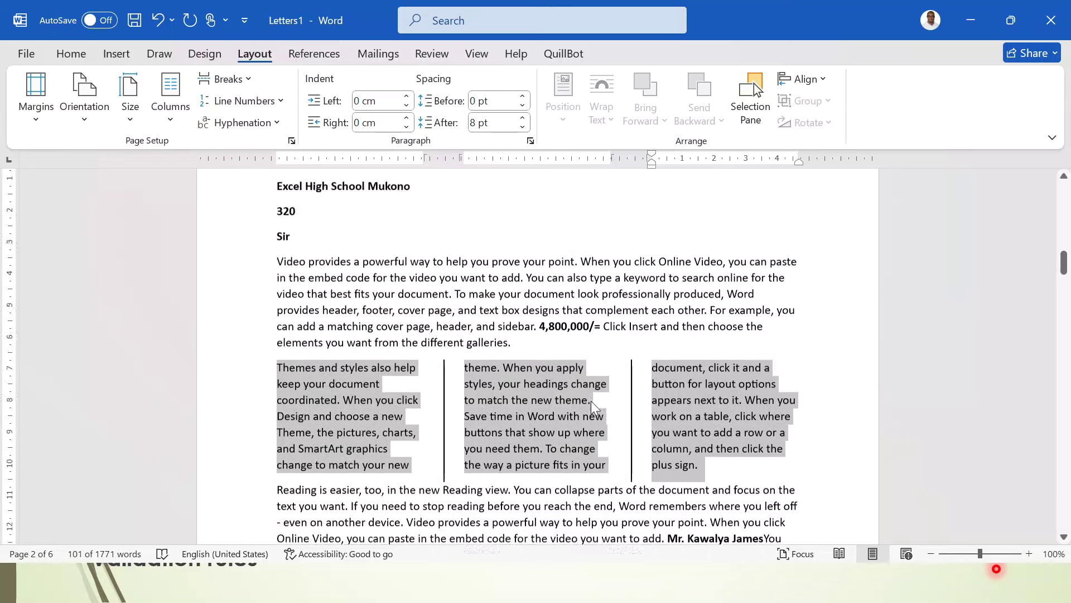
scroll(595, 407, "down", 20)
scroll(525, 357, "up", 1)
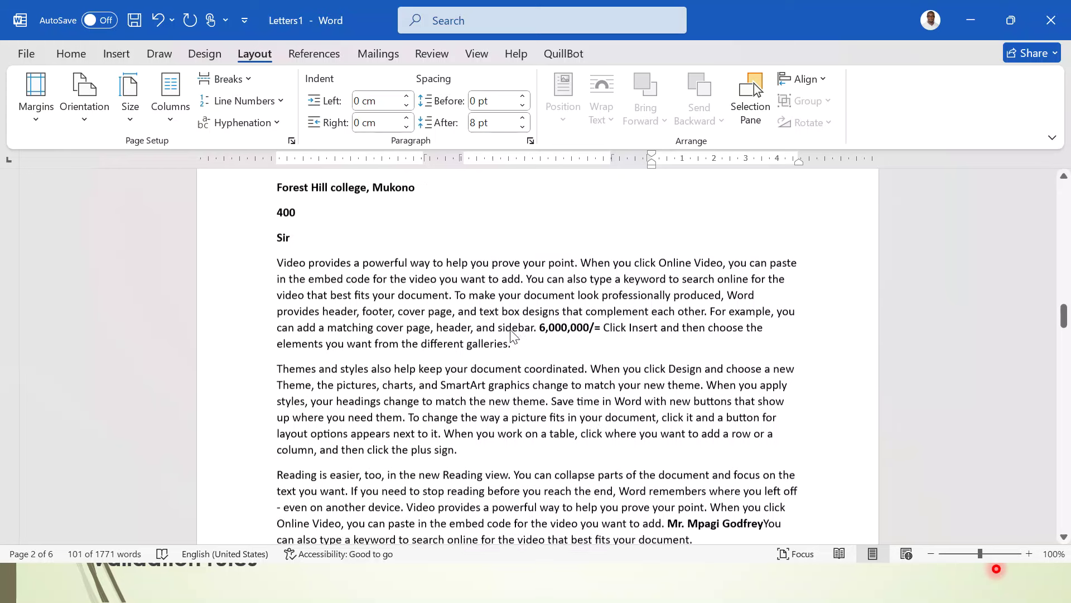
- Start a new paragraph after 'galleries.' and begin inserting a picture from this device
left_click(525, 358)
key("Return")
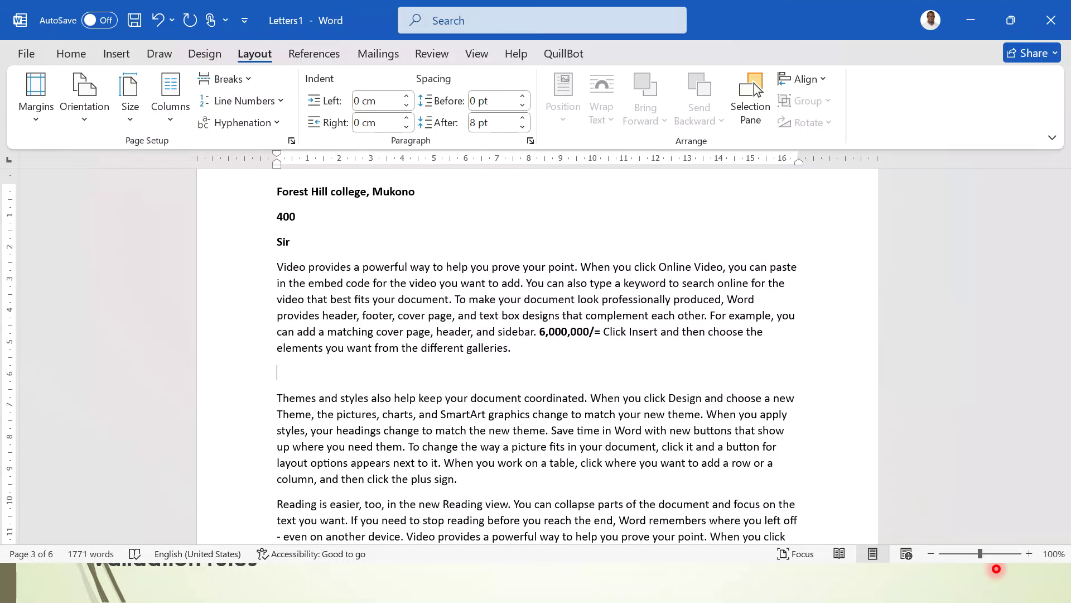
left_click(116, 54)
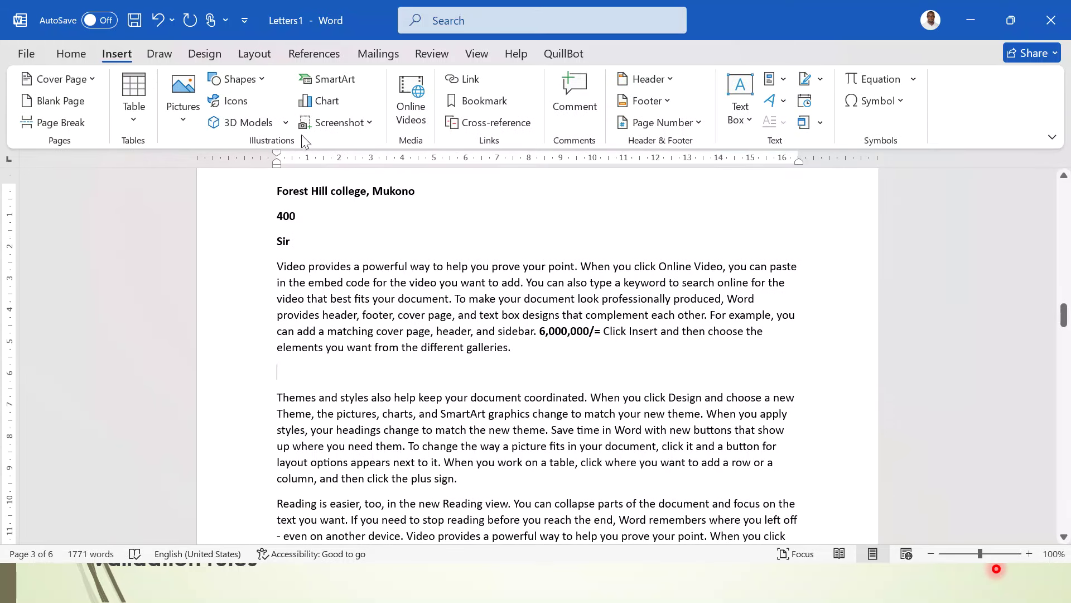
left_click(180, 111)
left_click(213, 172)
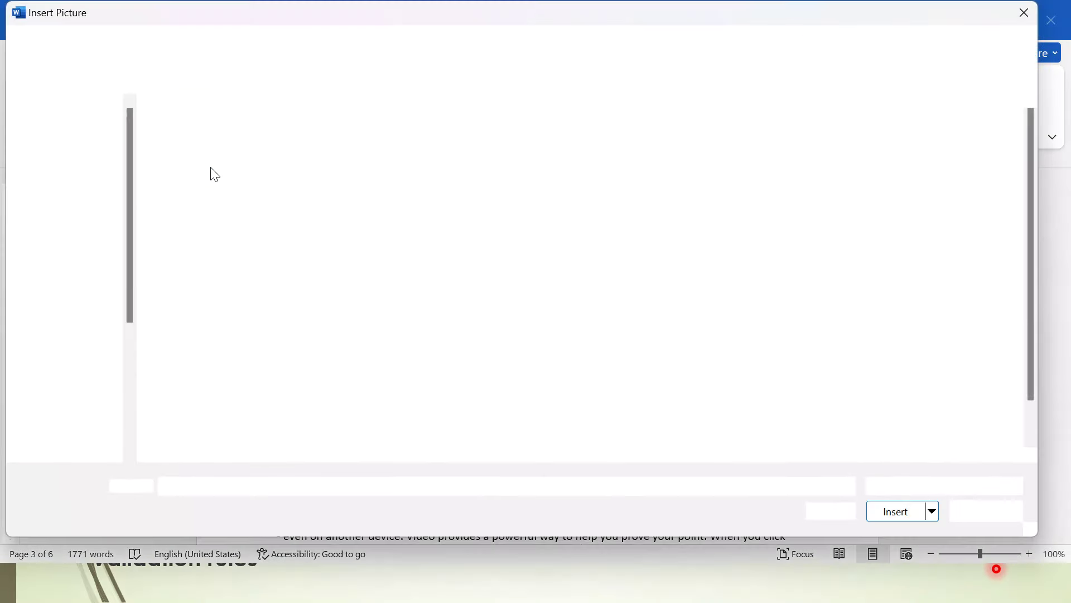
- Insert the tree-and-house picture 001.png from Desktop > Support Files > Images
left_click(66, 161)
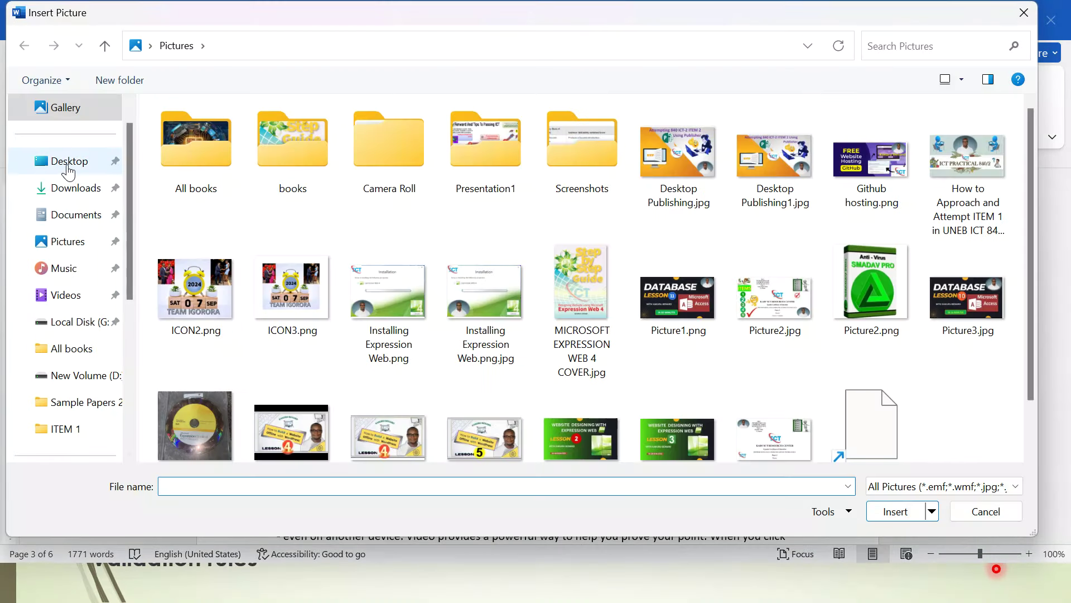
scroll(275, 360, "down", 1)
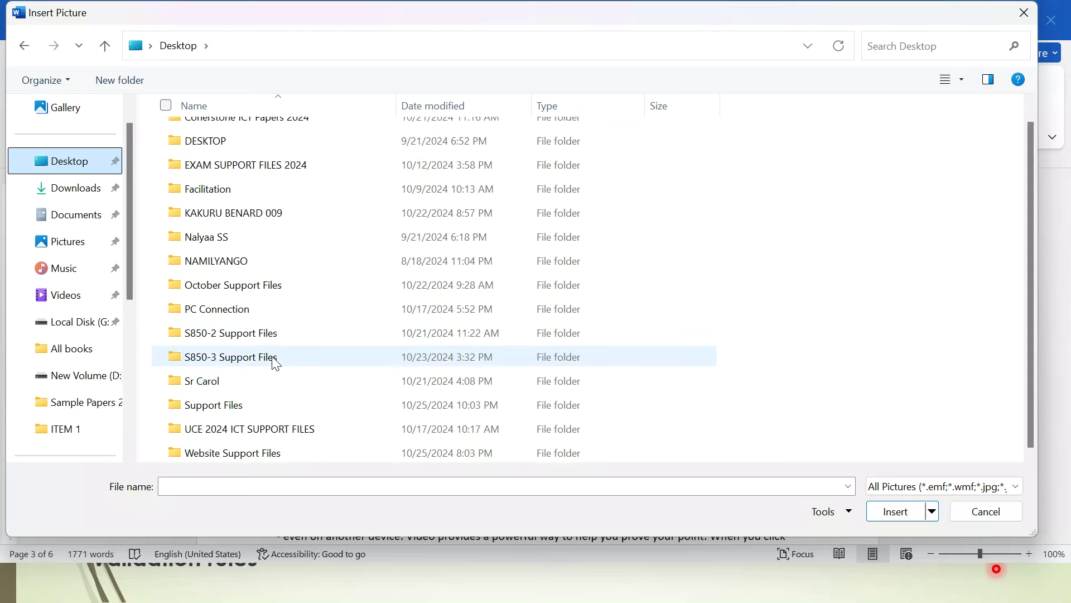
left_click(238, 406)
double_click(237, 406)
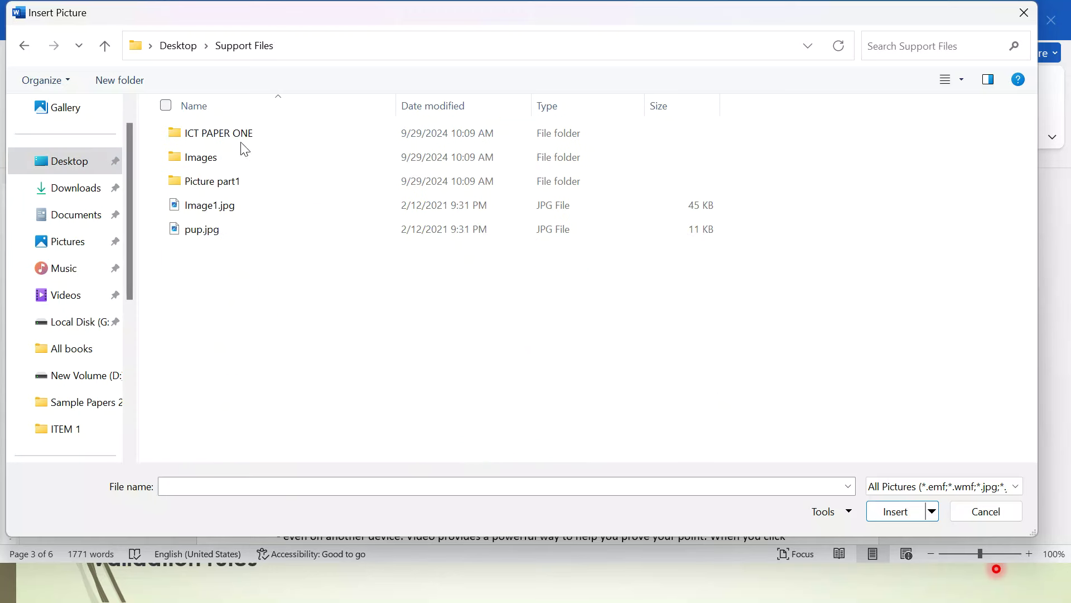
double_click(212, 152)
left_click(206, 146)
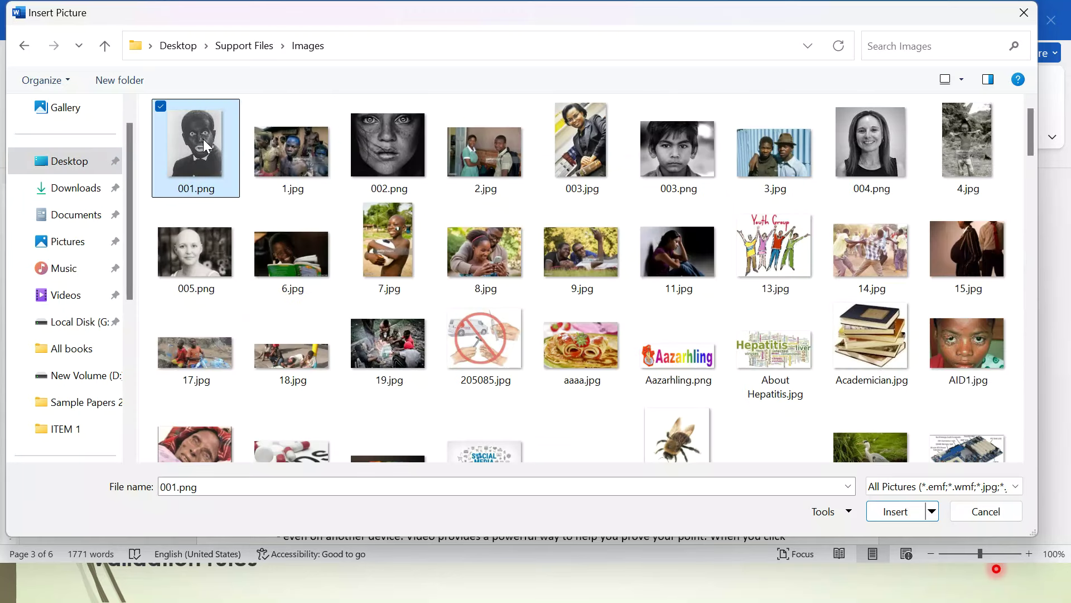
scroll(207, 146, "down", 10)
double_click(956, 139)
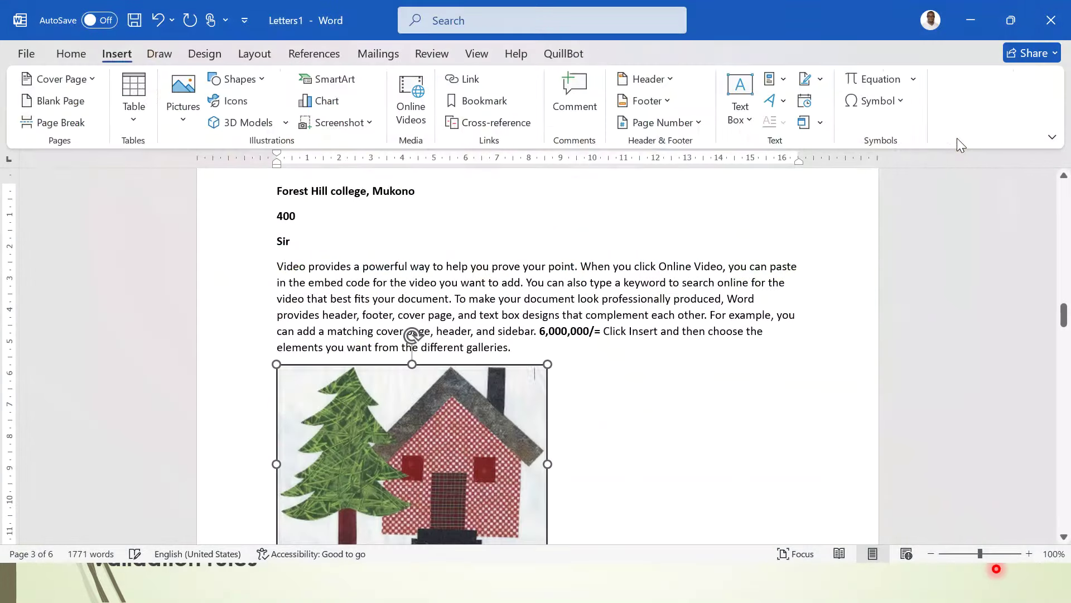
scroll(625, 325, "down", 3)
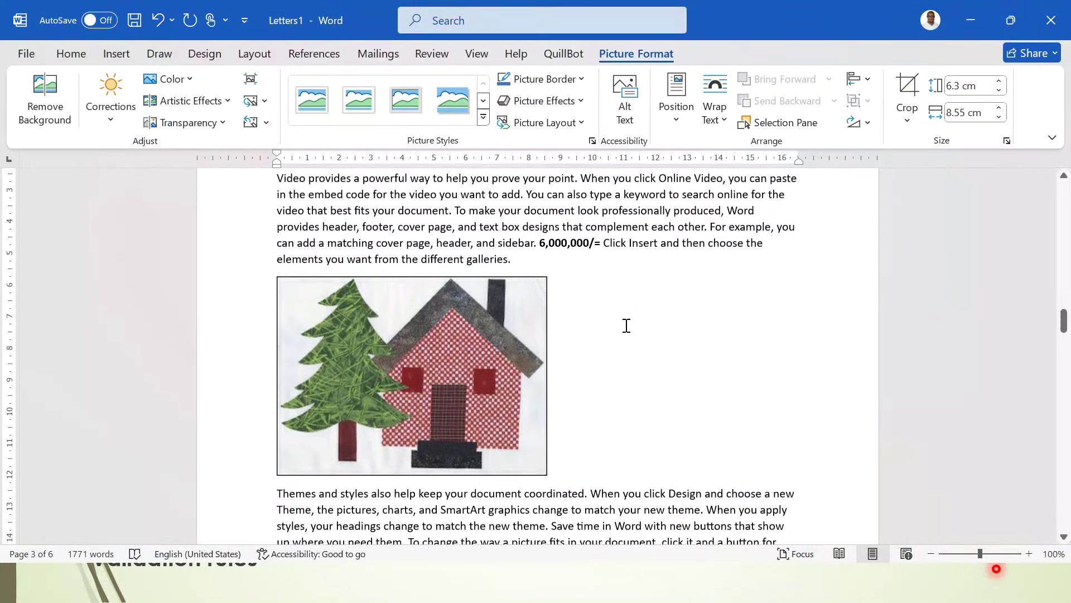
- Shrink the picture to about 4 by 5.5 cm, wrap text tightly, centre it and flip it horizontally
left_click(538, 309)
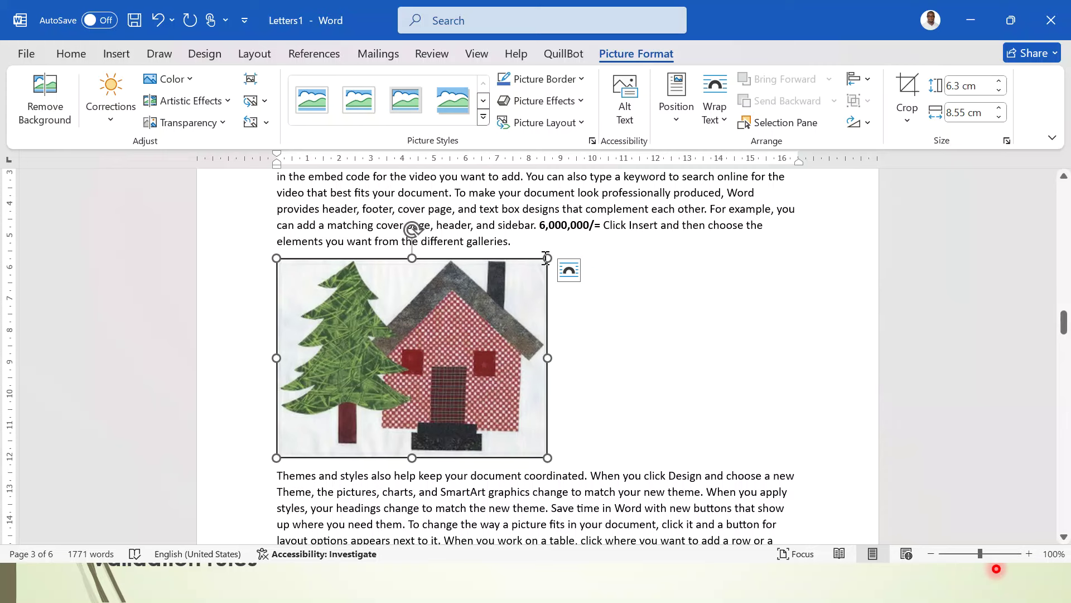
left_click_drag(548, 258, 450, 260)
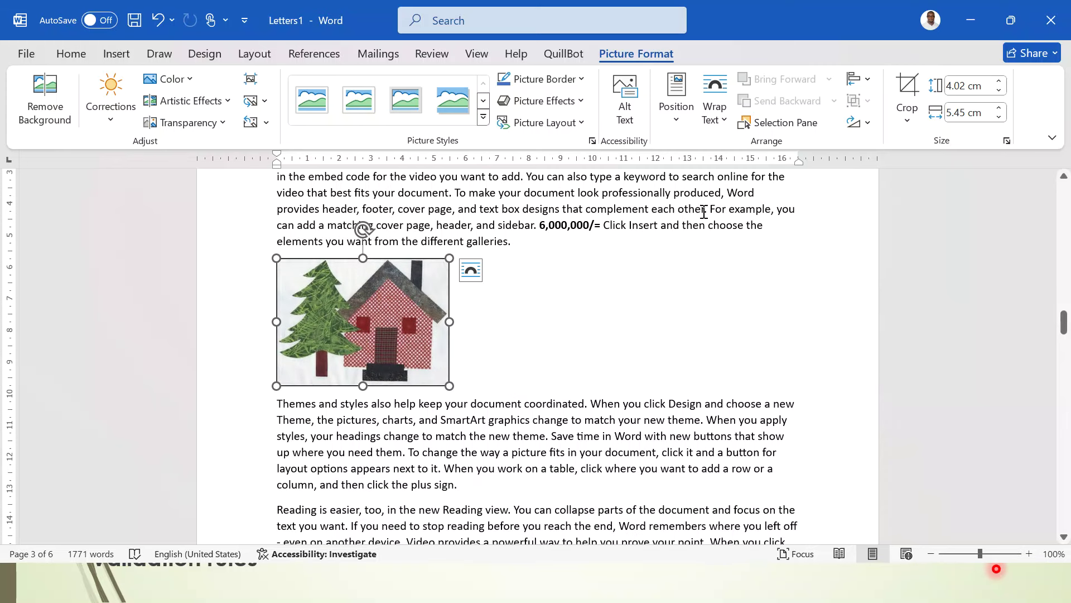
left_click(722, 126)
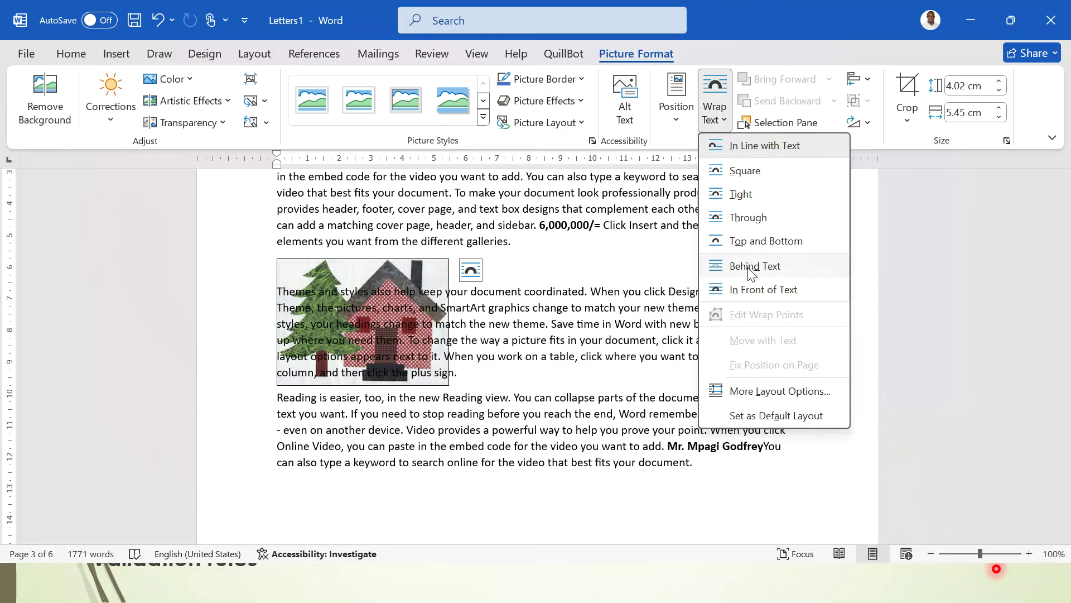
left_click(742, 194)
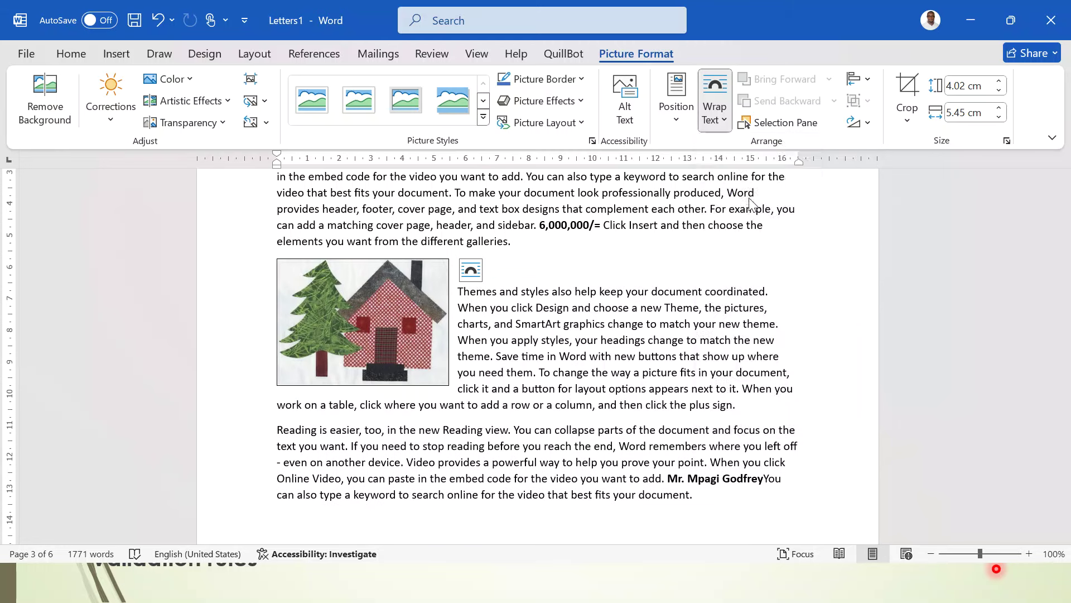
left_click_drag(379, 315, 518, 336)
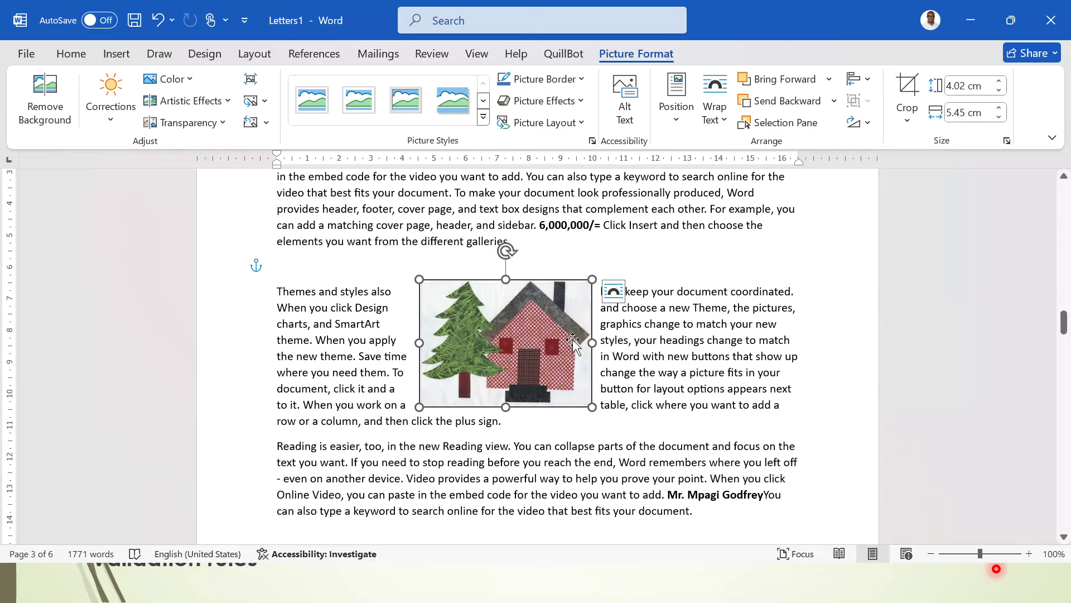
left_click(869, 124)
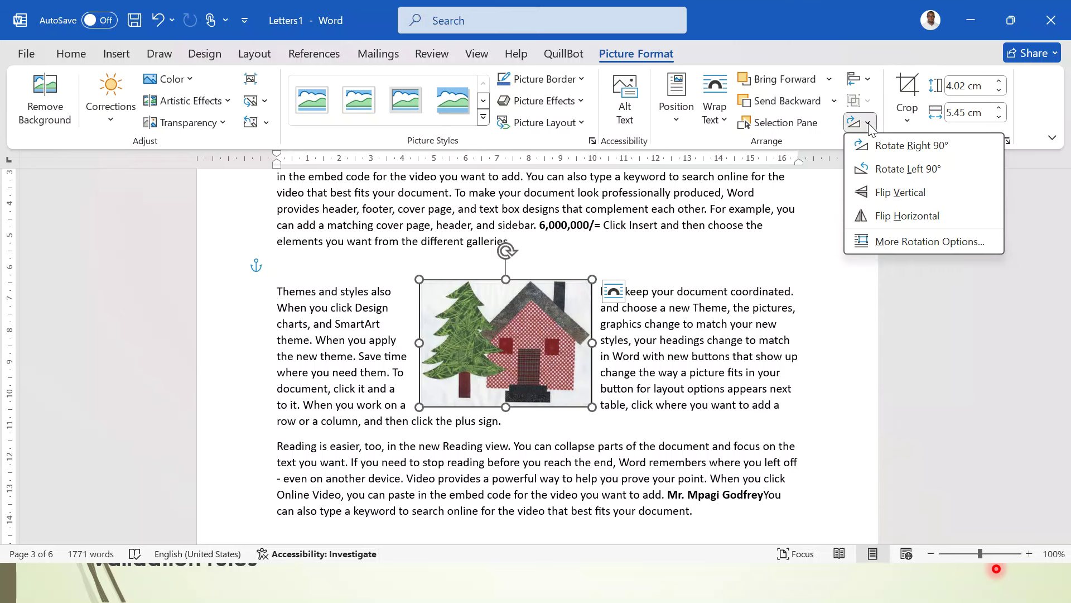
left_click(906, 217)
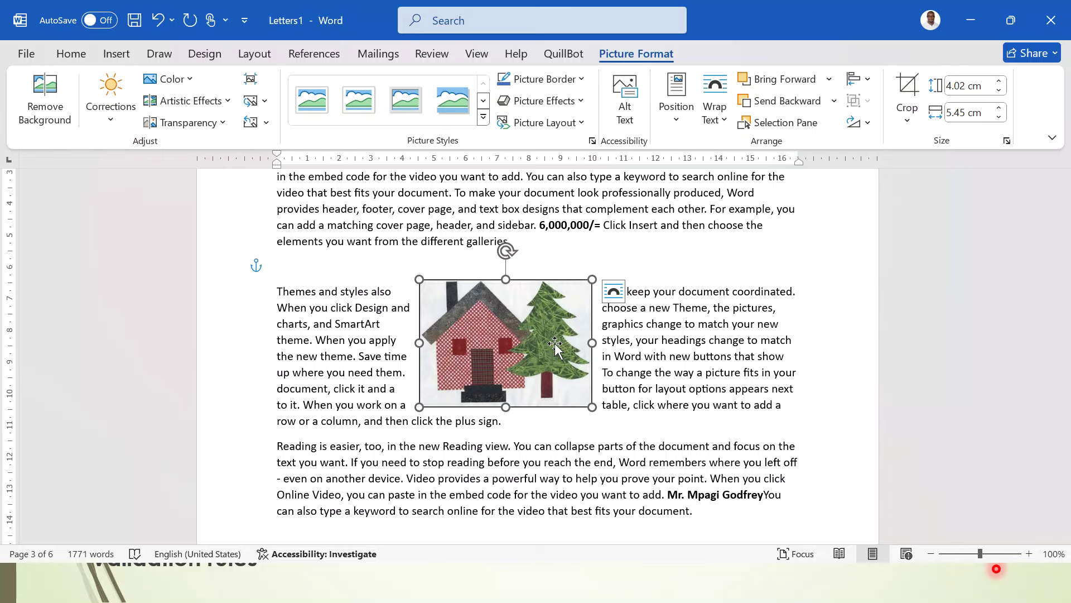
- Add the diagonal DO NOT COPY watermark behind the text on page 4
left_click(676, 432)
scroll(677, 433, "down", 15)
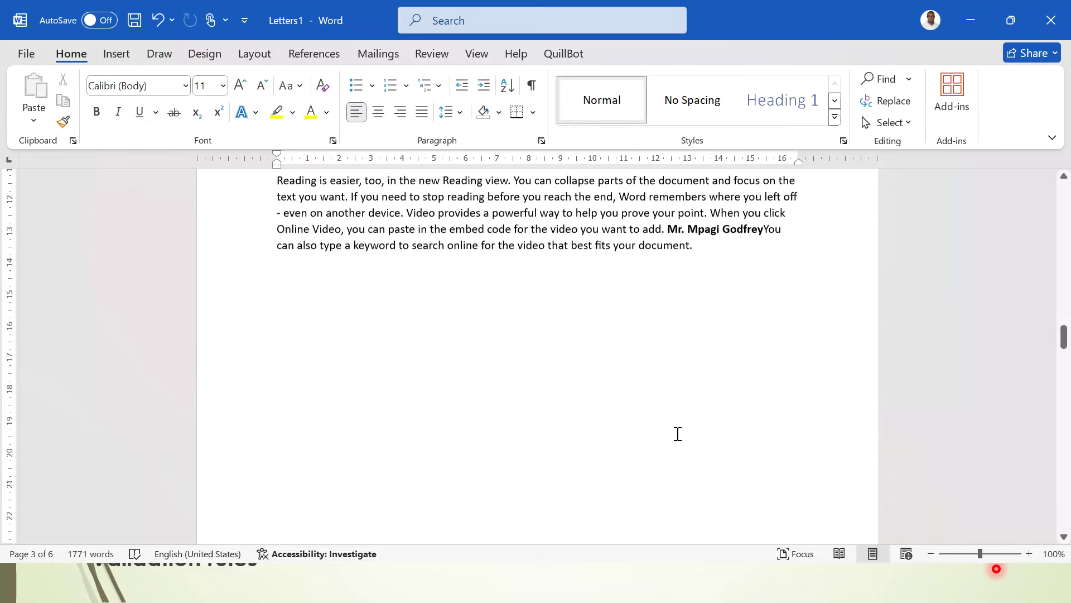
scroll(677, 433, "down", 5)
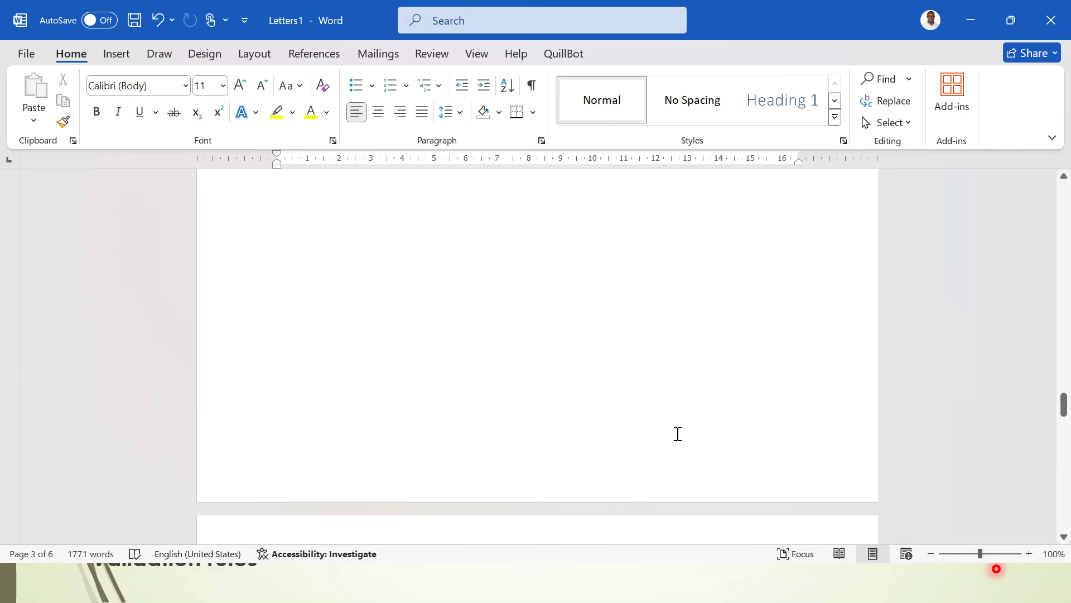
scroll(455, 270, "up", 5)
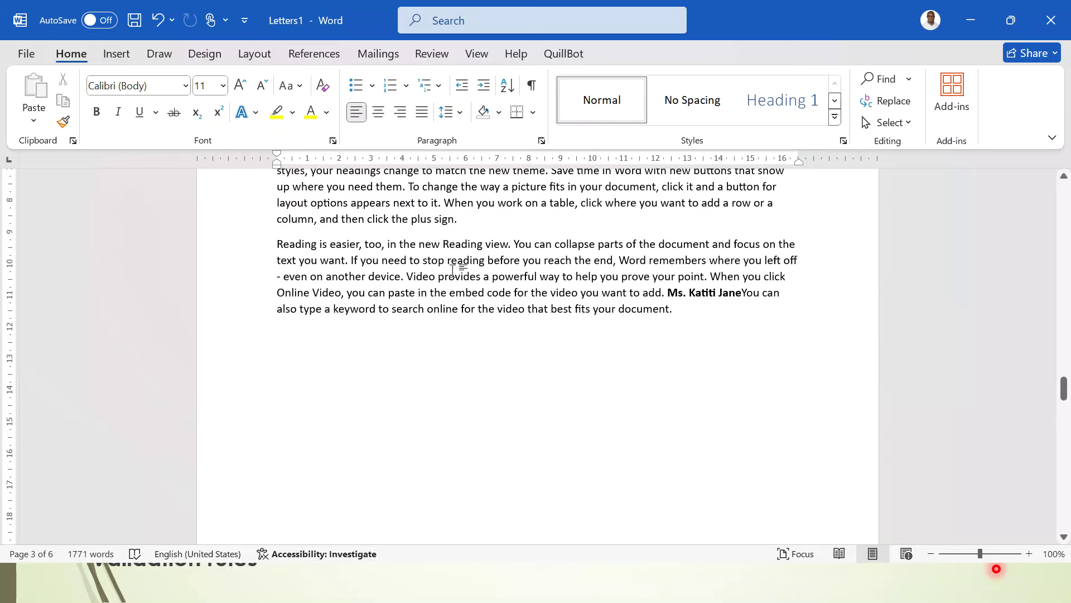
left_click(694, 316)
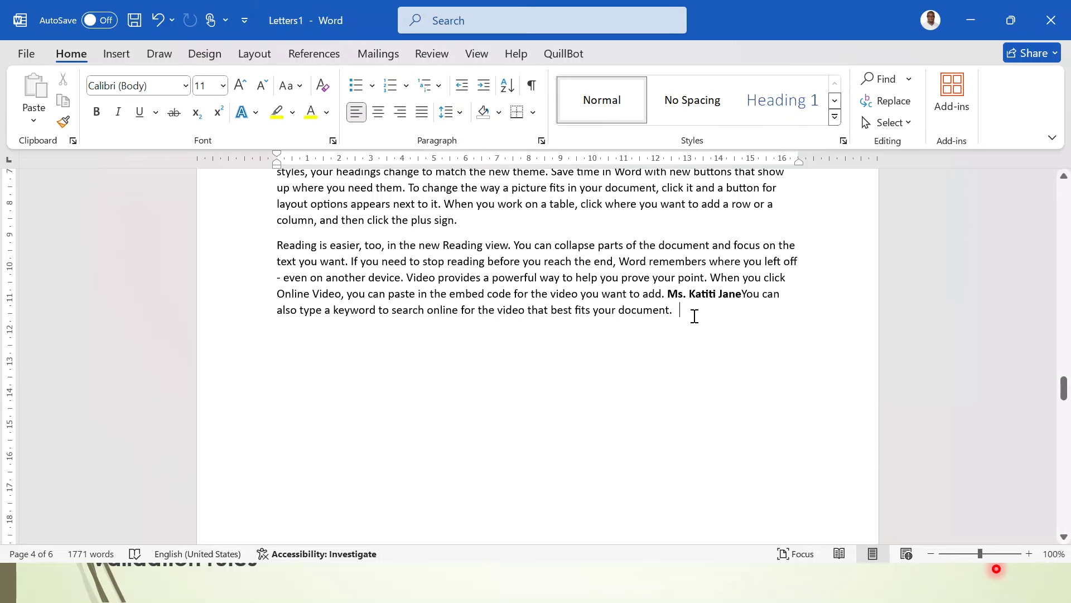
left_click(217, 57)
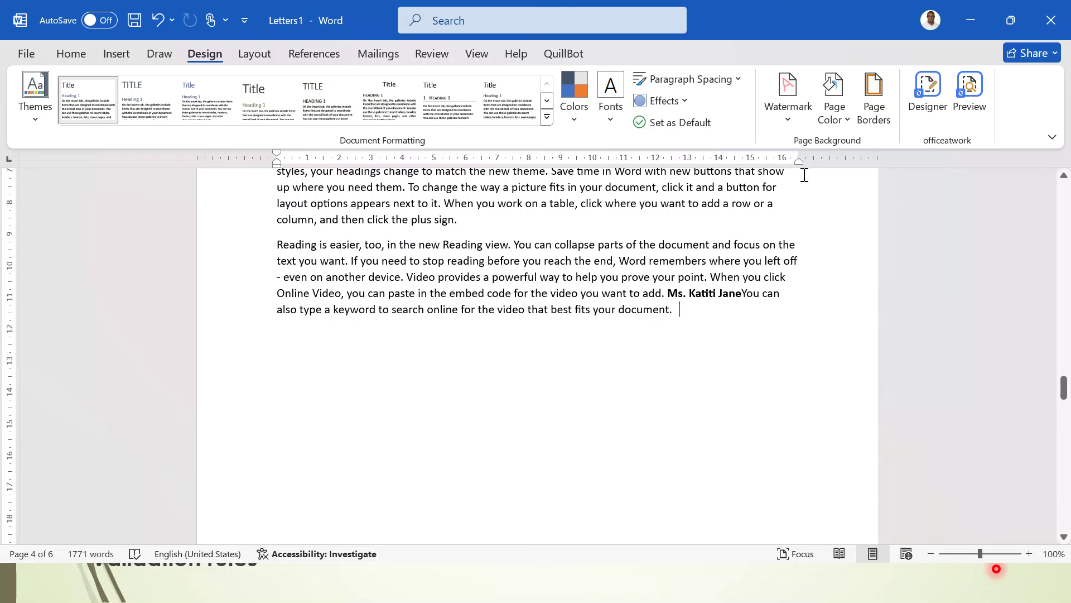
left_click(788, 111)
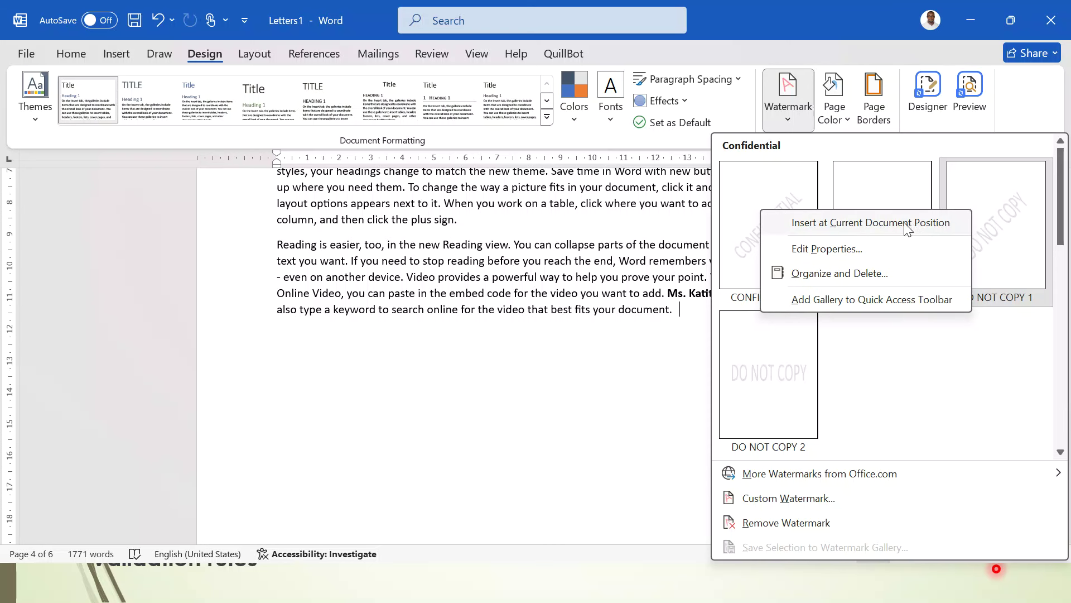
left_click(905, 223)
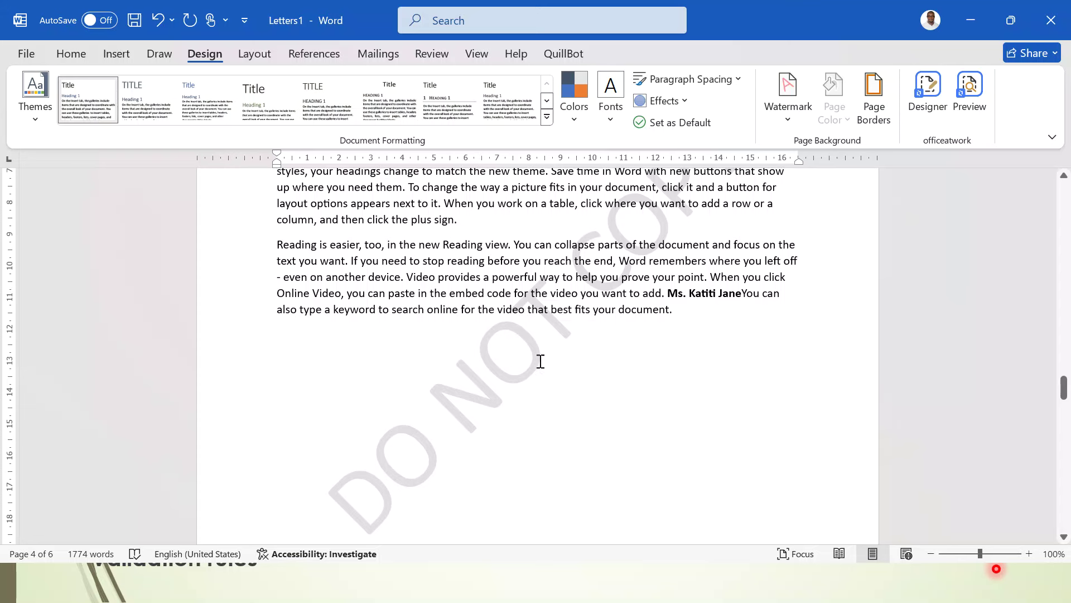
- Replace the watermark wording DO NOT COPY with 'Page Four'
left_click(558, 358)
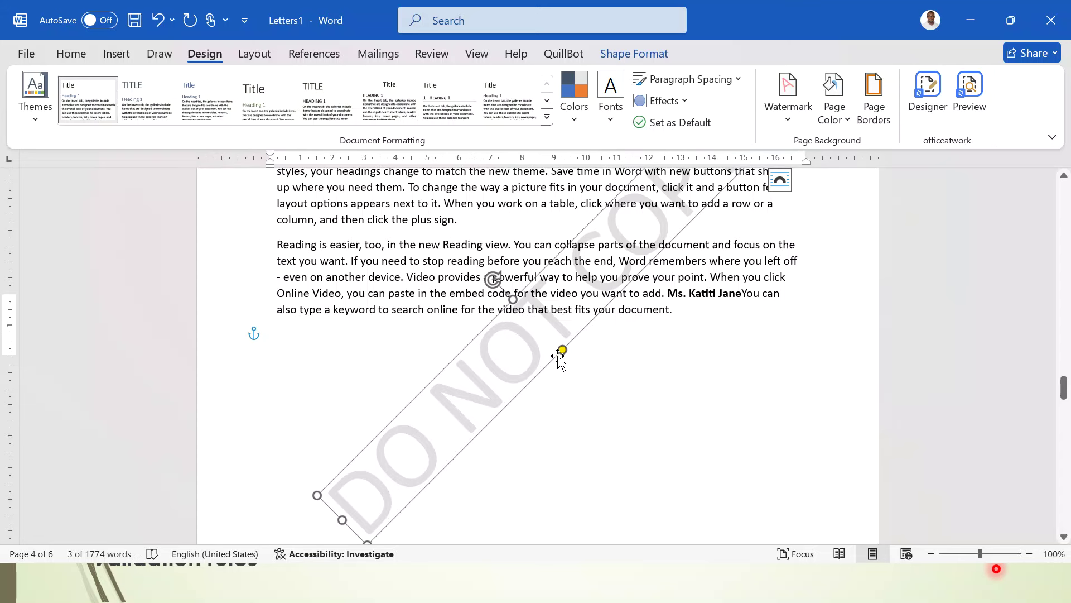
right_click(558, 357)
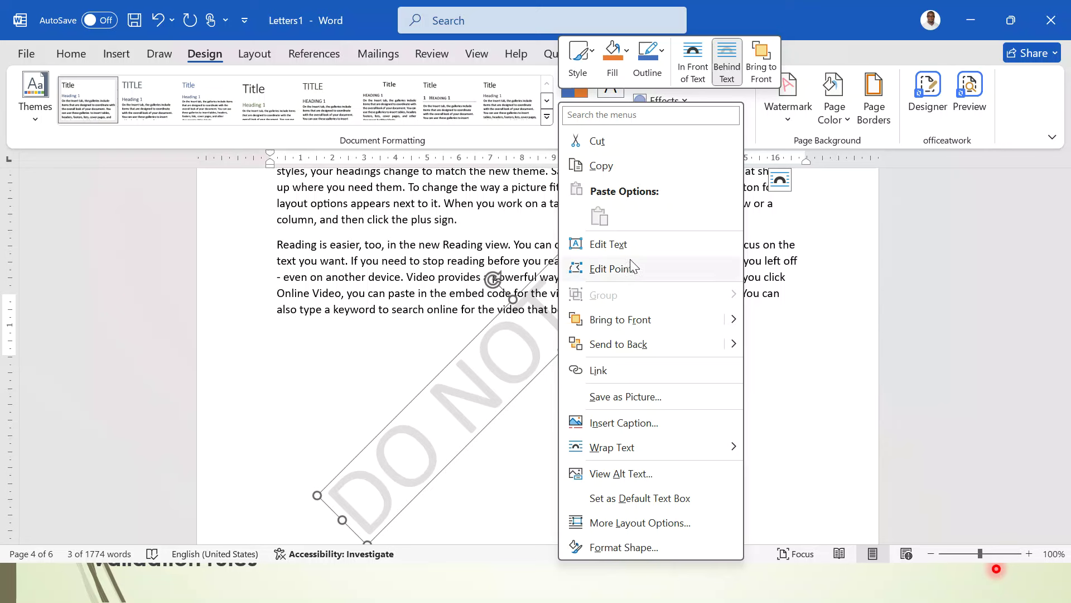
left_click(631, 249)
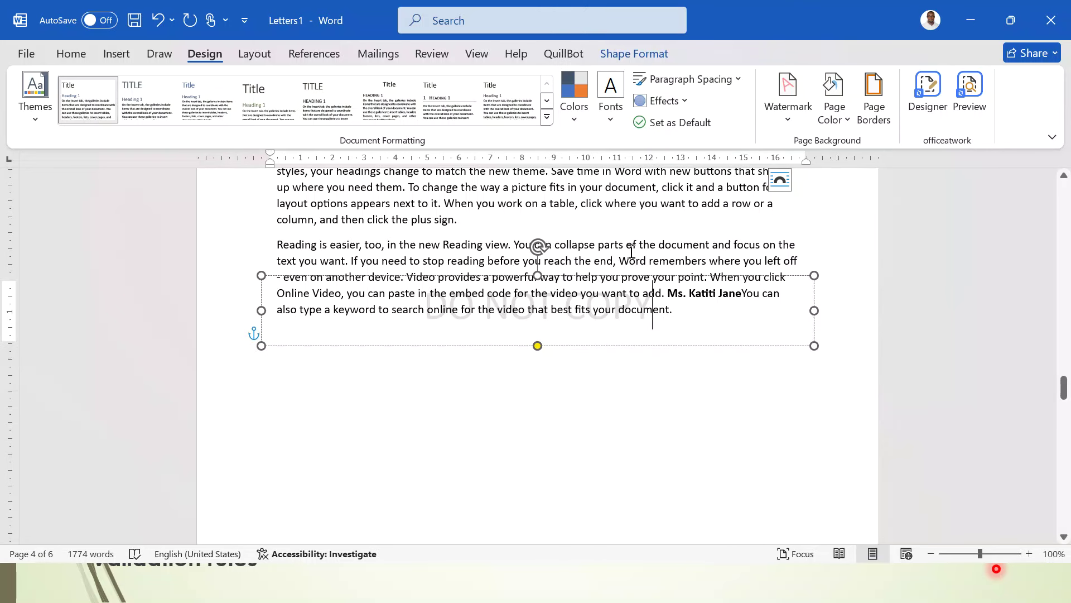
key("ctrl+a")
key("BackSpace")
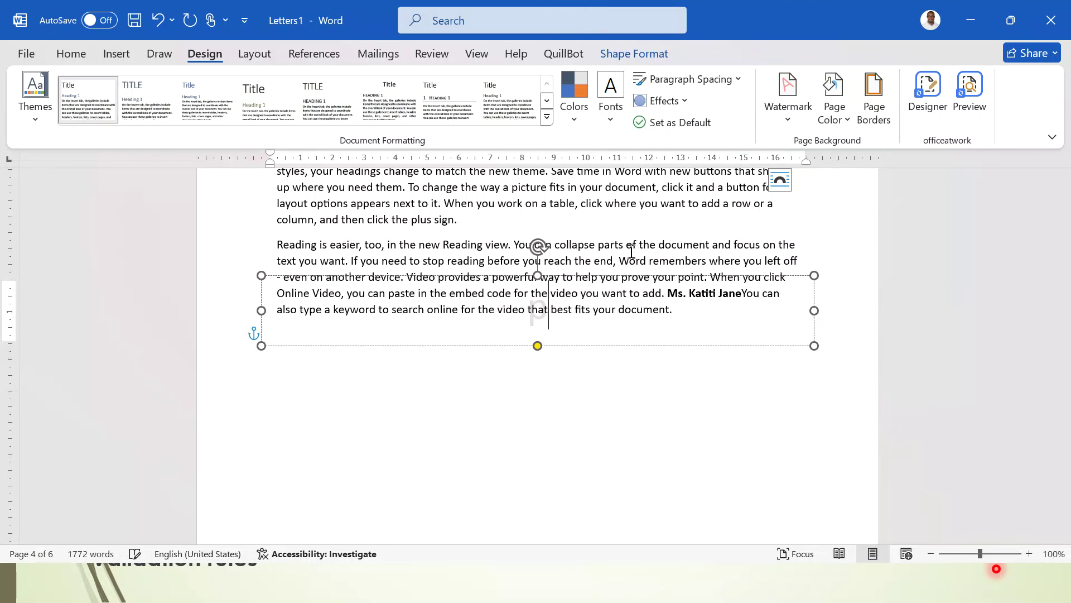
type("pC")
key("BackSpace")
key("BackSpace")
type("Page")
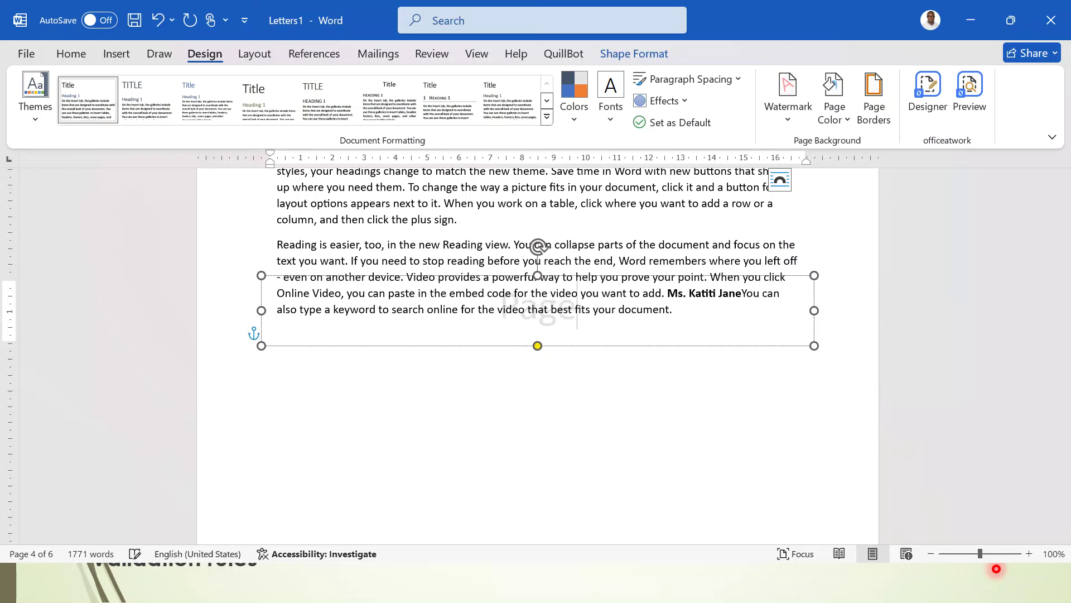
type(" Four")
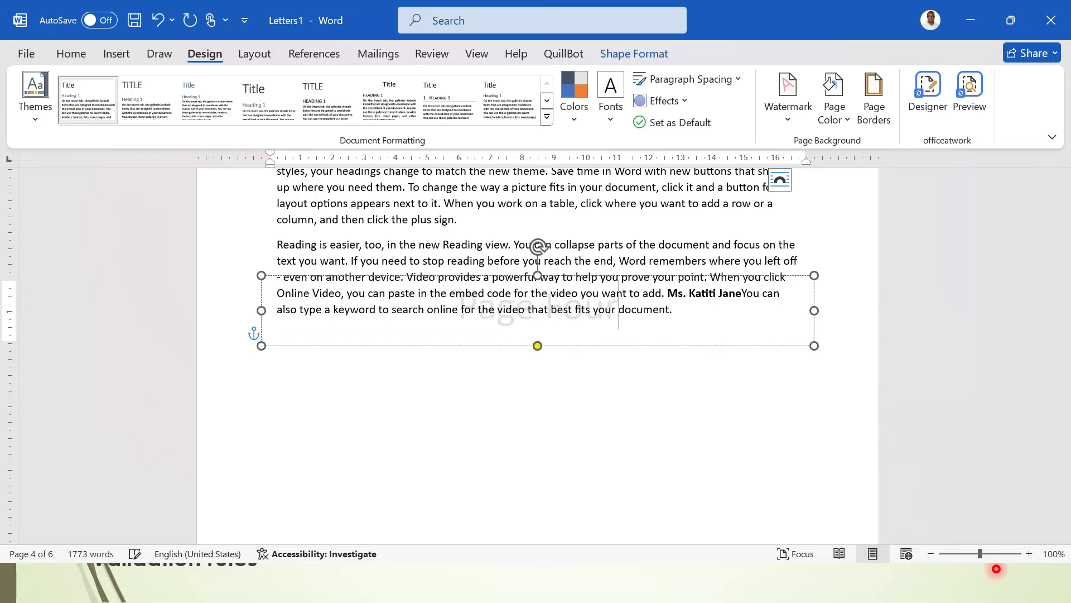
left_click(646, 428)
scroll(645, 428, "down", 5)
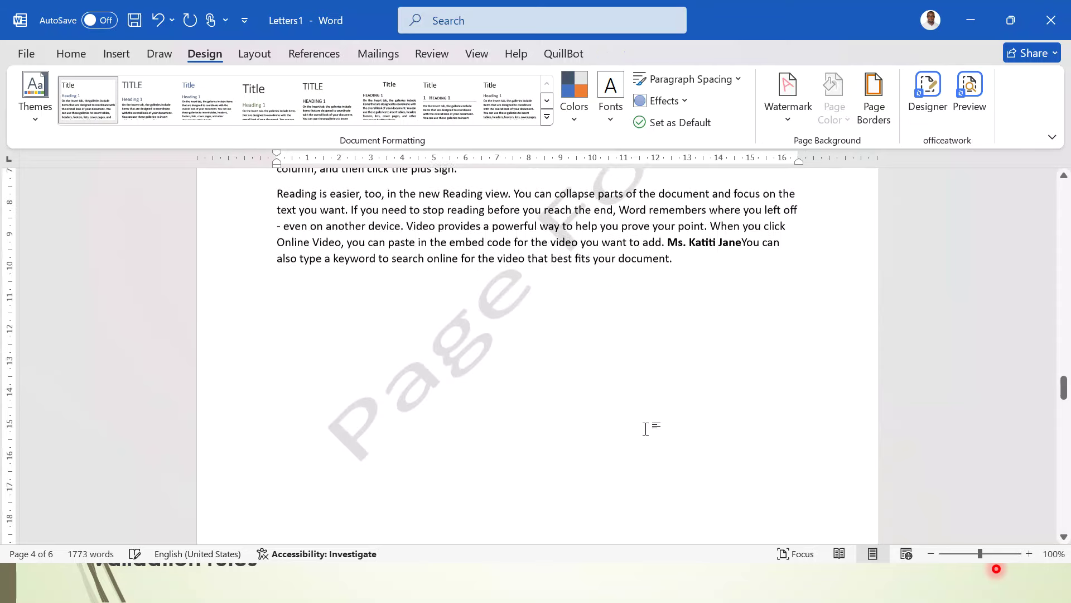
scroll(645, 429, "up", 15)
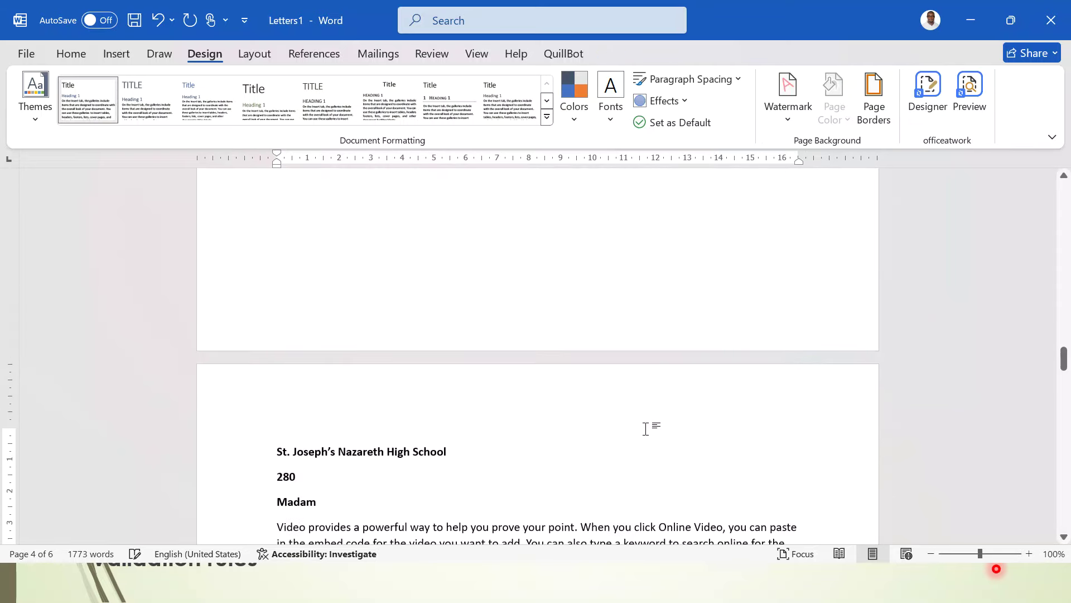
scroll(645, 429, "up", 9)
scroll(645, 428, "down", 13)
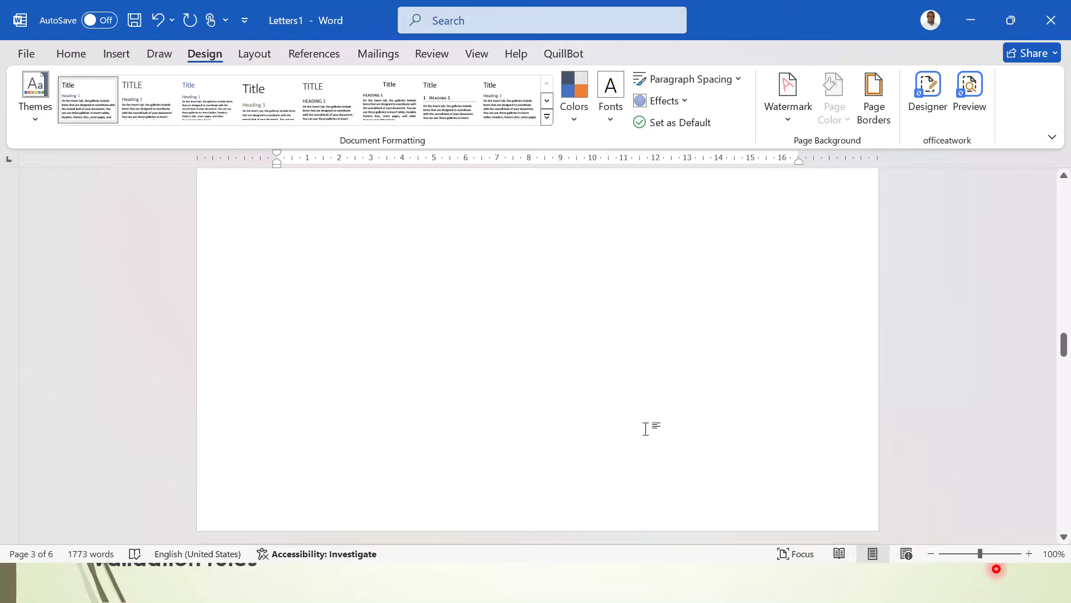
scroll(645, 428, "up", 12)
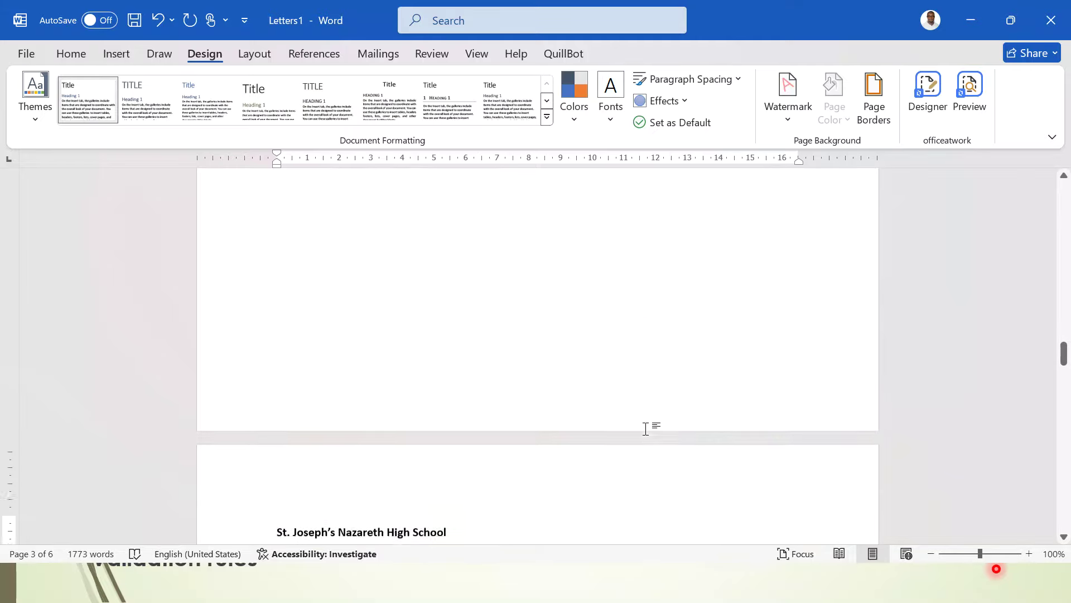
scroll(645, 429, "down", 12)
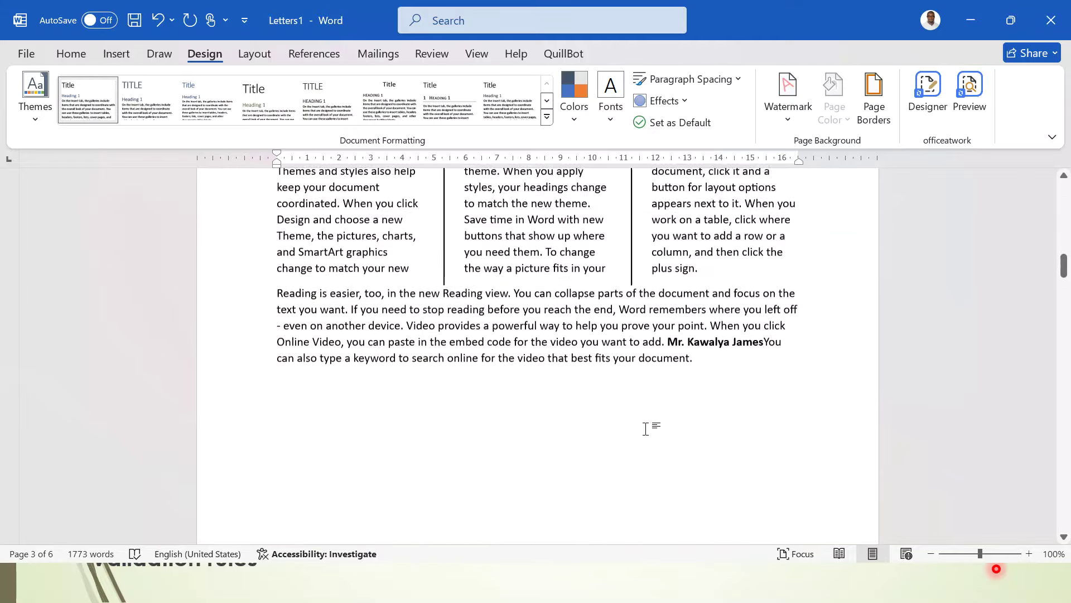
scroll(645, 429, "down", 14)
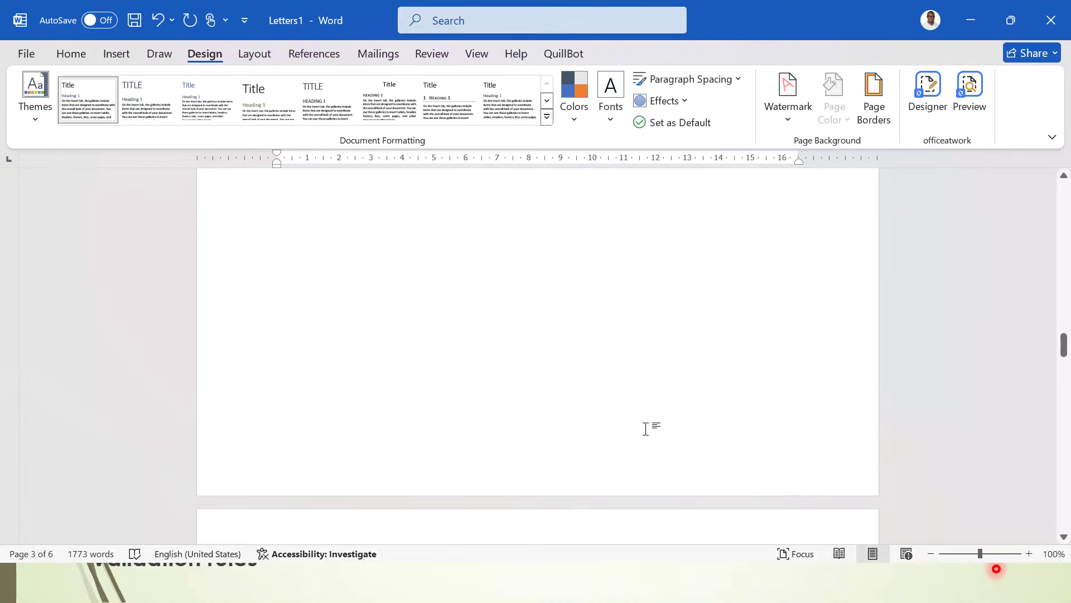
scroll(646, 428, "down", 14)
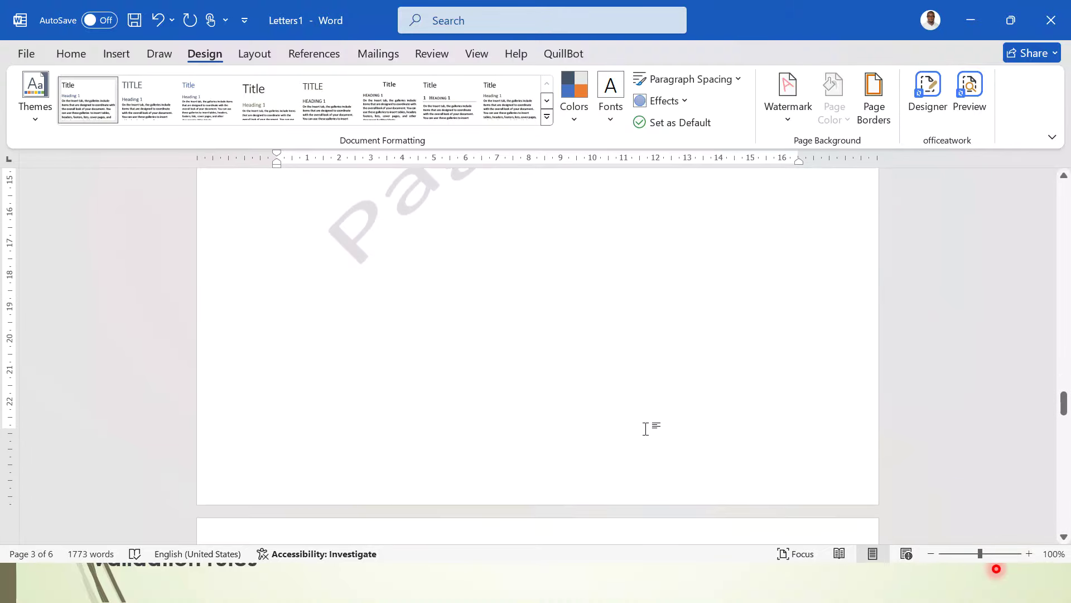
scroll(645, 428, "down", 3)
scroll(646, 429, "up", 7)
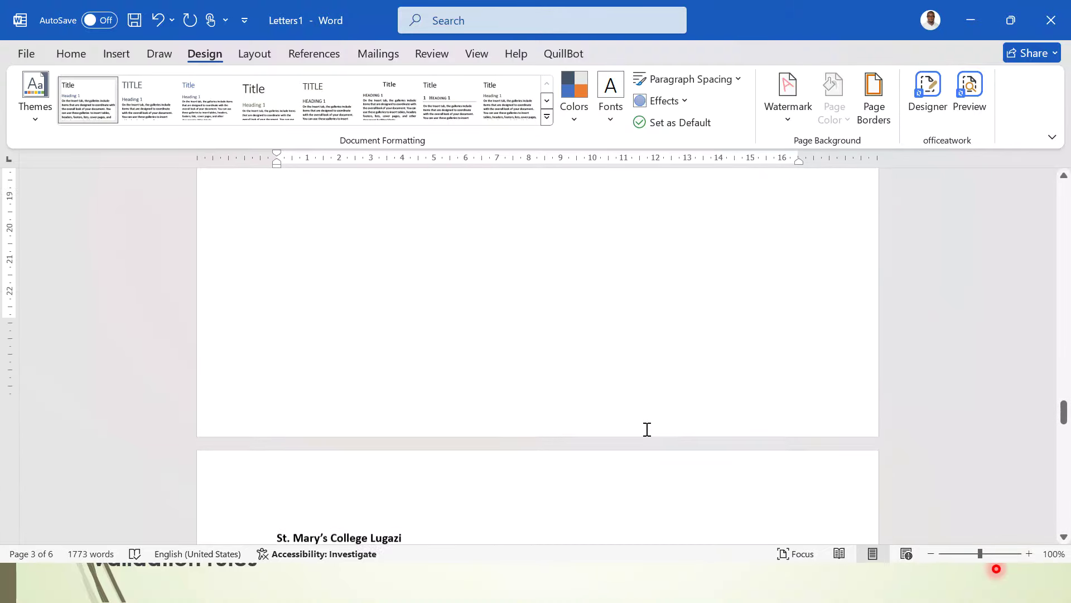
scroll(647, 429, "down", 2)
- Add Bold Numbers 2 'Page X of Y' numbering centred at the bottom of the pages
left_click(88, 54)
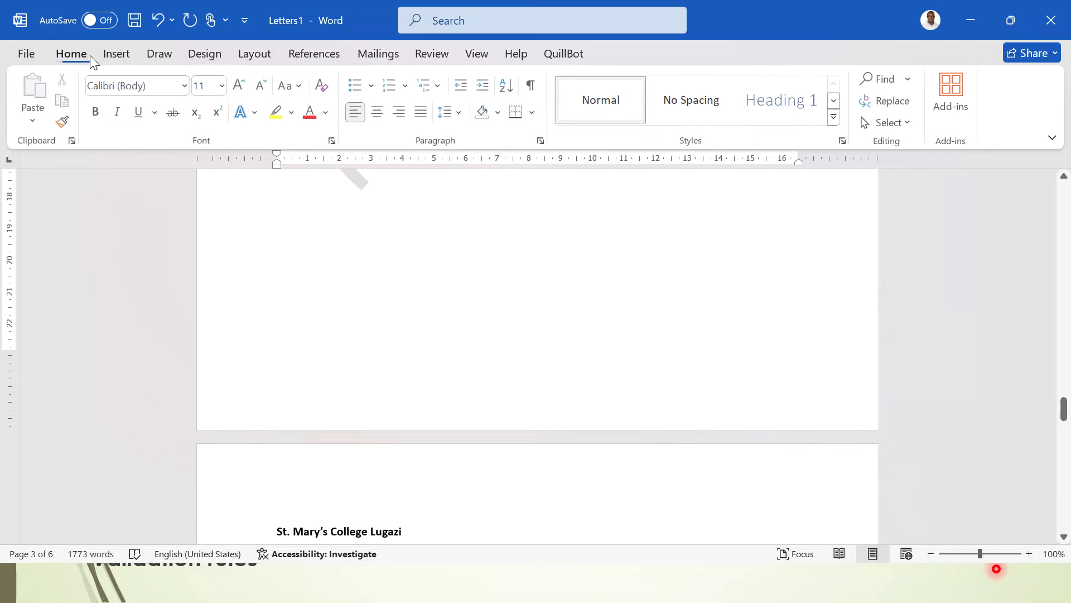
left_click(111, 54)
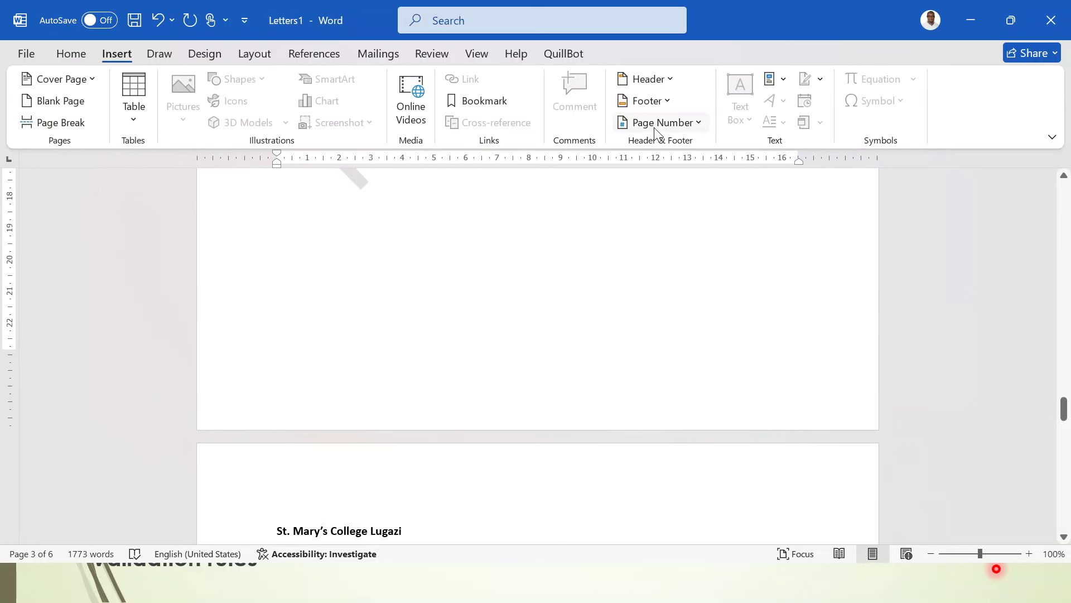
left_click(692, 123)
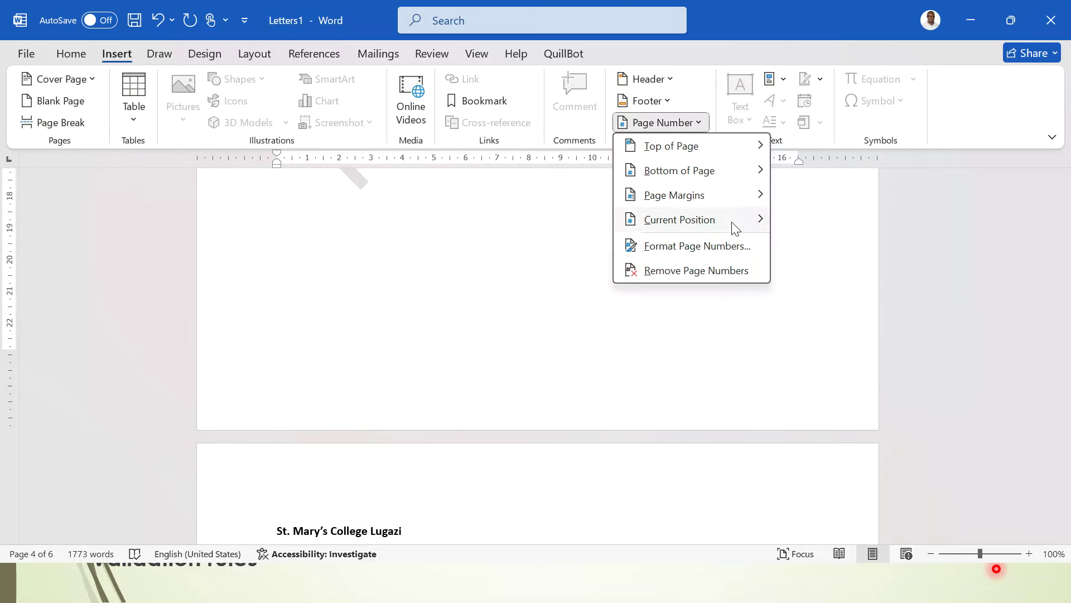
mouse_move(748, 172)
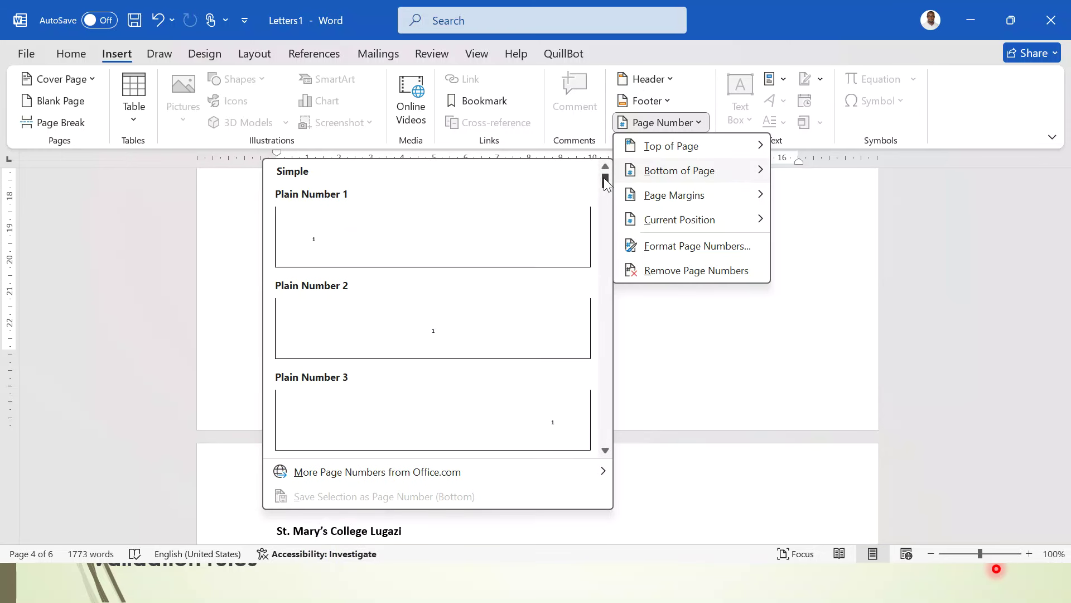
left_click_drag(605, 180, 605, 218)
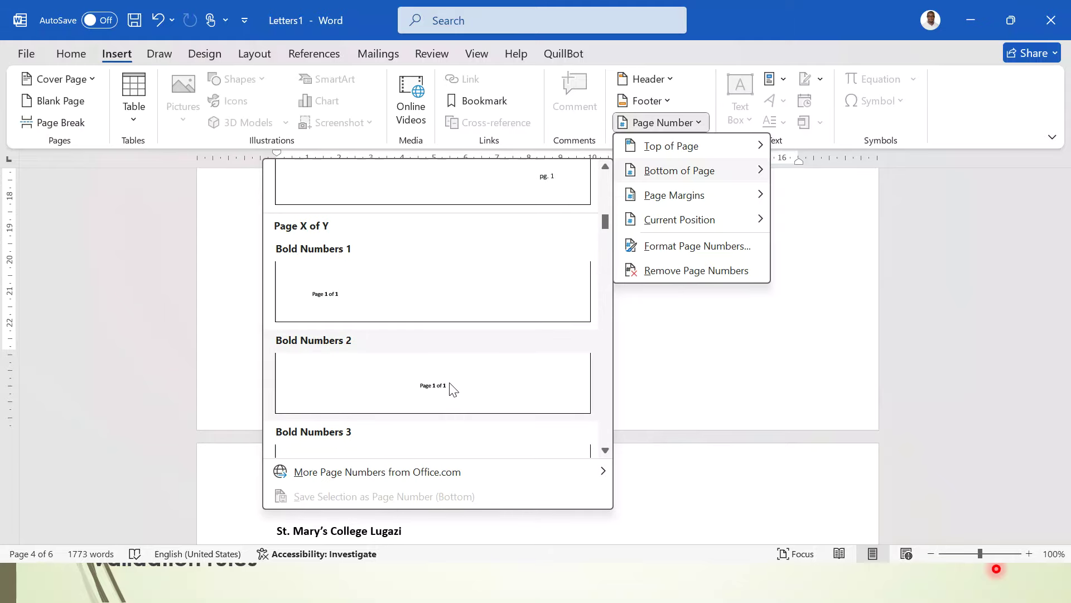
left_click(440, 390)
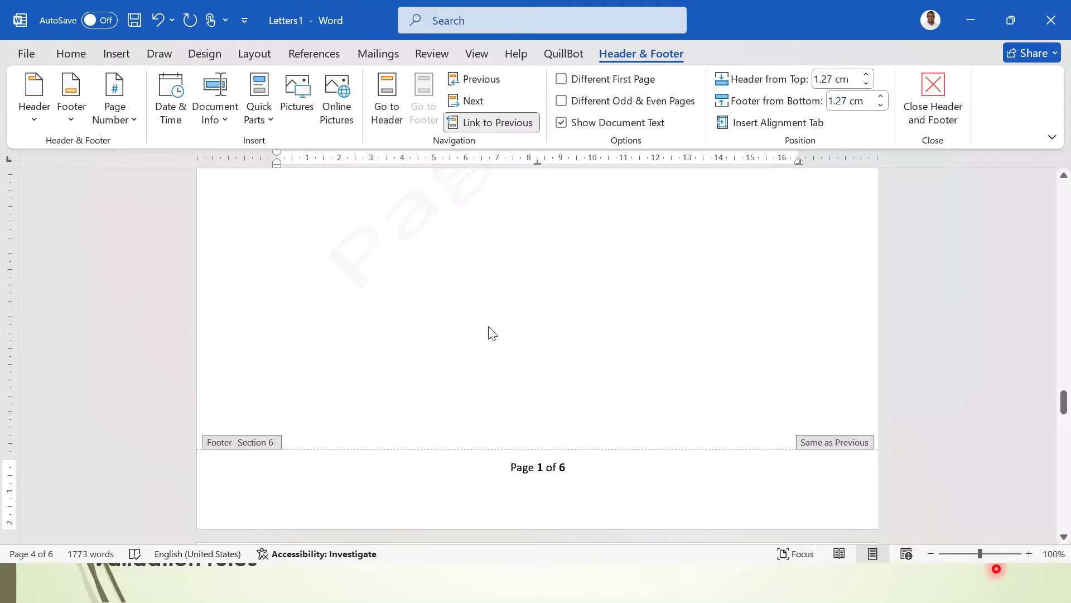
- Close the footer and enter the student's name and candidate number in the page header
double_click(488, 326)
scroll(490, 321, "down", 5)
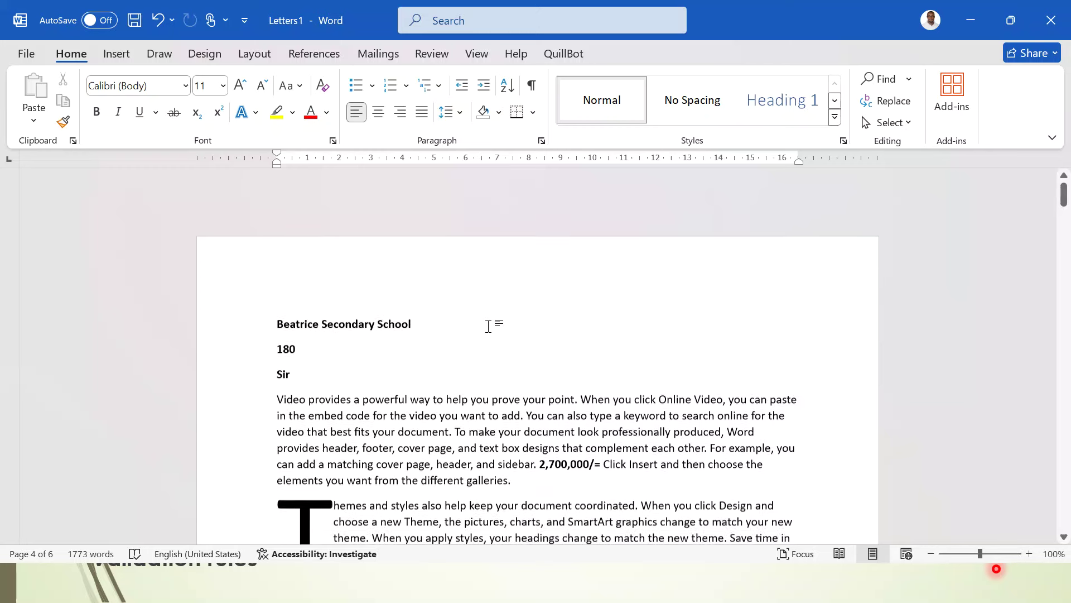
double_click(386, 227)
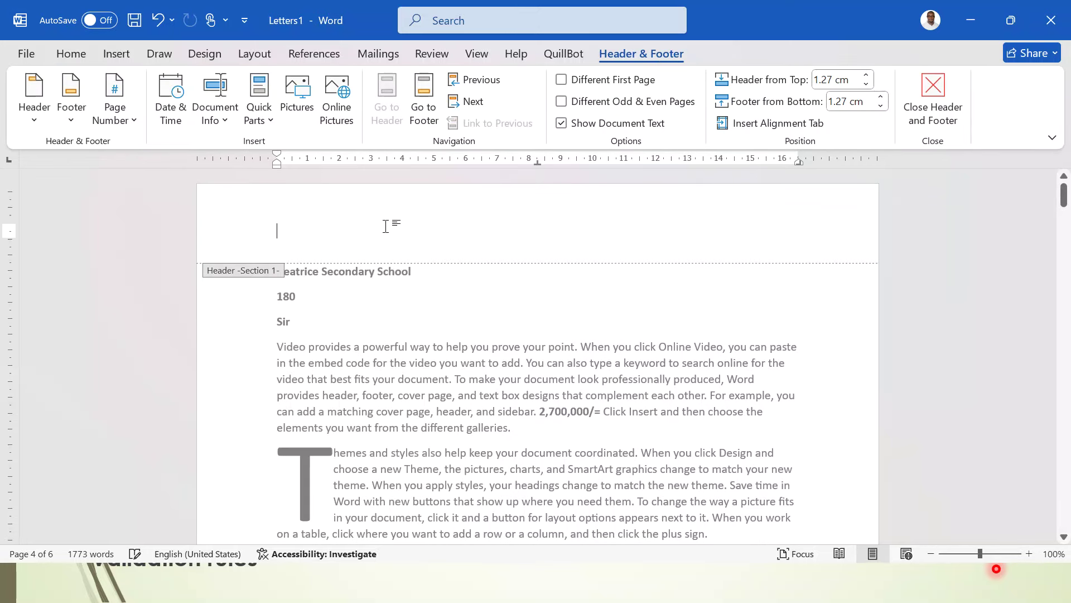
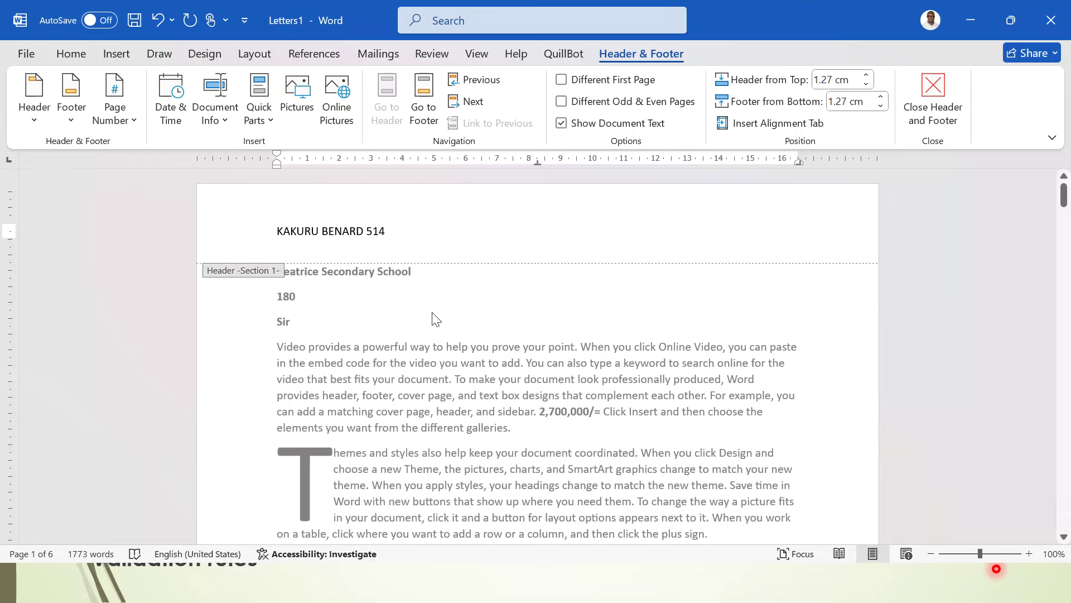
double_click(436, 319)
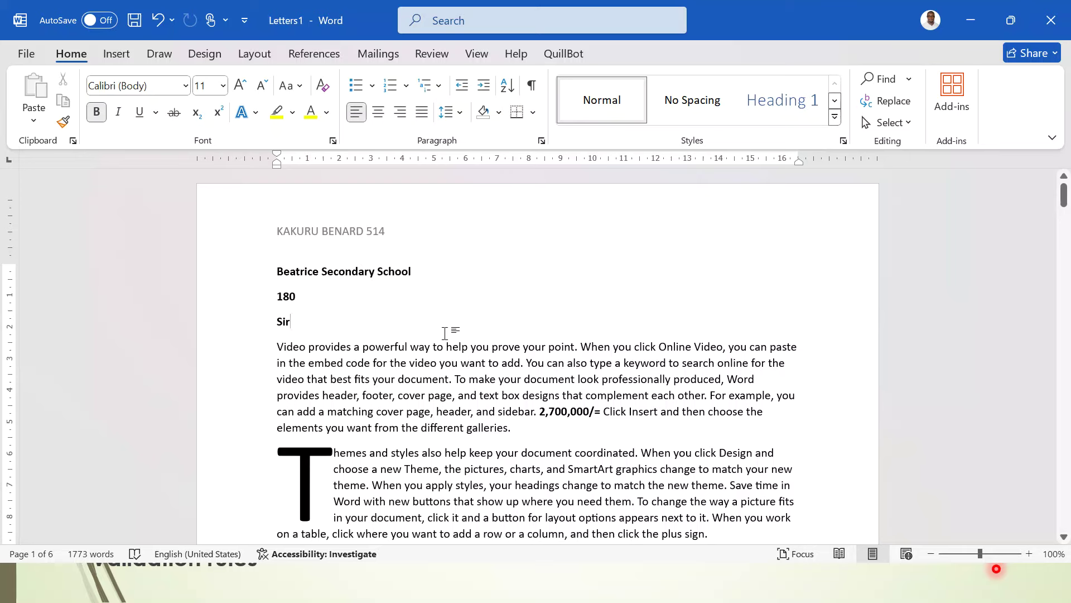
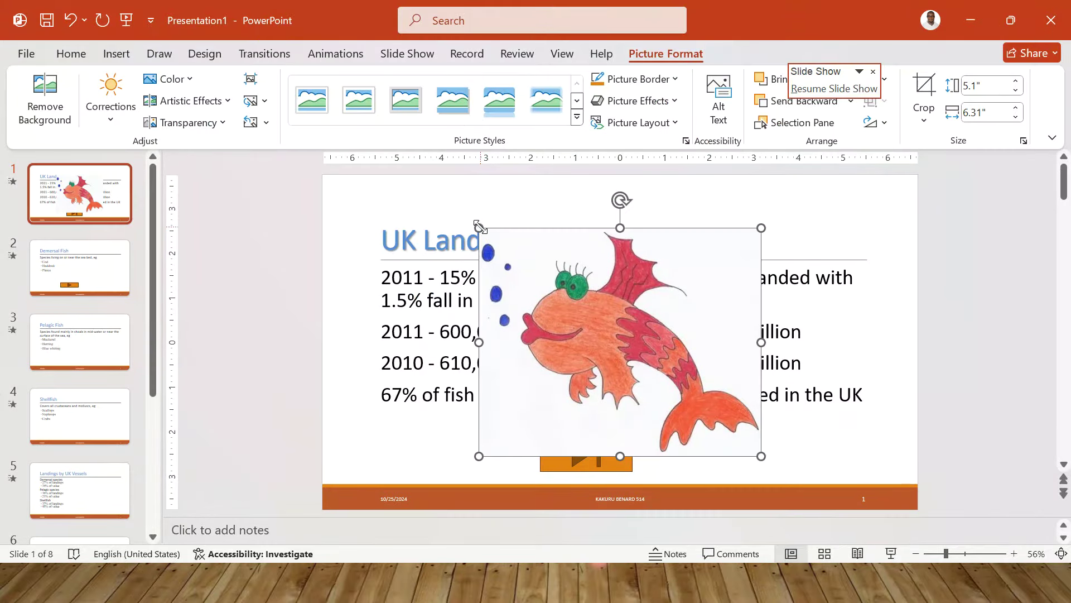
- Shrink the fish picture to 2.19 by 2.7 inches and place it in the slide's top-right corner
left_click_drag(479, 228, 640, 358)
left_click_drag(695, 406, 847, 200)
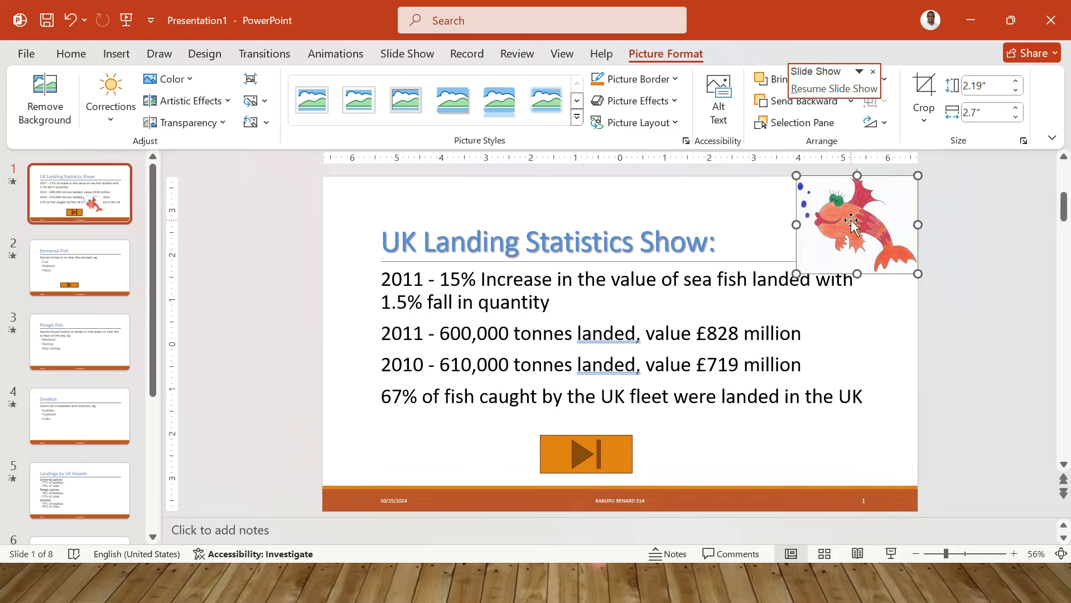
left_click(921, 308)
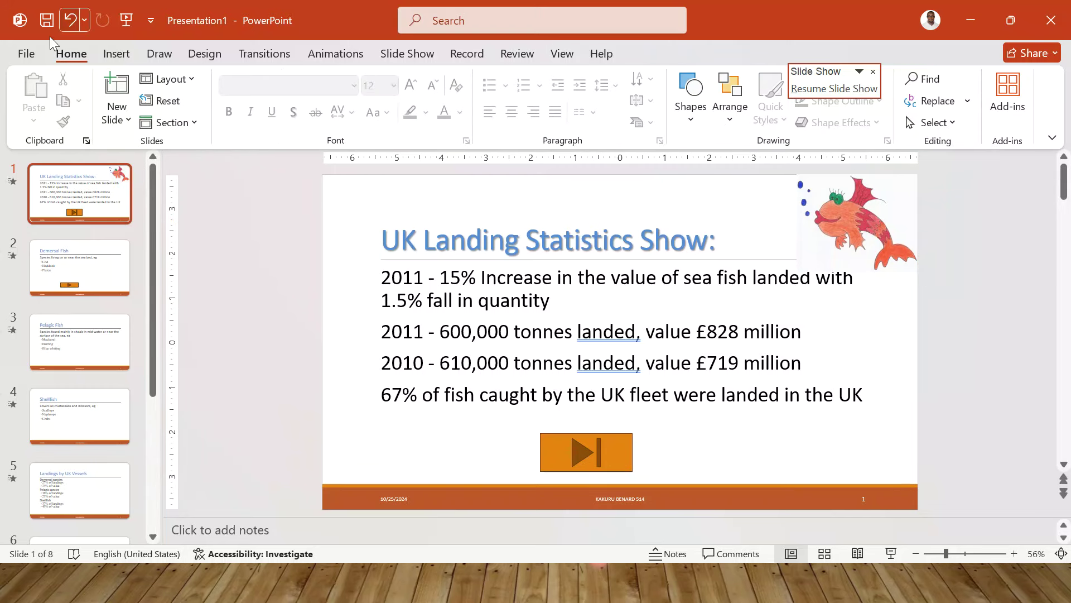
left_click(26, 53)
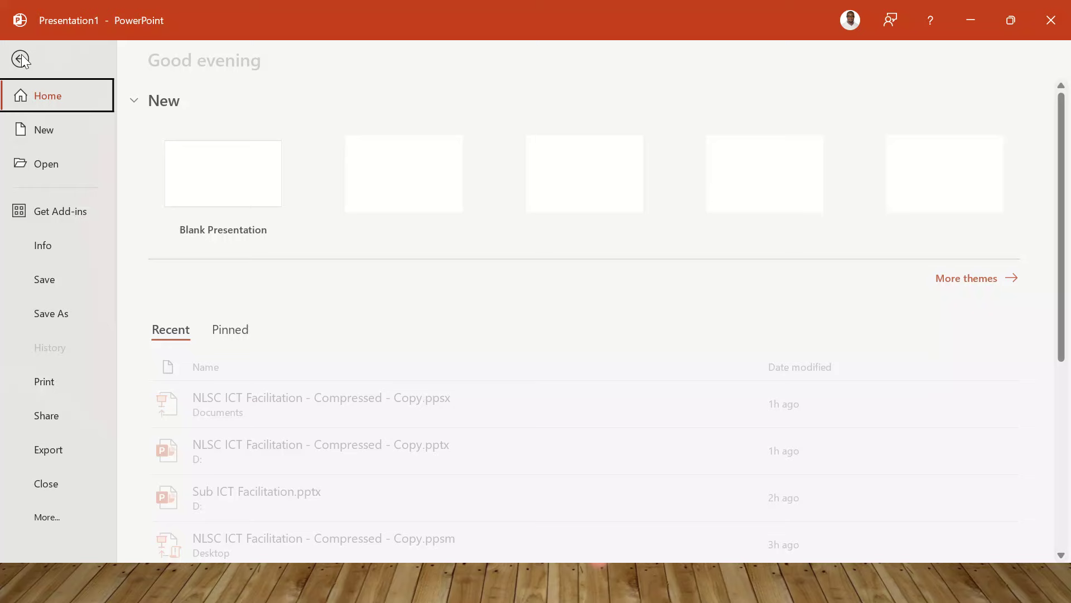
- Set printing to 6 Slides Horizontal handouts in Landscape orientation, then return to the slides
left_click(49, 383)
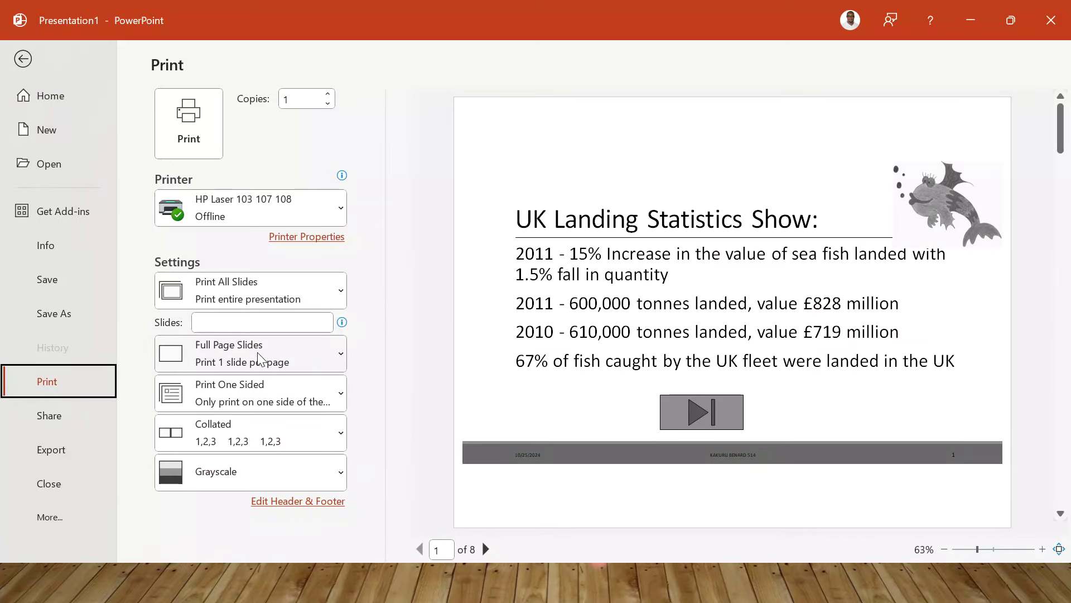
left_click(291, 360)
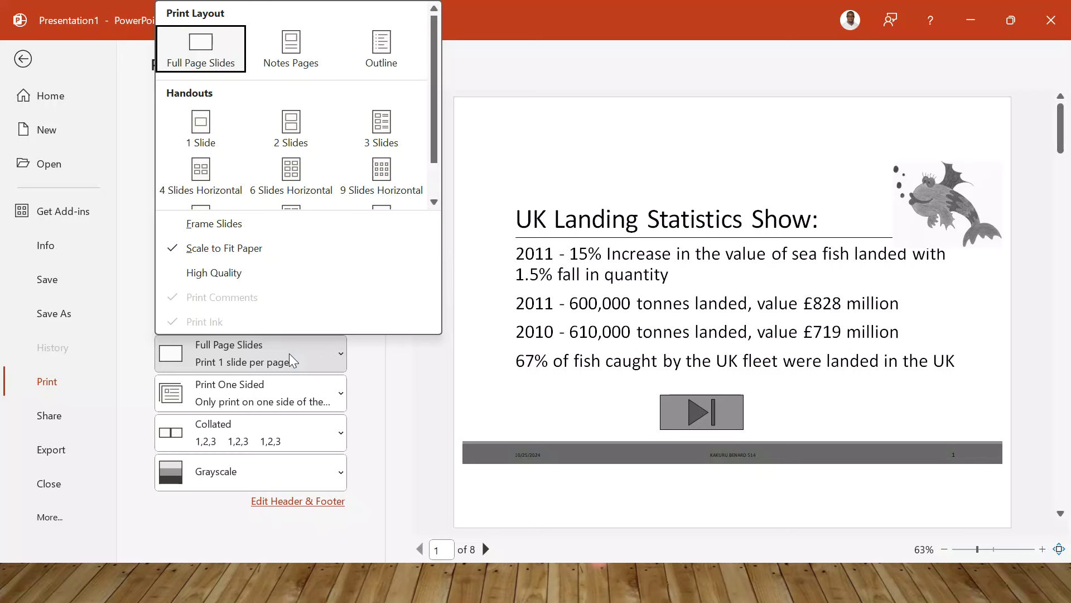
left_click(291, 172)
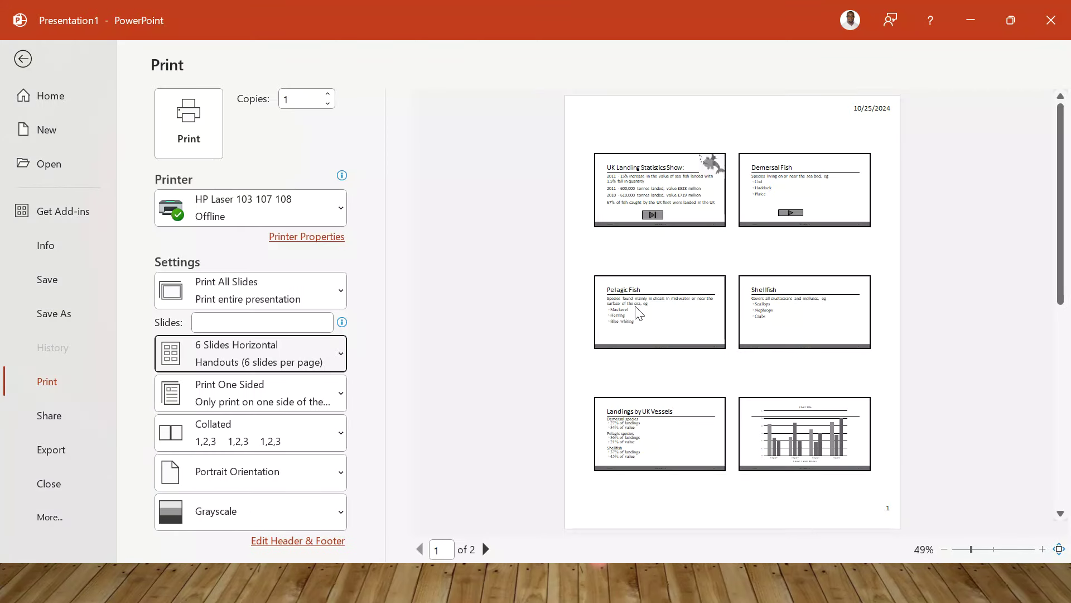
left_click(285, 469)
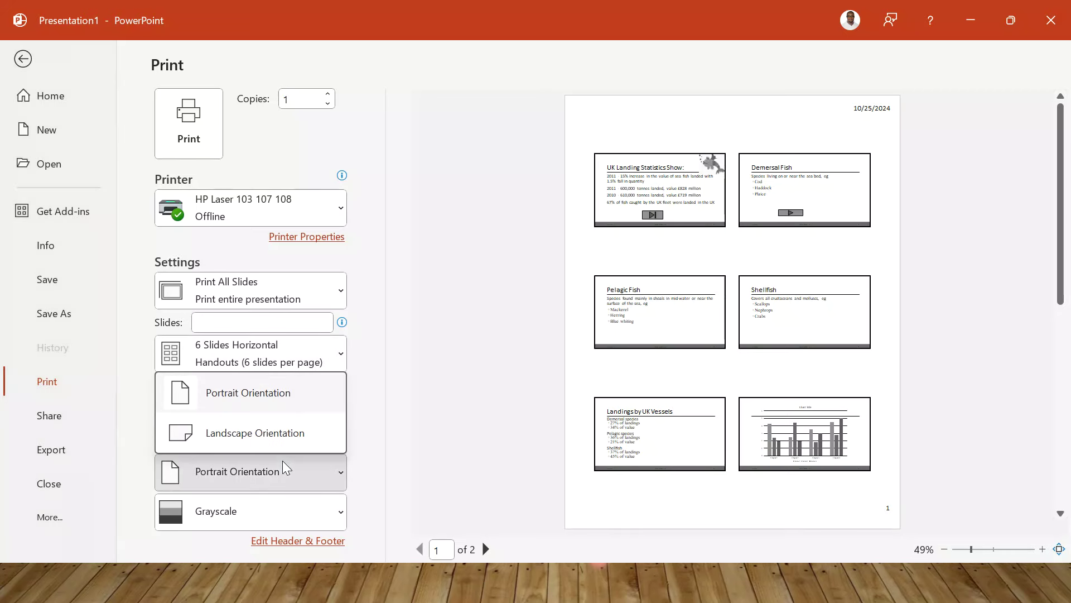
left_click(233, 434)
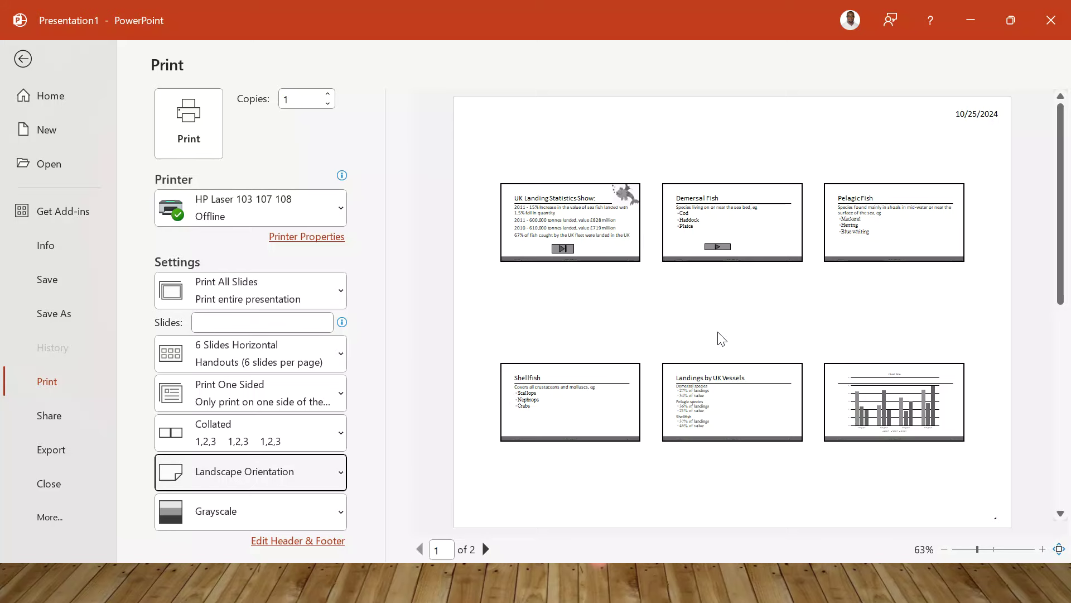
left_click(27, 61)
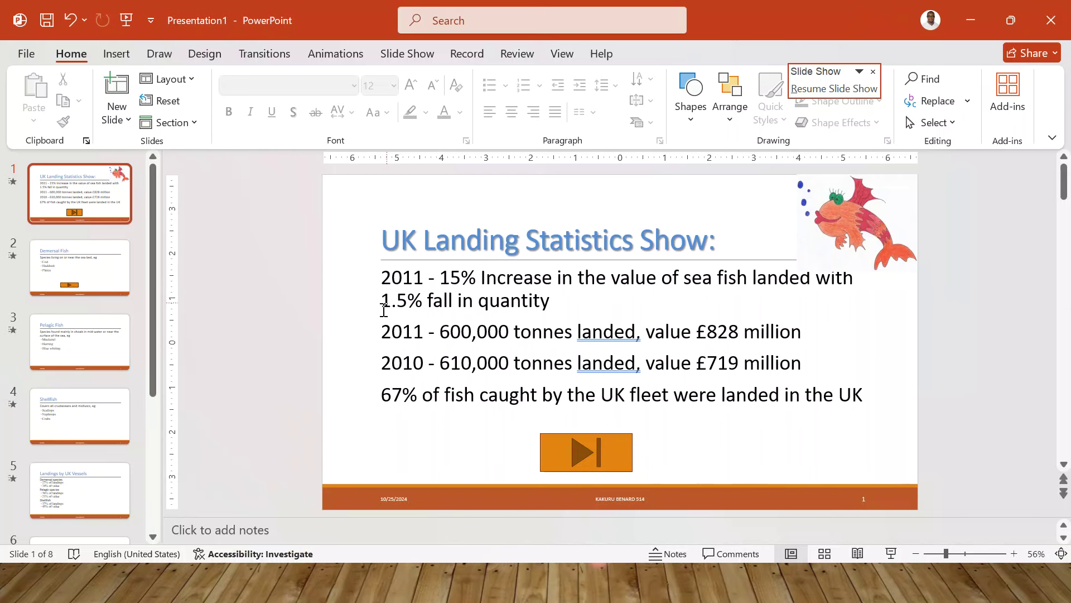
- Search the Start menu for 'pub' and launch Publisher
key("super")
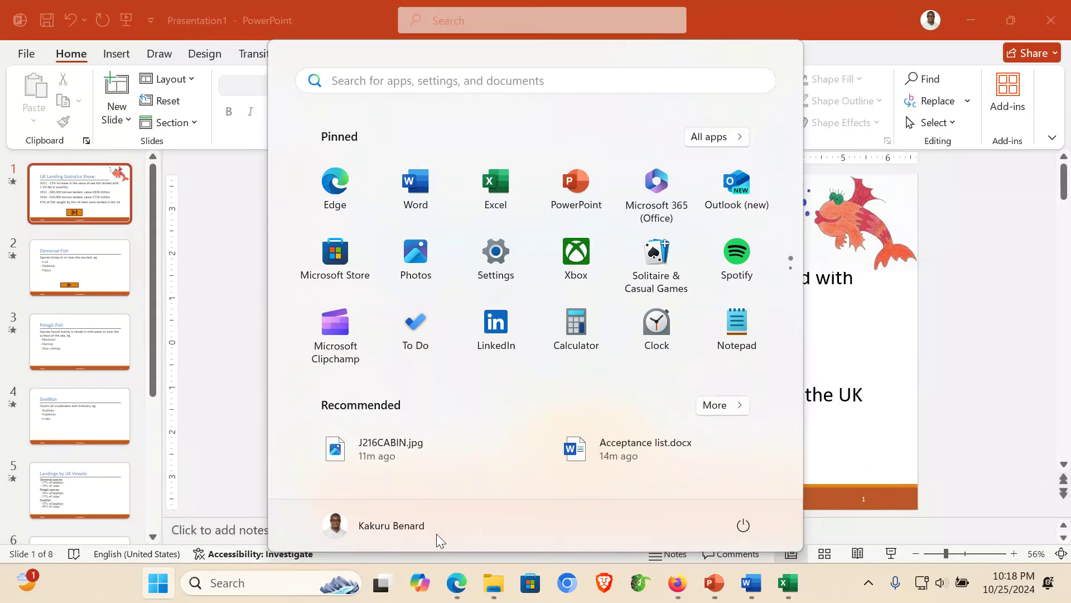
left_click(454, 85)
type("po")
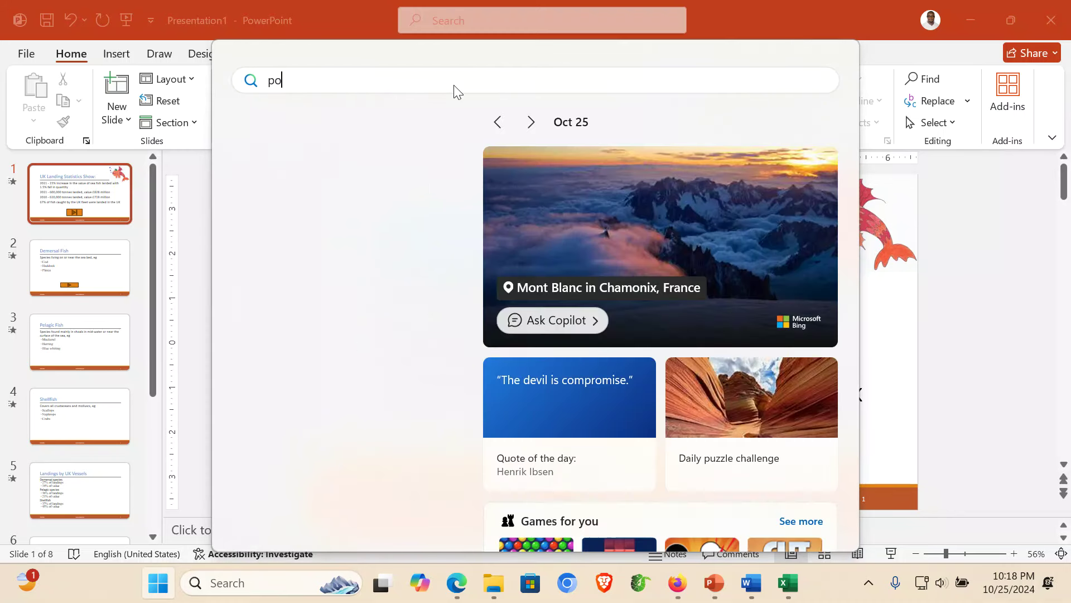
type("ub")
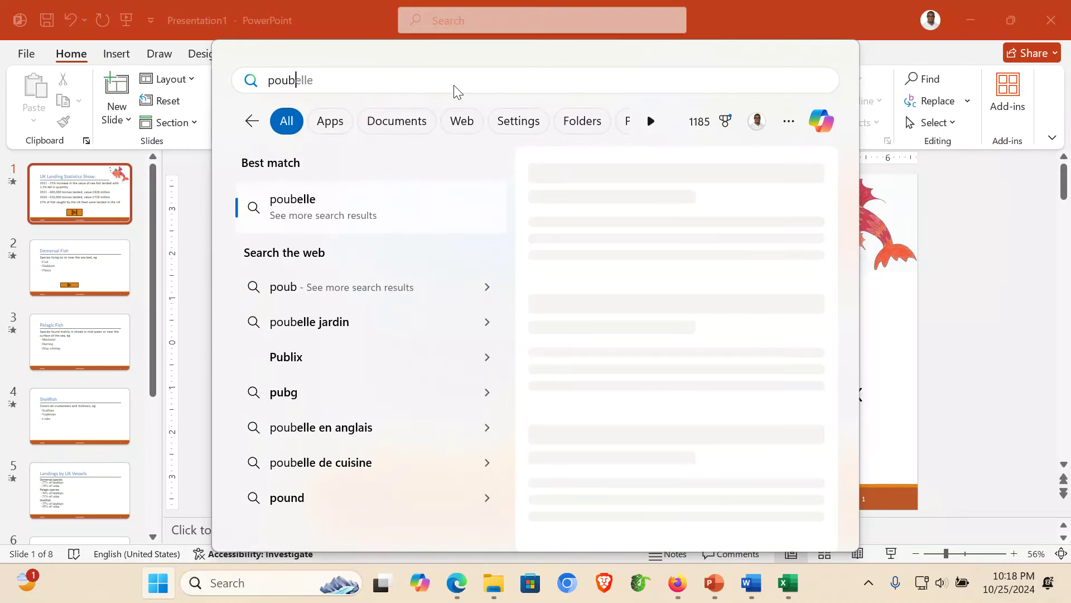
key("BackSpace")
key("BackSpace")
key("BackSpace")
type("ub")
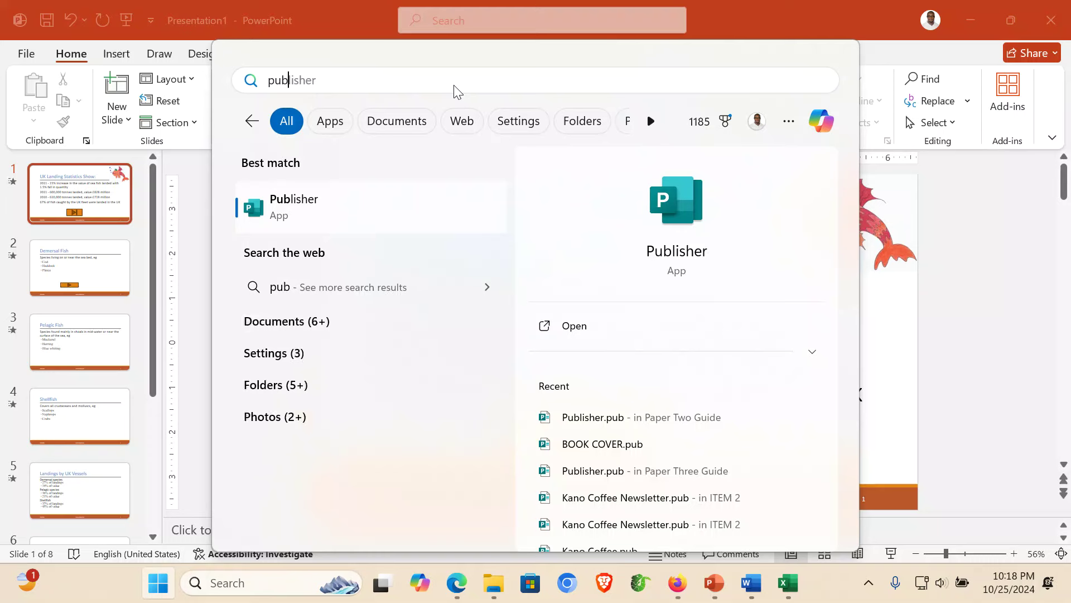
left_click(289, 214)
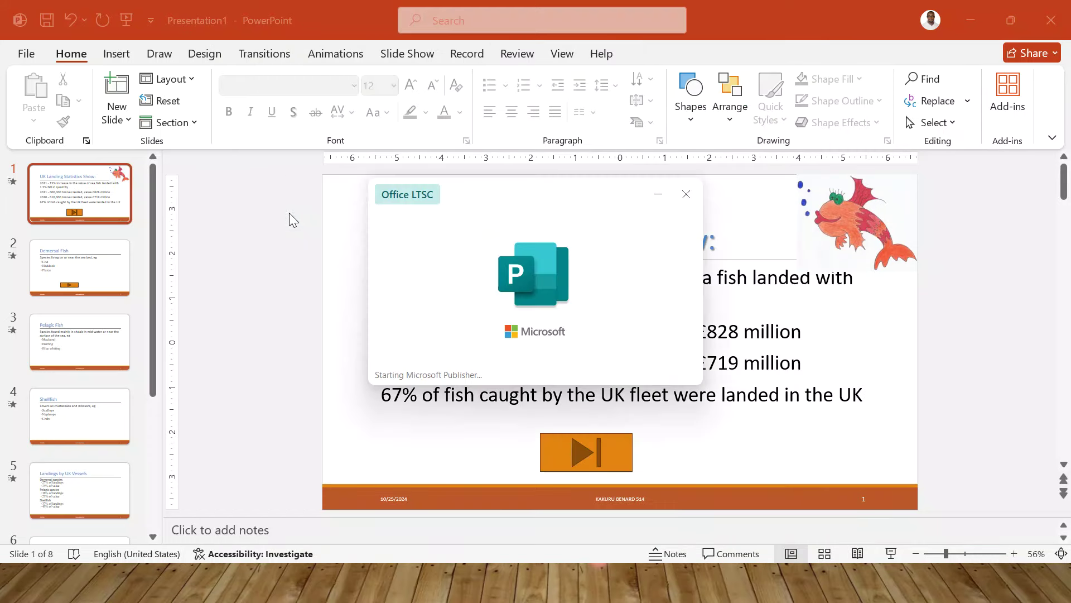
- Create a blank 8.5 x 11 publication and set its paper size to A4
left_click(289, 213)
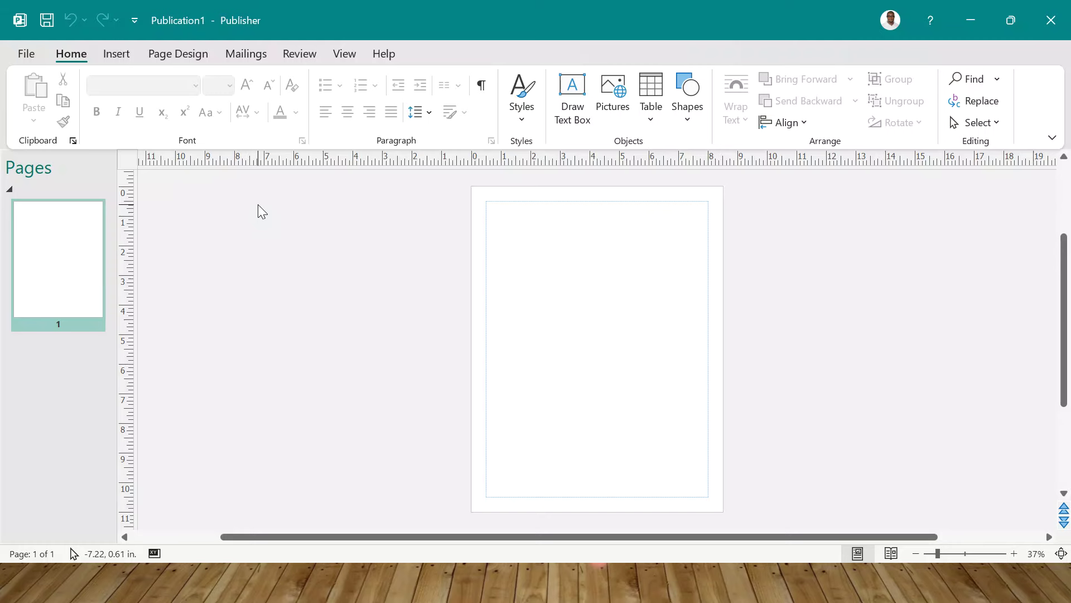
left_click(30, 54)
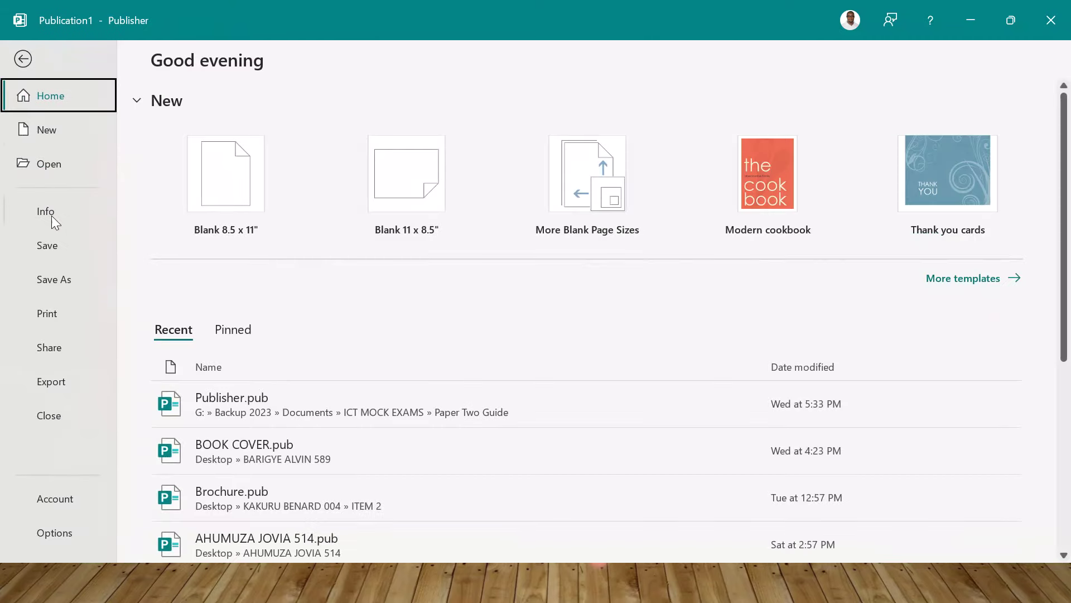
left_click(57, 324)
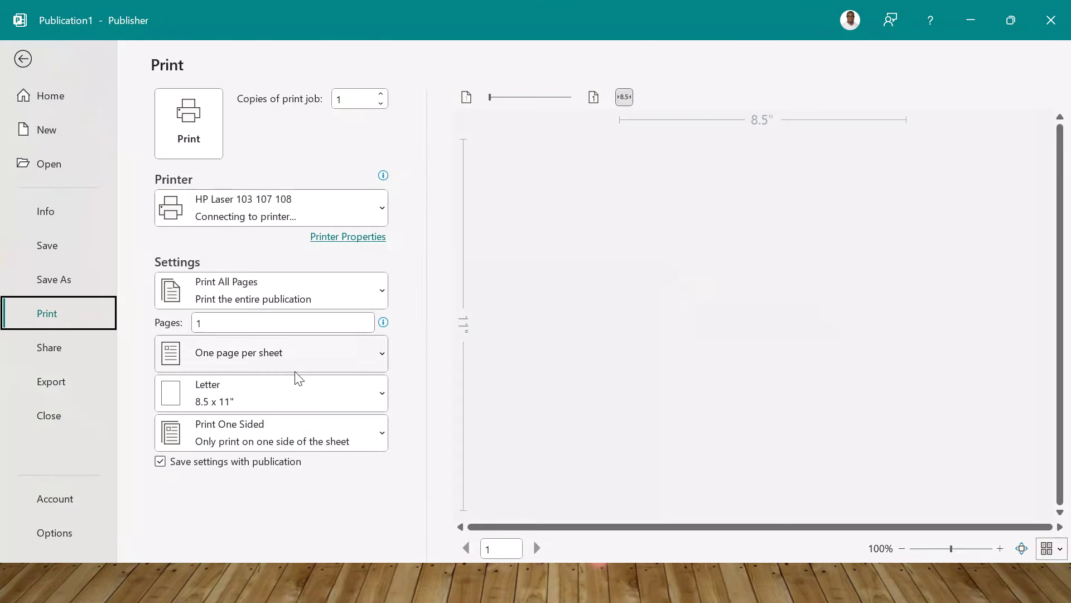
left_click(302, 390)
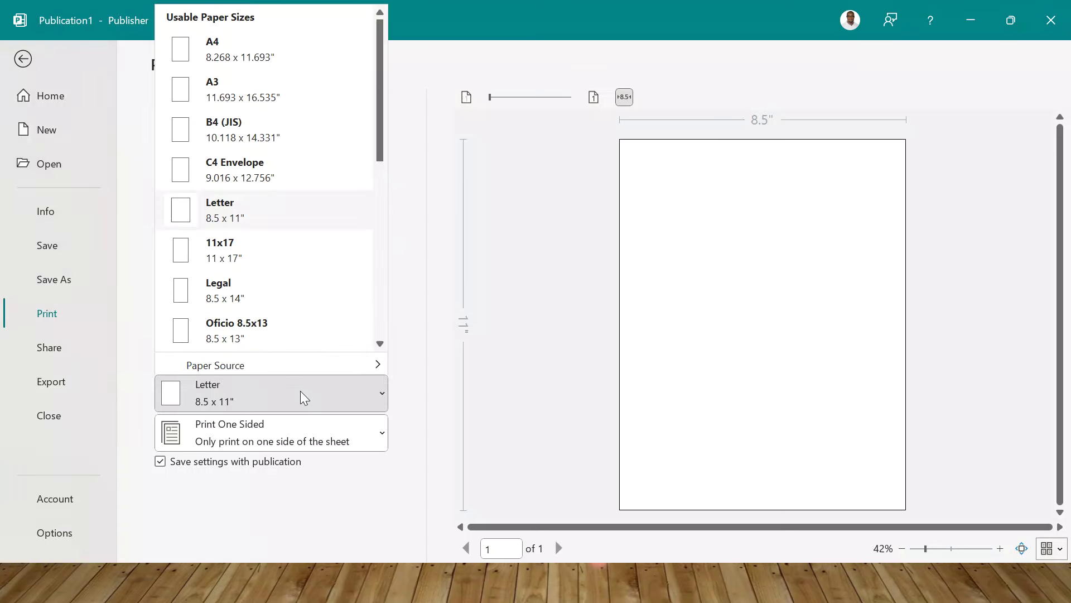
left_click(218, 45)
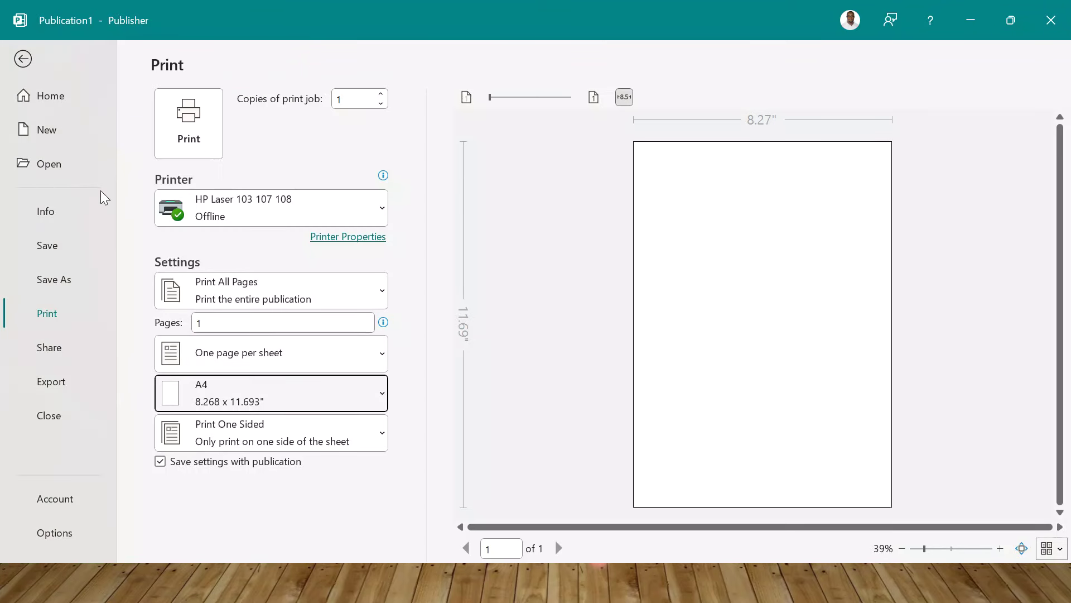
left_click(23, 59)
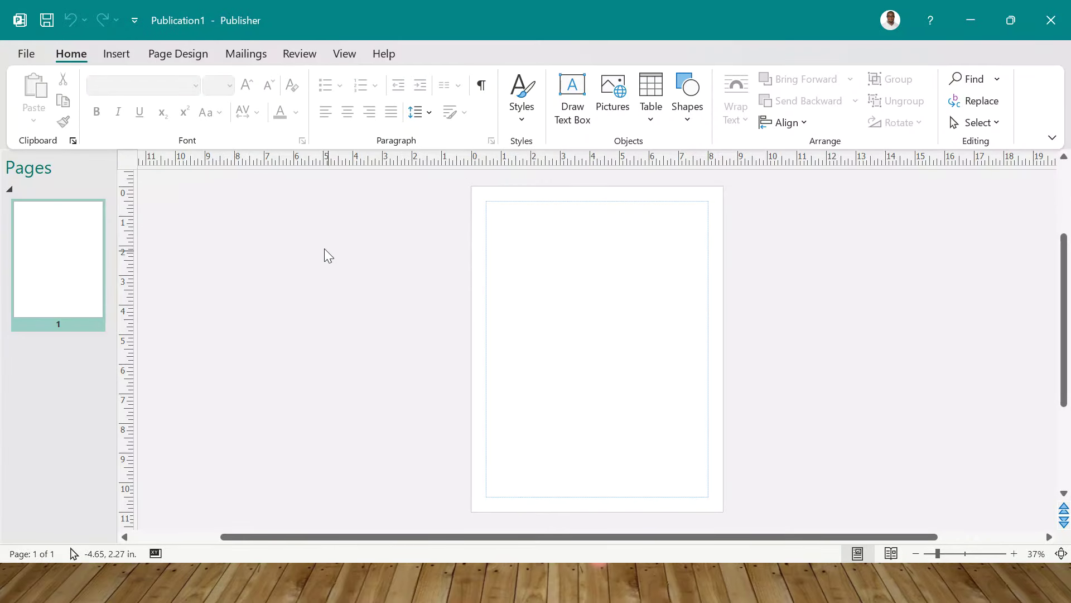
- Replace the blank page with the two-page Scallops brochure template
left_click(173, 54)
left_click(36, 108)
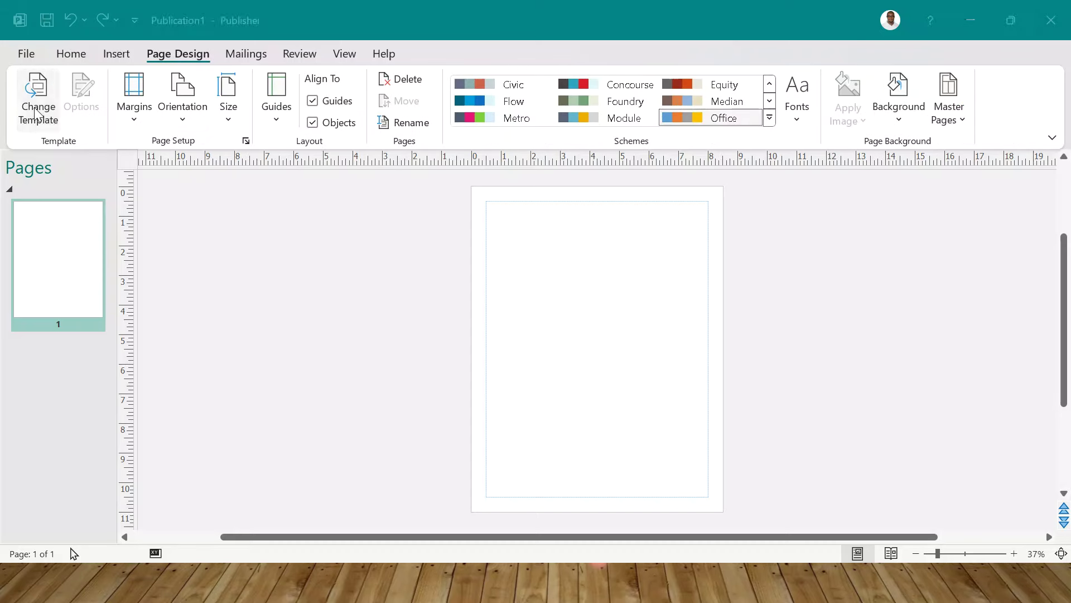
left_click(86, 92)
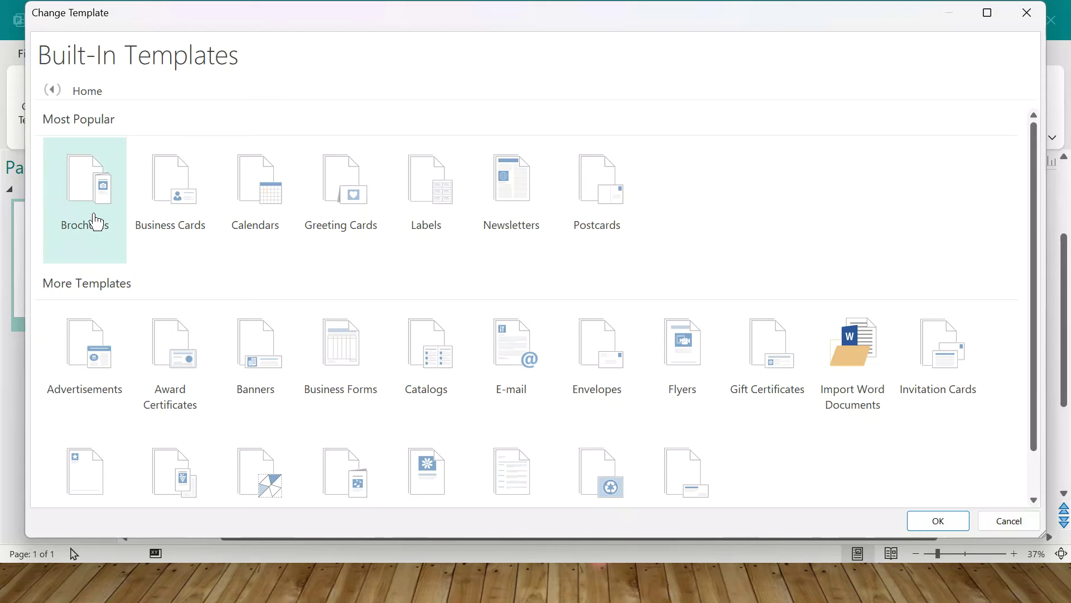
left_click(95, 222)
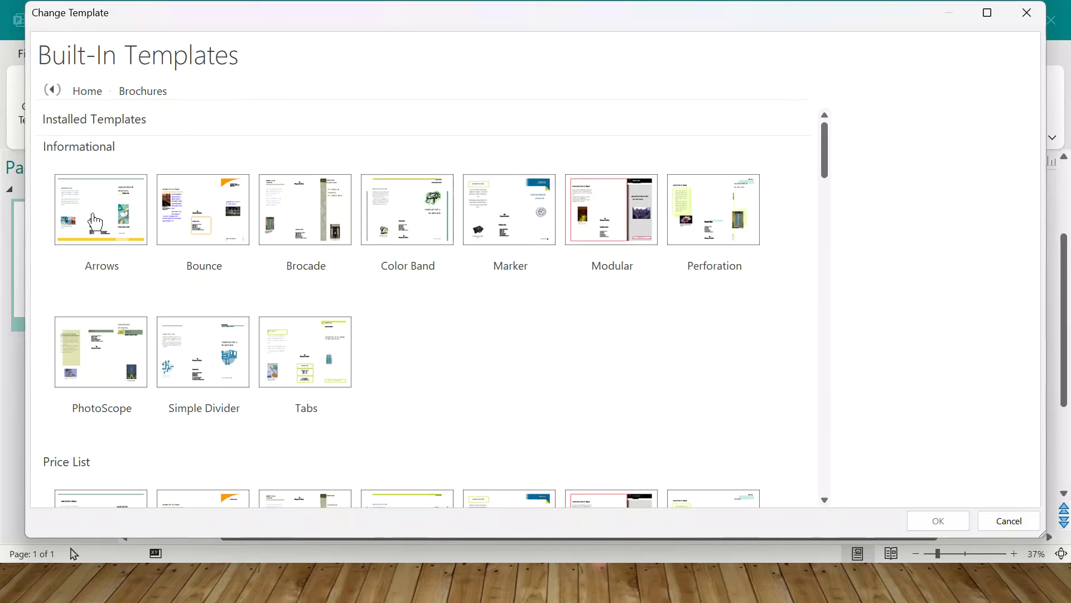
left_click_drag(829, 157, 820, 313)
double_click(534, 293)
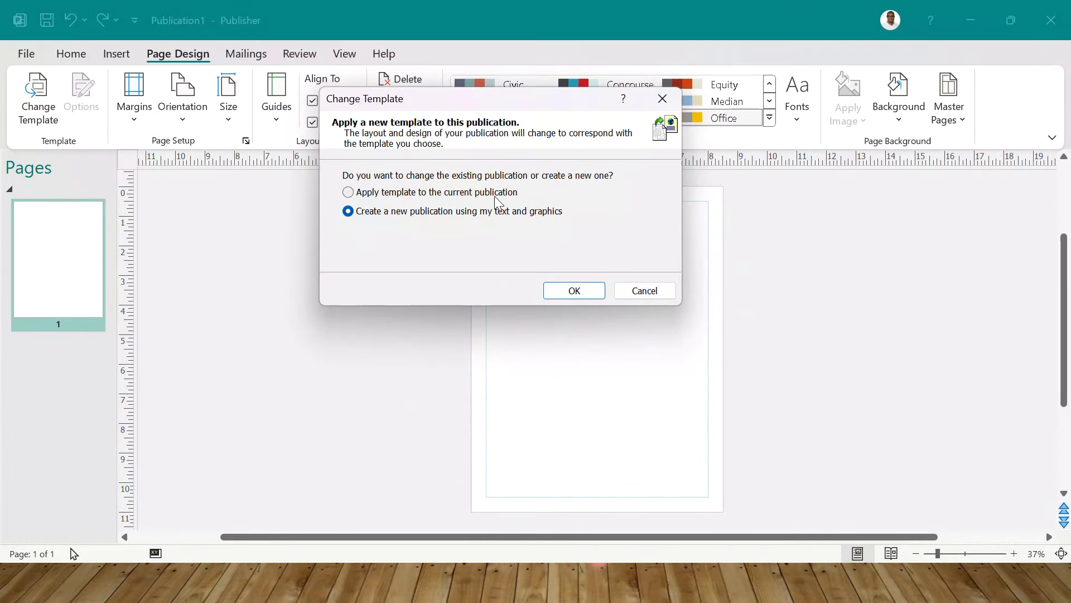
left_click(564, 289)
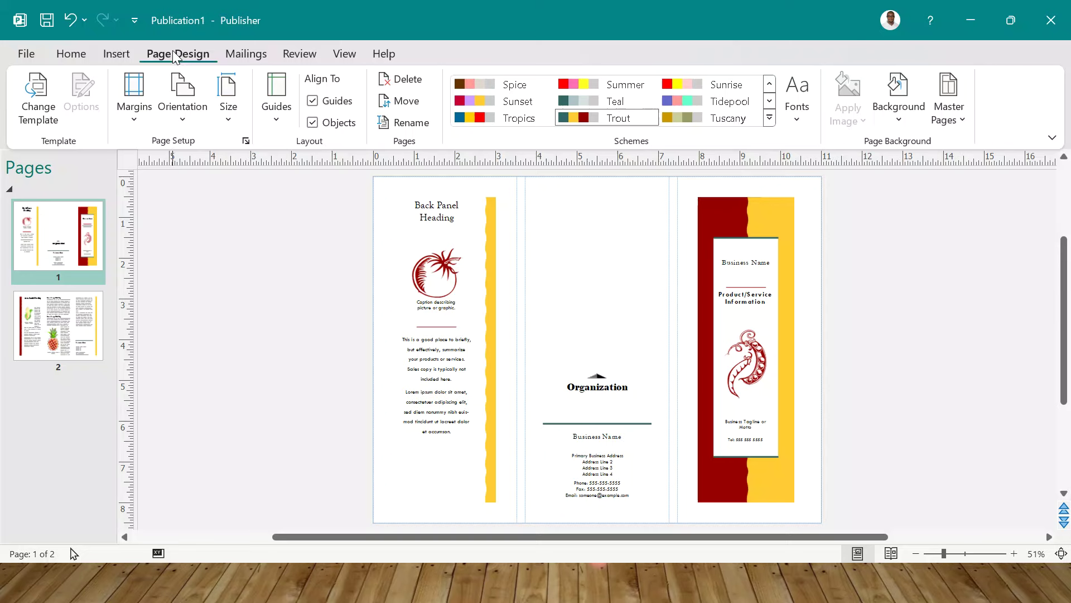
- Apply the Borders business card template to the current publication
left_click(37, 97)
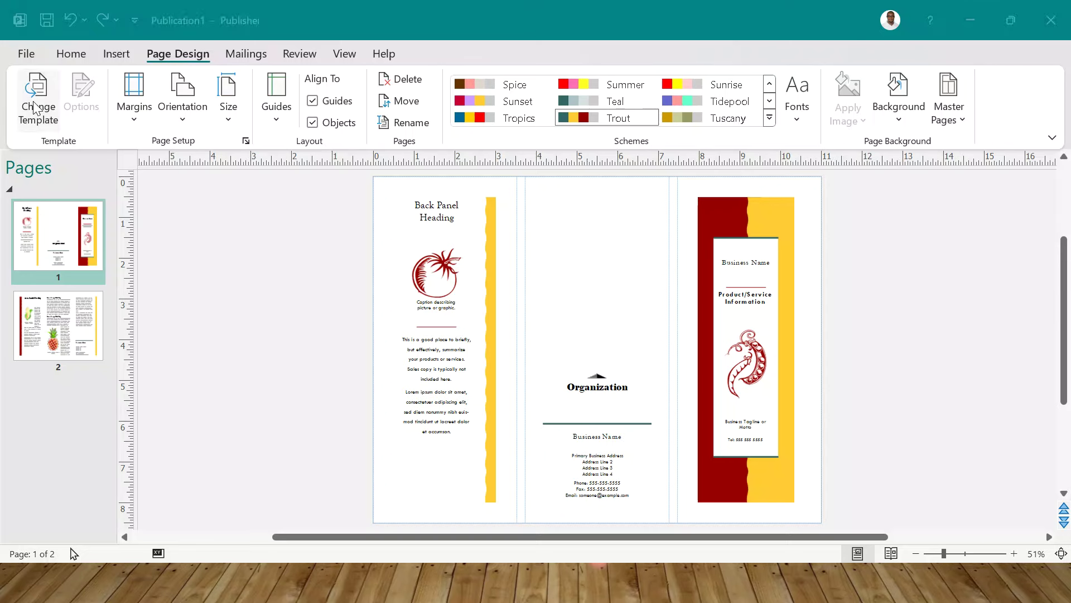
left_click(82, 88)
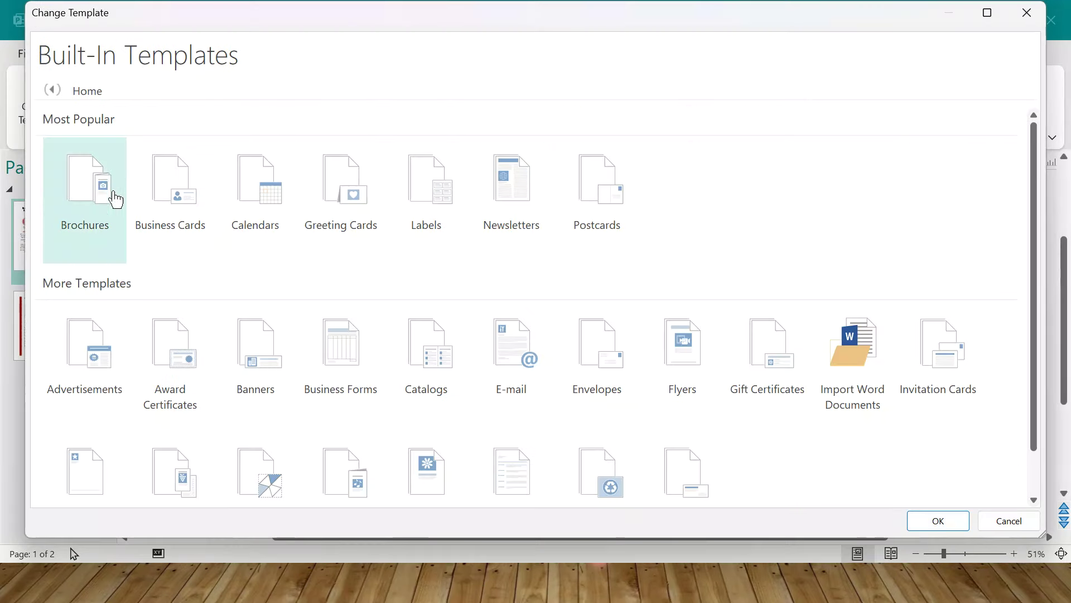
left_click(190, 216)
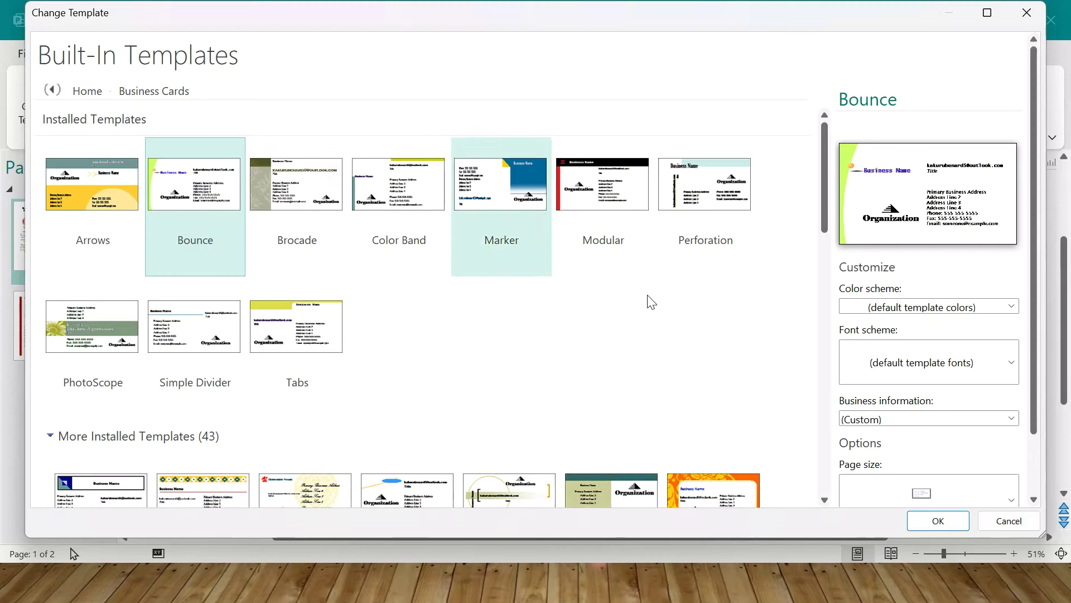
left_click_drag(820, 166, 823, 262)
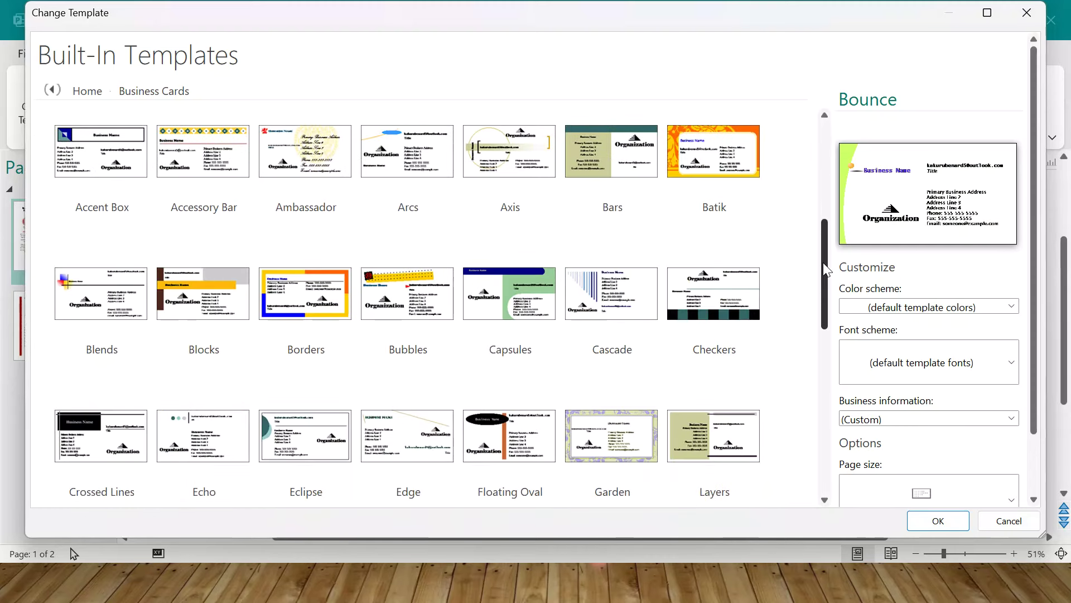
double_click(312, 275)
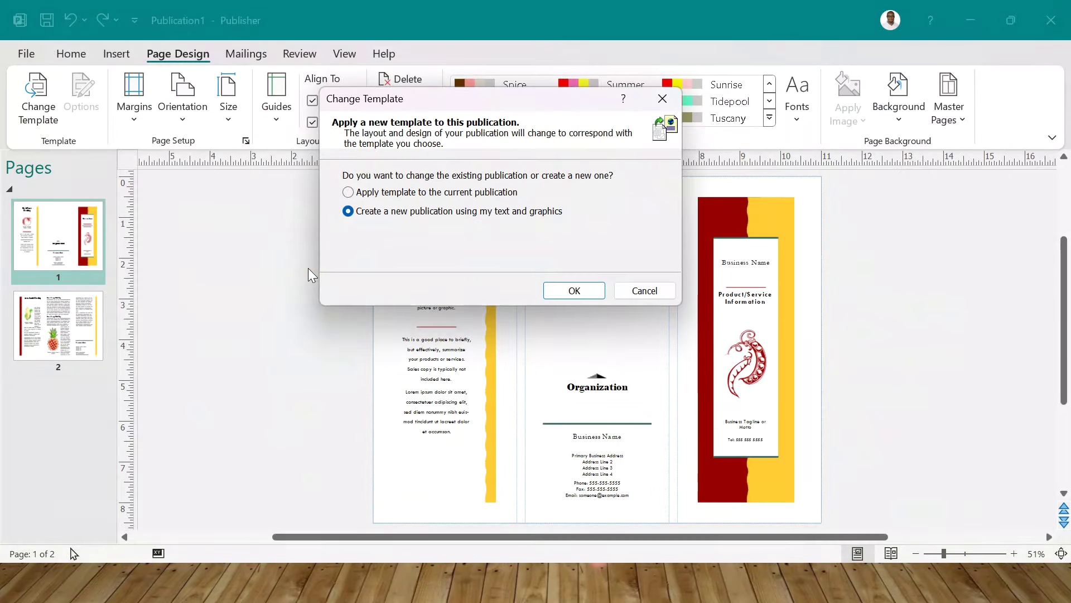
left_click(444, 191)
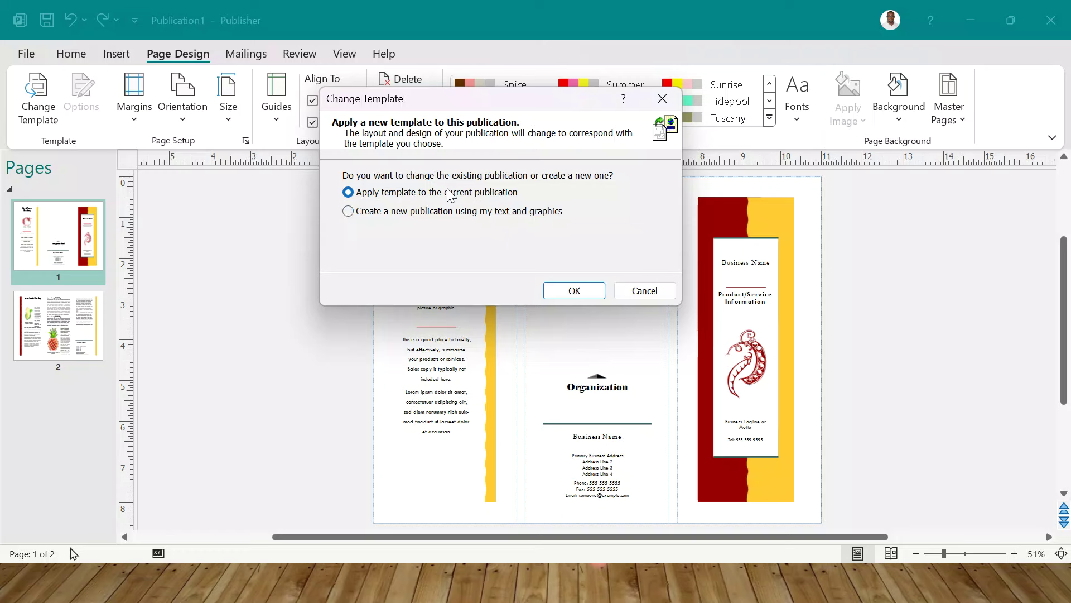
left_click(571, 286)
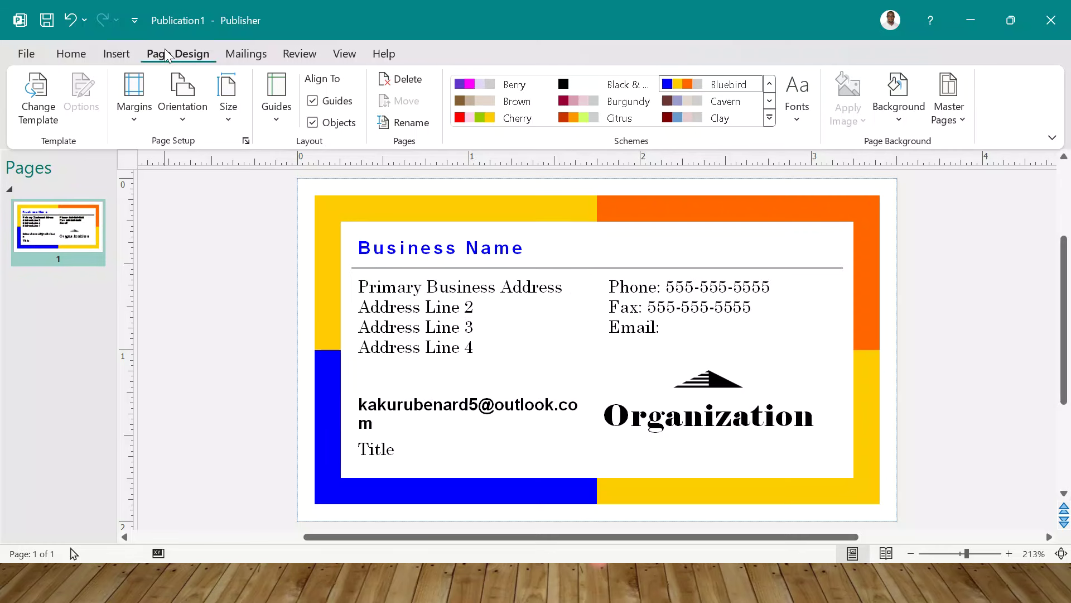
- Apply the orange newsletter template to the current publication
left_click(54, 110)
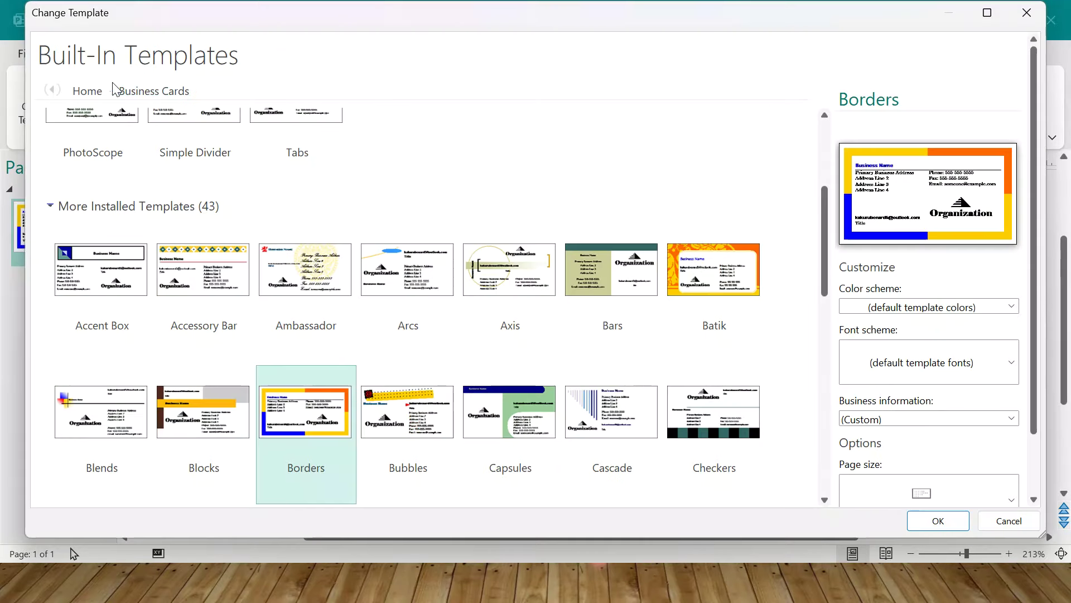
left_click(87, 91)
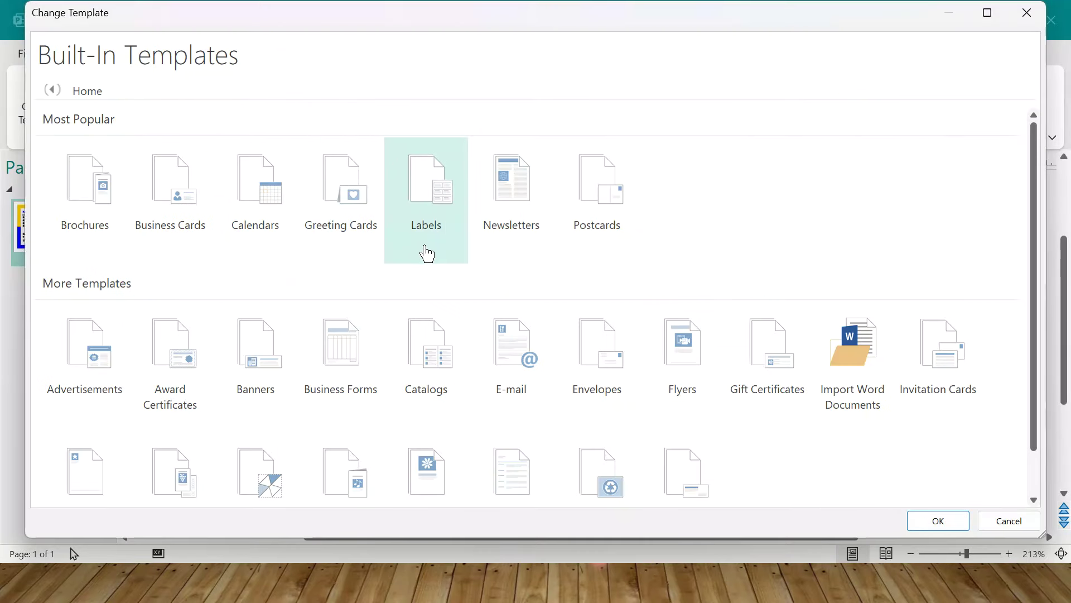
left_click(522, 220)
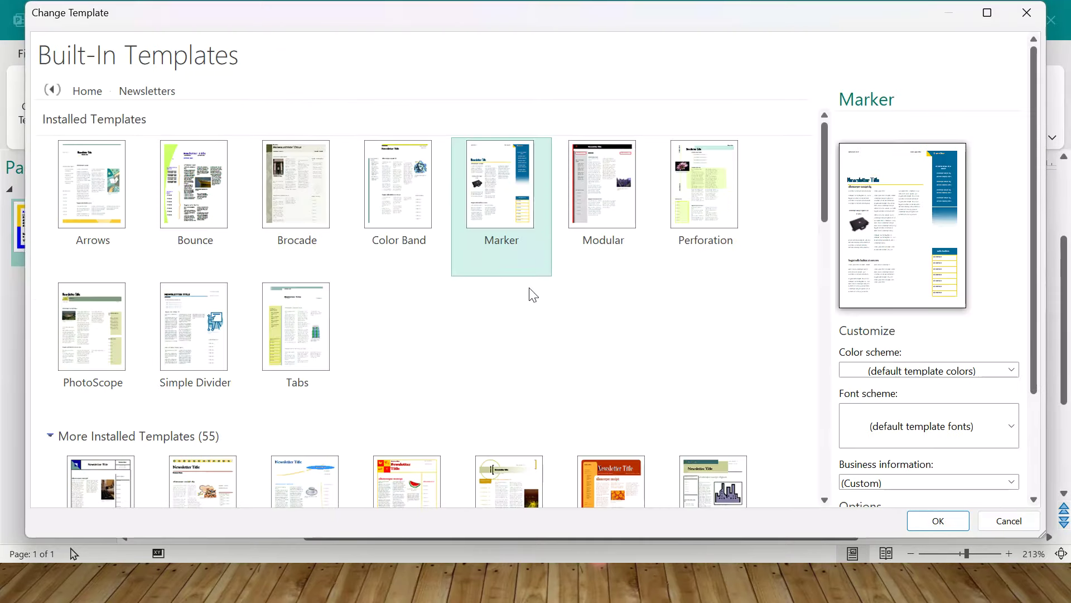
double_click(607, 483)
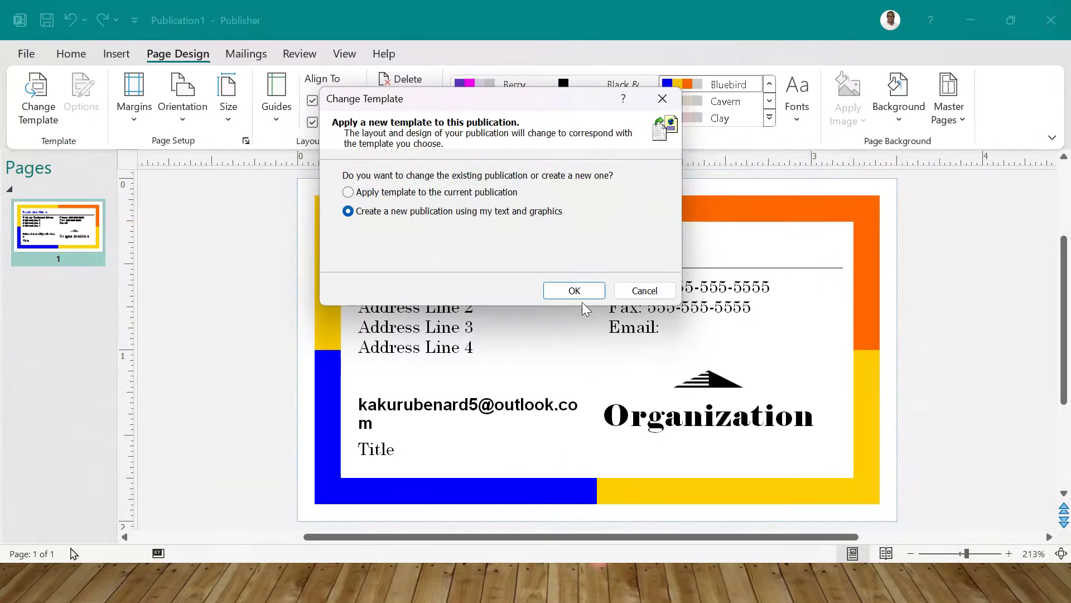
left_click(348, 192)
left_click(573, 289)
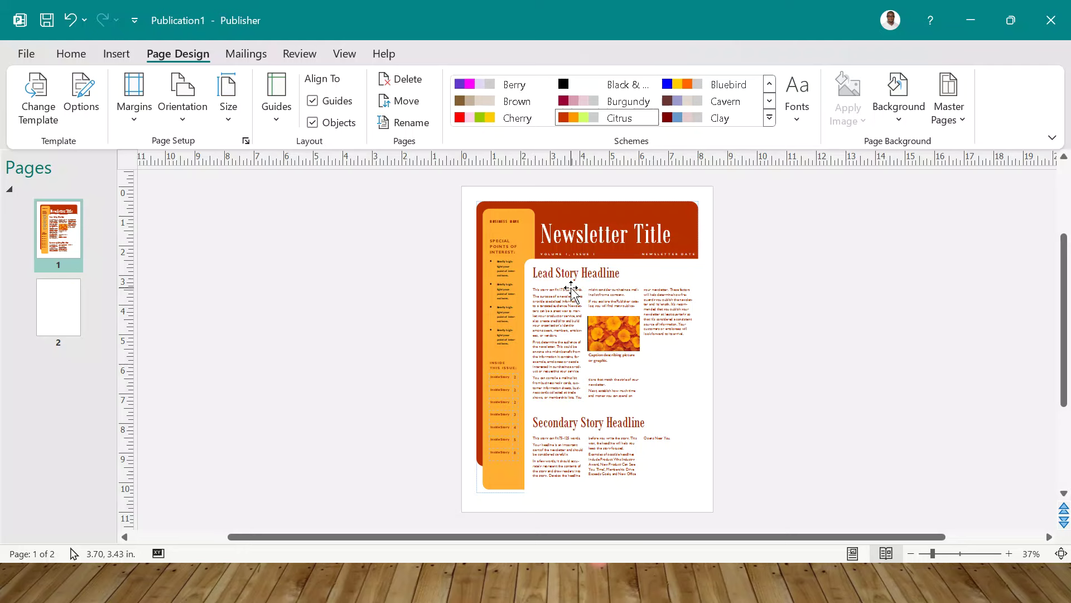
- Switch the publication to the Blocks calendar template for October 2024
left_click(44, 98)
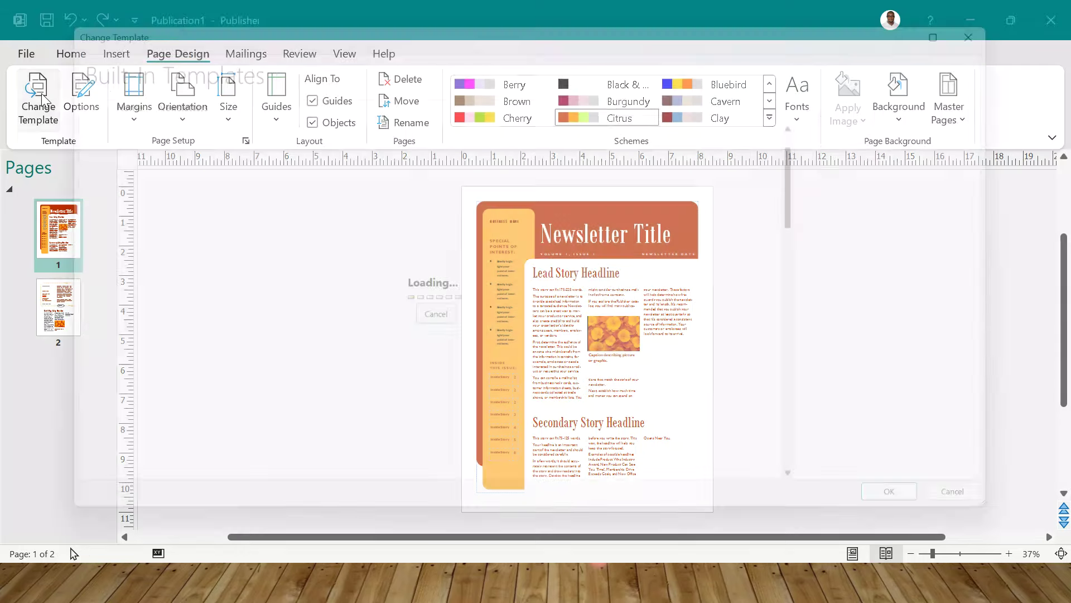
left_click(88, 91)
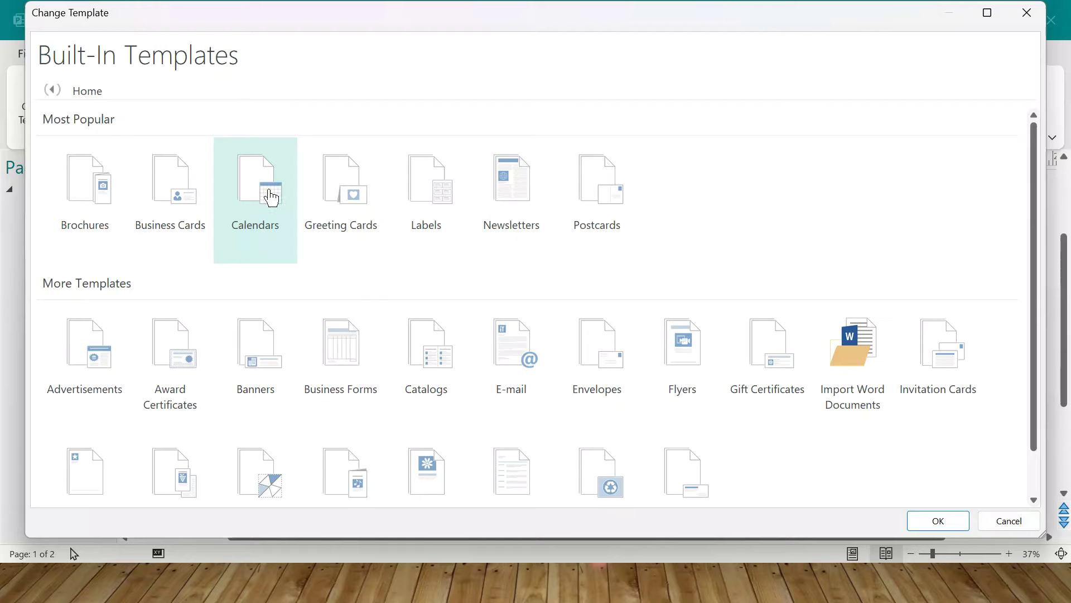
left_click(271, 198)
left_click(192, 337)
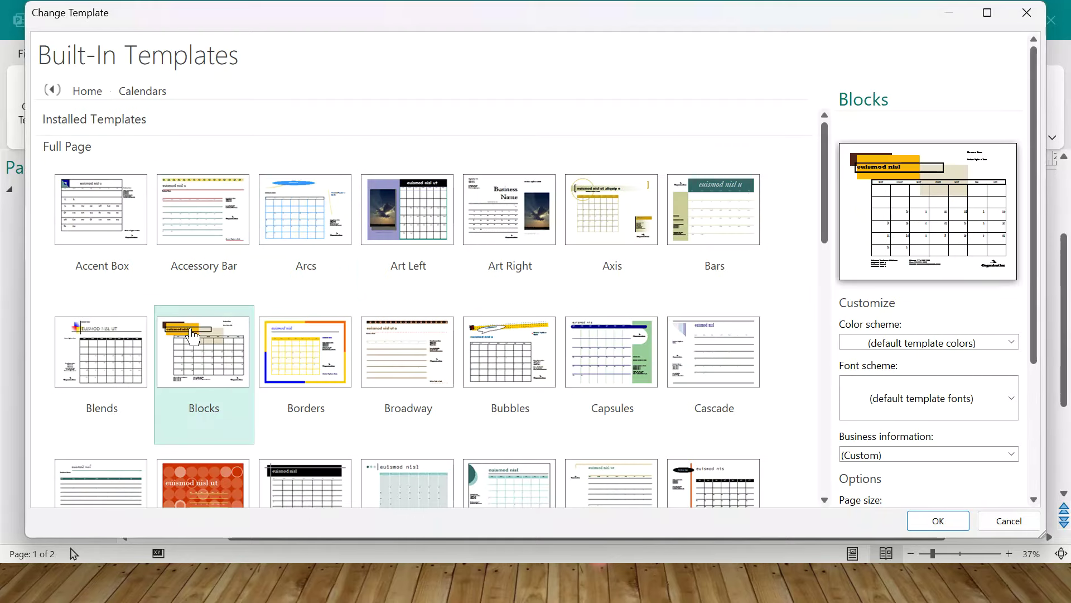
double_click(213, 327)
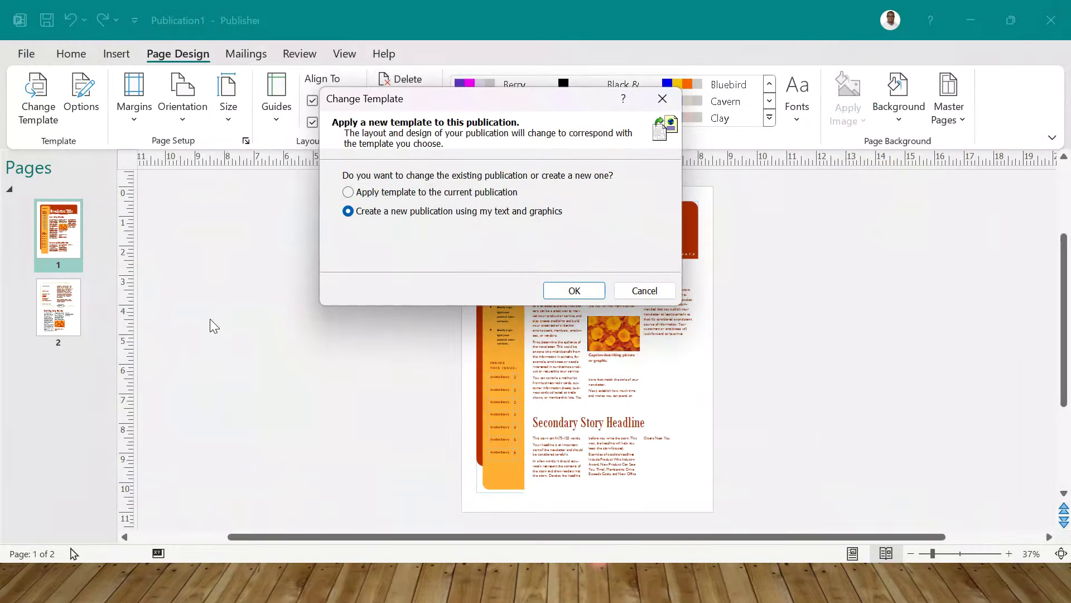
left_click(389, 194)
left_click(574, 290)
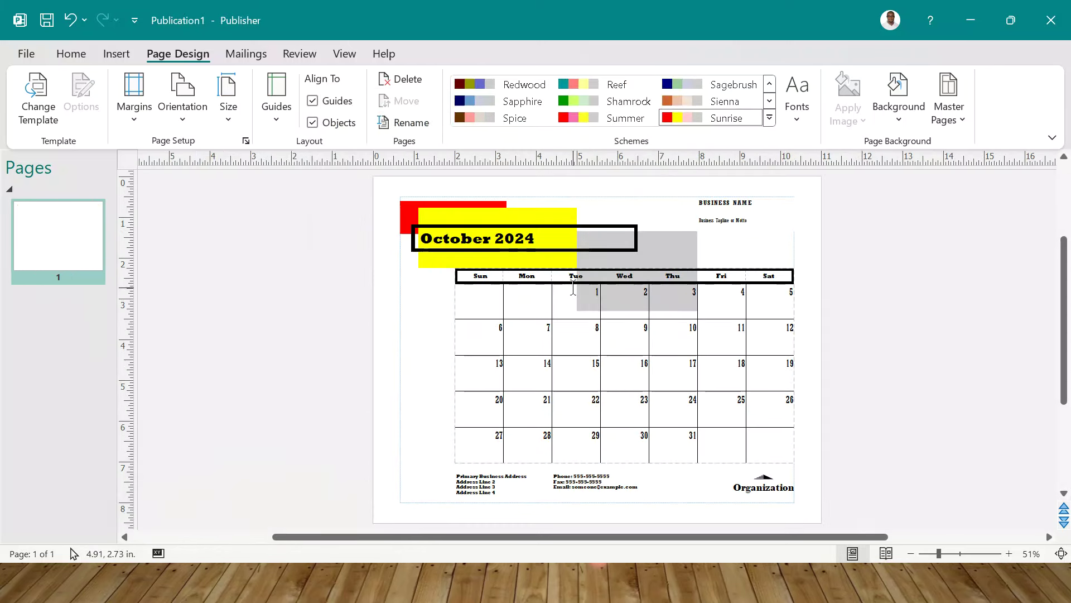
left_click(38, 96)
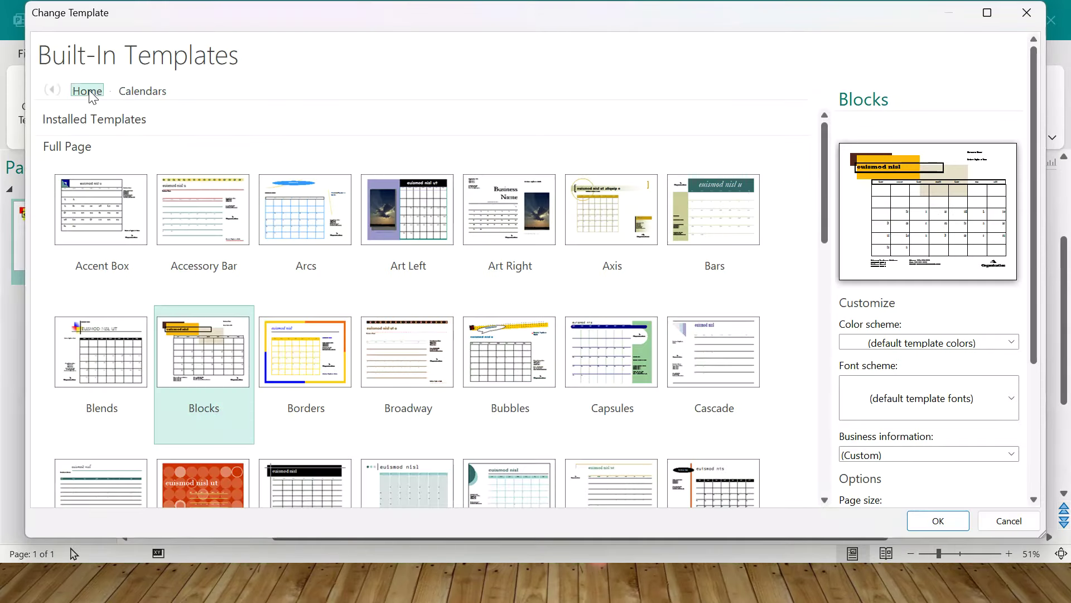
- Apply the Celtic Knotwork award certificate template to the current publication
left_click(88, 91)
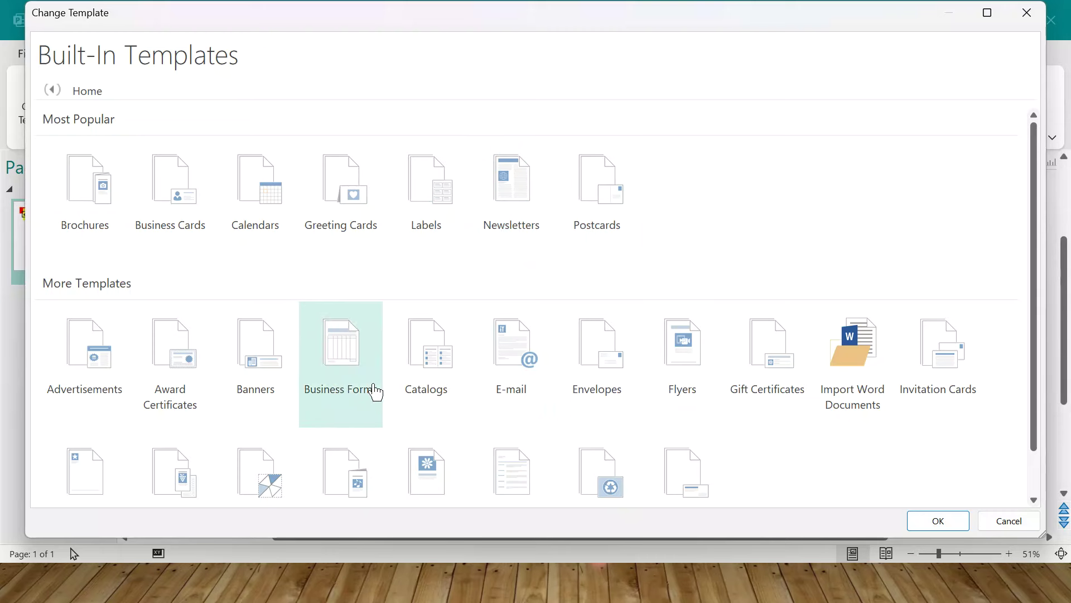
left_click(181, 361)
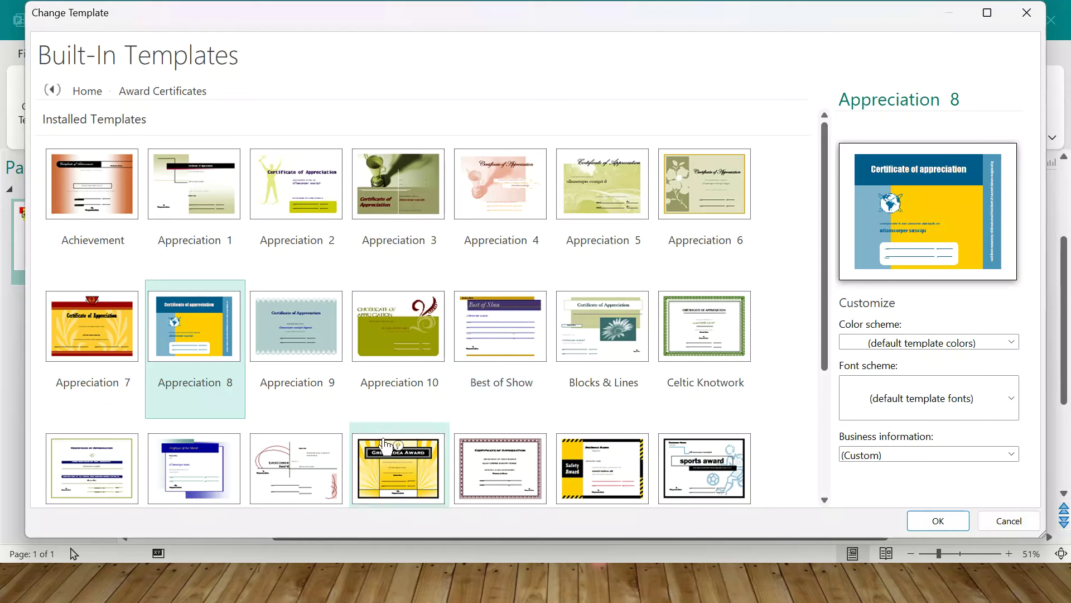
double_click(703, 326)
left_click(404, 193)
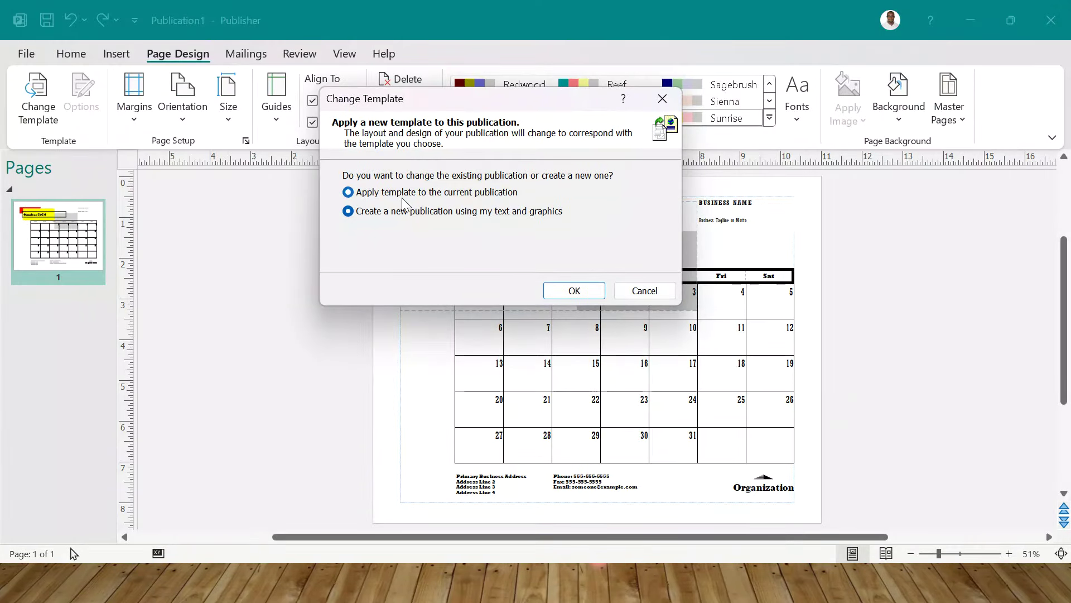
left_click(575, 290)
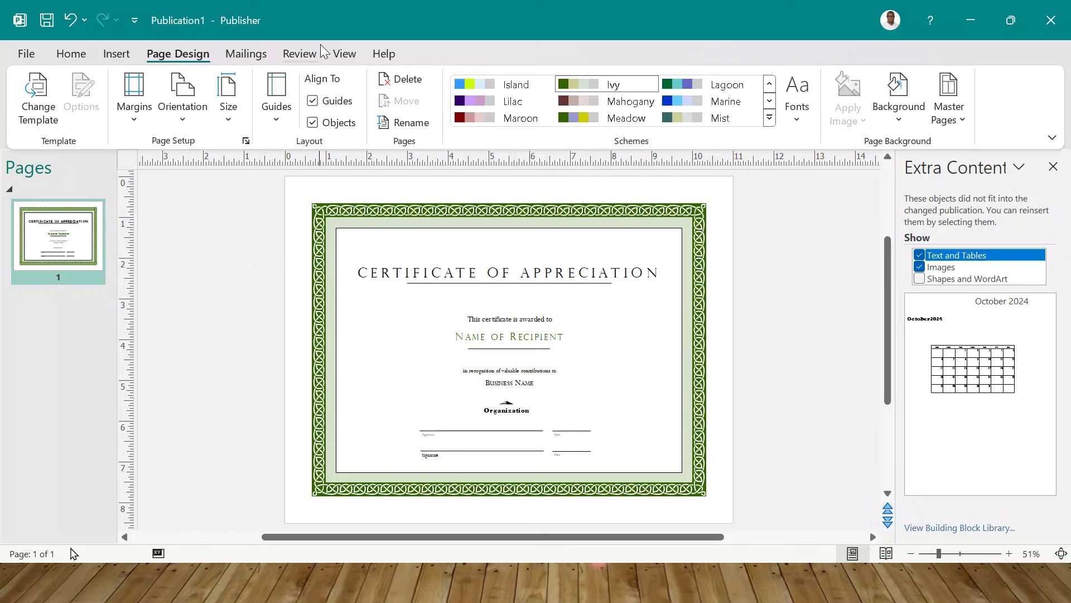
- Enter the person's name in capitals in the master page header, then go to the footer
left_click(342, 54)
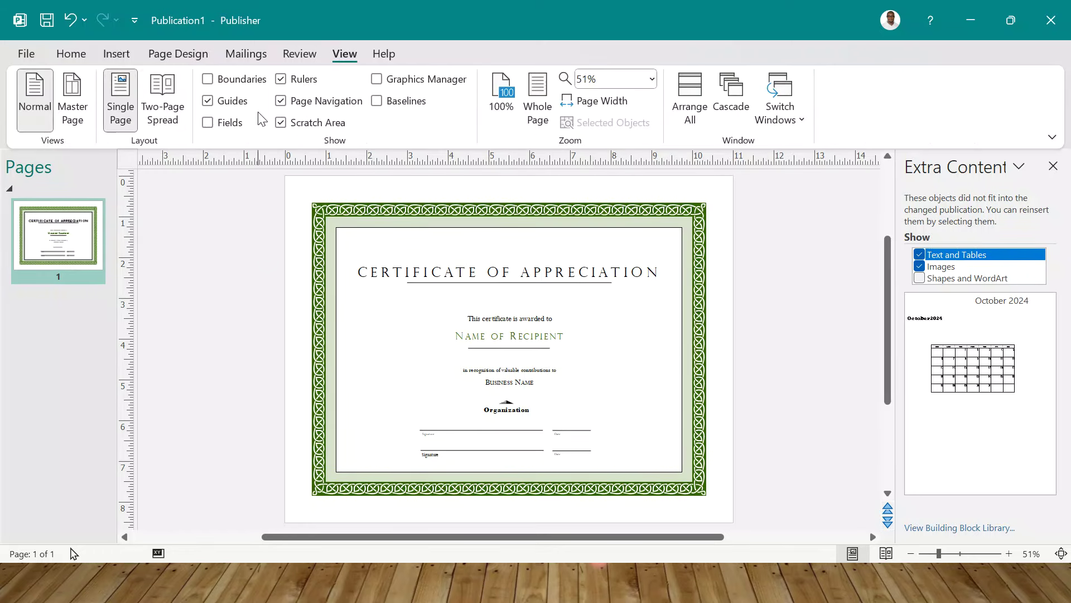
left_click(81, 101)
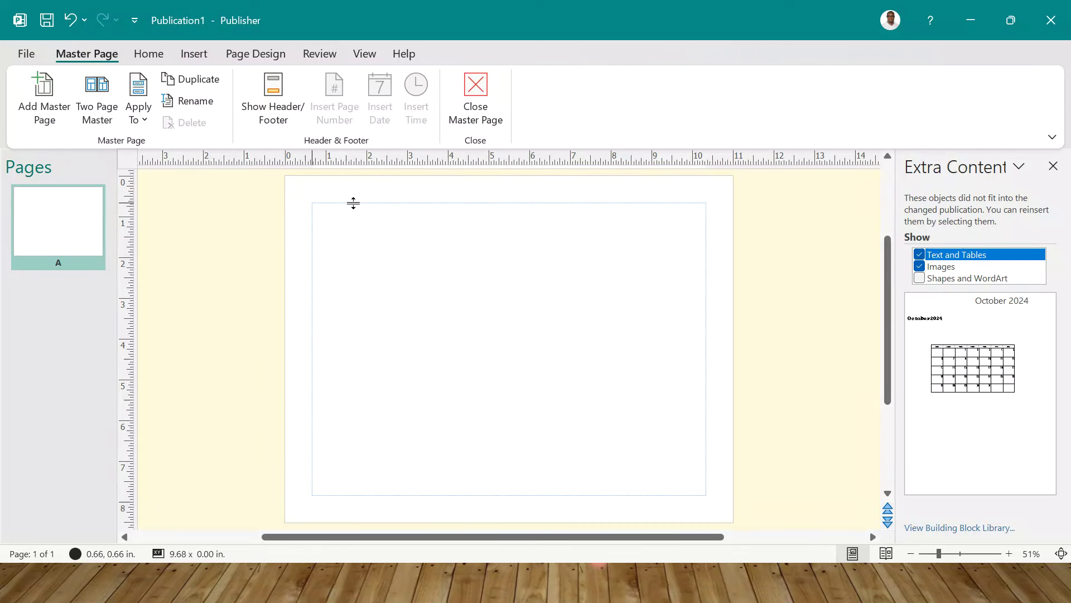
left_click(272, 98)
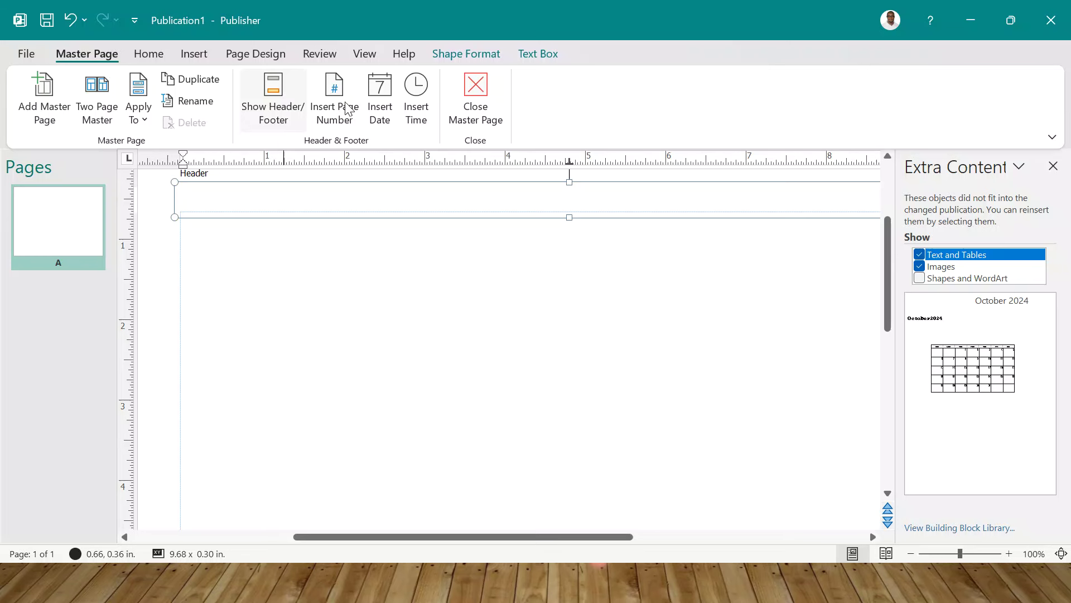
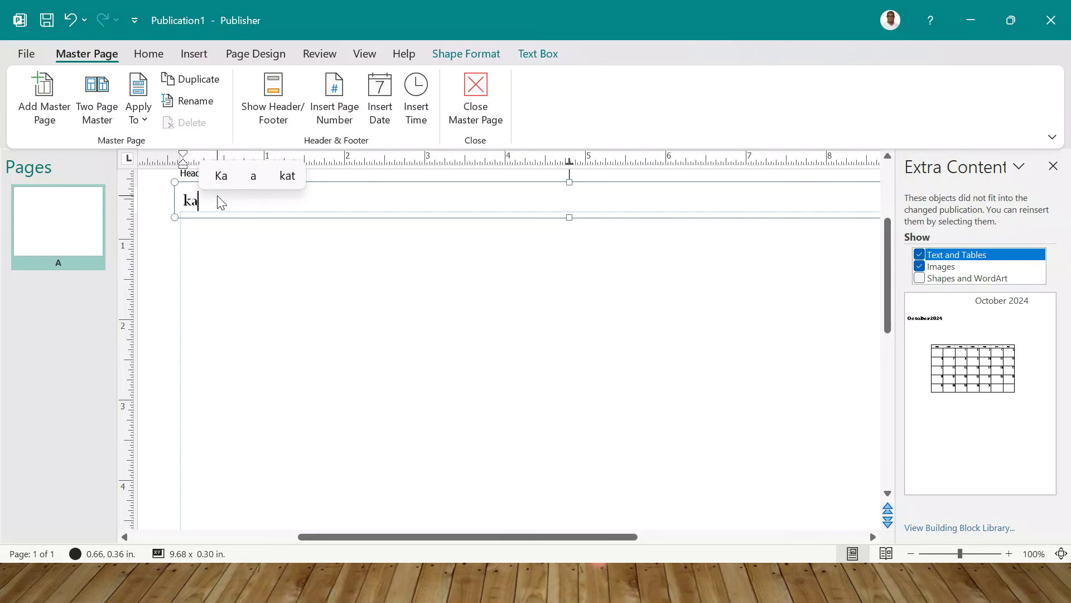
key("Caps_Lock")
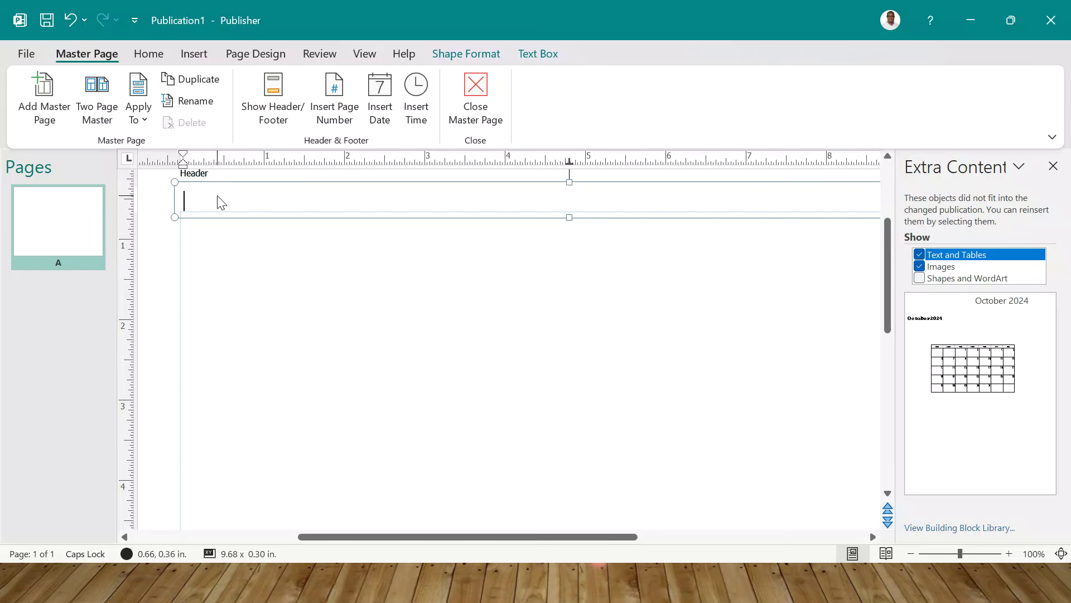
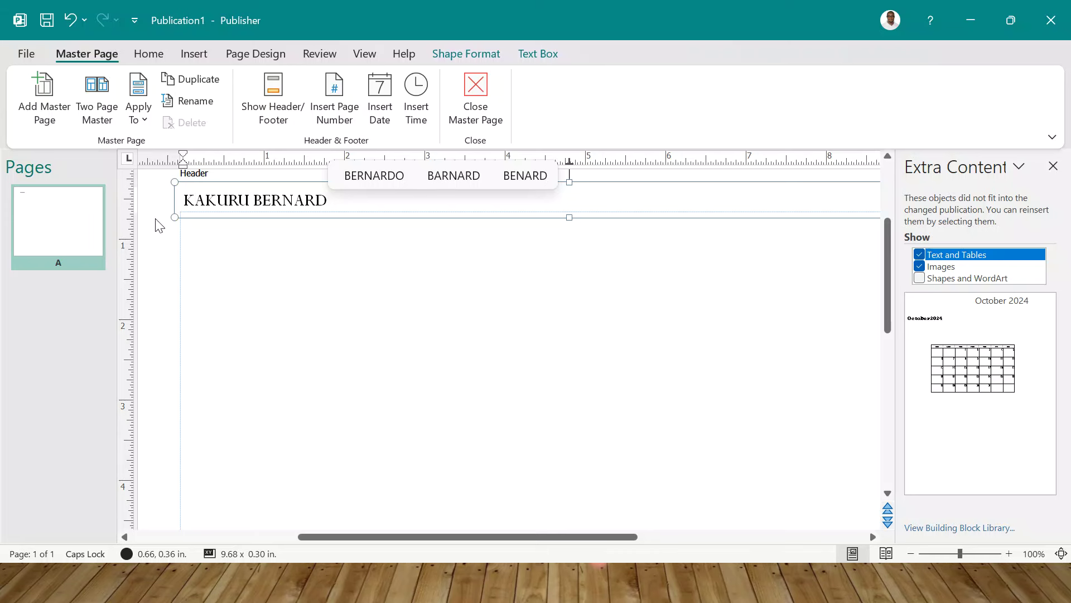
left_click(273, 101)
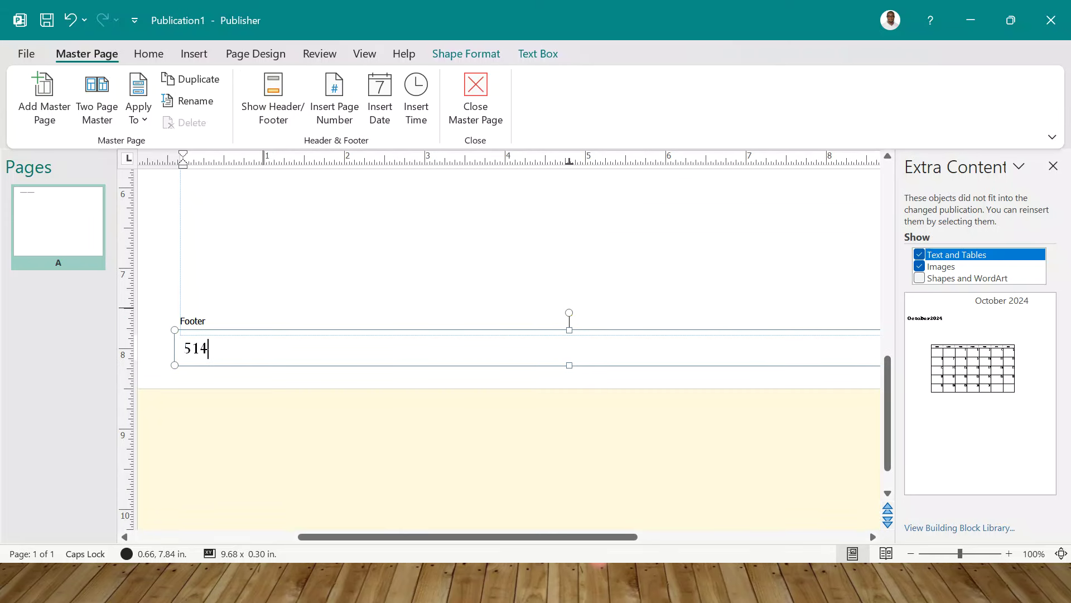
- Close the master page and zoom out to fit the whole certificate in view
left_click(474, 103)
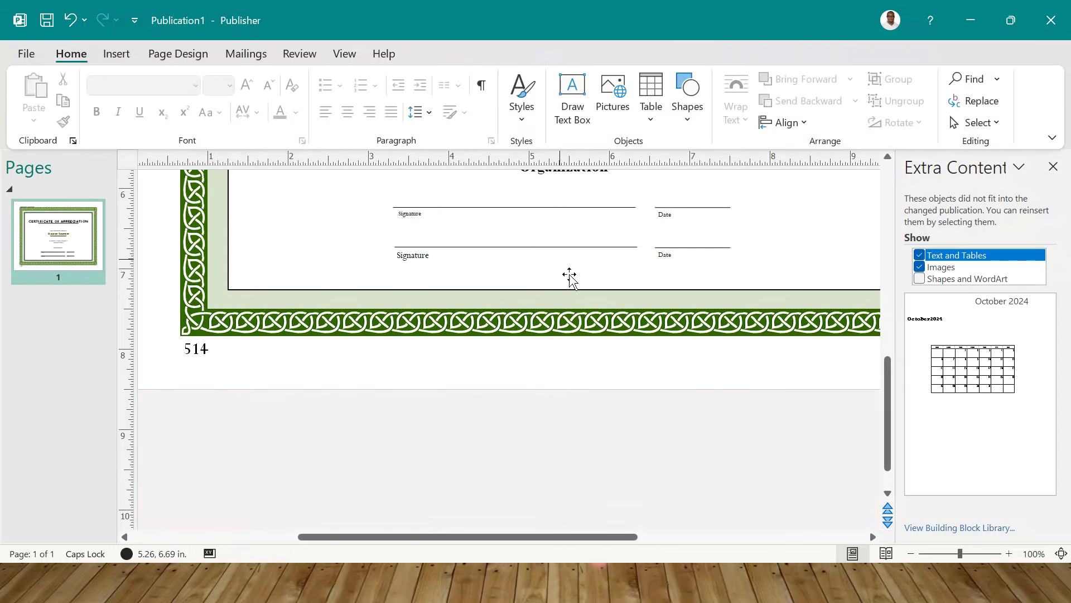
left_click(911, 554)
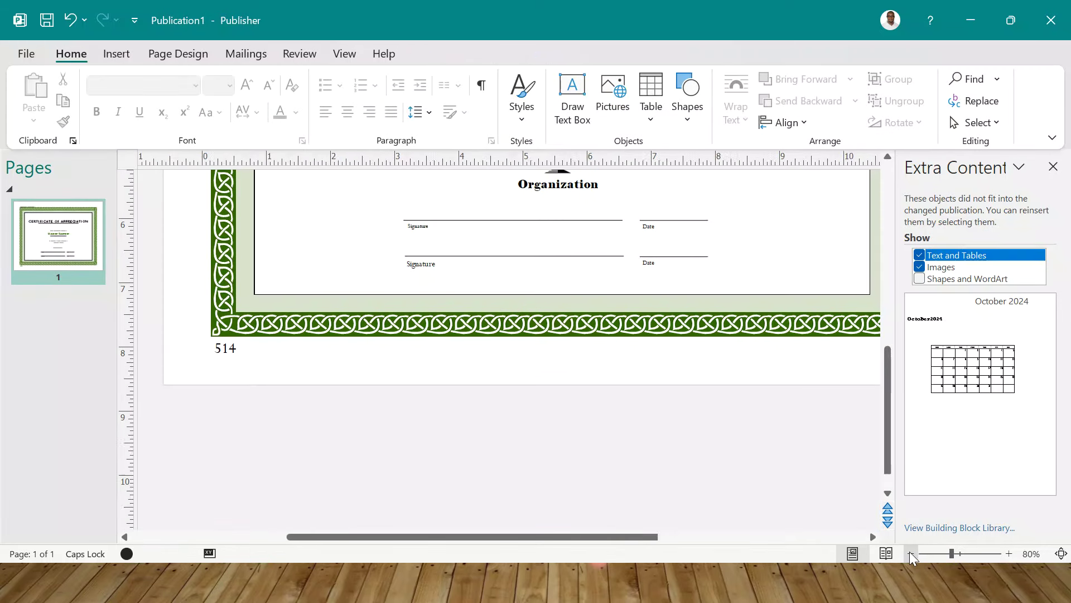
left_click(911, 553)
scroll(640, 306, "up", 2)
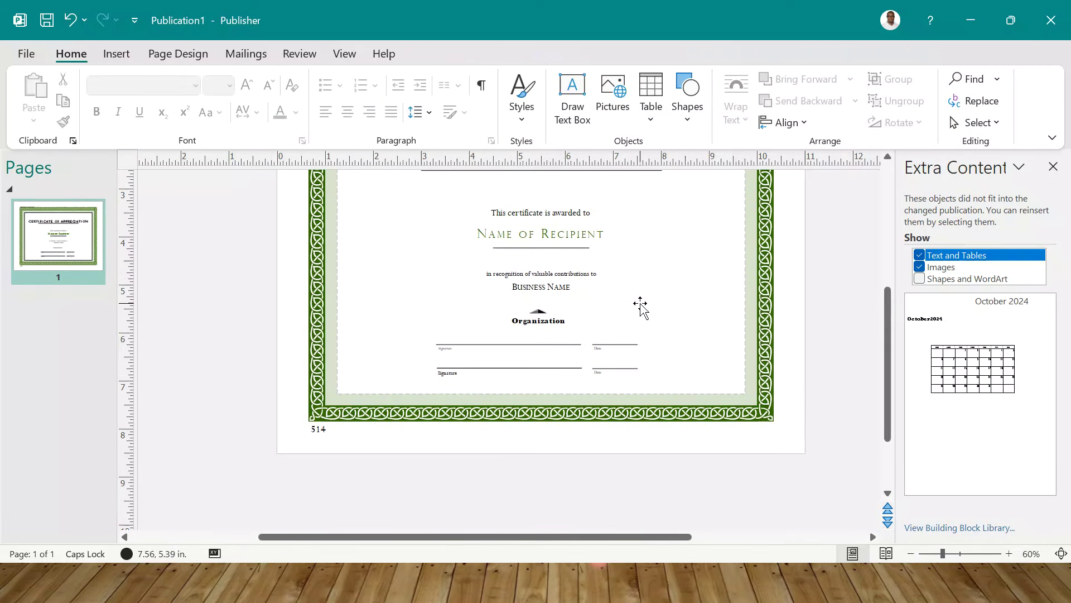
scroll(640, 306, "up", 3)
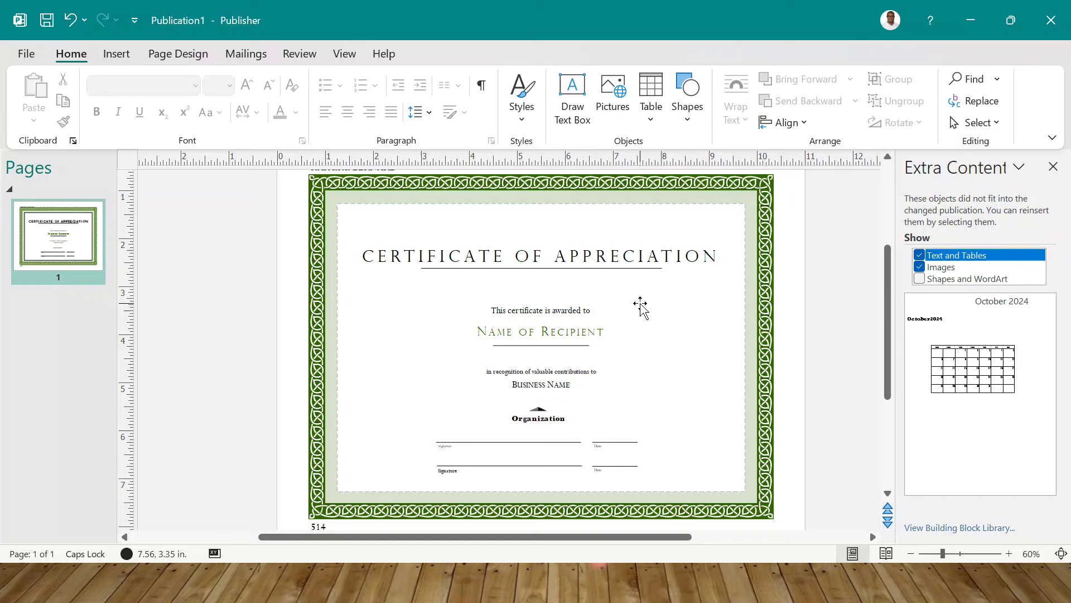
- Give the page a light gradient background, recolour it with the Iris scheme, and open Shapes
left_click(178, 54)
left_click(911, 124)
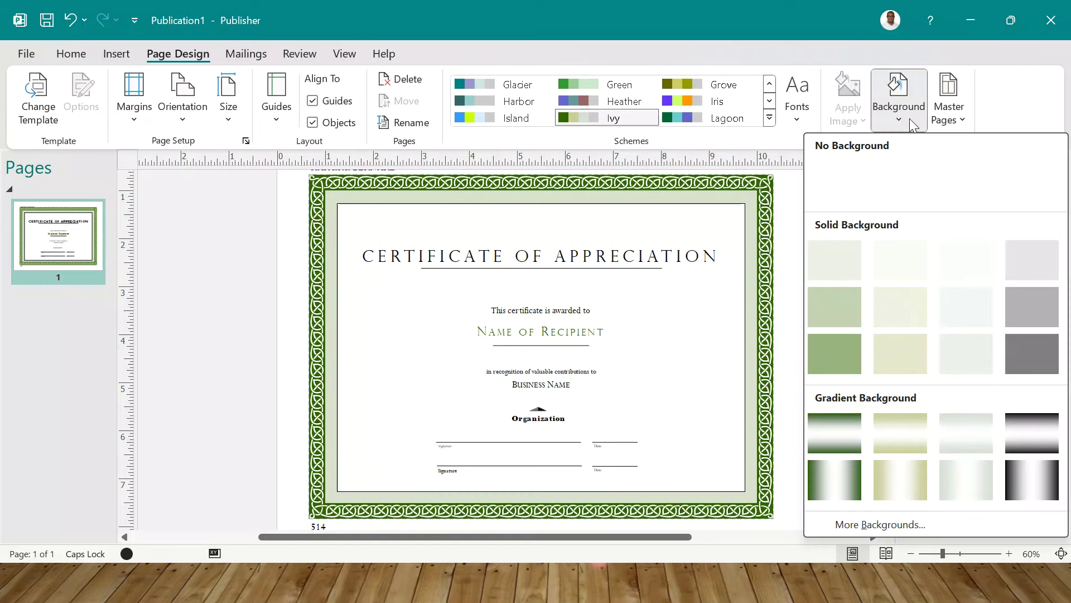
left_click(970, 478)
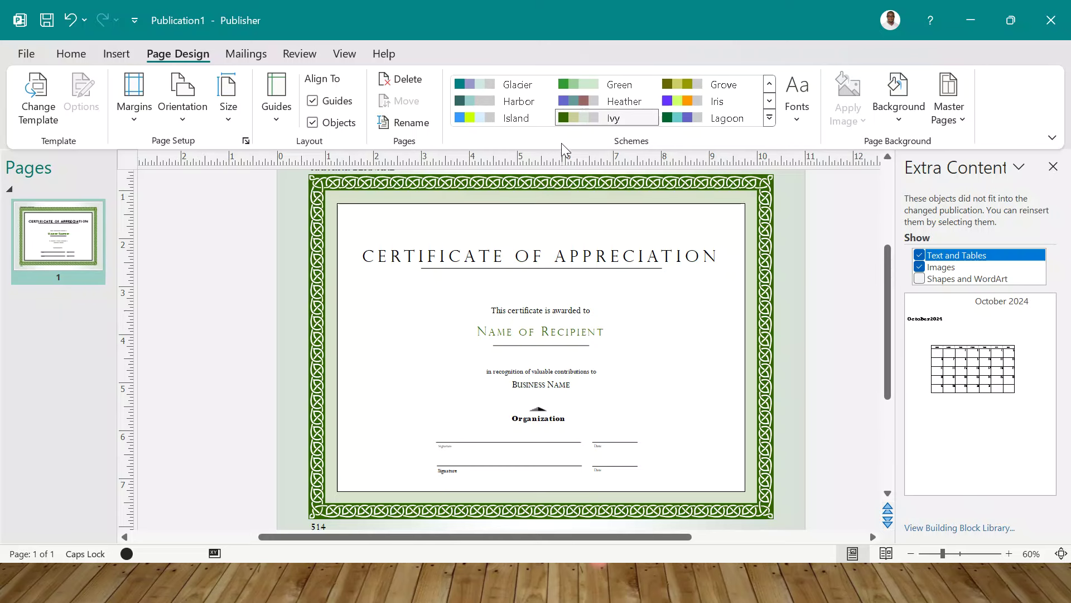
left_click(688, 94)
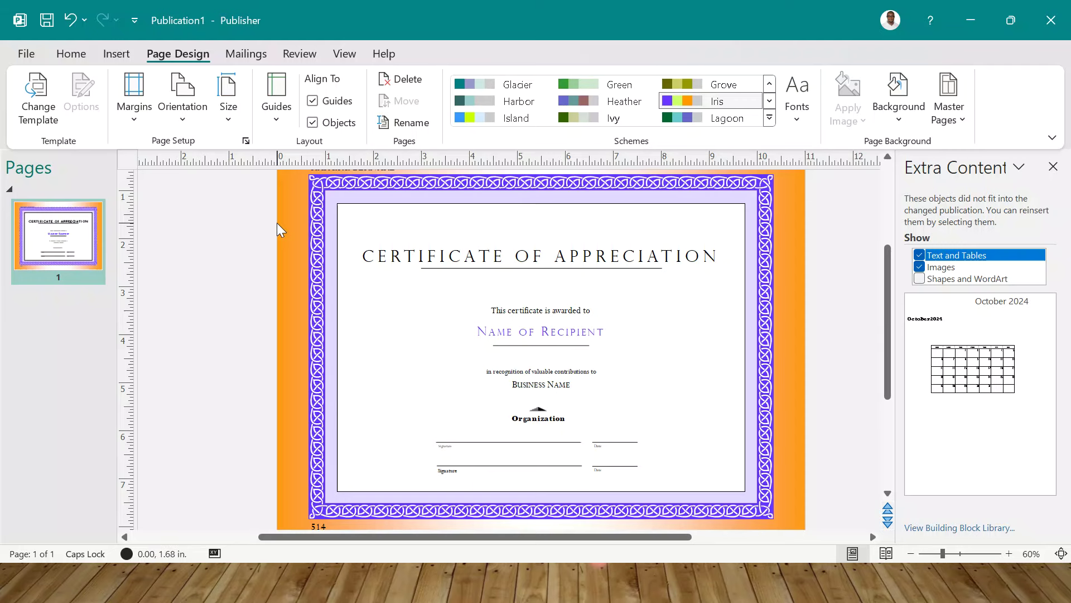
left_click(116, 54)
left_click(250, 114)
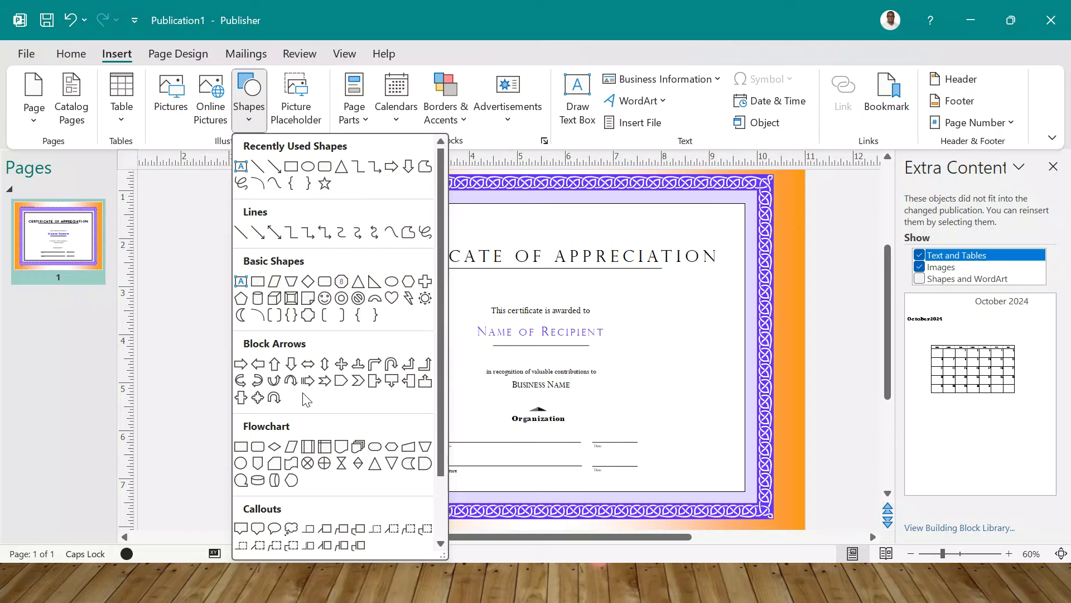
left_click(75, 54)
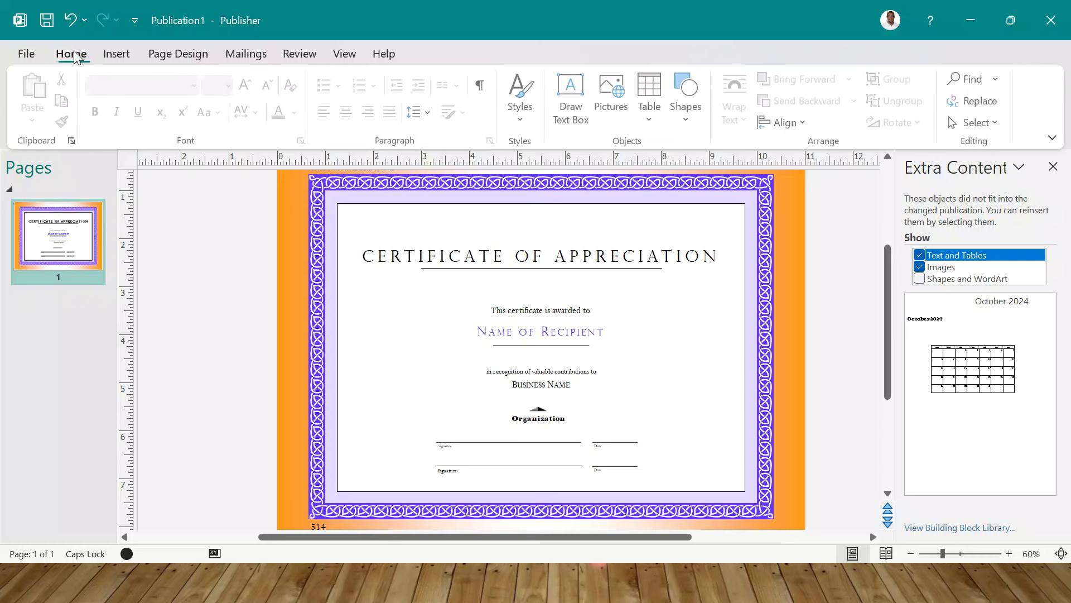
triple_click(446, 240)
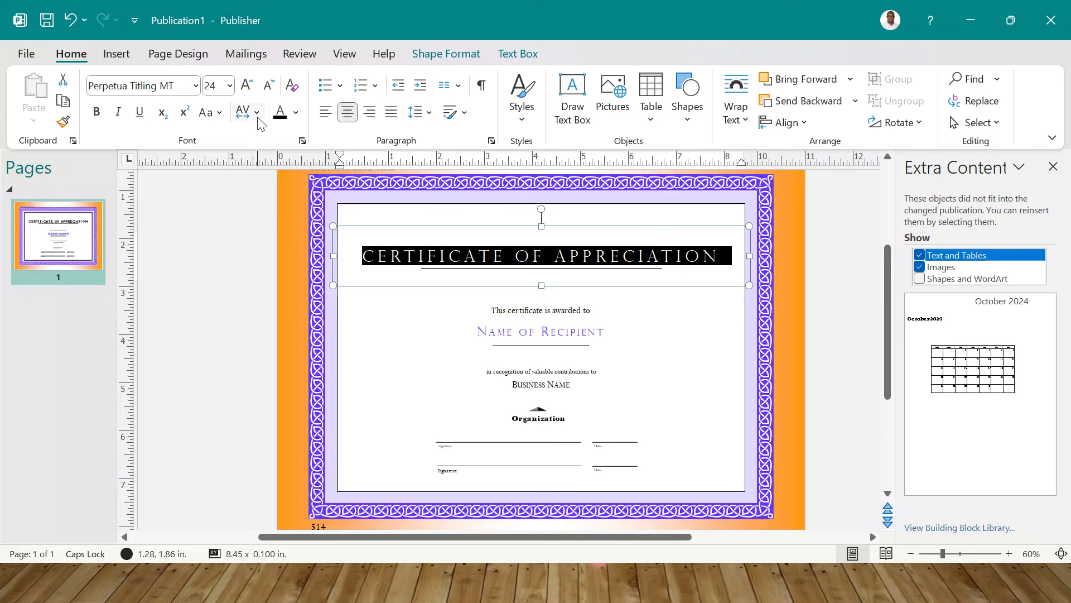
left_click(257, 113)
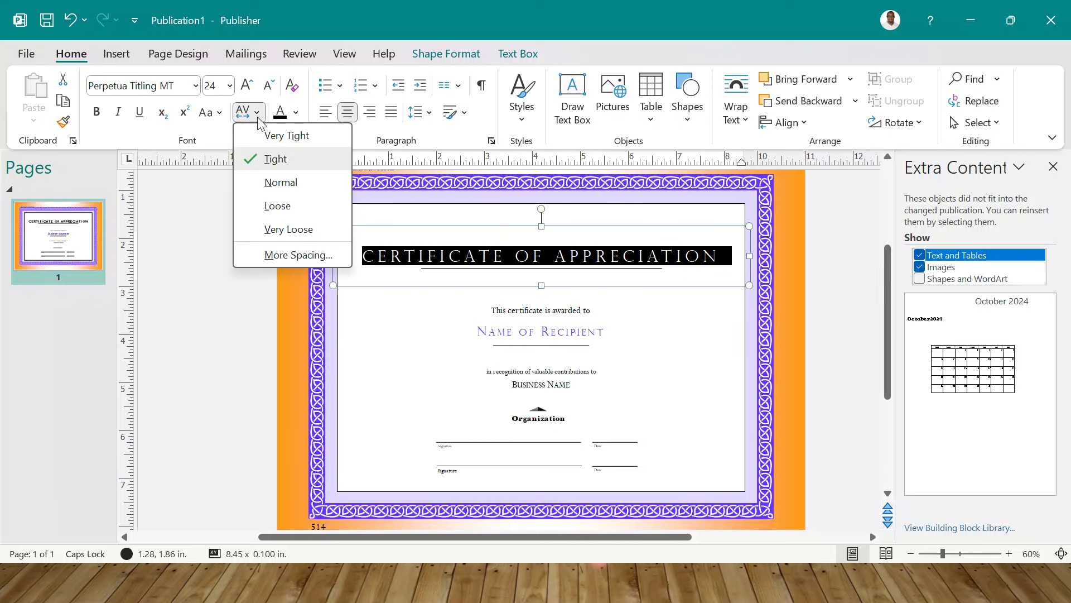
left_click(650, 120)
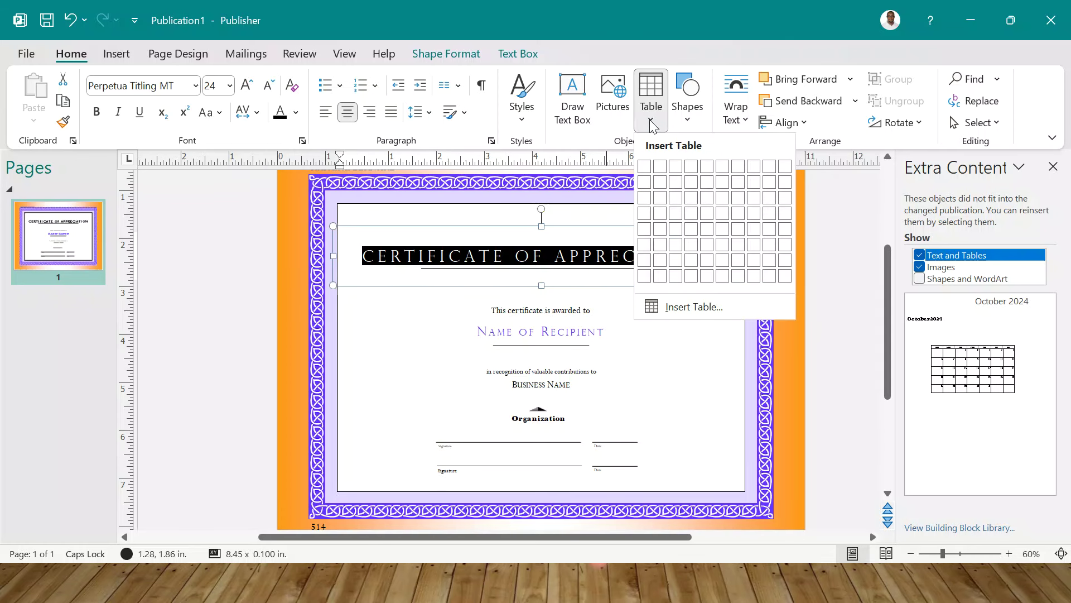
left_click(285, 229)
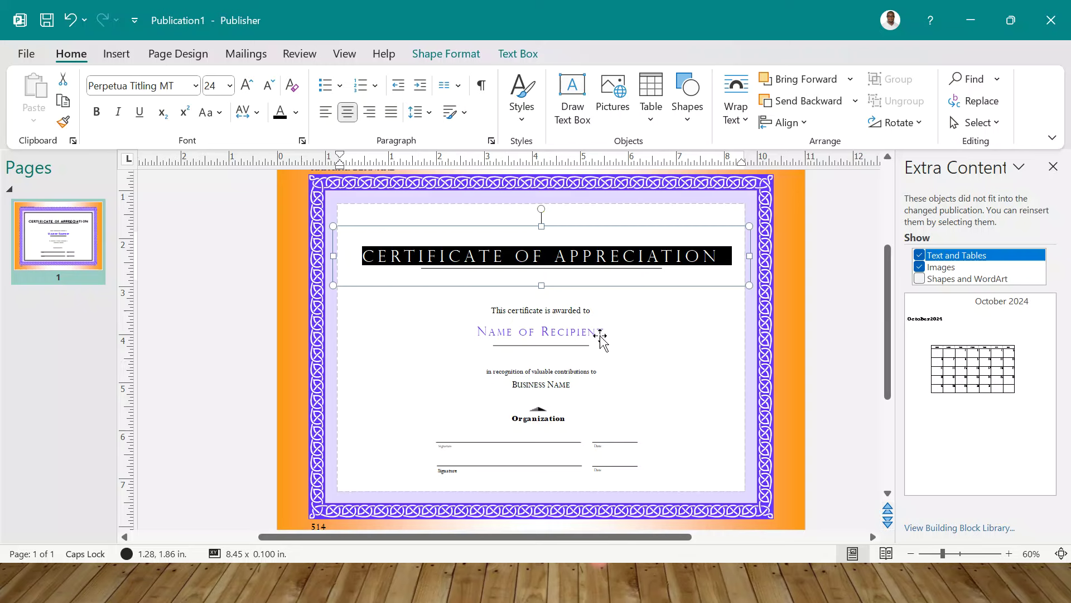
scroll(561, 313, "up", 1)
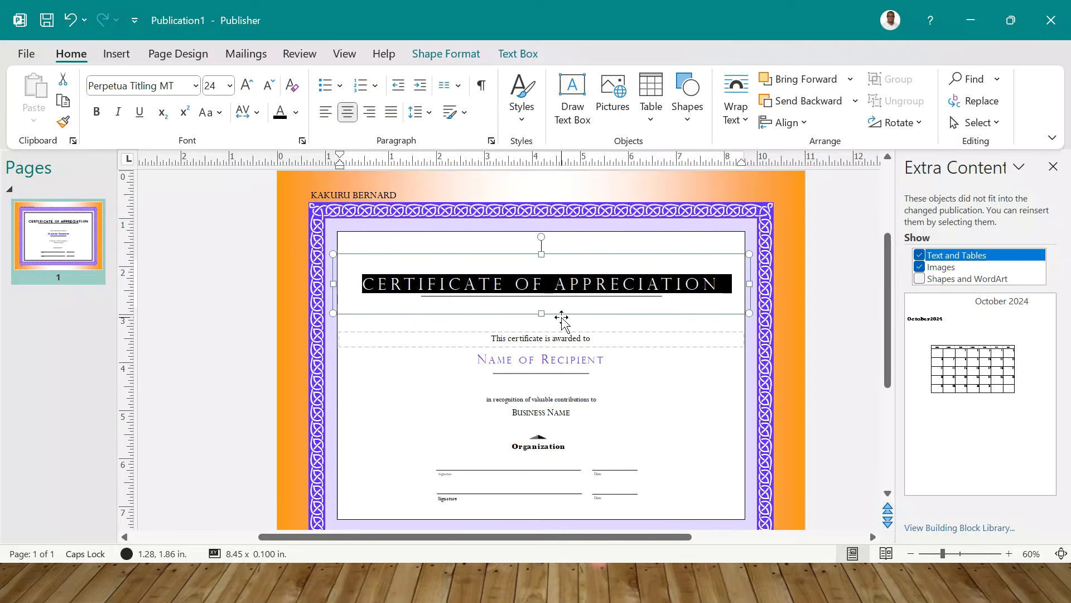
- On the master page, draw a text box spanning most of the page
left_click(344, 54)
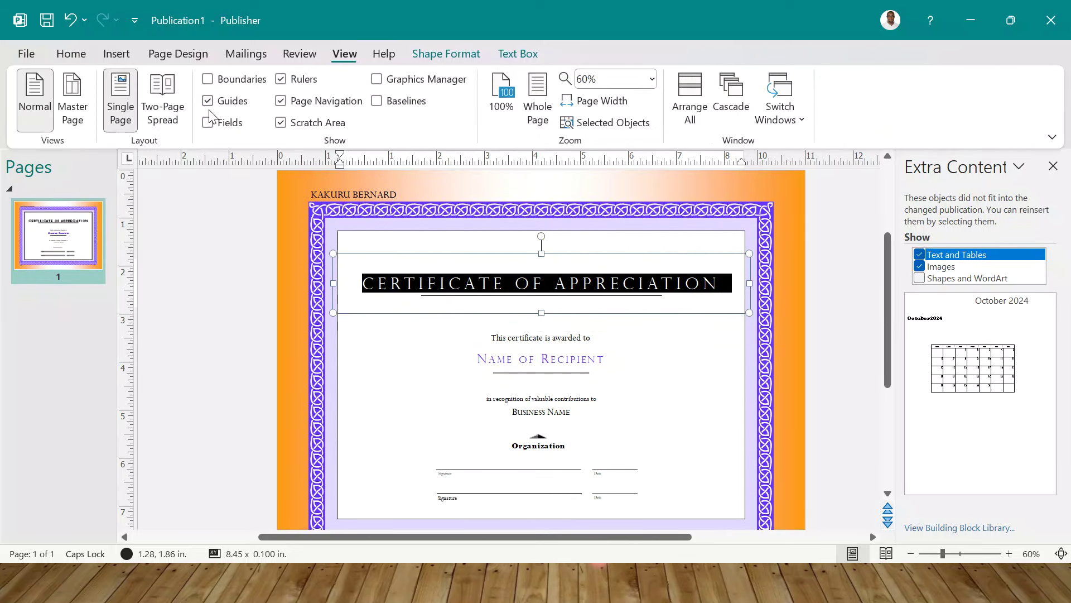
left_click(72, 100)
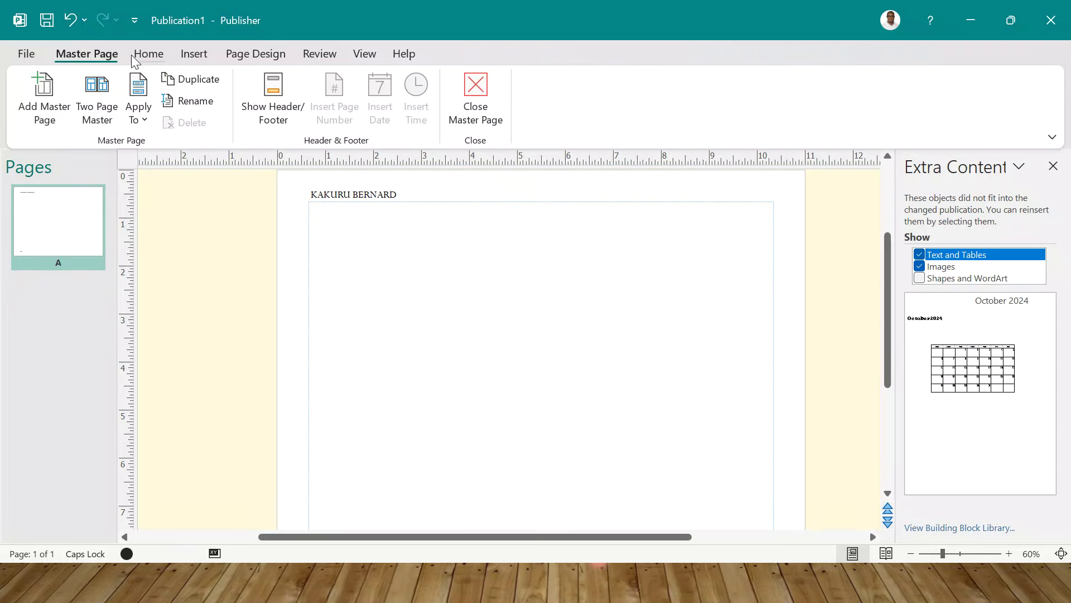
left_click(210, 56)
left_click(257, 121)
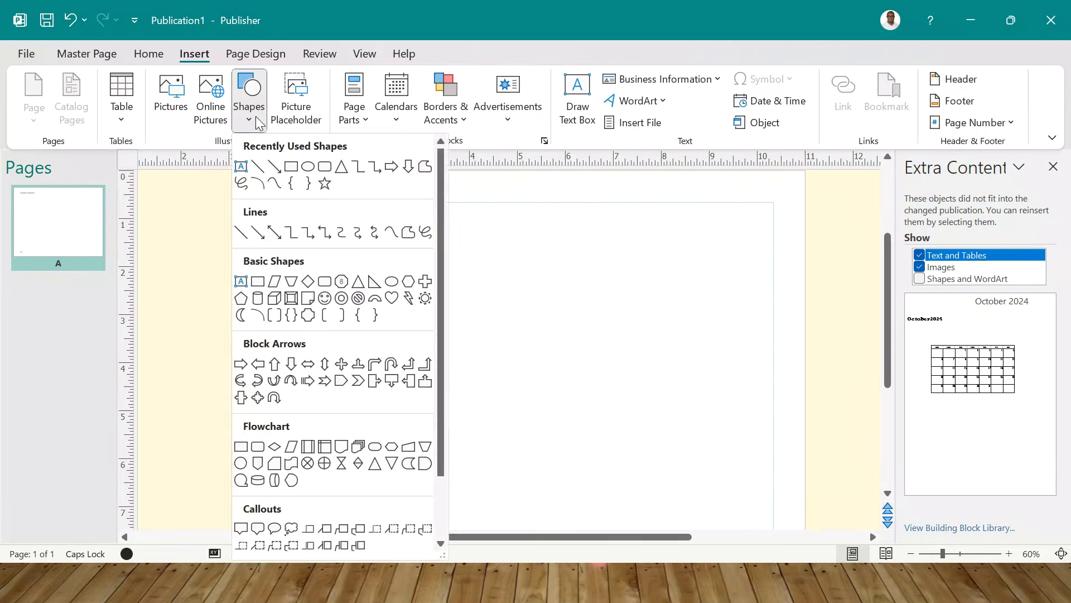
left_click(290, 165)
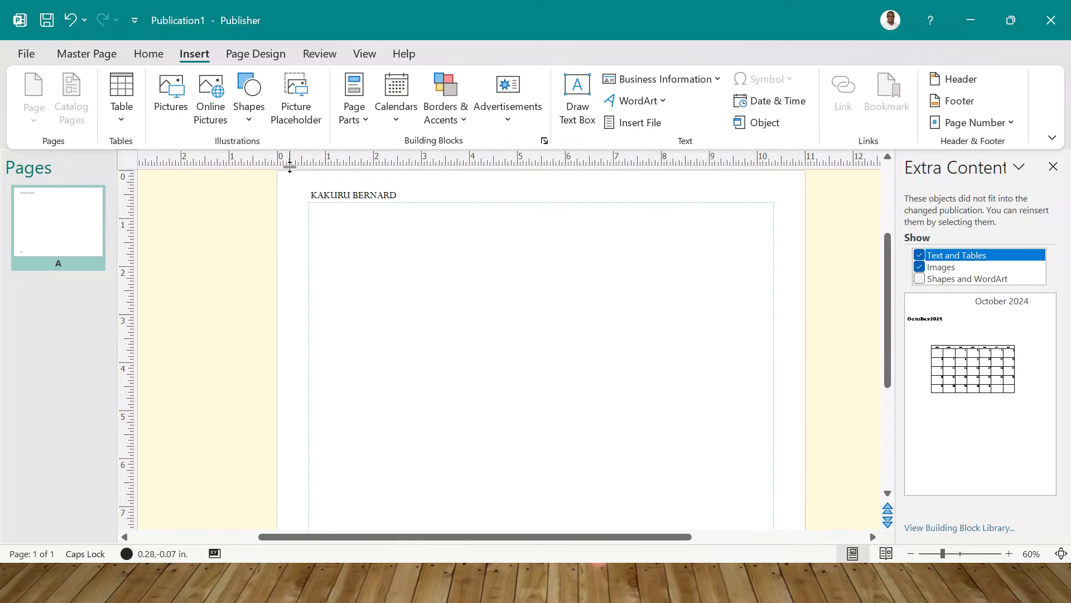
left_click(247, 118)
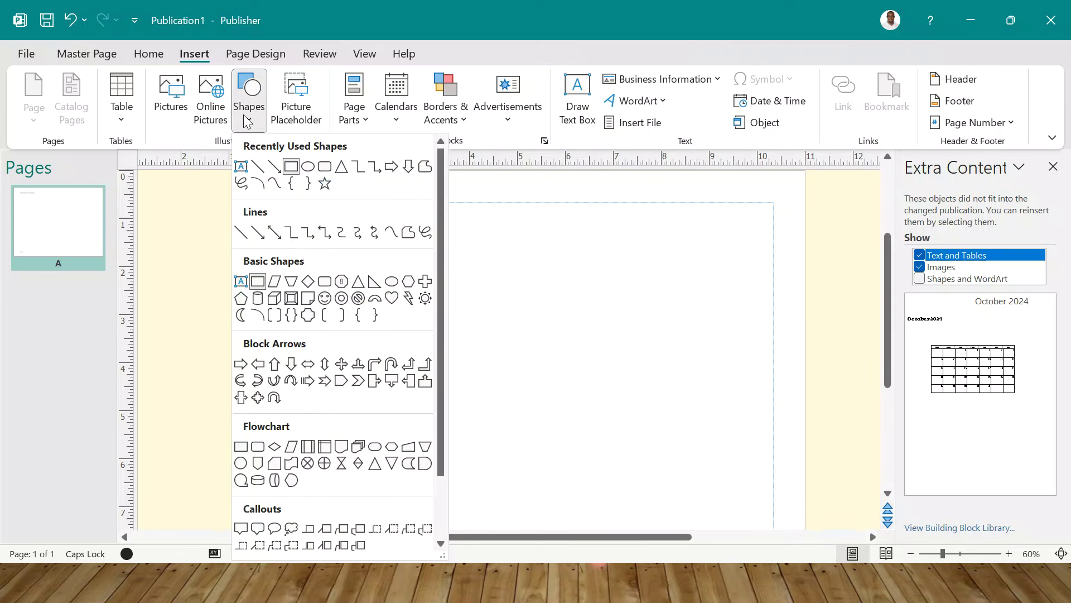
left_click(241, 167)
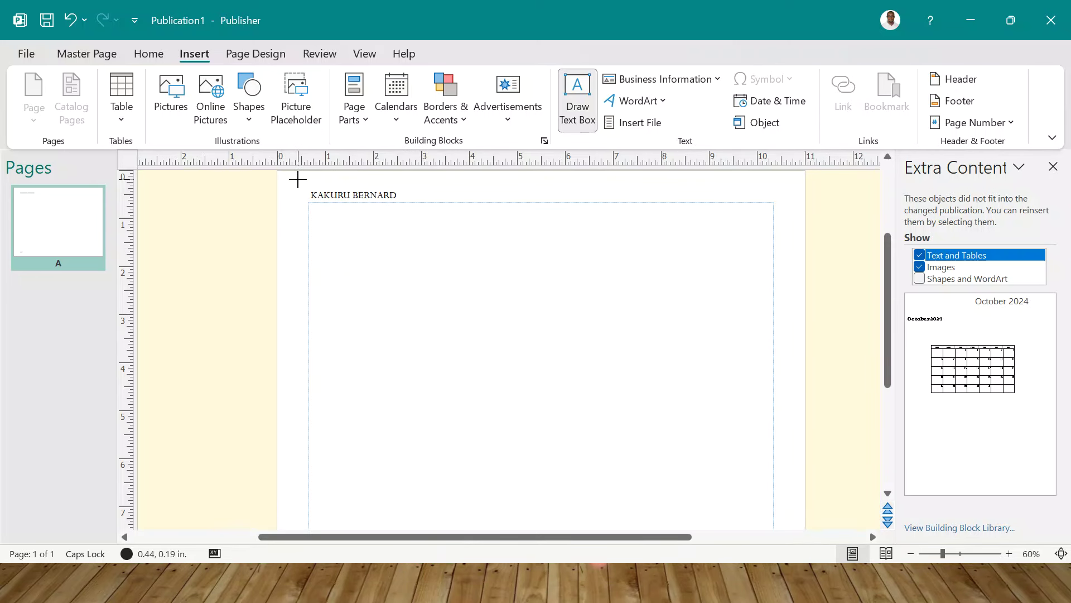
left_click_drag(298, 179, 789, 378)
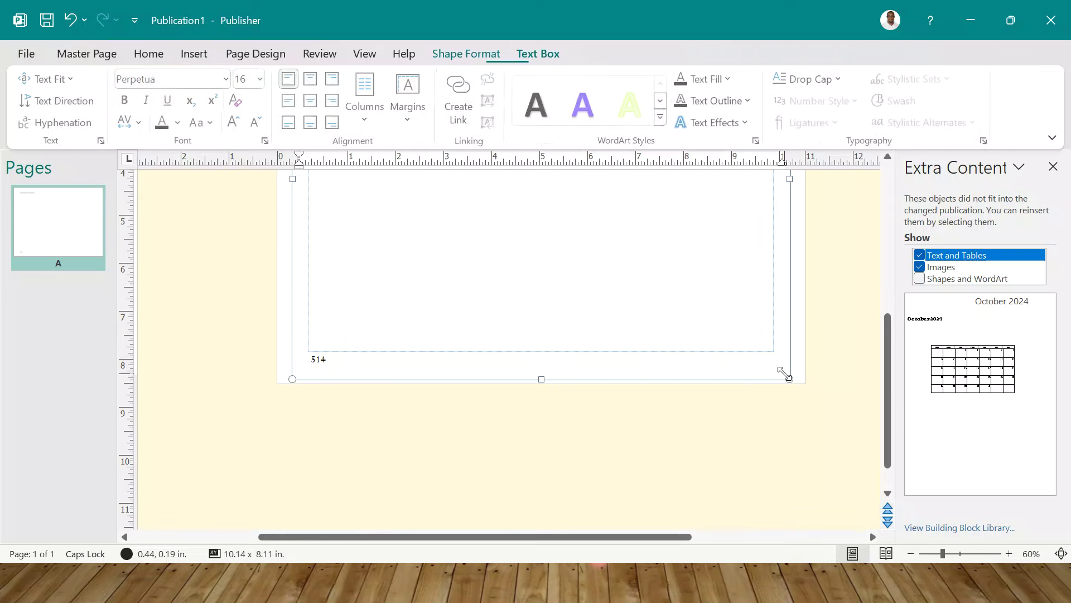
- Frame the text box with the Baby Pacifier BorderArt border and close the master page
right_click(790, 378)
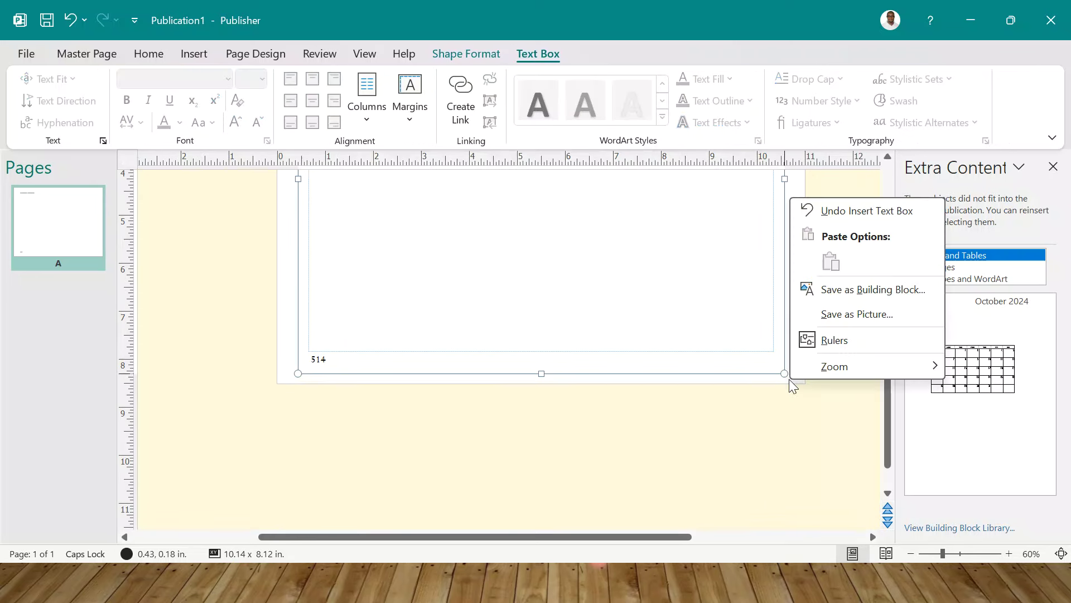
left_click(782, 370)
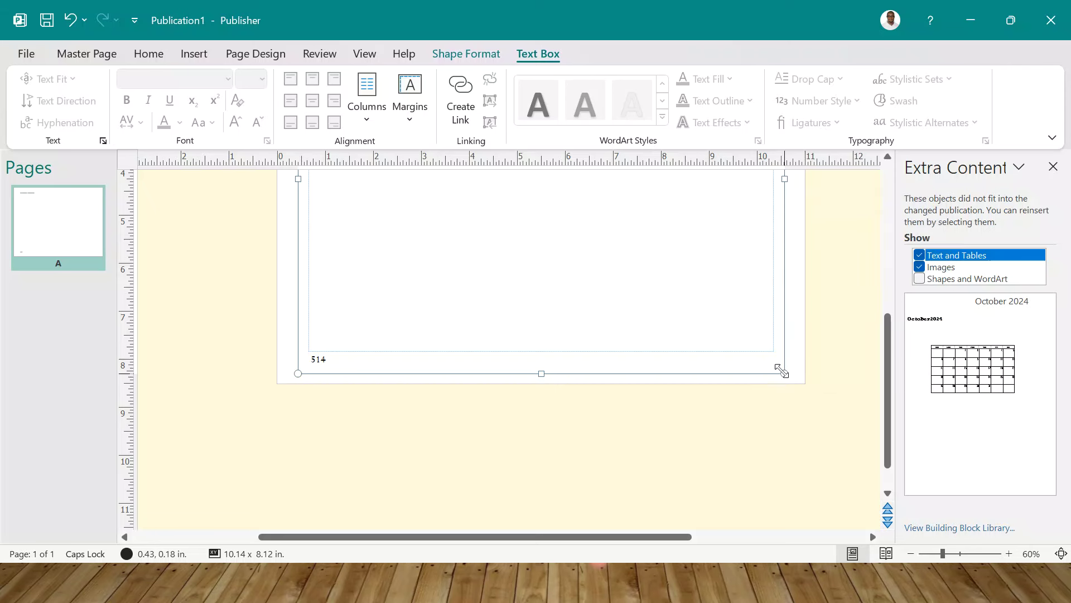
right_click(782, 371)
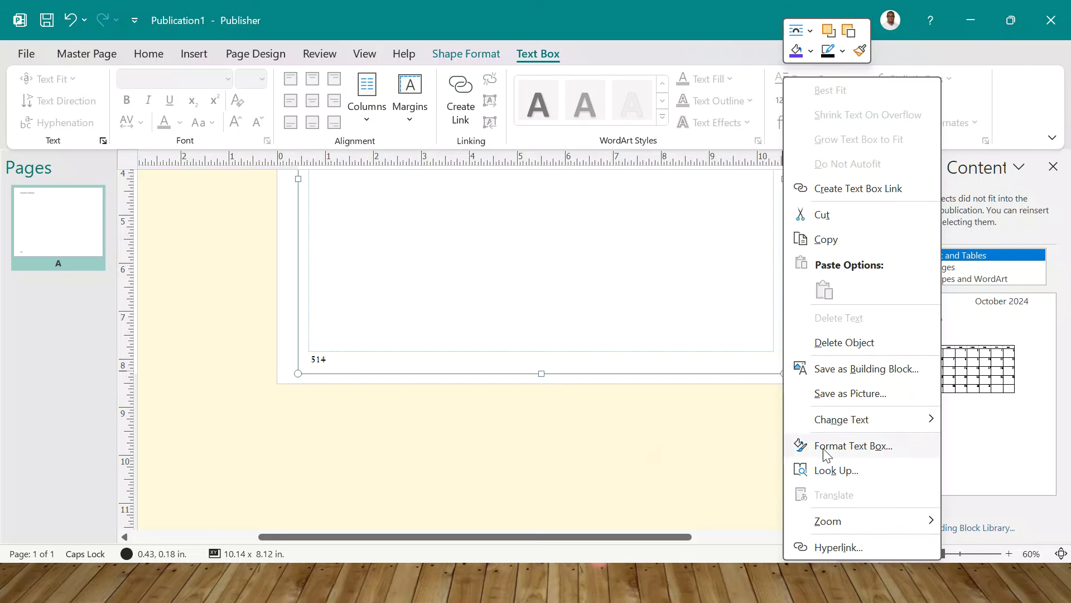
left_click(846, 452)
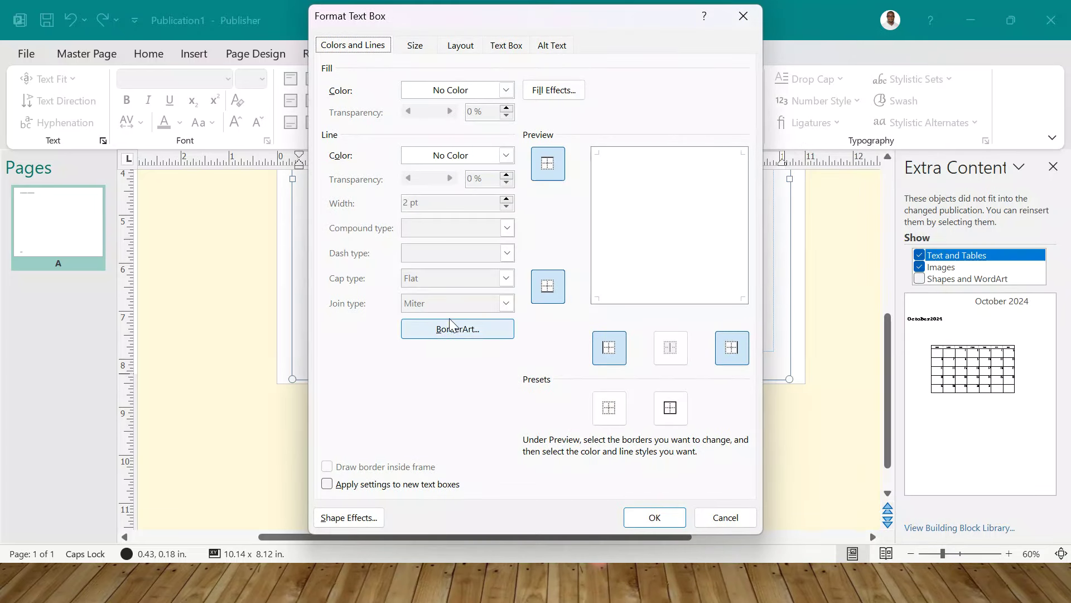
left_click(462, 334)
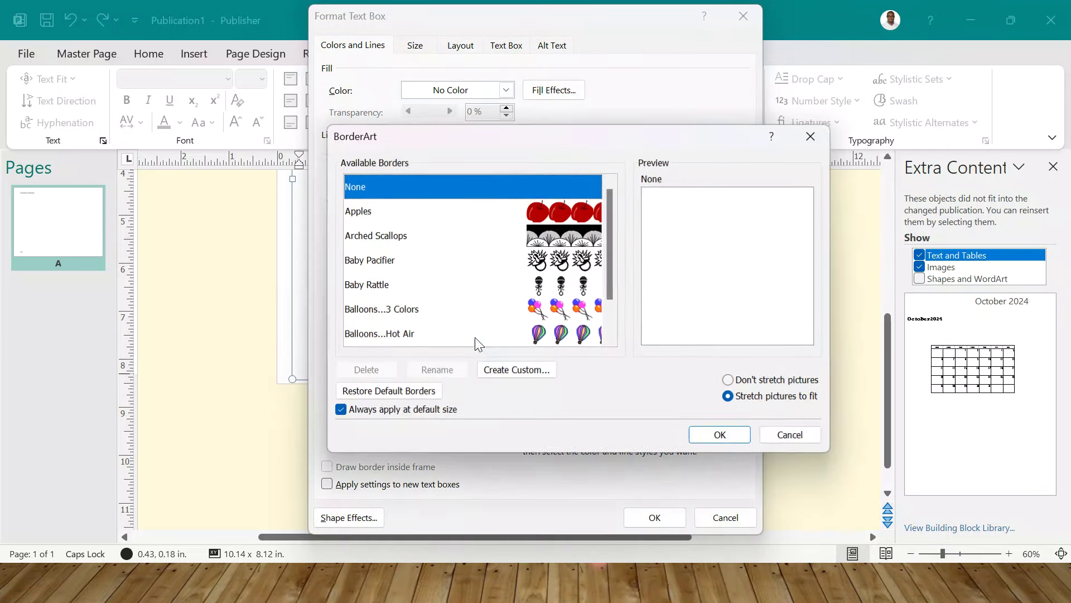
left_click(550, 261)
left_click(725, 438)
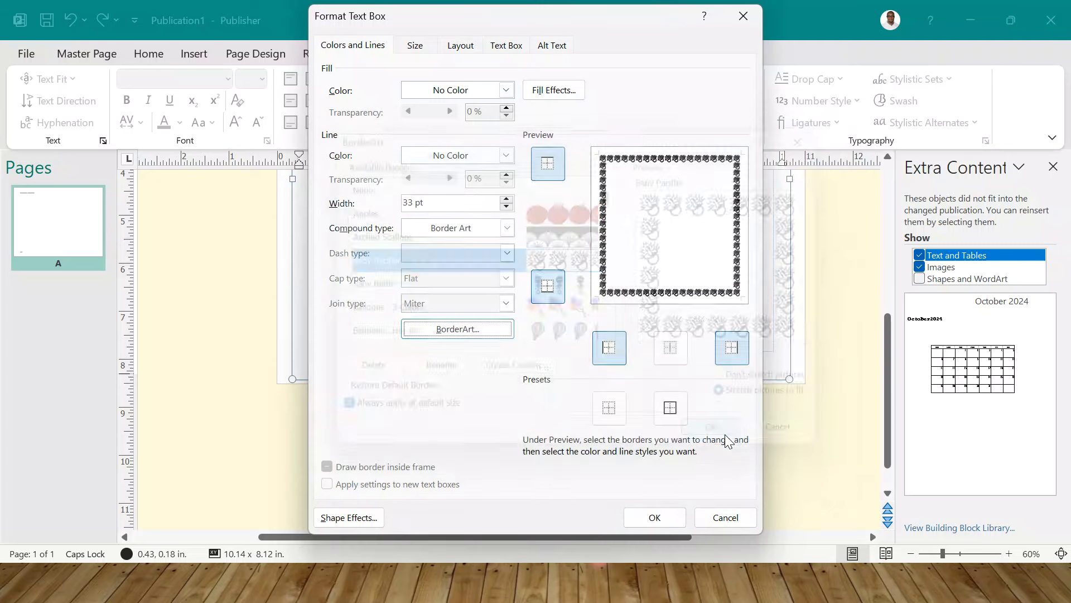
left_click(653, 517)
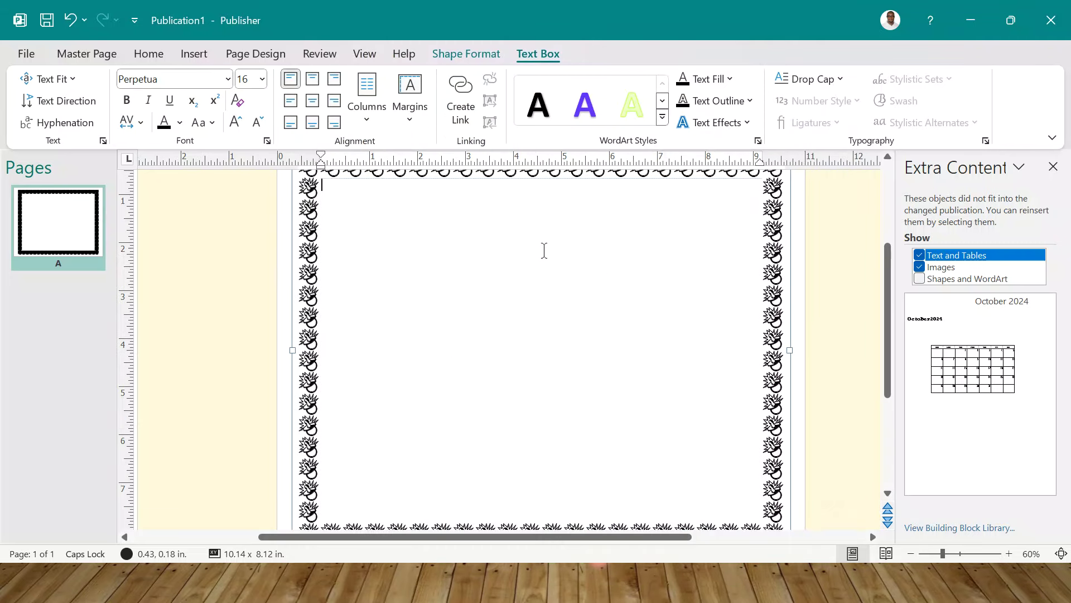
left_click(90, 56)
left_click(456, 112)
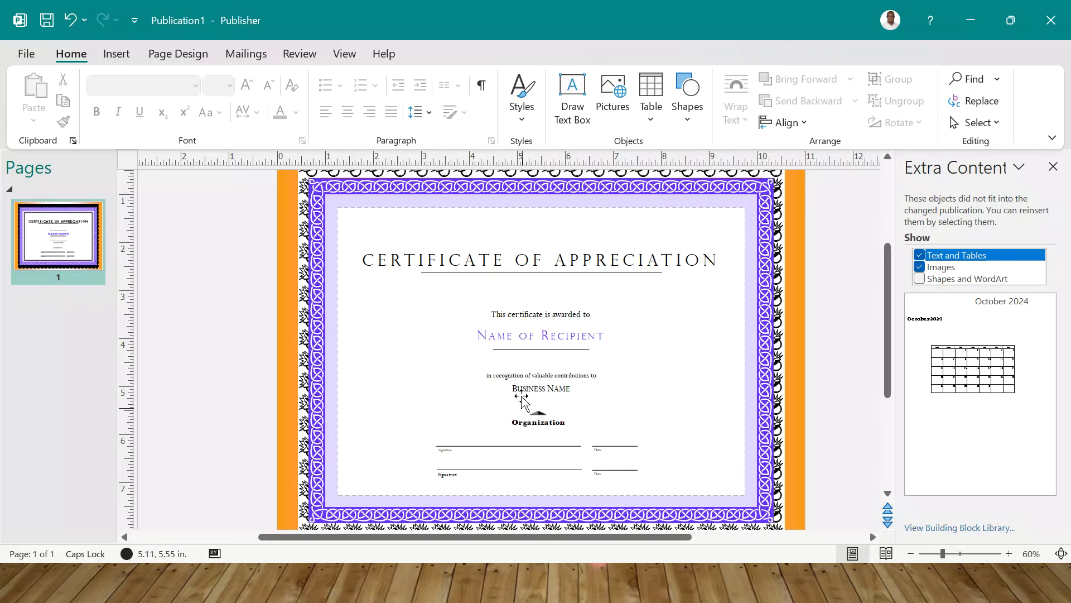
- Select the CERTIFICATE OF APPRECIATION title and preview Drop Cap styles without applying one
triple_click(465, 260)
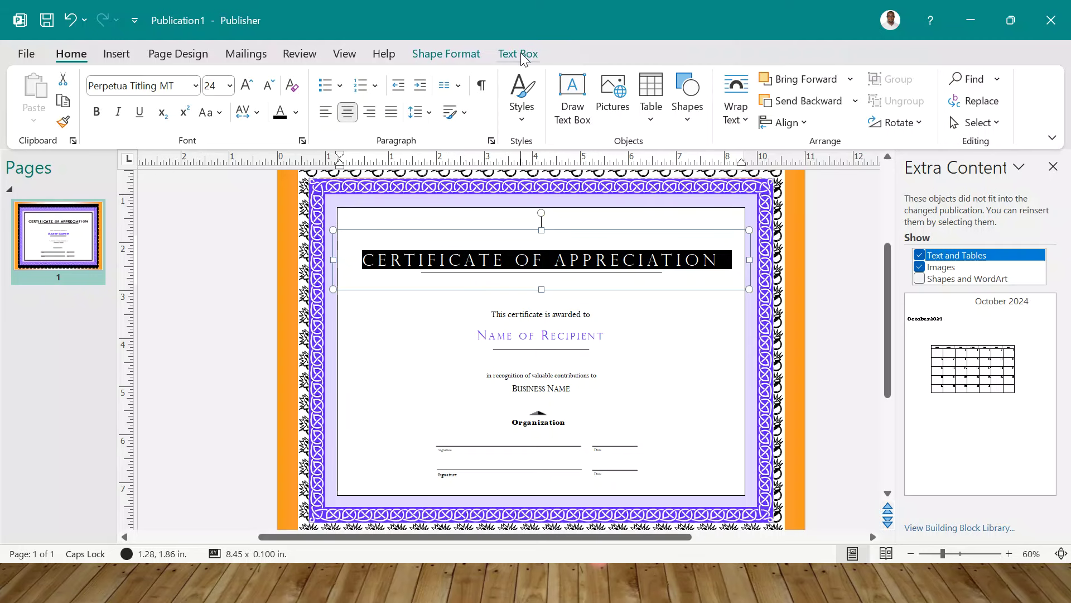
left_click(520, 52)
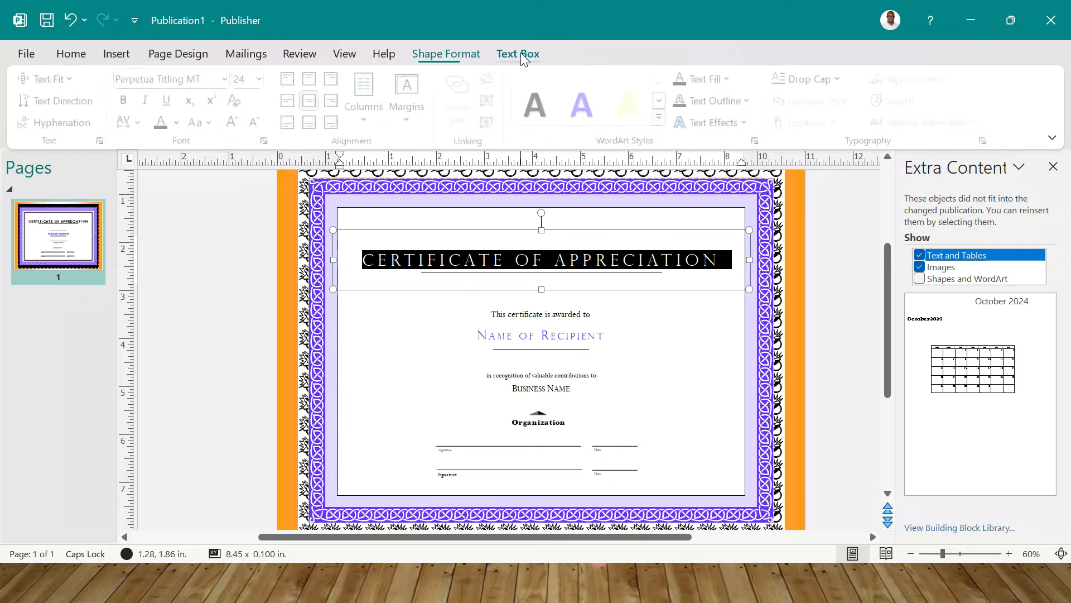
left_click(843, 81)
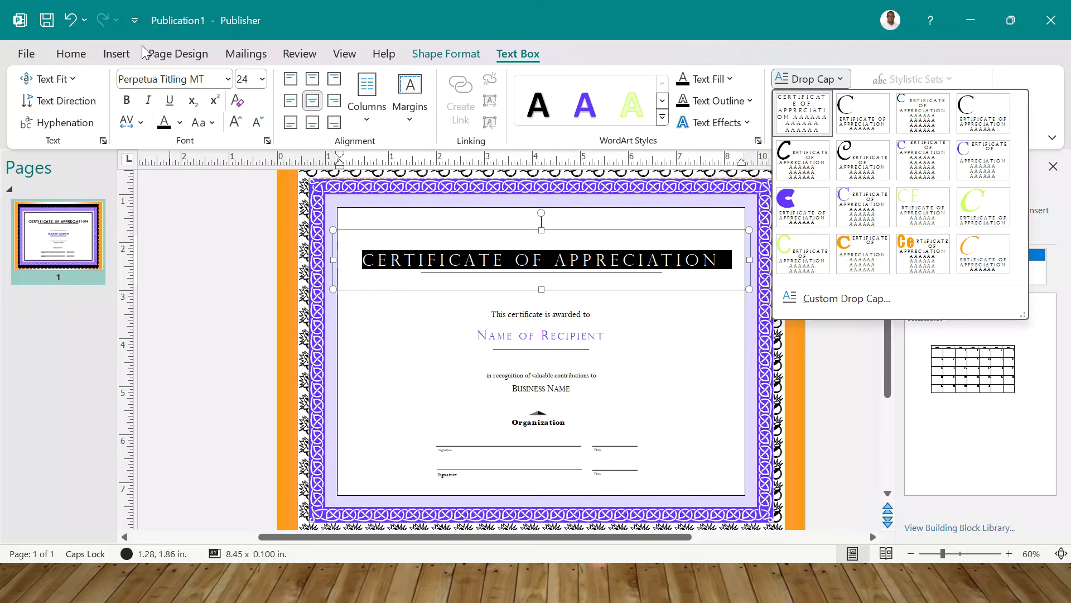
left_click(172, 58)
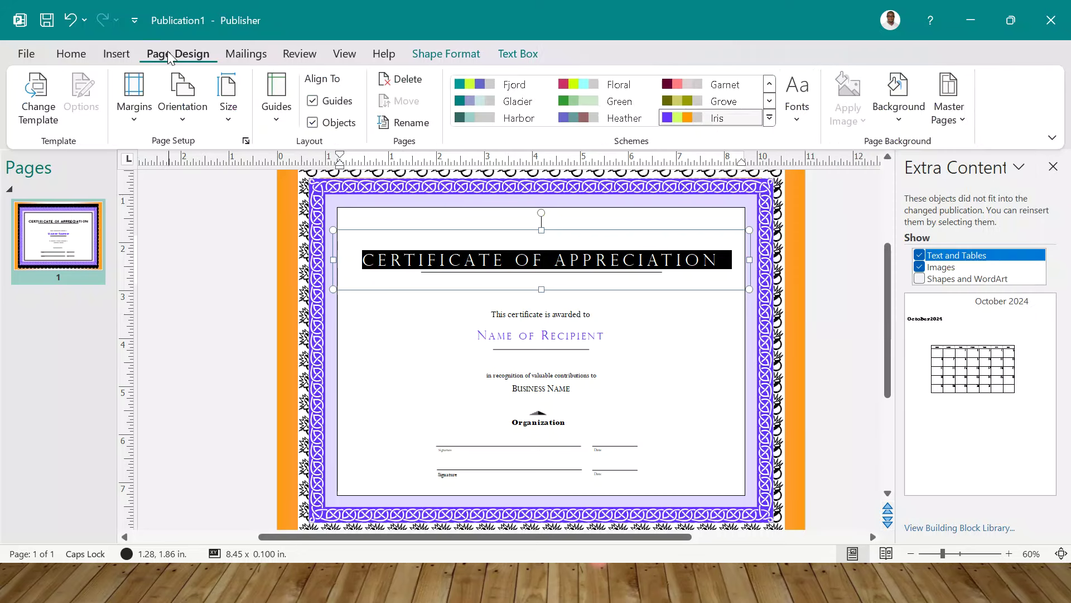
- Switch to the PowerPoint slideshow and advance to the General Tips on How to Handle slide
left_click(71, 55)
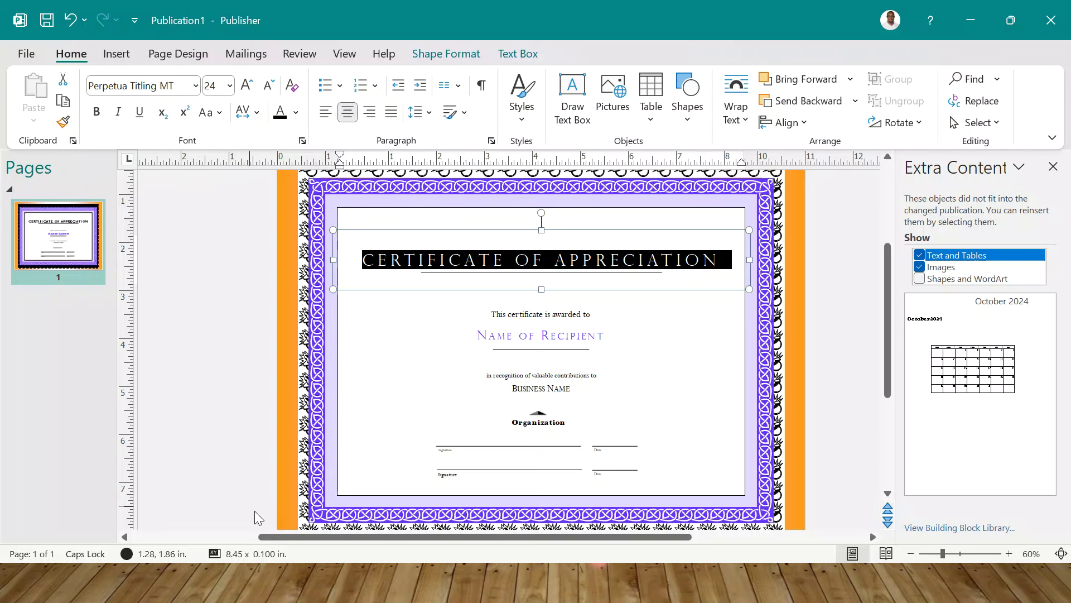
left_click(339, 586)
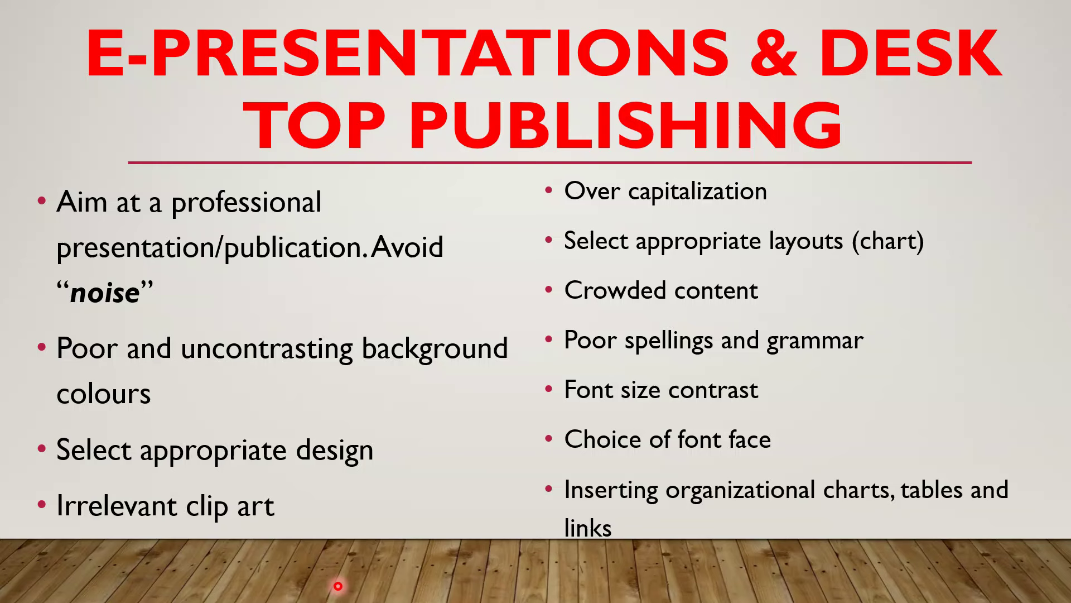
left_click(338, 586)
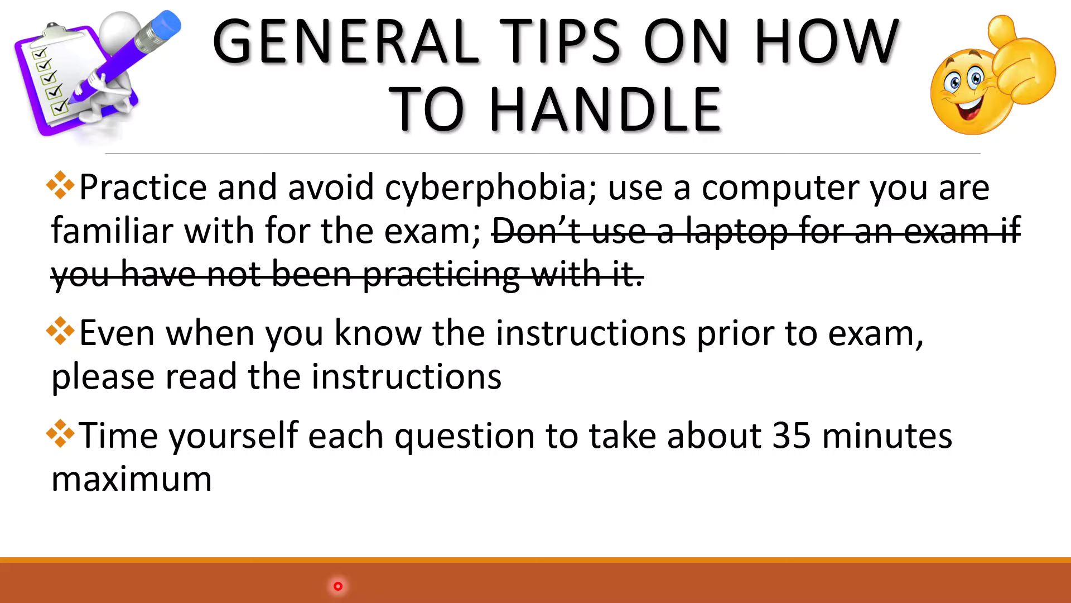